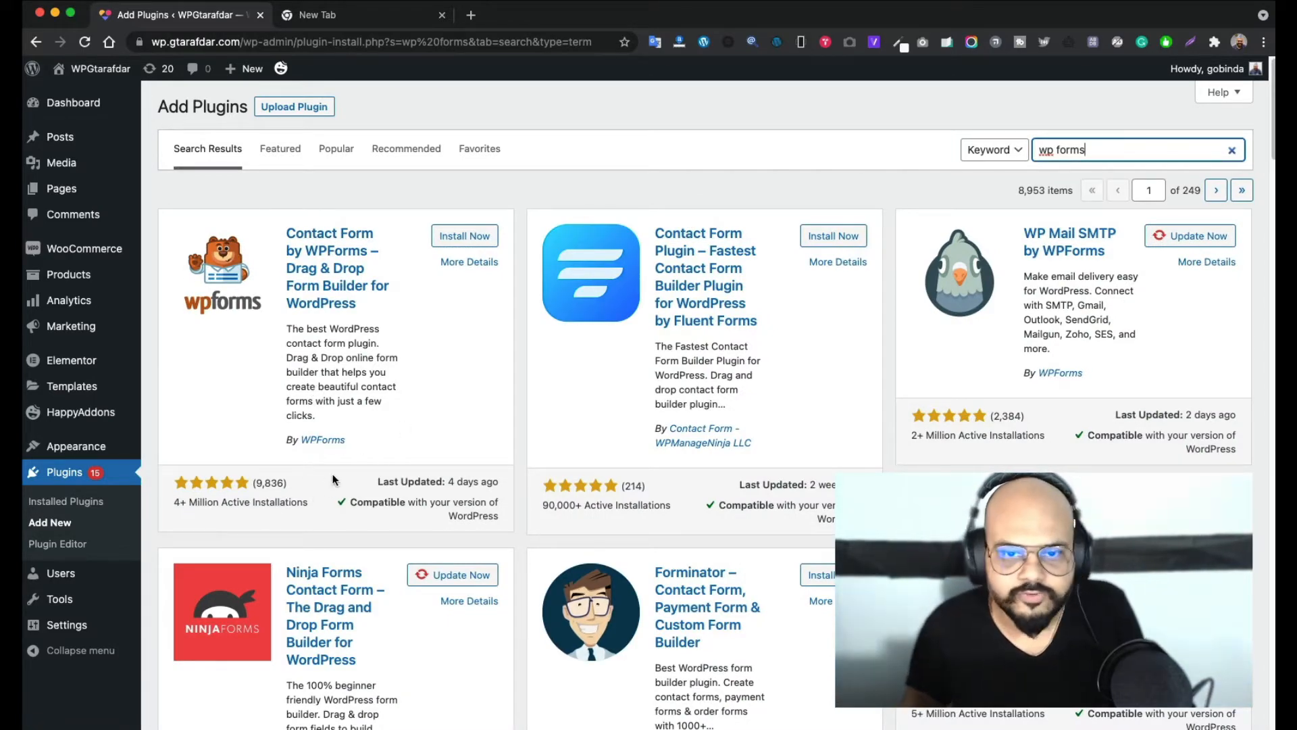
Install and activate the Contact Form by WPForms plugin from the plugin search results
{"action": "left_click", "coordinate": [471, 236]}
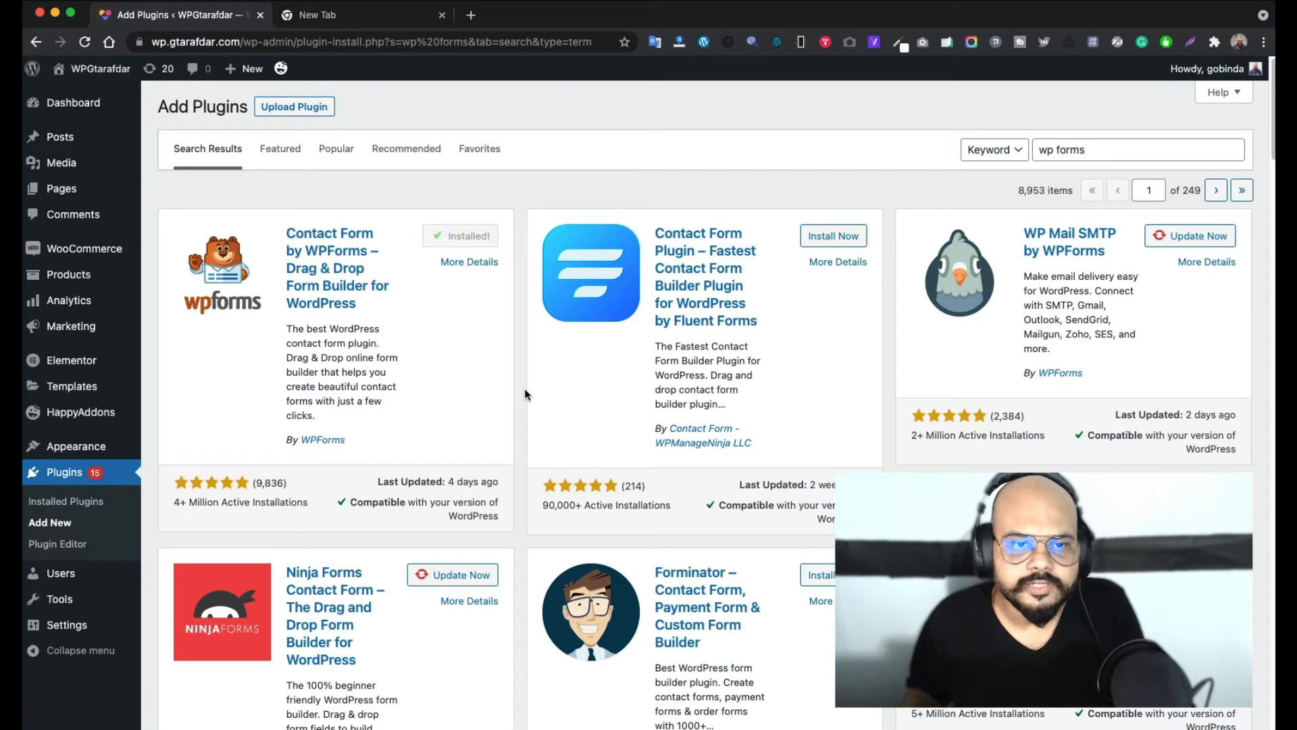
{"action": "left_click", "coordinate": [471, 235]}
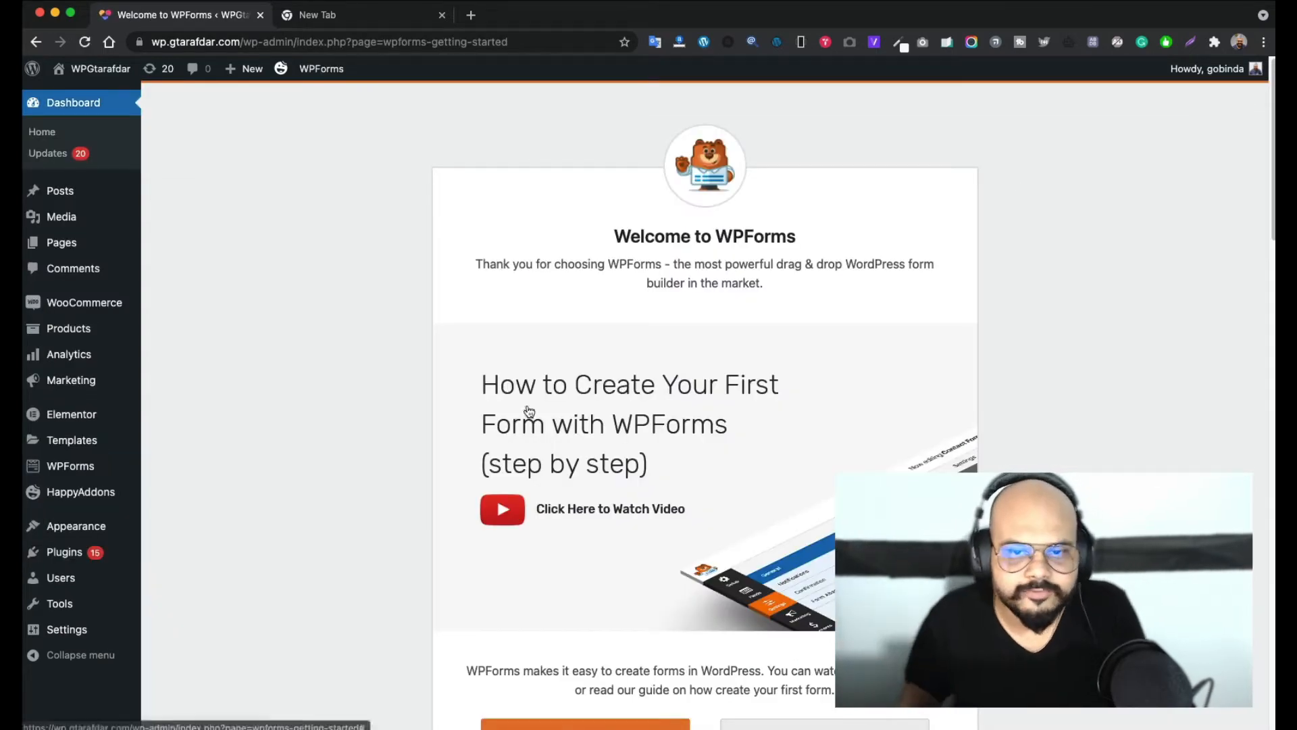
Look through the WPForms welcome page, including the getting-started options, features and addons, Pro upgrade offer and testimonials
{"action": "scroll", "coordinate": [616, 225], "scroll_direction": "down", "scroll_amount": 2}
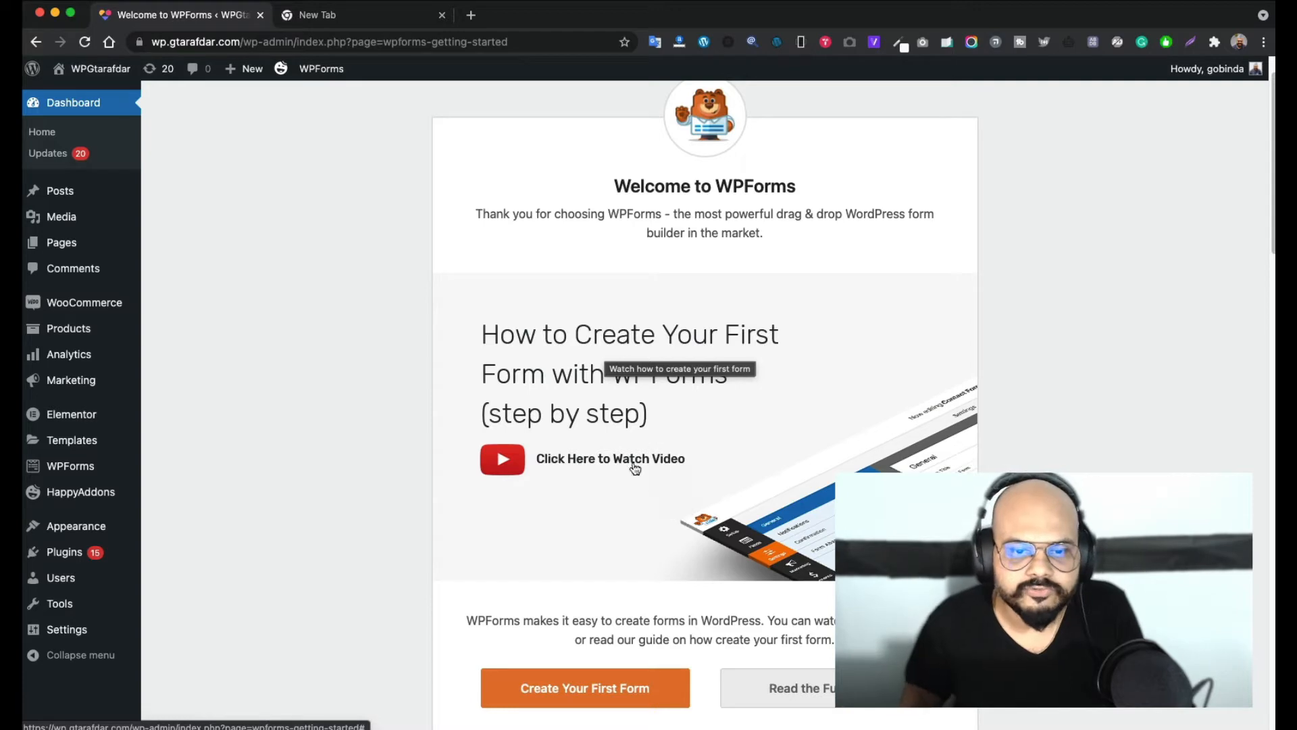
{"action": "scroll", "coordinate": [692, 409], "scroll_direction": "down", "scroll_amount": 10}
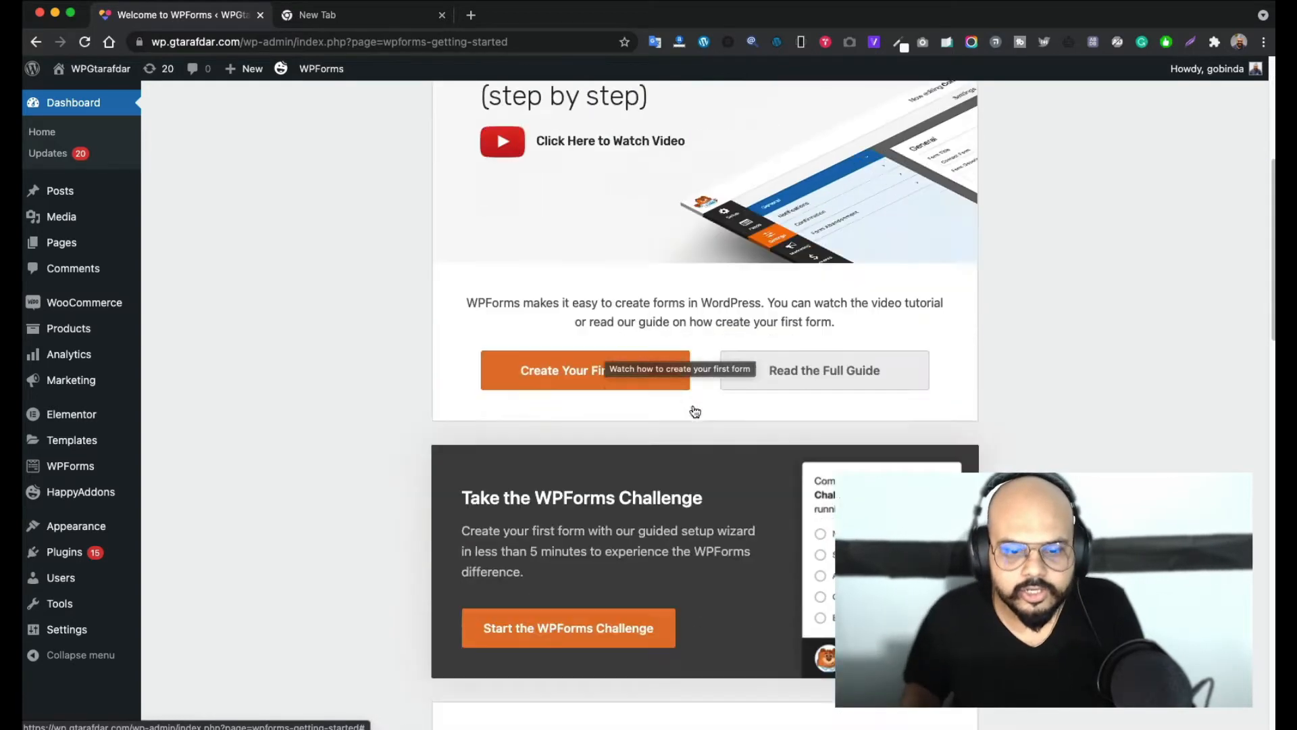
{"action": "scroll", "coordinate": [675, 418], "scroll_direction": "up", "scroll_amount": 10}
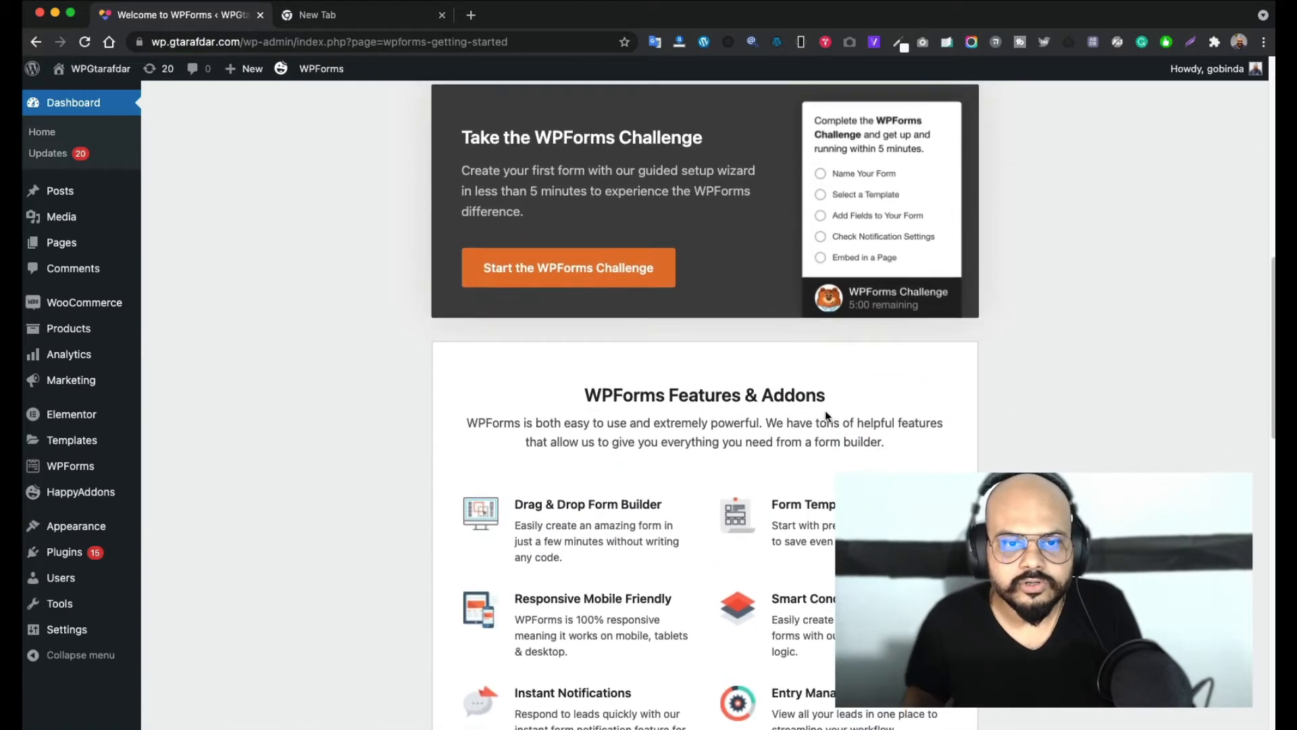
{"action": "scroll", "coordinate": [601, 225], "scroll_direction": "down", "scroll_amount": 6}
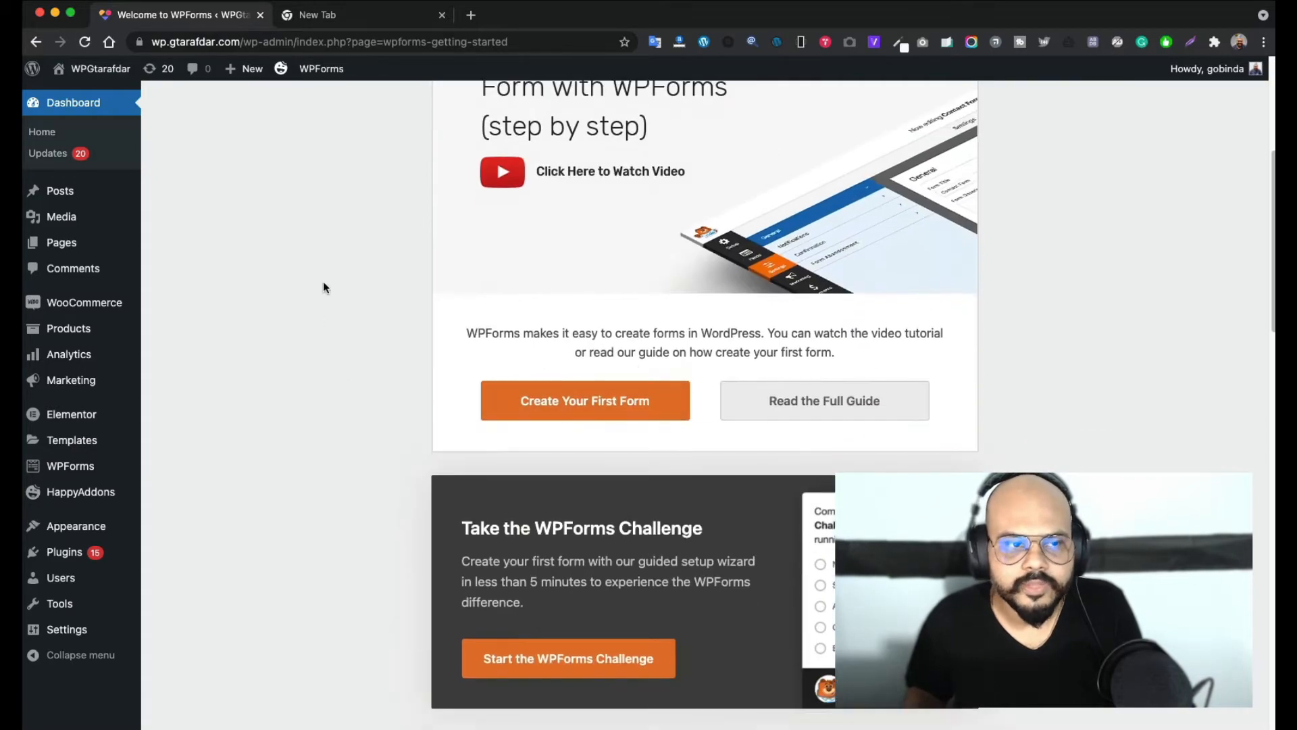
{"action": "scroll", "coordinate": [325, 284], "scroll_direction": "up", "scroll_amount": 2}
{"action": "scroll", "coordinate": [462, 353], "scroll_direction": "down", "scroll_amount": 5}
{"action": "scroll", "coordinate": [461, 353], "scroll_direction": "up", "scroll_amount": 9}
{"action": "scroll", "coordinate": [473, 358], "scroll_direction": "down", "scroll_amount": 7}
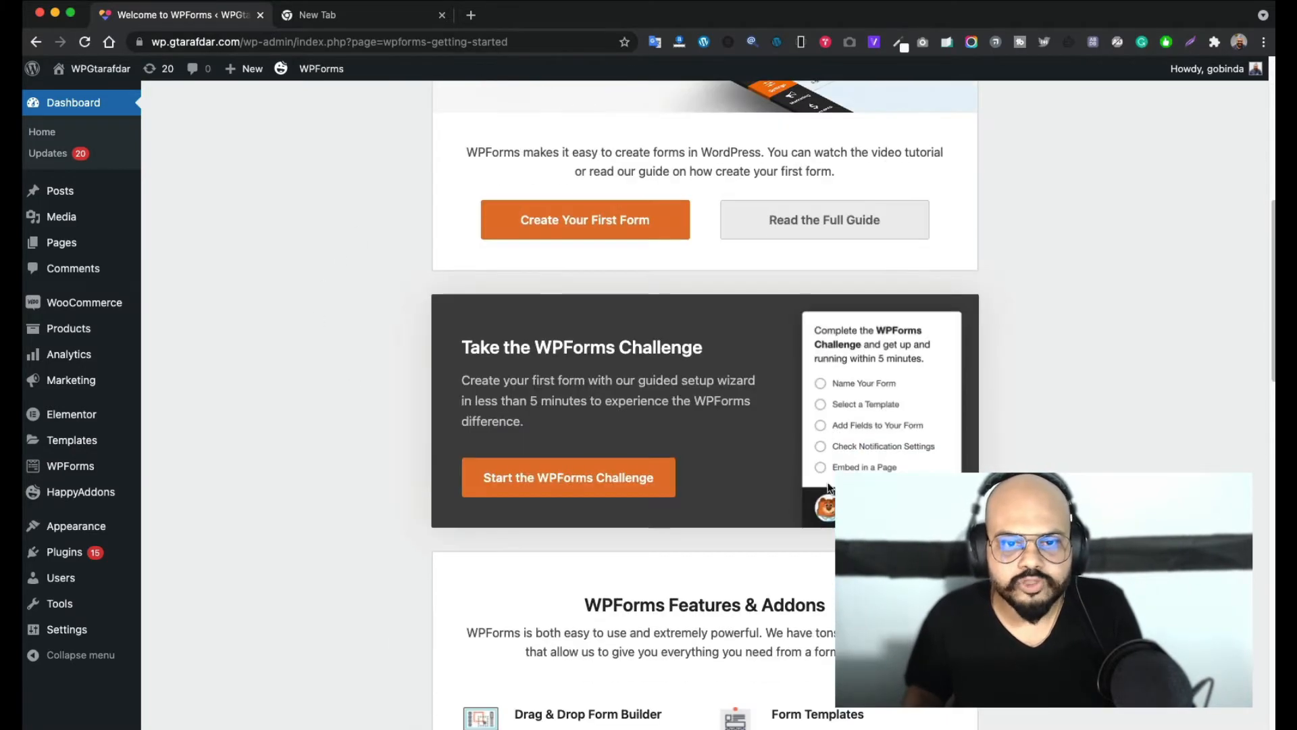
{"action": "scroll", "coordinate": [478, 362], "scroll_direction": "up", "scroll_amount": 5}
{"action": "scroll", "coordinate": [521, 242], "scroll_direction": "up", "scroll_amount": 3}
{"action": "scroll", "coordinate": [543, 324], "scroll_direction": "down", "scroll_amount": 7}
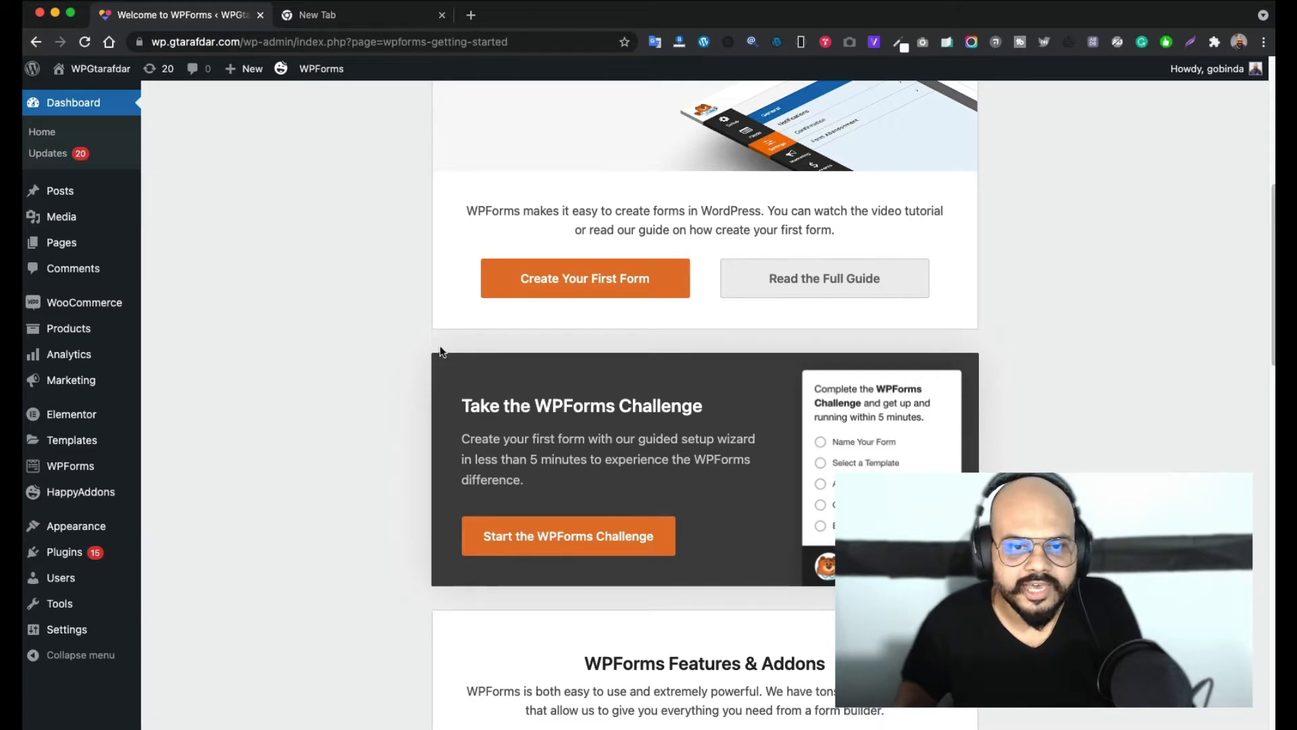
{"action": "scroll", "coordinate": [439, 350], "scroll_direction": "up", "scroll_amount": 7}
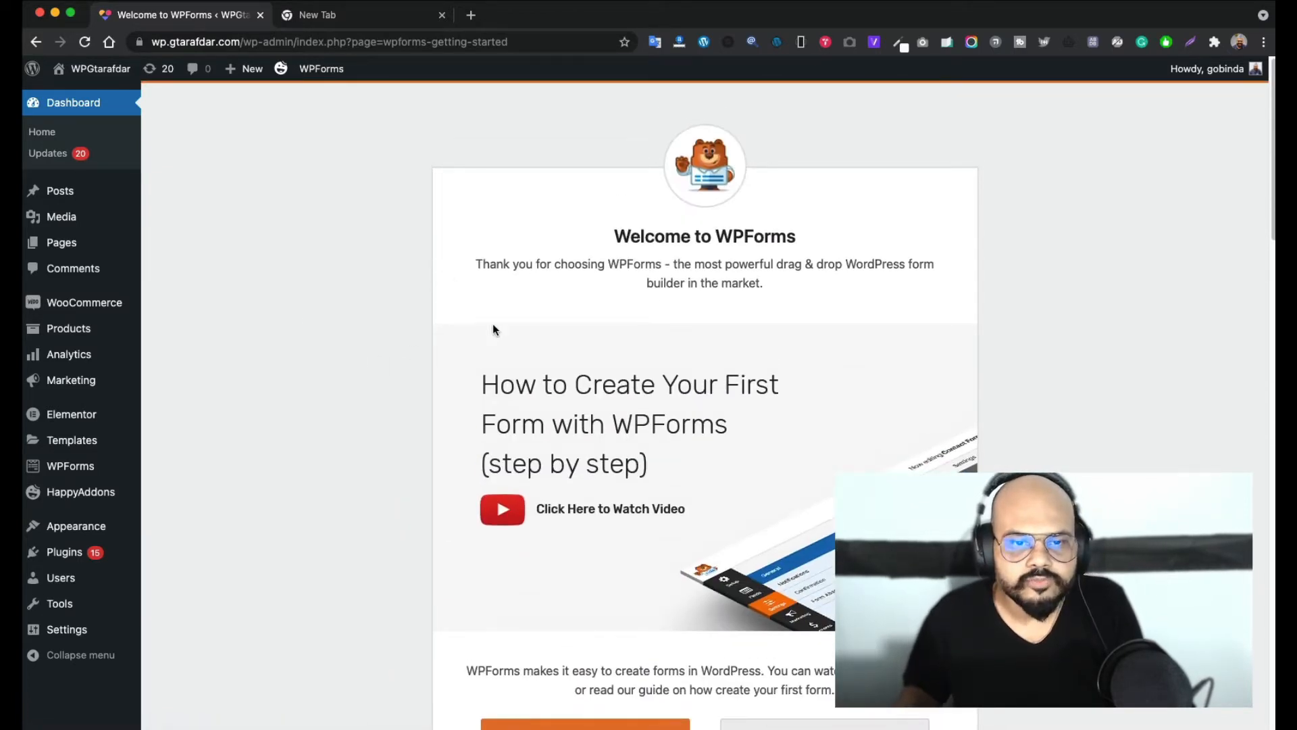
{"action": "scroll", "coordinate": [492, 327], "scroll_direction": "down", "scroll_amount": 7}
{"action": "scroll", "coordinate": [508, 538], "scroll_direction": "down", "scroll_amount": 10}
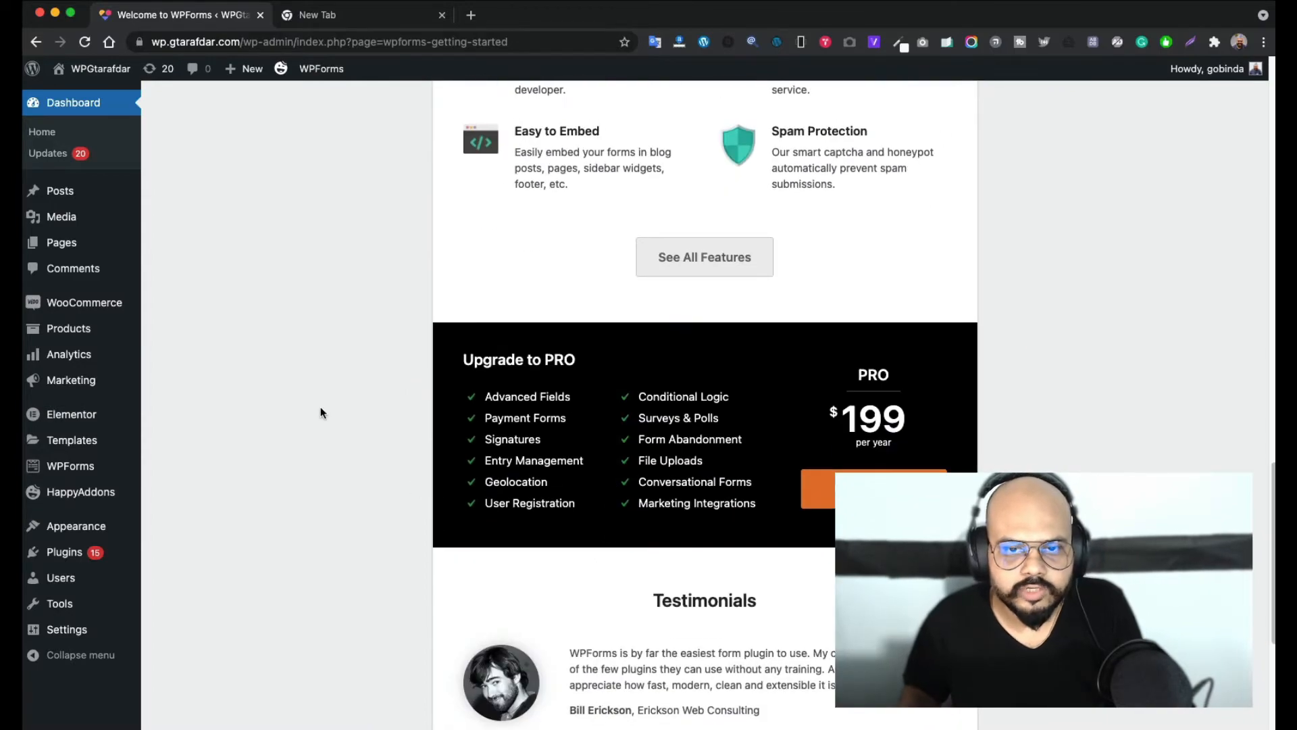
{"action": "scroll", "coordinate": [321, 412], "scroll_direction": "up", "scroll_amount": 6}
{"action": "scroll", "coordinate": [865, 275], "scroll_direction": "down", "scroll_amount": 10}
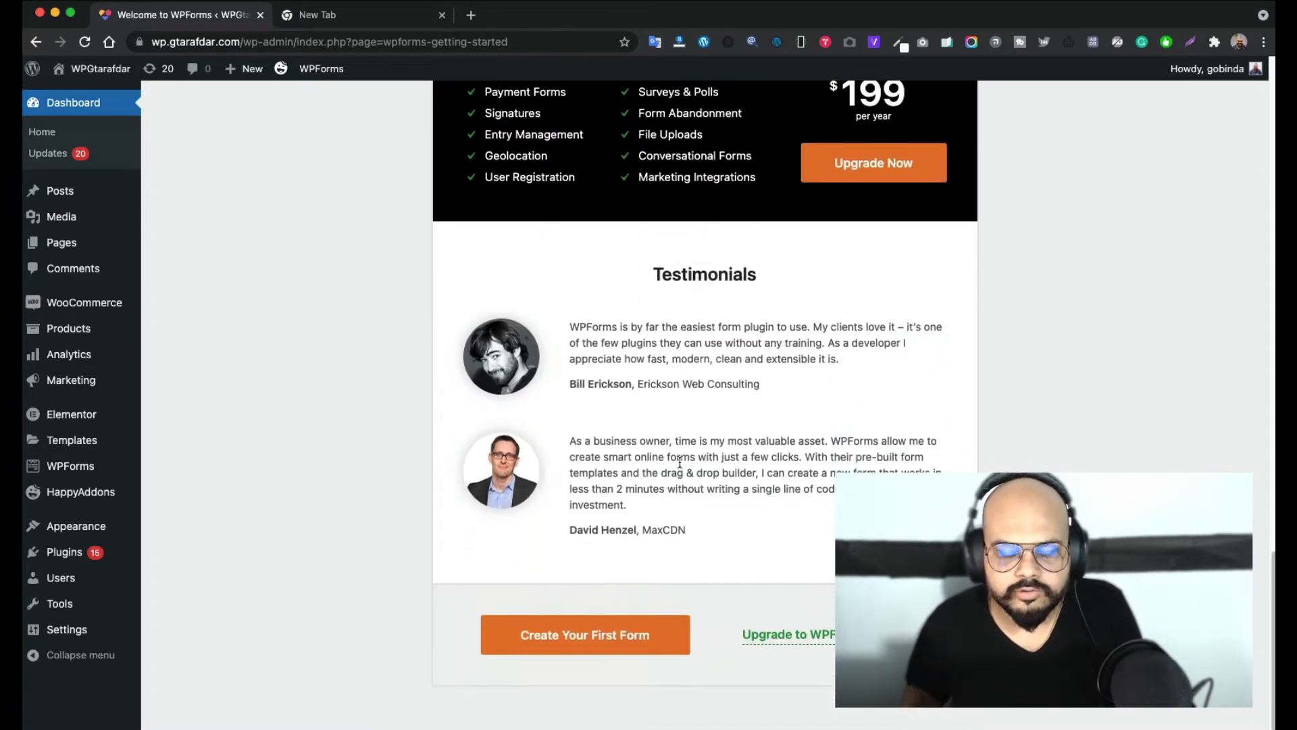
{"action": "scroll", "coordinate": [679, 456], "scroll_direction": "up", "scroll_amount": 2}
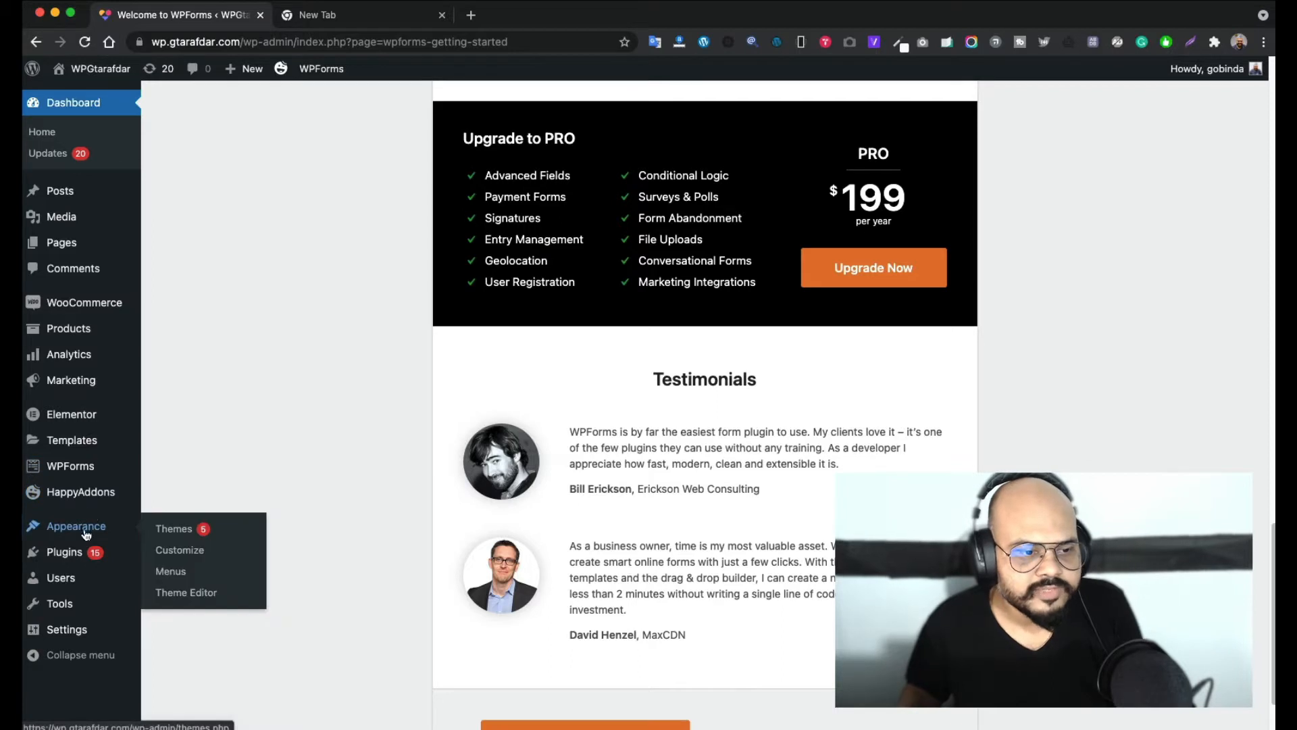
Open the WPForms Forms Overview page and look it over
{"action": "mouse_move", "coordinate": [85, 465]}
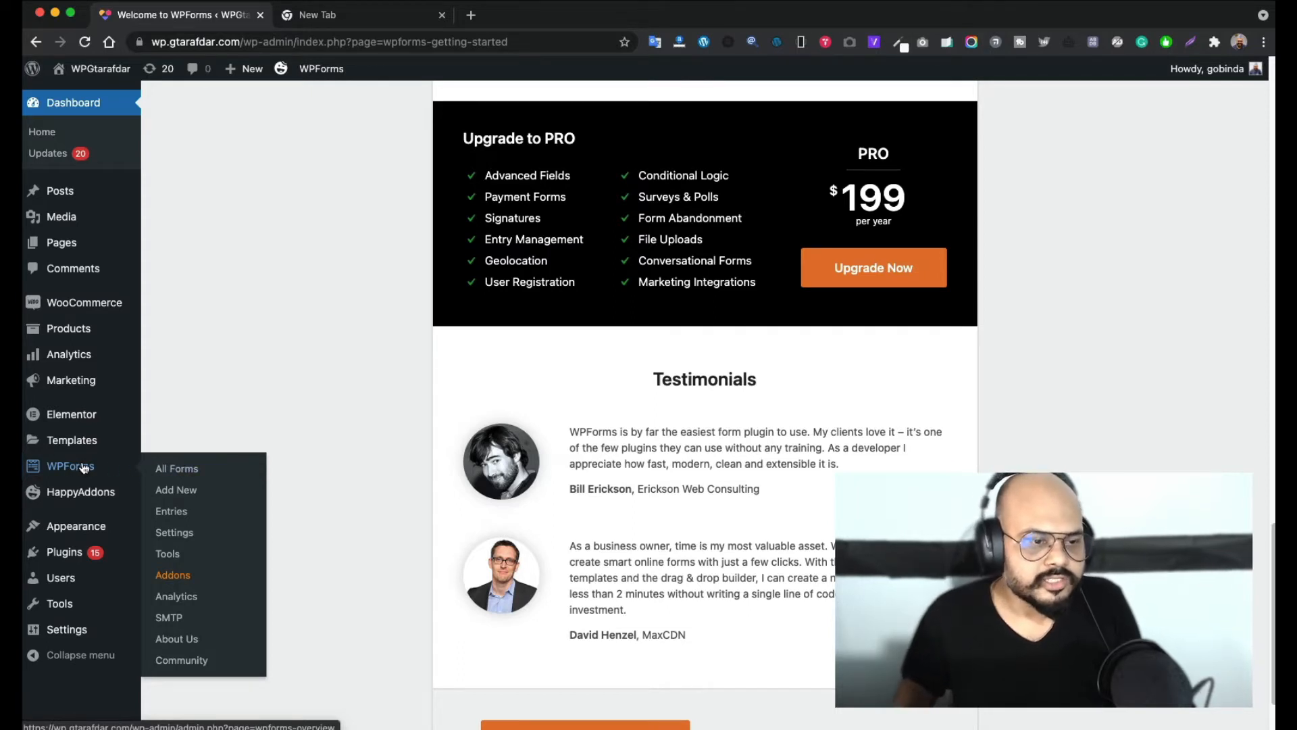
{"action": "left_click", "coordinate": [85, 467]}
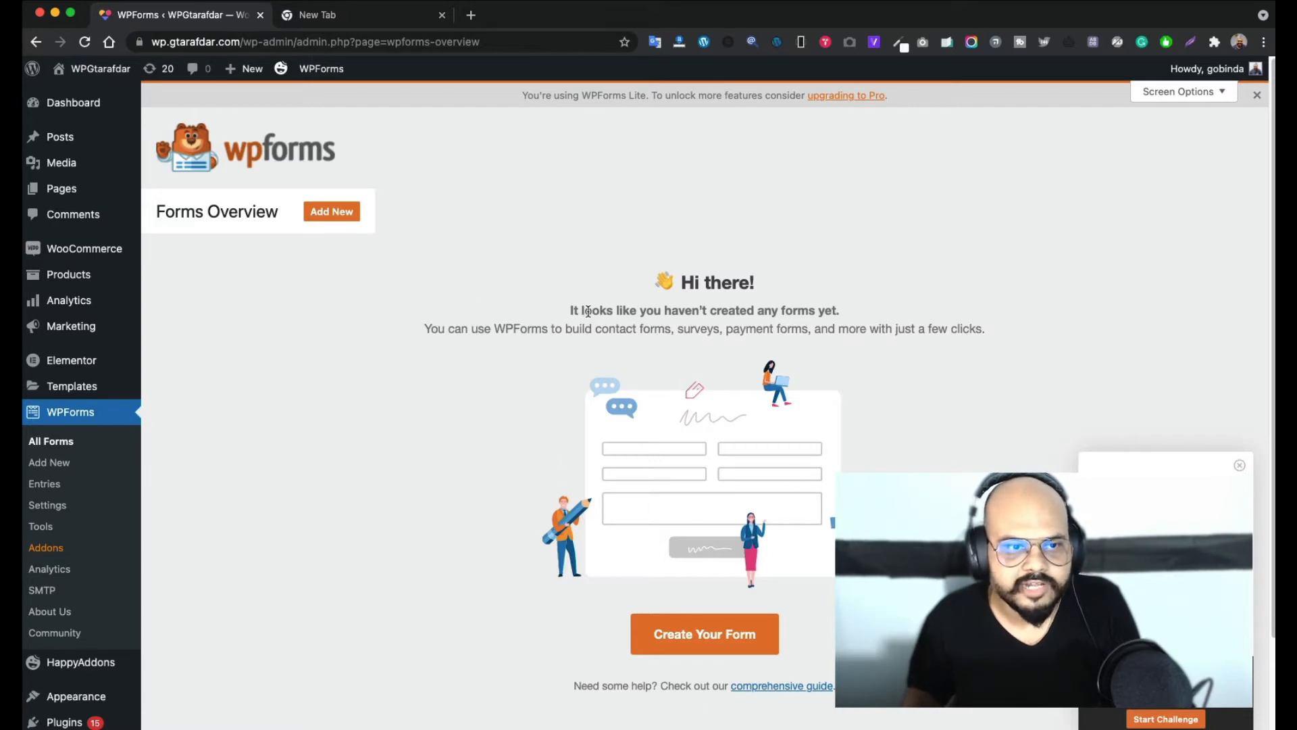
{"action": "scroll", "coordinate": [746, 369], "scroll_direction": "down", "scroll_amount": 3}
{"action": "scroll", "coordinate": [760, 329], "scroll_direction": "up", "scroll_amount": 3}
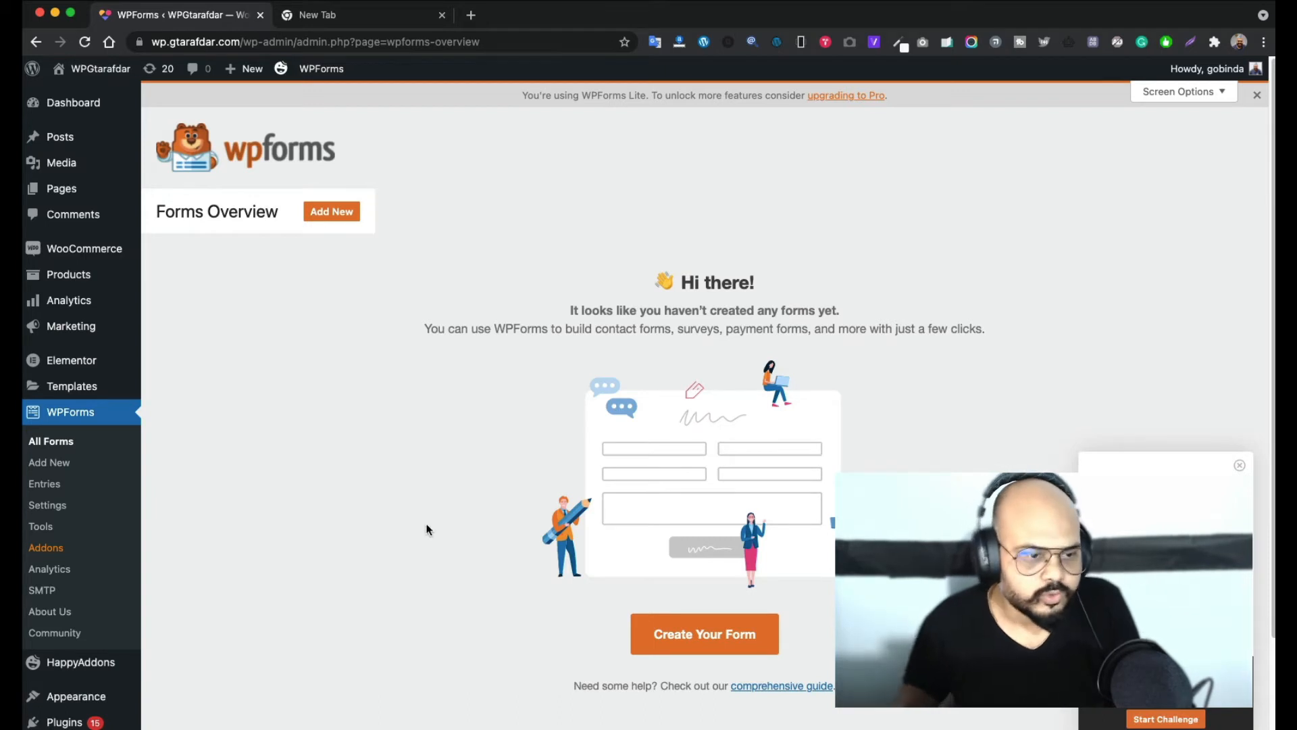
Start a new form to browse the available form templates in the builder, and close the builder without choosing one
{"action": "left_click", "coordinate": [60, 471]}
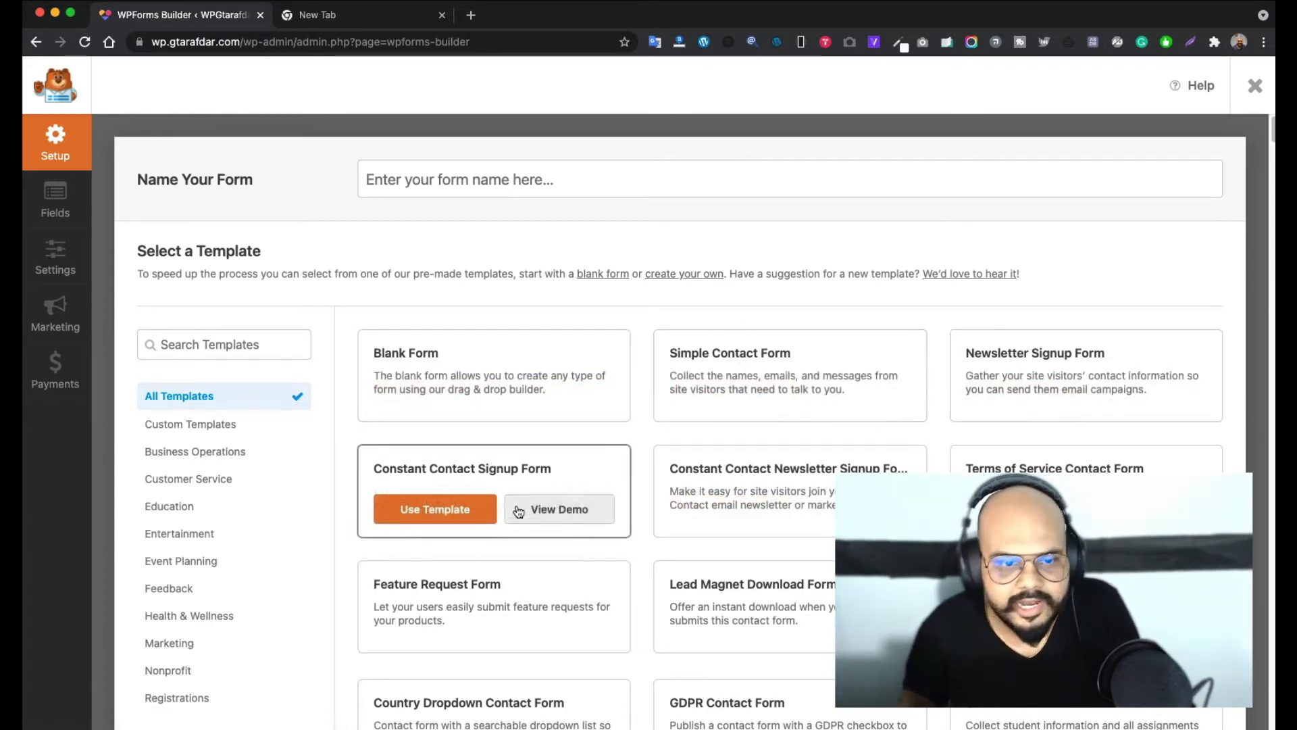
{"action": "scroll", "coordinate": [912, 448], "scroll_direction": "down", "scroll_amount": 6}
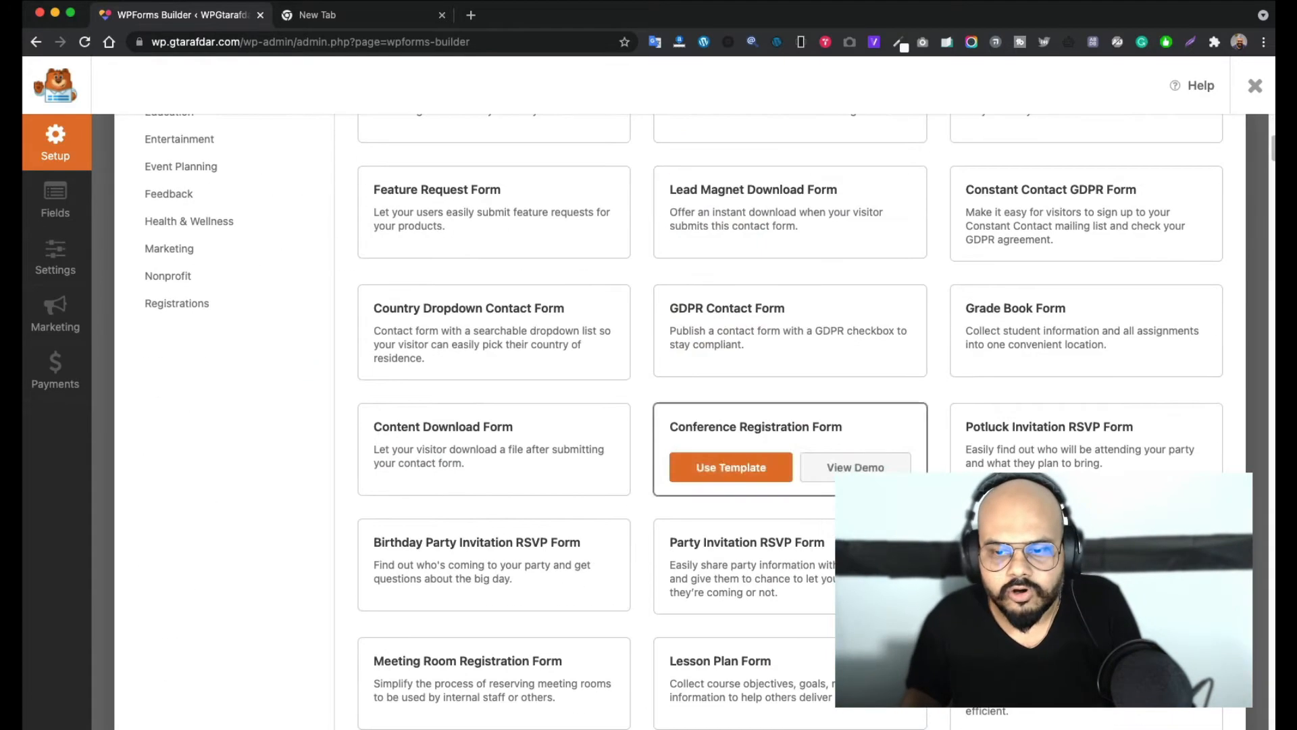
{"action": "scroll", "coordinate": [761, 485], "scroll_direction": "down", "scroll_amount": 4}
{"action": "scroll", "coordinate": [761, 485], "scroll_direction": "down", "scroll_amount": 2}
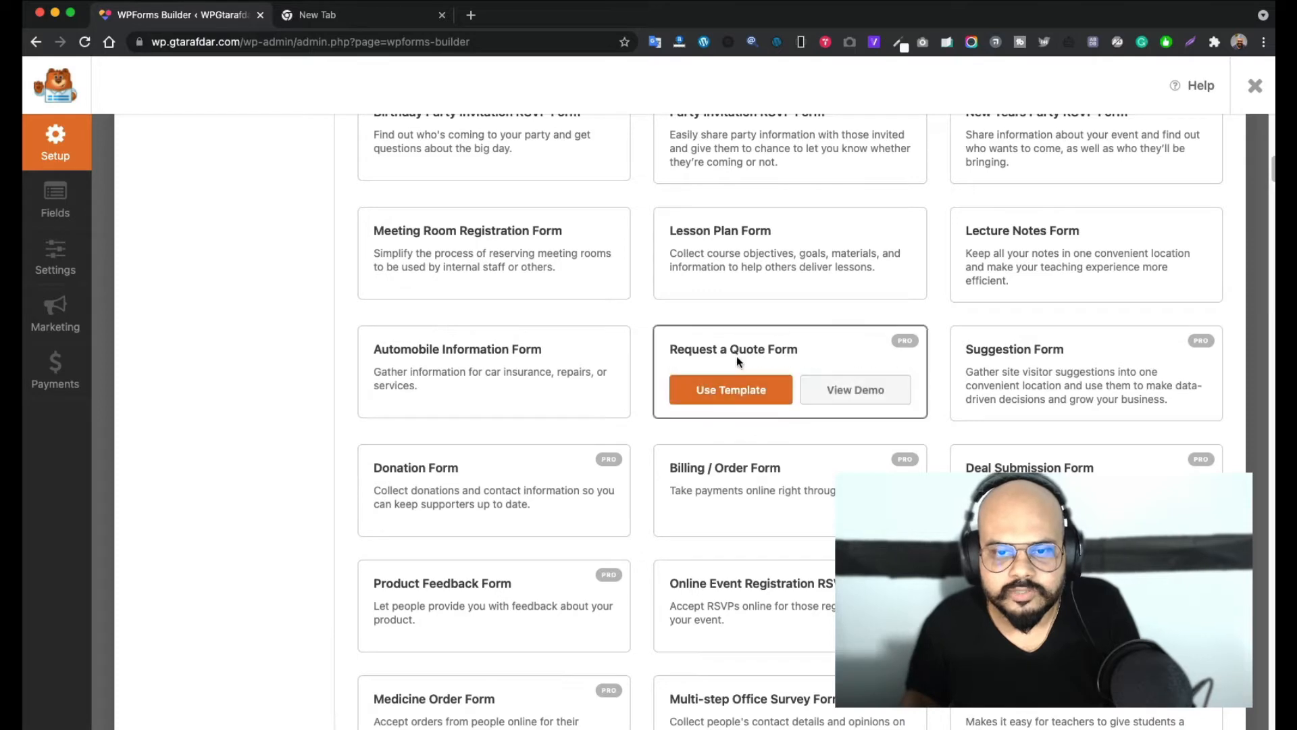
{"action": "scroll", "coordinate": [955, 461], "scroll_direction": "down", "scroll_amount": 8}
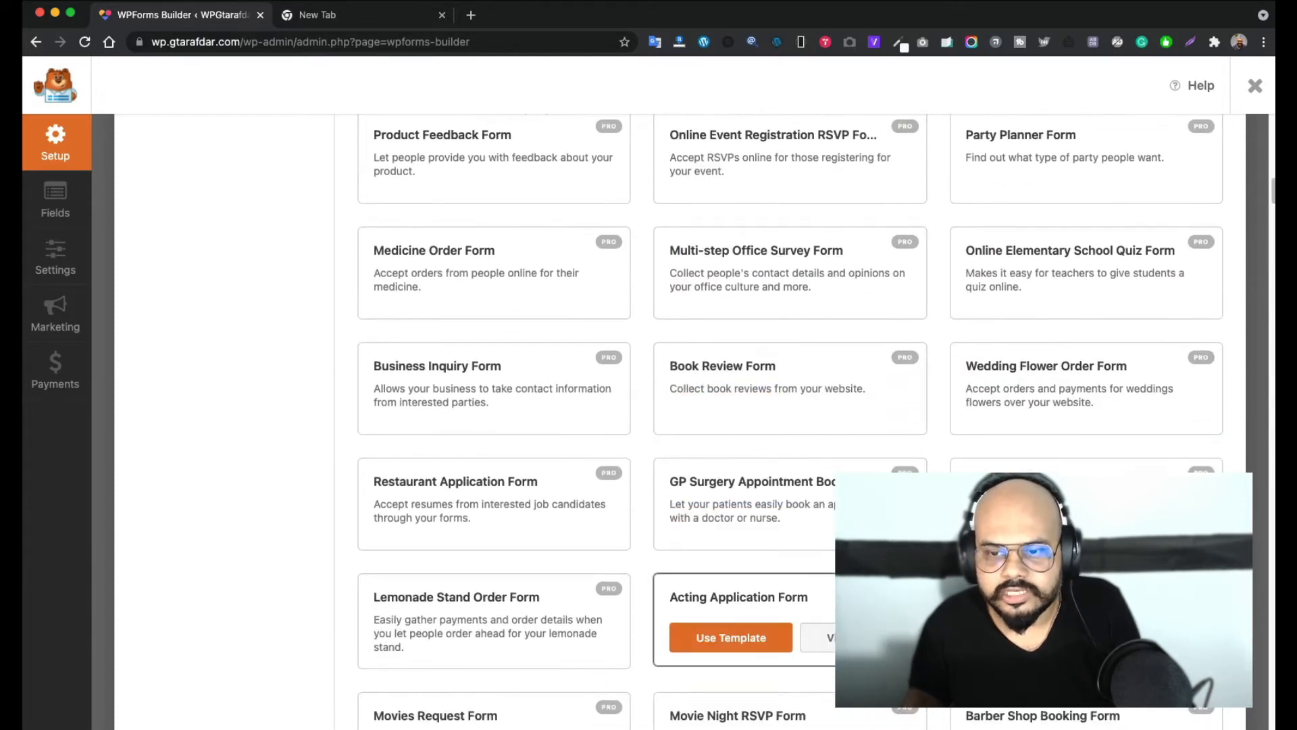
{"action": "scroll", "coordinate": [785, 437], "scroll_direction": "up", "scroll_amount": 15}
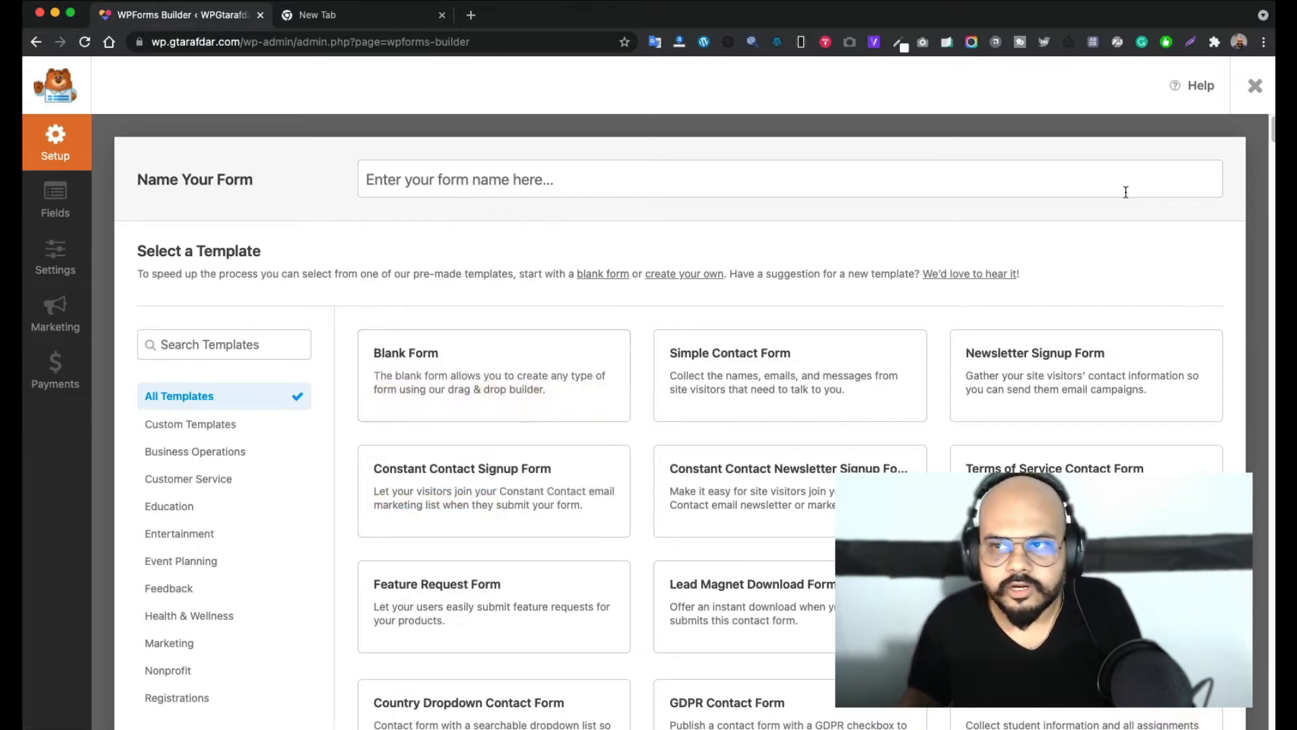
{"action": "mouse_move", "coordinate": [440, 421]}
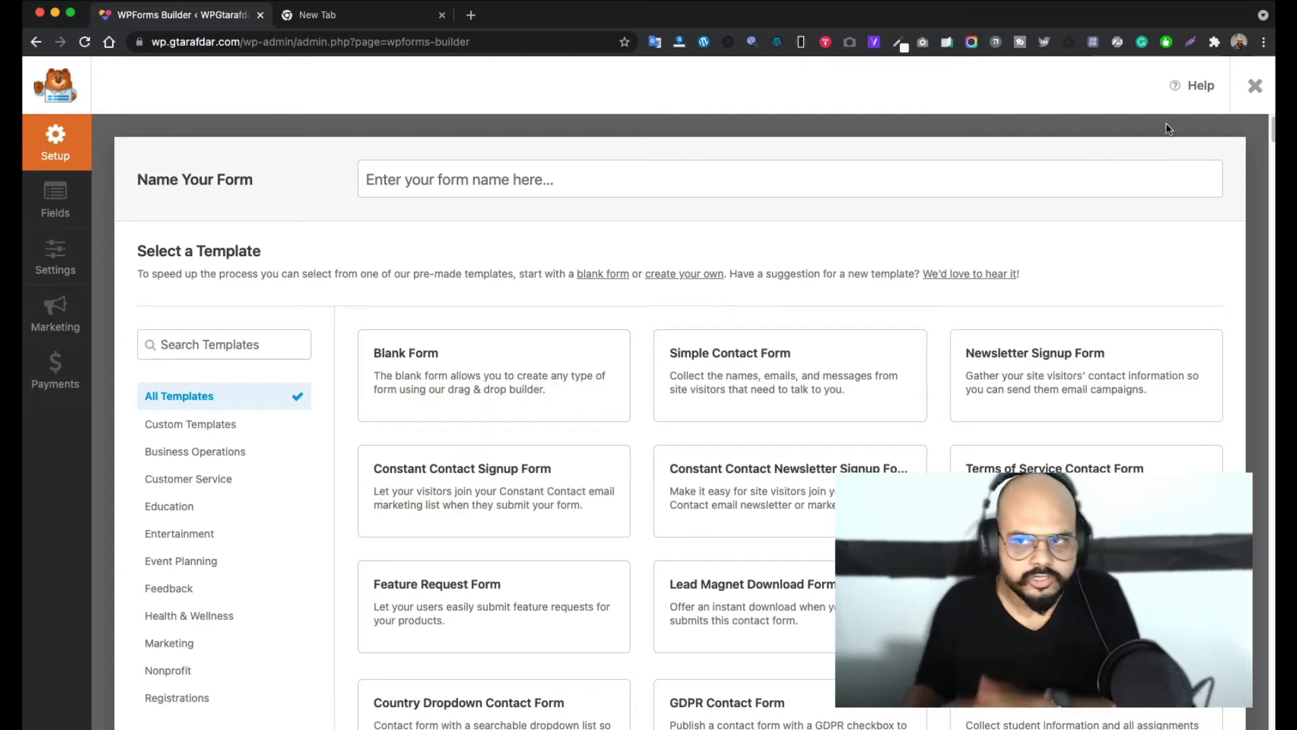
{"action": "left_click", "coordinate": [1255, 88]}
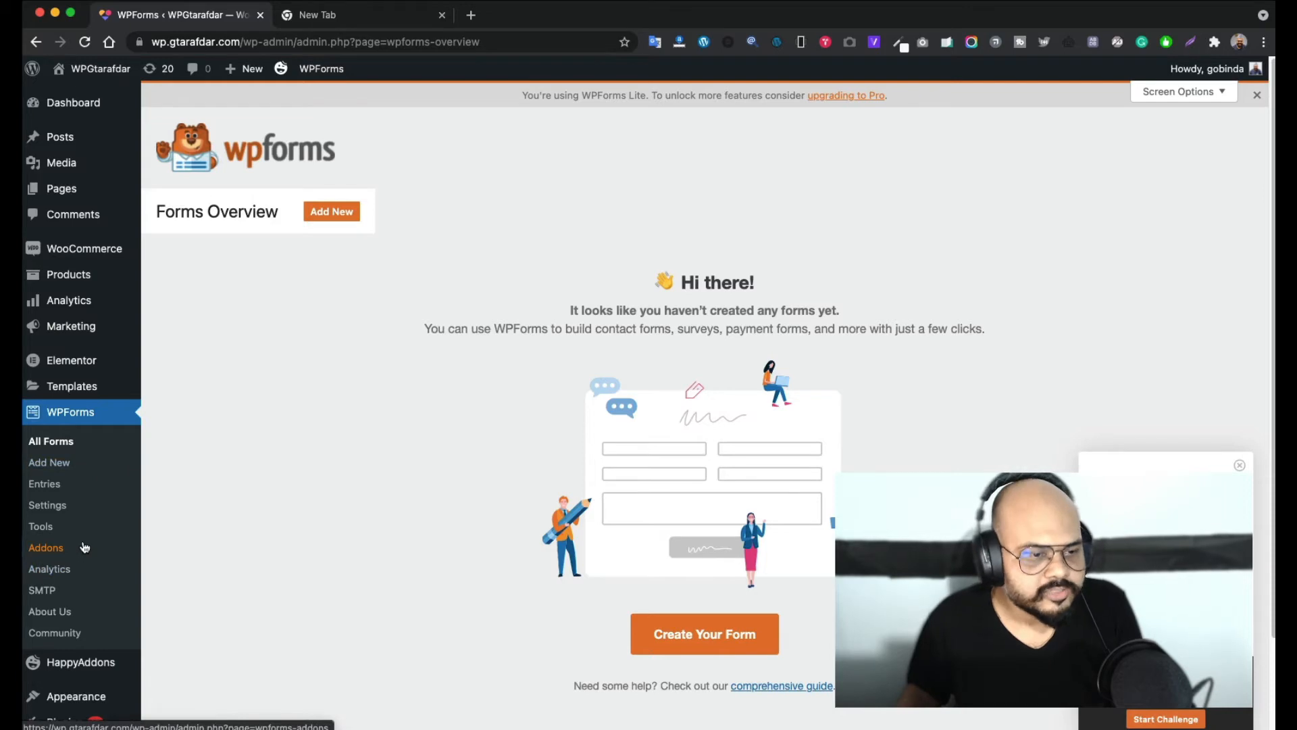
Check the WPForms Entries page and the Include Form Styling choices in the general settings, leaving the styling as it is
{"action": "left_click", "coordinate": [45, 485]}
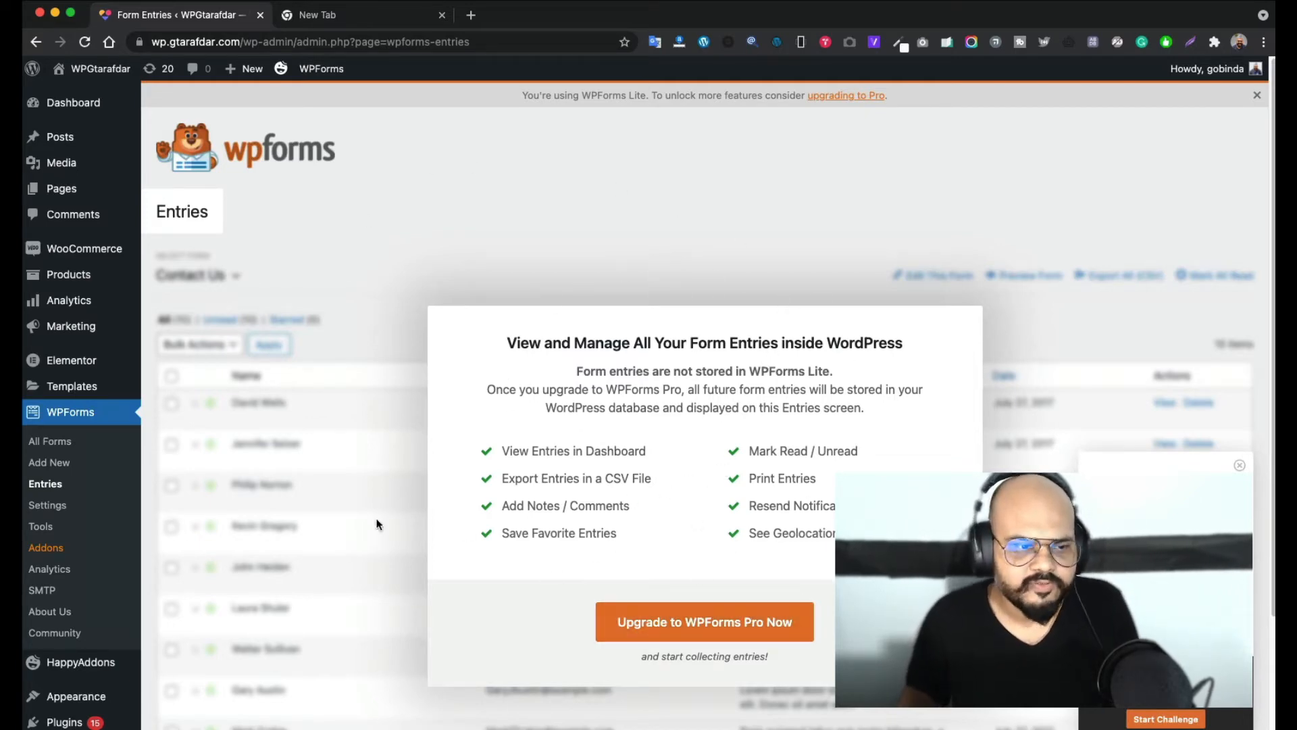
{"action": "left_click", "coordinate": [53, 509]}
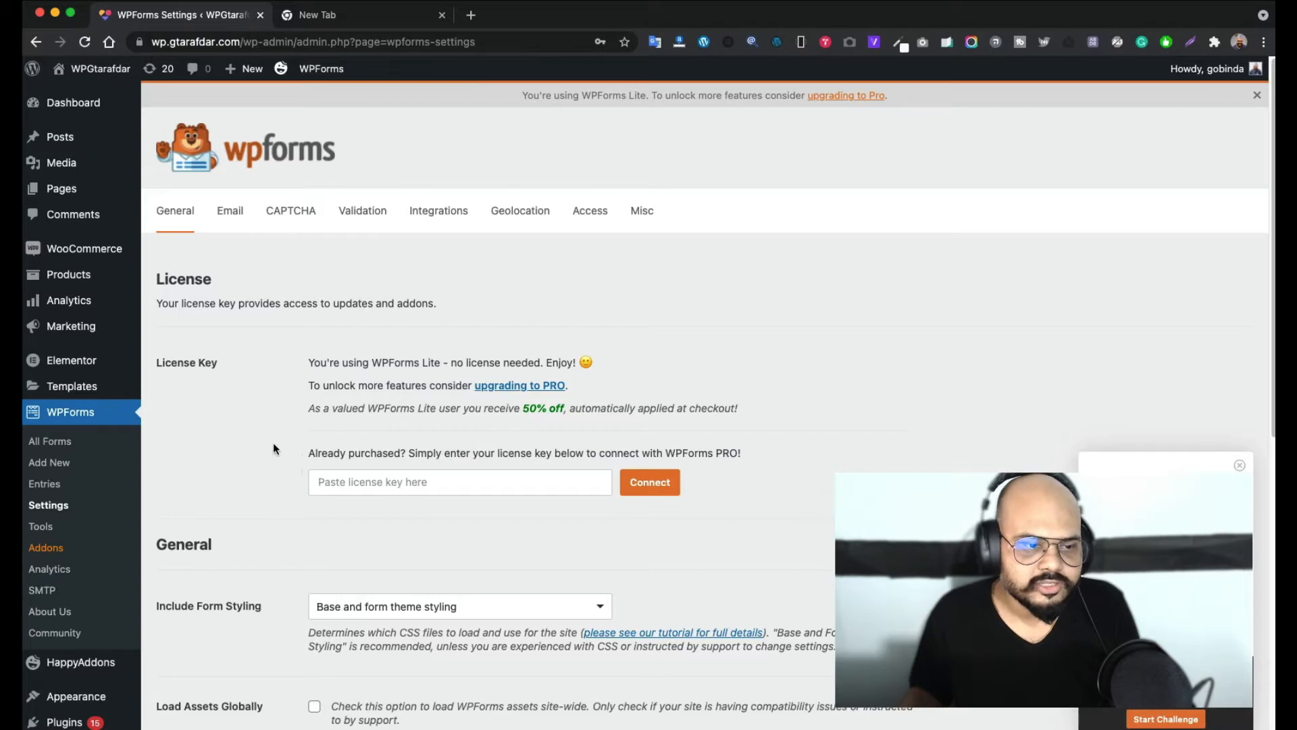
{"action": "scroll", "coordinate": [414, 435], "scroll_direction": "down", "scroll_amount": 4}
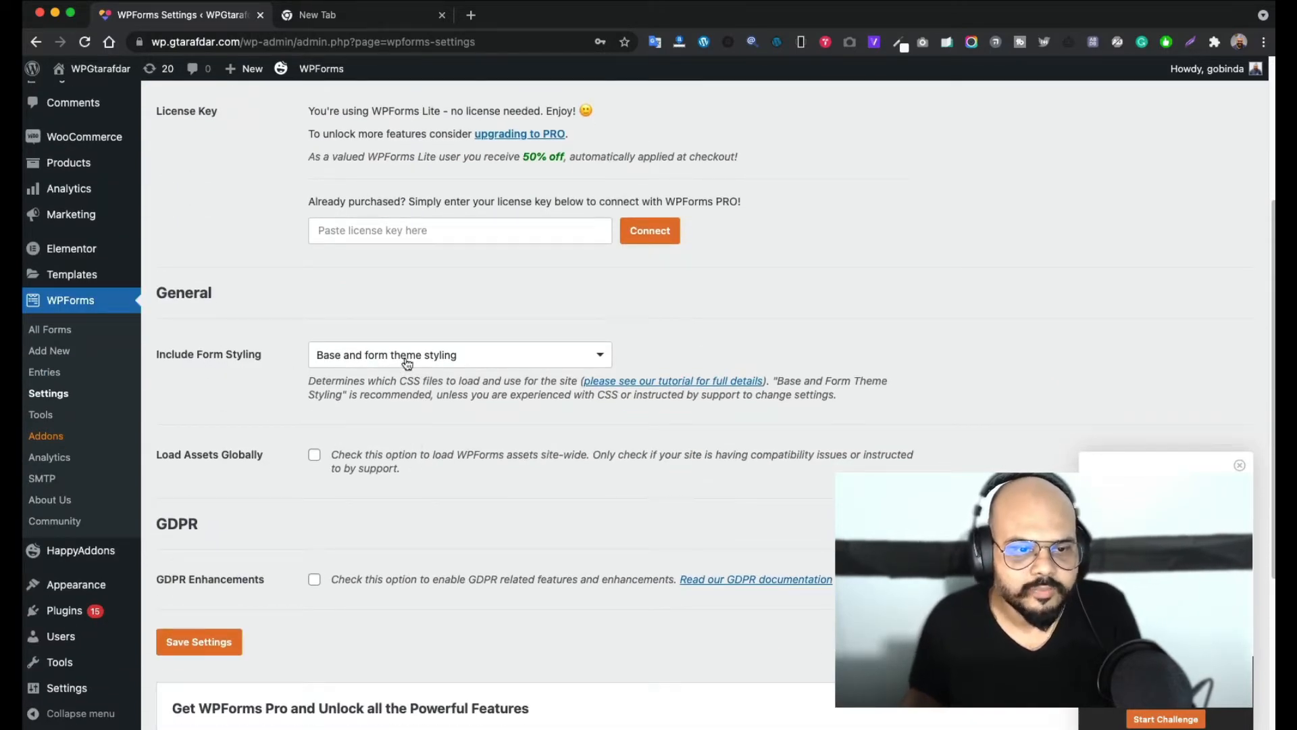
{"action": "left_click", "coordinate": [473, 363]}
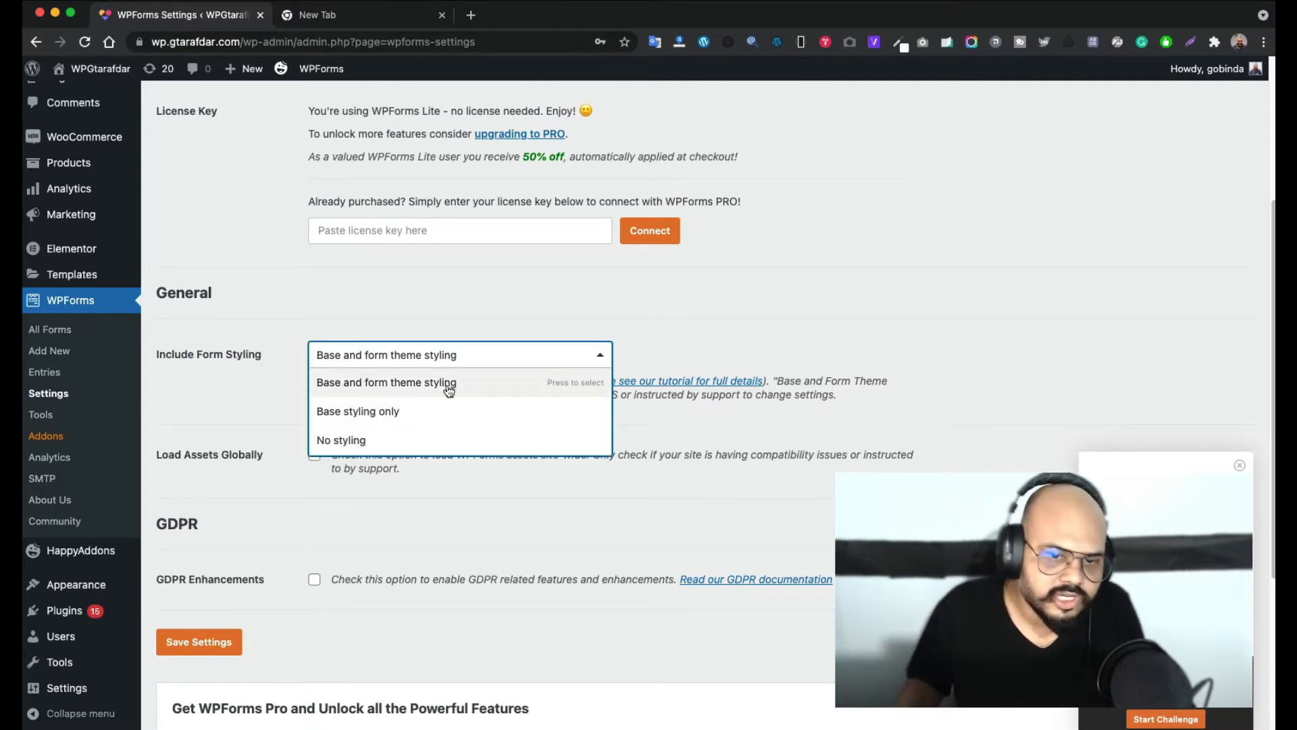
{"action": "left_click", "coordinate": [958, 437]}
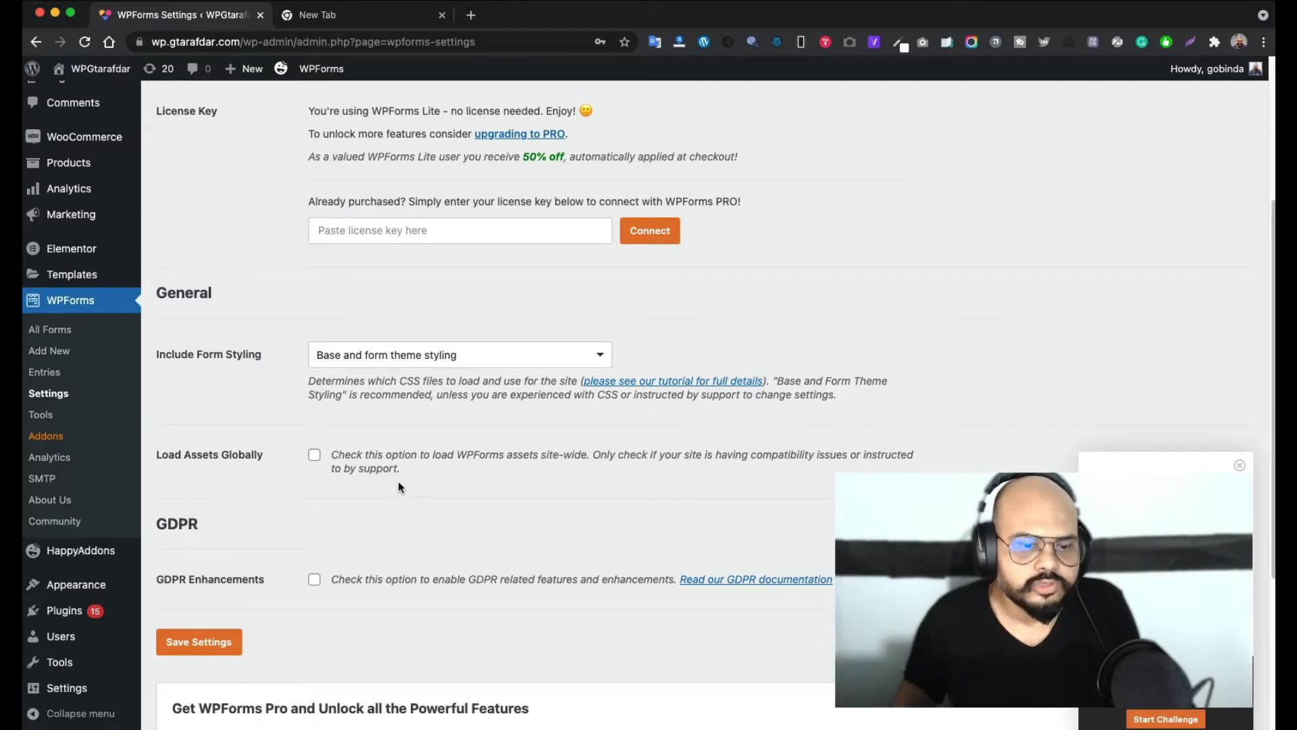
Review the Load Assets Globally and GDPR Enhancements options and the Pro features on the general settings page
{"action": "scroll", "coordinate": [397, 485], "scroll_direction": "down", "scroll_amount": 1}
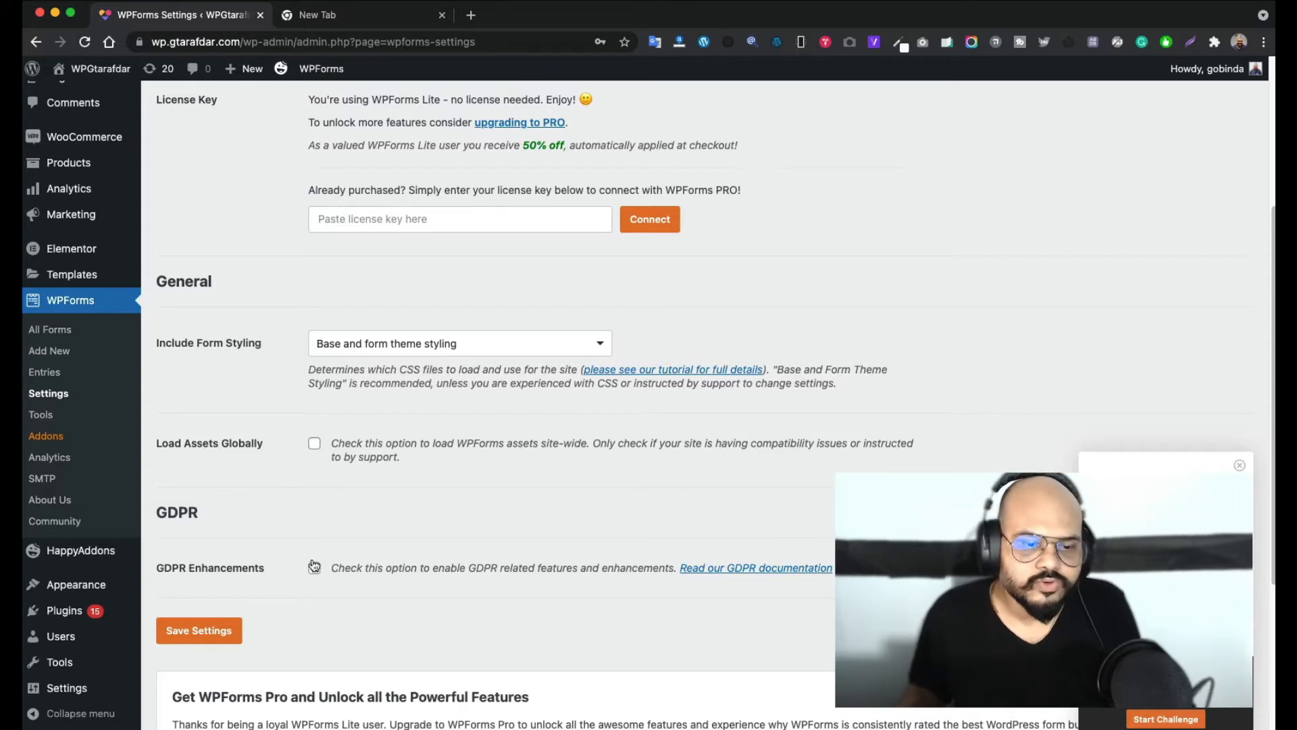
{"action": "scroll", "coordinate": [270, 608], "scroll_direction": "down", "scroll_amount": 4}
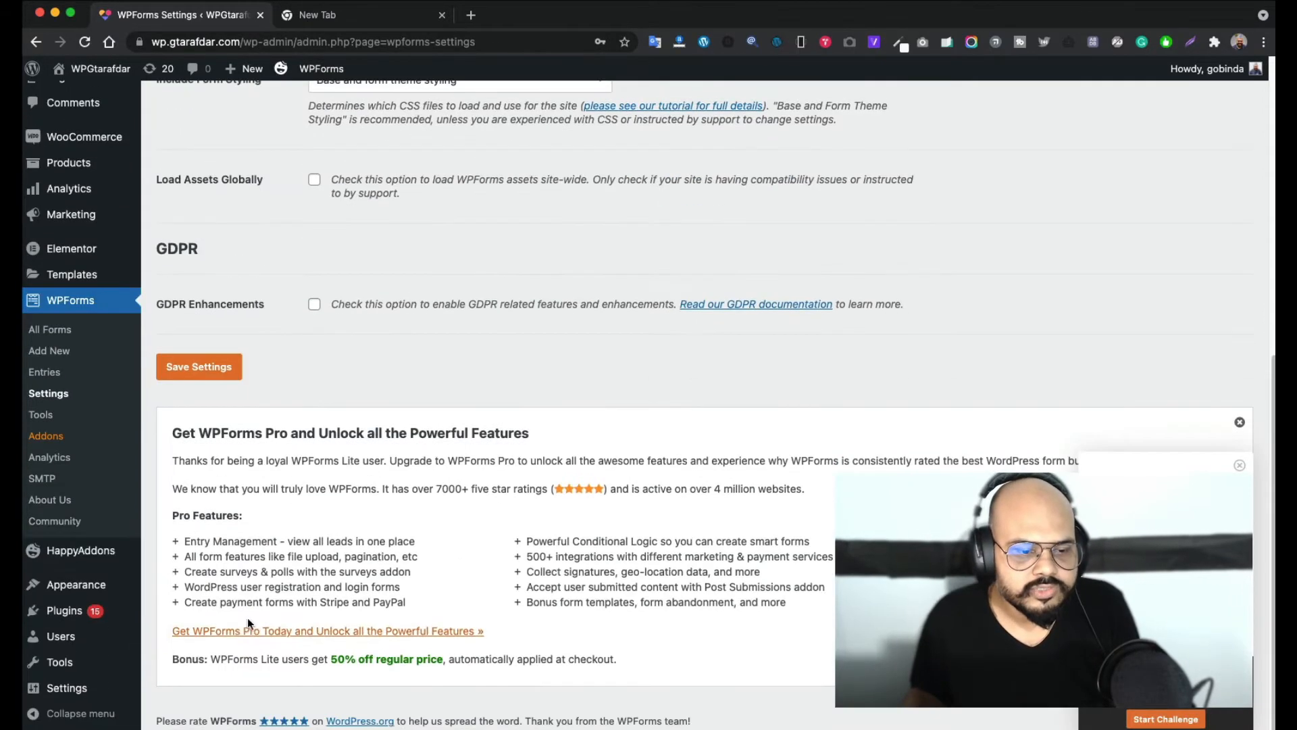
{"action": "scroll", "coordinate": [257, 628], "scroll_direction": "up", "scroll_amount": 8}
{"action": "scroll", "coordinate": [267, 640], "scroll_direction": "down", "scroll_amount": 7}
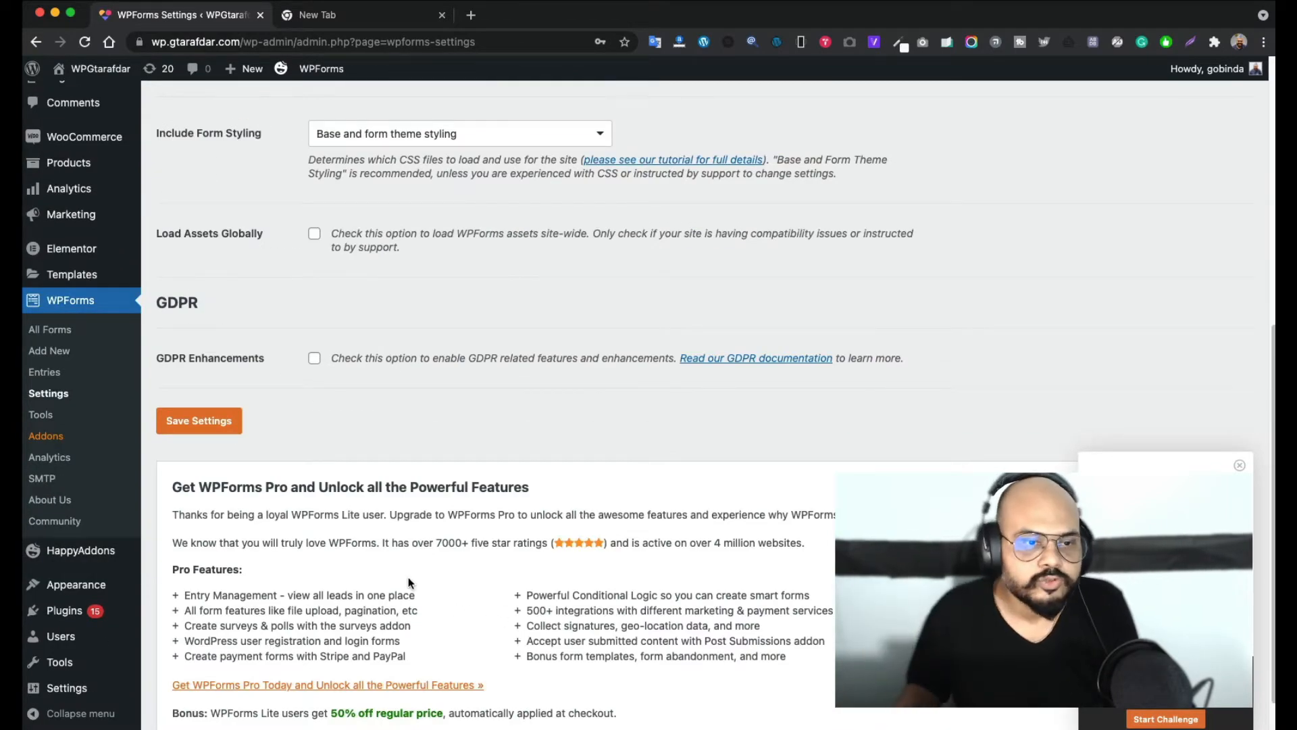
{"action": "scroll", "coordinate": [338, 486], "scroll_direction": "up", "scroll_amount": 4}
{"action": "scroll", "coordinate": [301, 449], "scroll_direction": "down", "scroll_amount": 3}
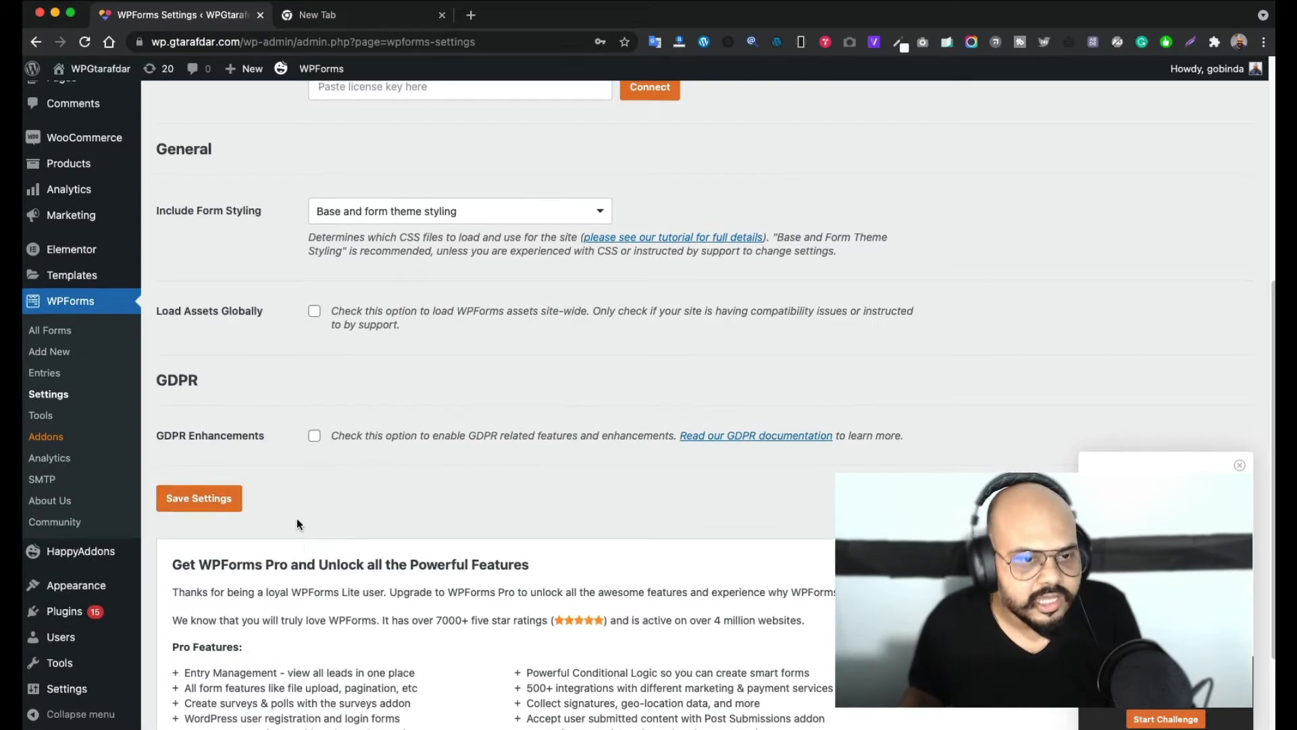
{"action": "scroll", "coordinate": [297, 524], "scroll_direction": "up", "scroll_amount": 5}
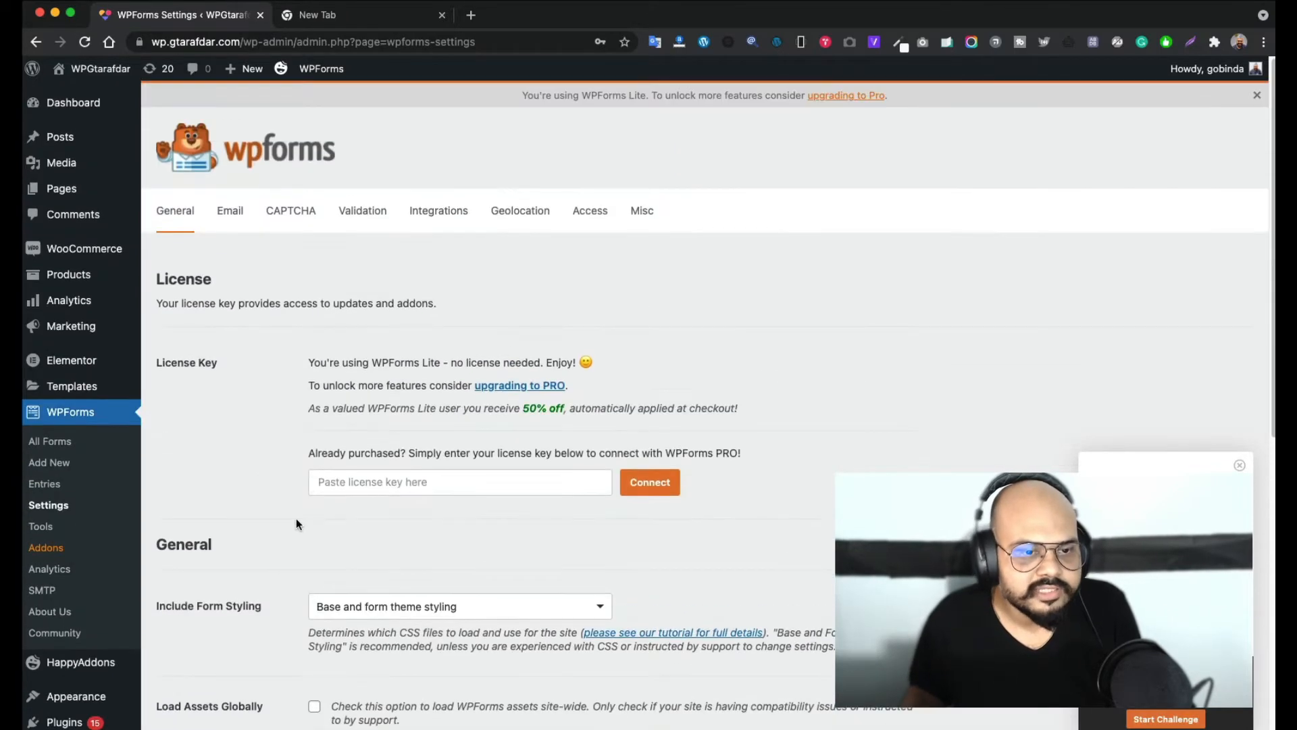
Open the WPForms Email settings and review the Optimize Email Sending, Template and Header Image options
{"action": "left_click", "coordinate": [233, 215]}
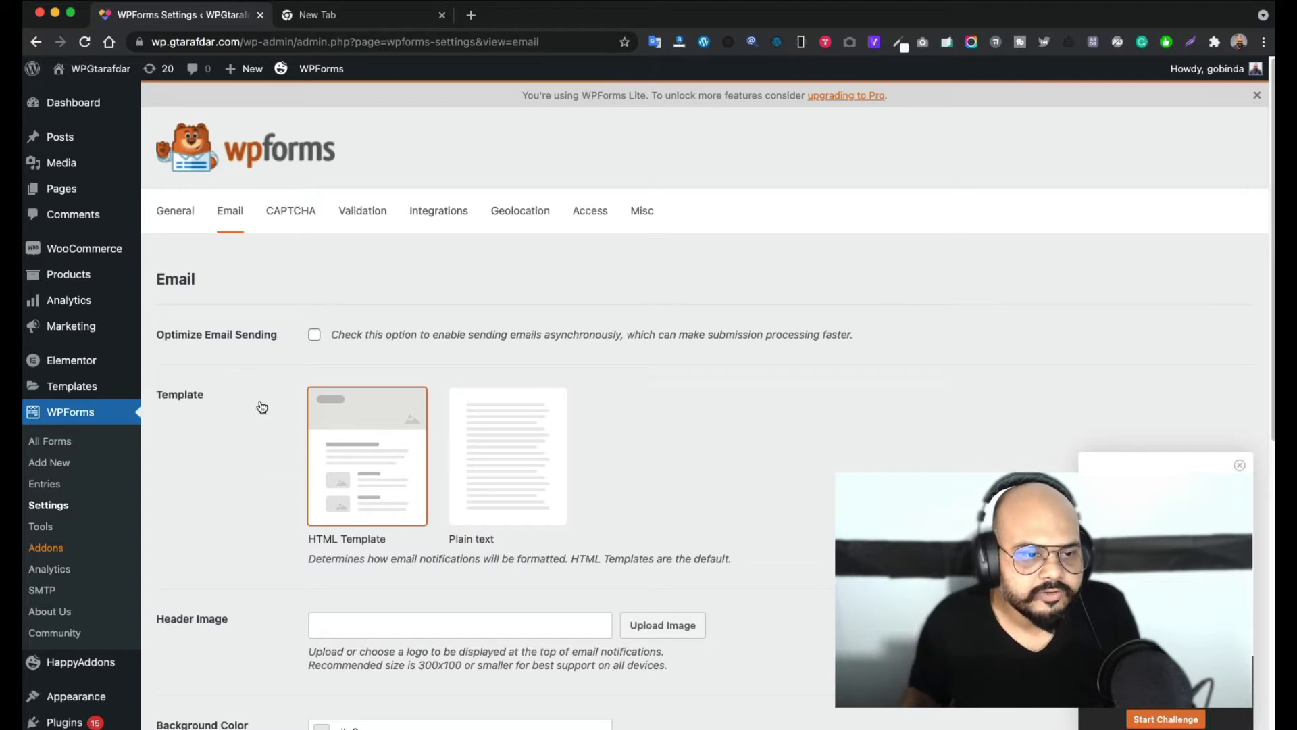
{"action": "scroll", "coordinate": [246, 484], "scroll_direction": "down", "scroll_amount": 1}
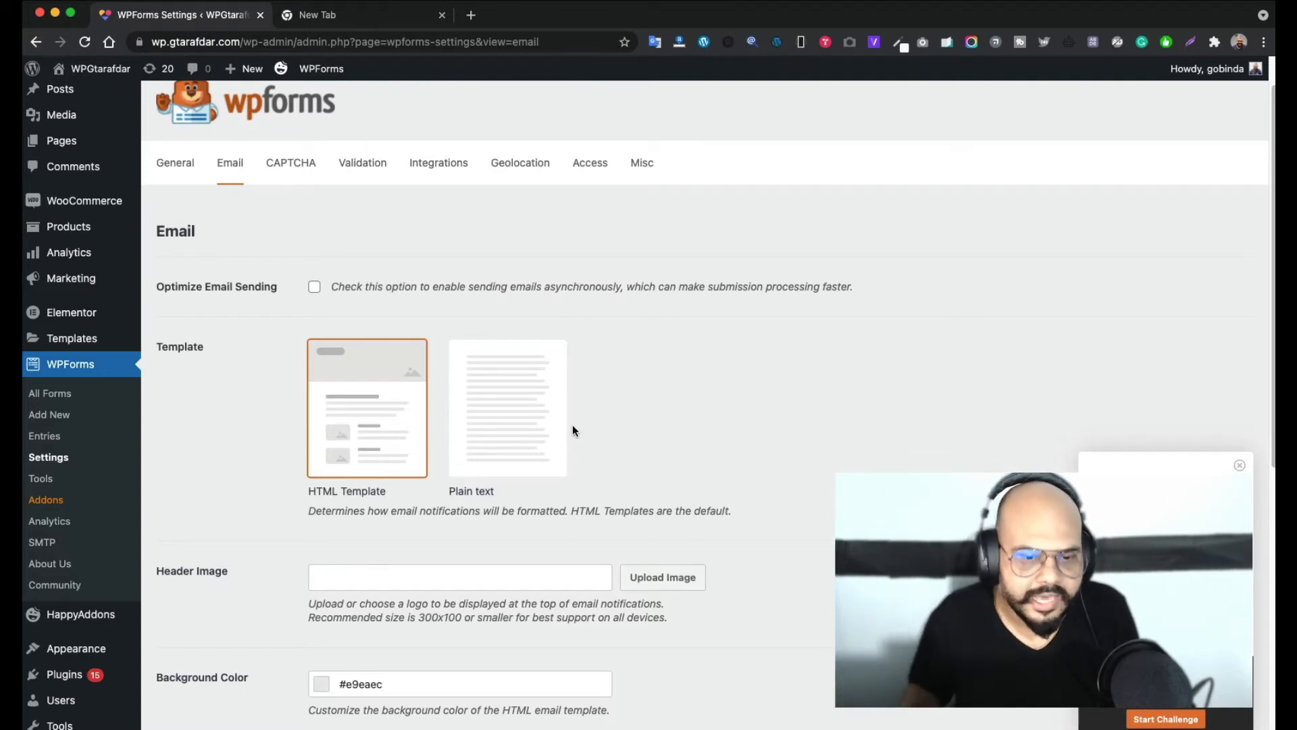
{"action": "scroll", "coordinate": [546, 473], "scroll_direction": "down", "scroll_amount": 3}
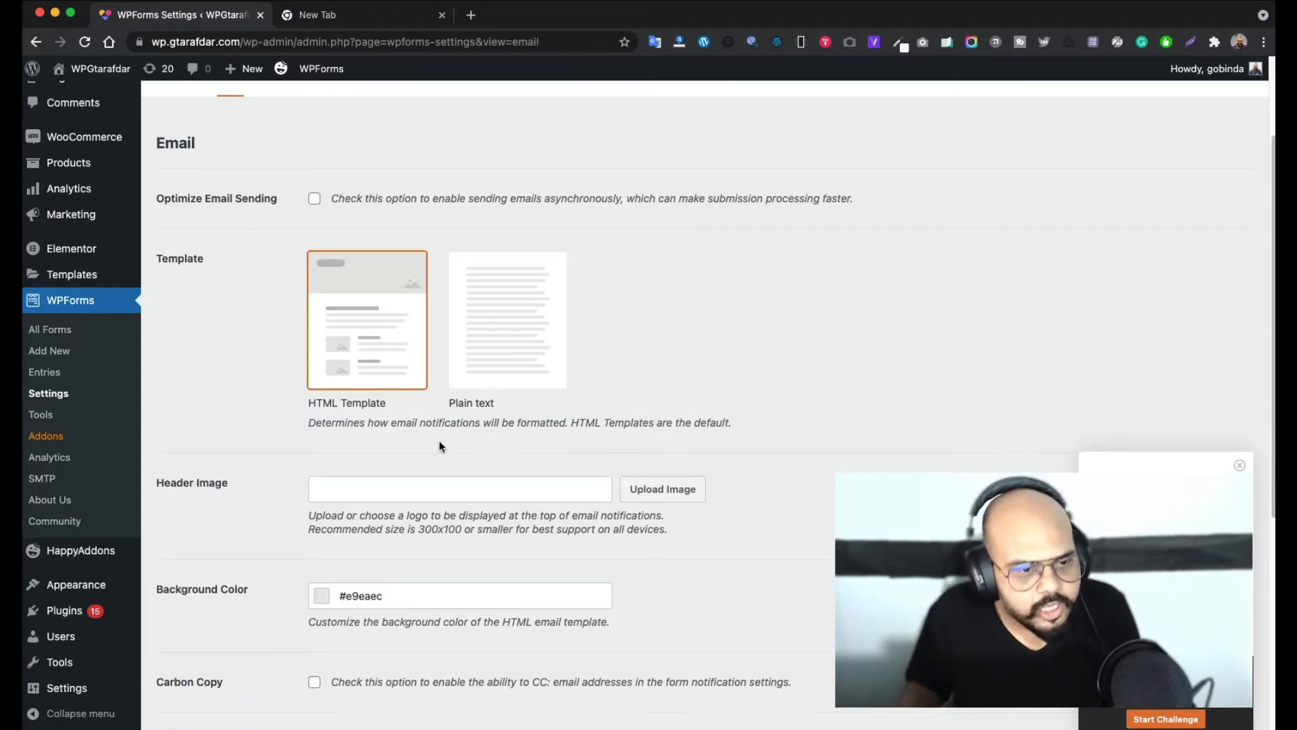
{"action": "scroll", "coordinate": [438, 442], "scroll_direction": "down", "scroll_amount": 2}
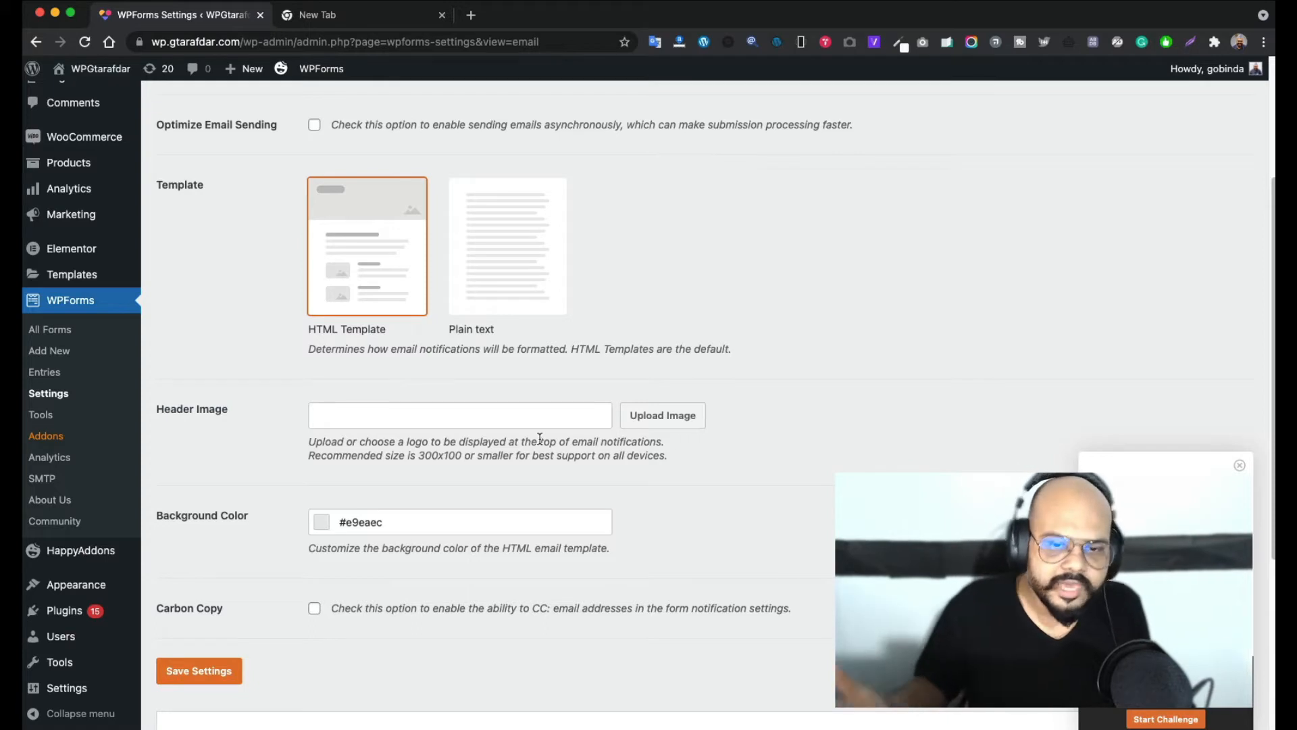
Browse the media library images available for the email header image, and close it without choosing one
{"action": "left_click", "coordinate": [661, 415]}
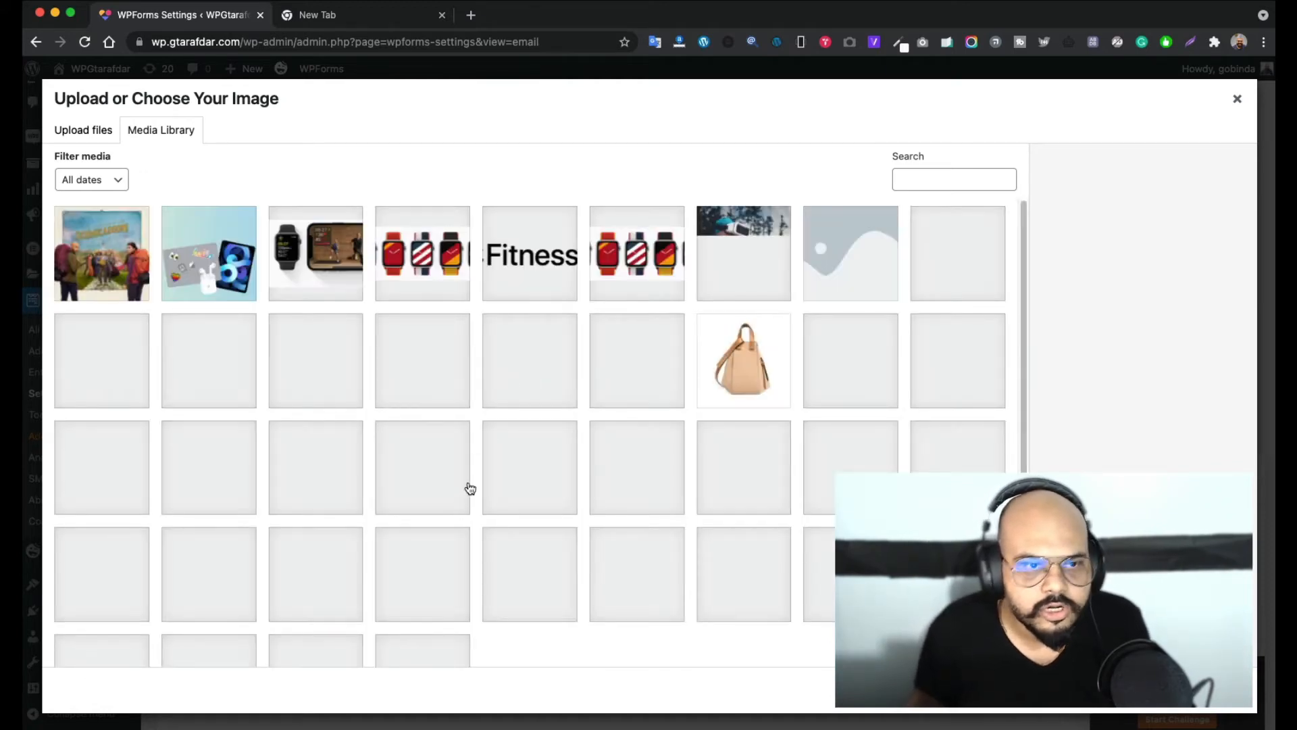
{"action": "scroll", "coordinate": [473, 473], "scroll_direction": "down", "scroll_amount": 3}
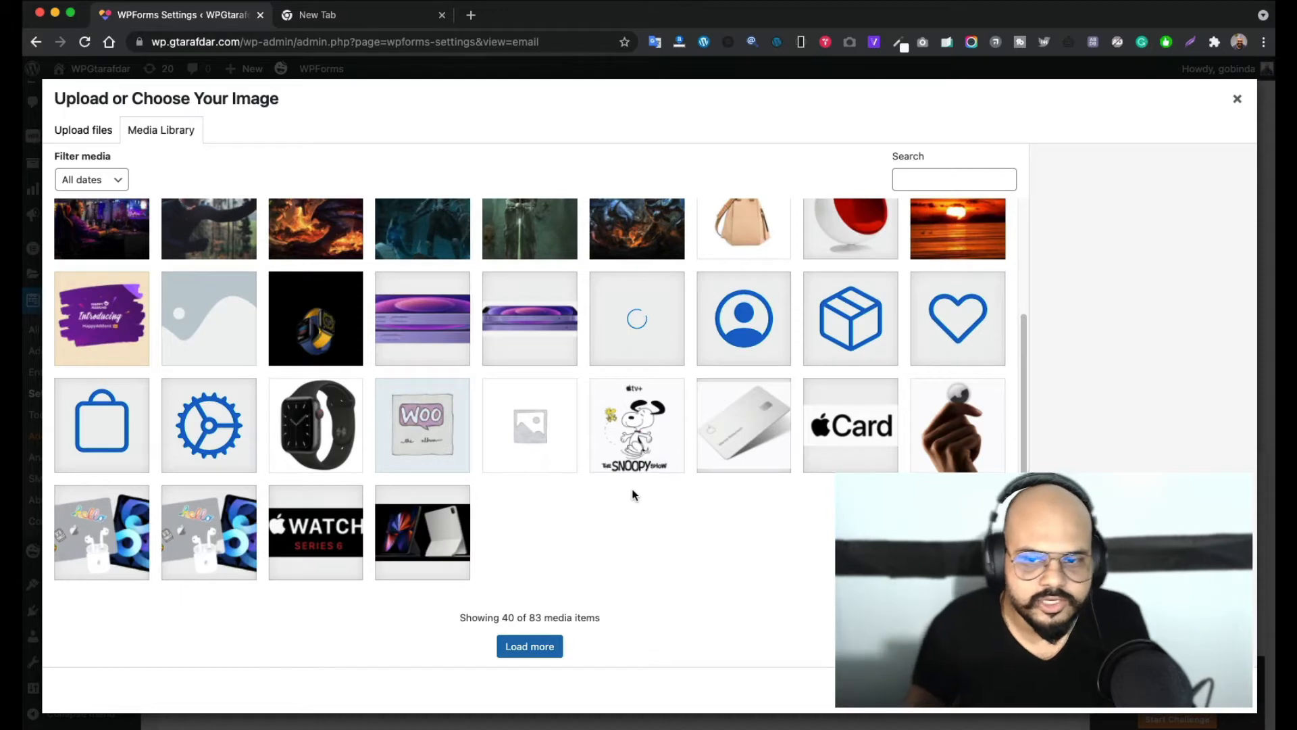
{"action": "scroll", "coordinate": [689, 535], "scroll_direction": "up", "scroll_amount": 2}
{"action": "scroll", "coordinate": [577, 534], "scroll_direction": "up", "scroll_amount": 2}
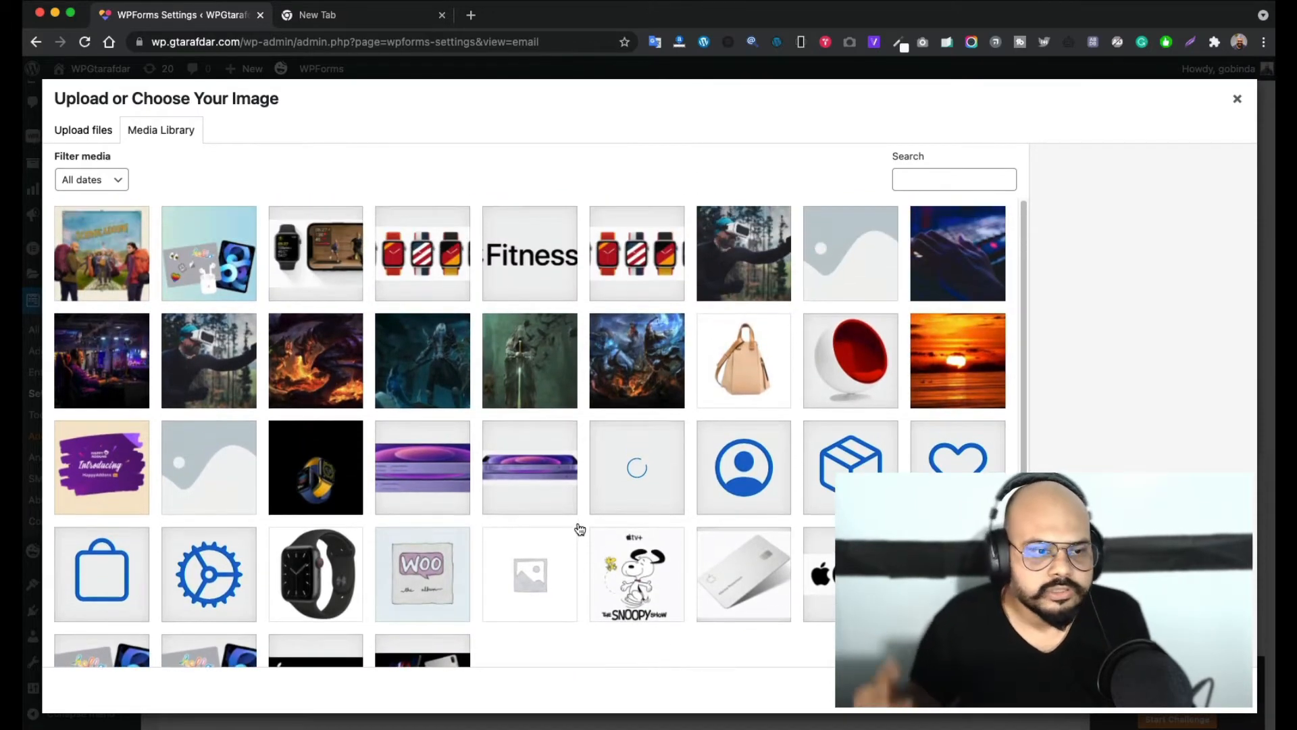
{"action": "scroll", "coordinate": [579, 528], "scroll_direction": "down", "scroll_amount": 3}
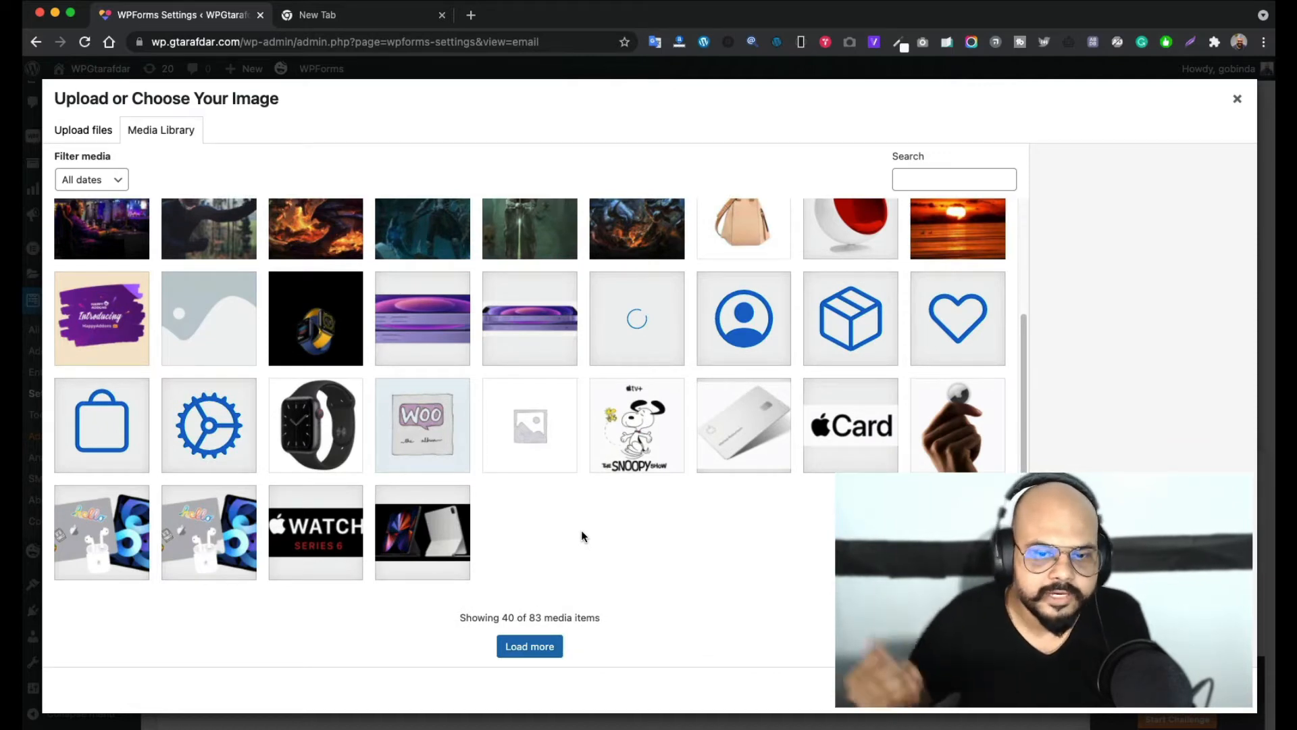
{"action": "scroll", "coordinate": [582, 535], "scroll_direction": "up", "scroll_amount": 3}
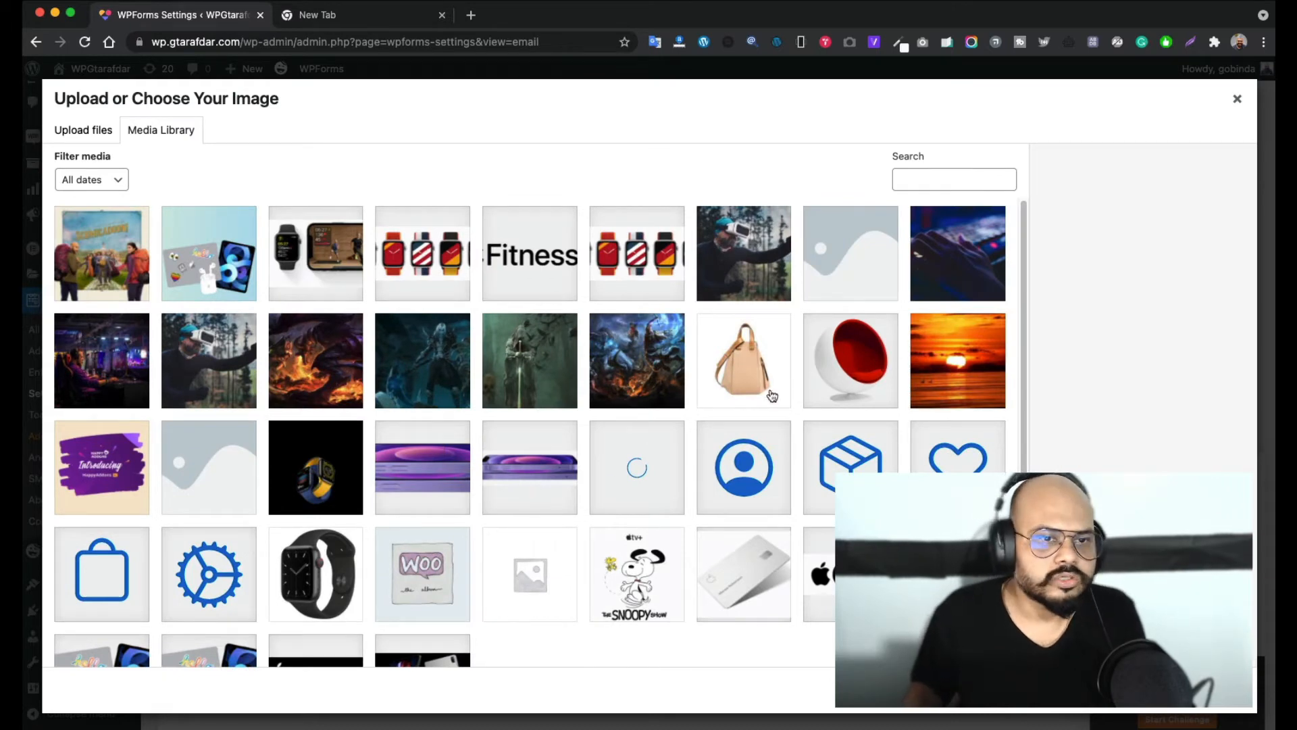
{"action": "left_click", "coordinate": [1237, 98]}
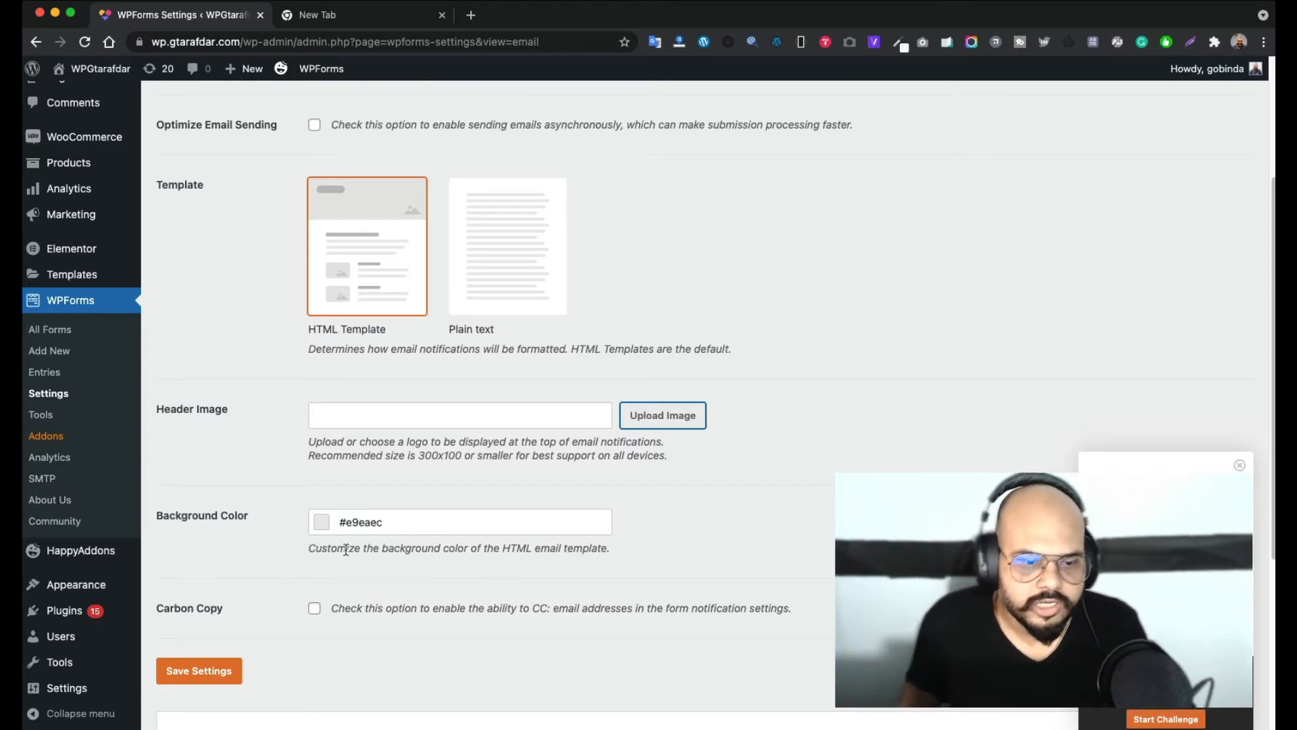
Review the Background Color and Carbon Copy options in the Email settings without changing them
{"action": "scroll", "coordinate": [566, 566], "scroll_direction": "down", "scroll_amount": 3}
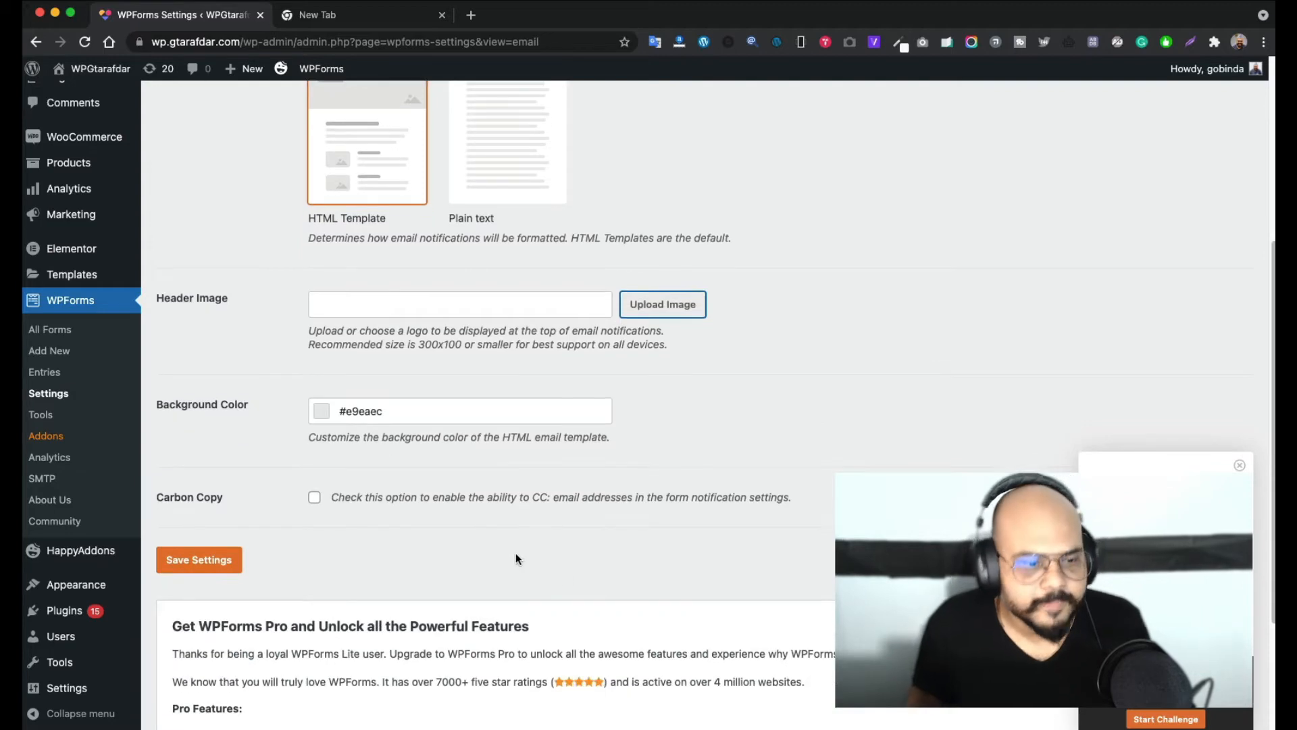
{"action": "scroll", "coordinate": [516, 553], "scroll_direction": "up", "scroll_amount": 6}
{"action": "scroll", "coordinate": [425, 500], "scroll_direction": "down", "scroll_amount": 5}
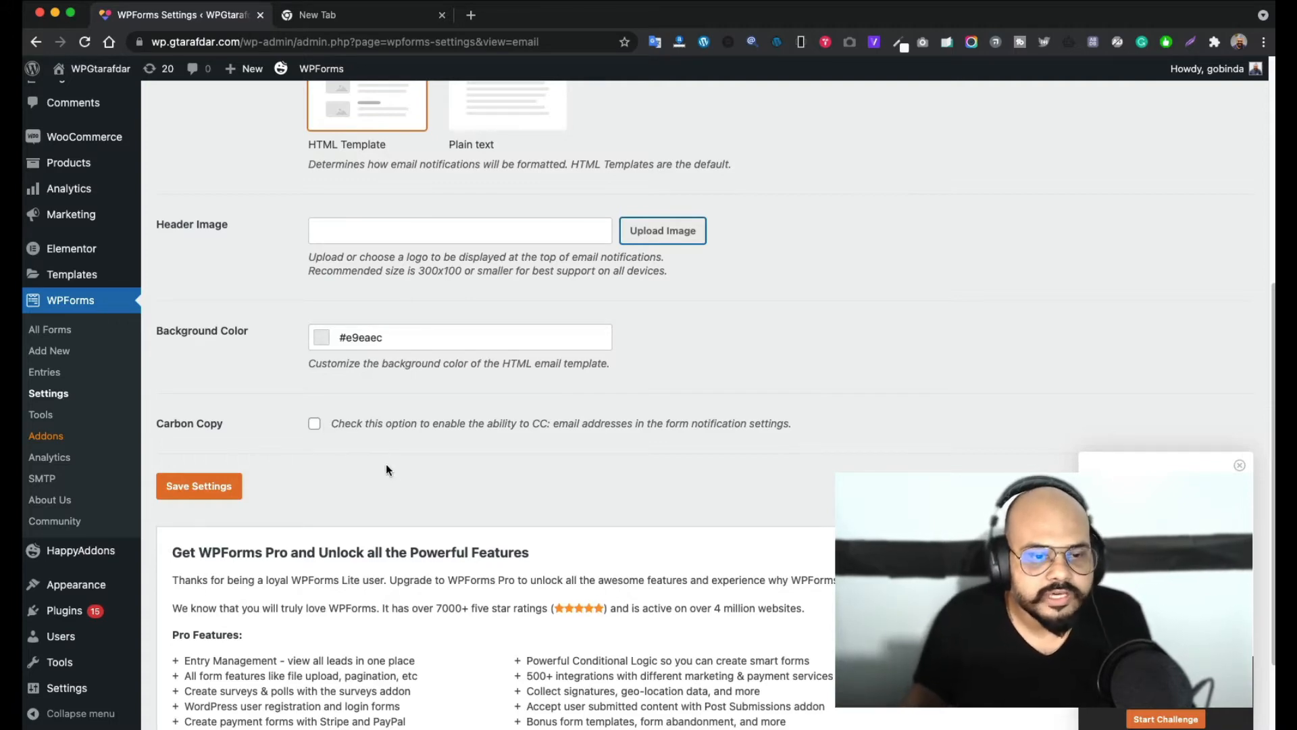
{"action": "scroll", "coordinate": [388, 469], "scroll_direction": "up", "scroll_amount": 6}
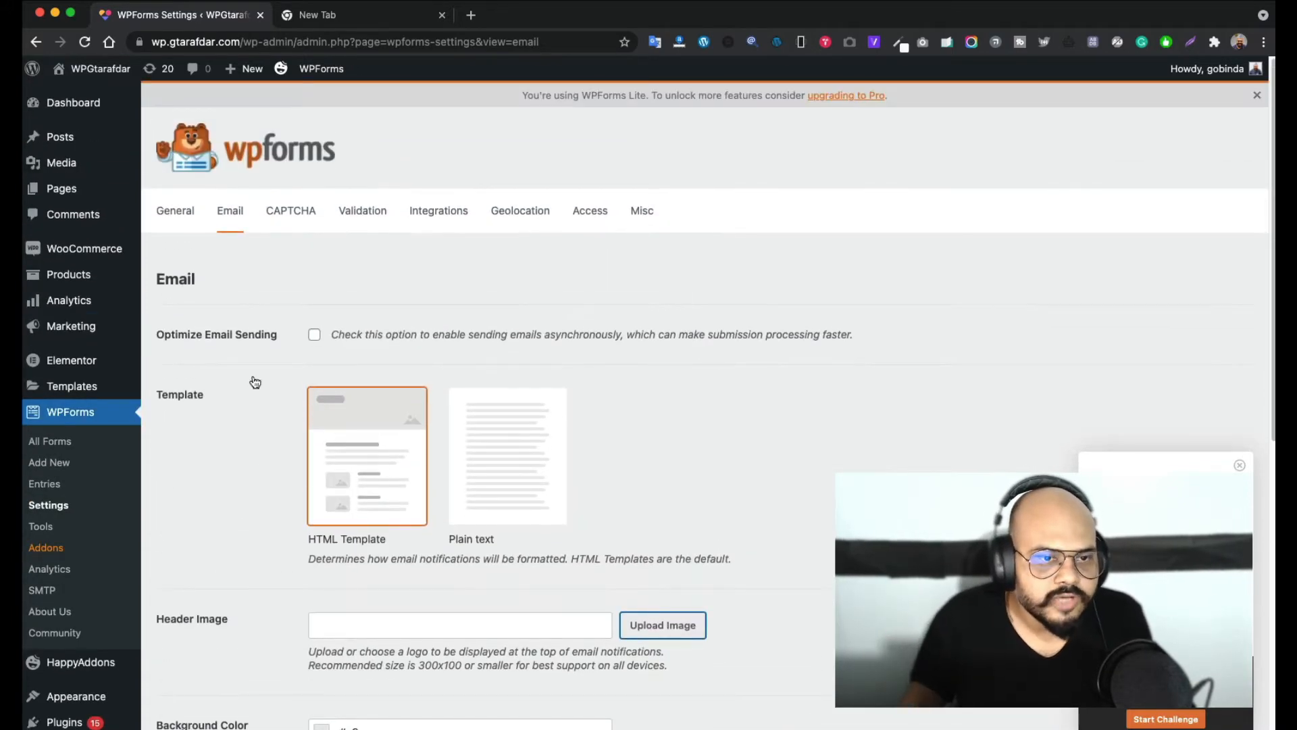
Open the CAPTCHA settings and examine the service choices, reCAPTCHA types, key fields, Fail Message and No-Conflict Mode
{"action": "left_click", "coordinate": [284, 208]}
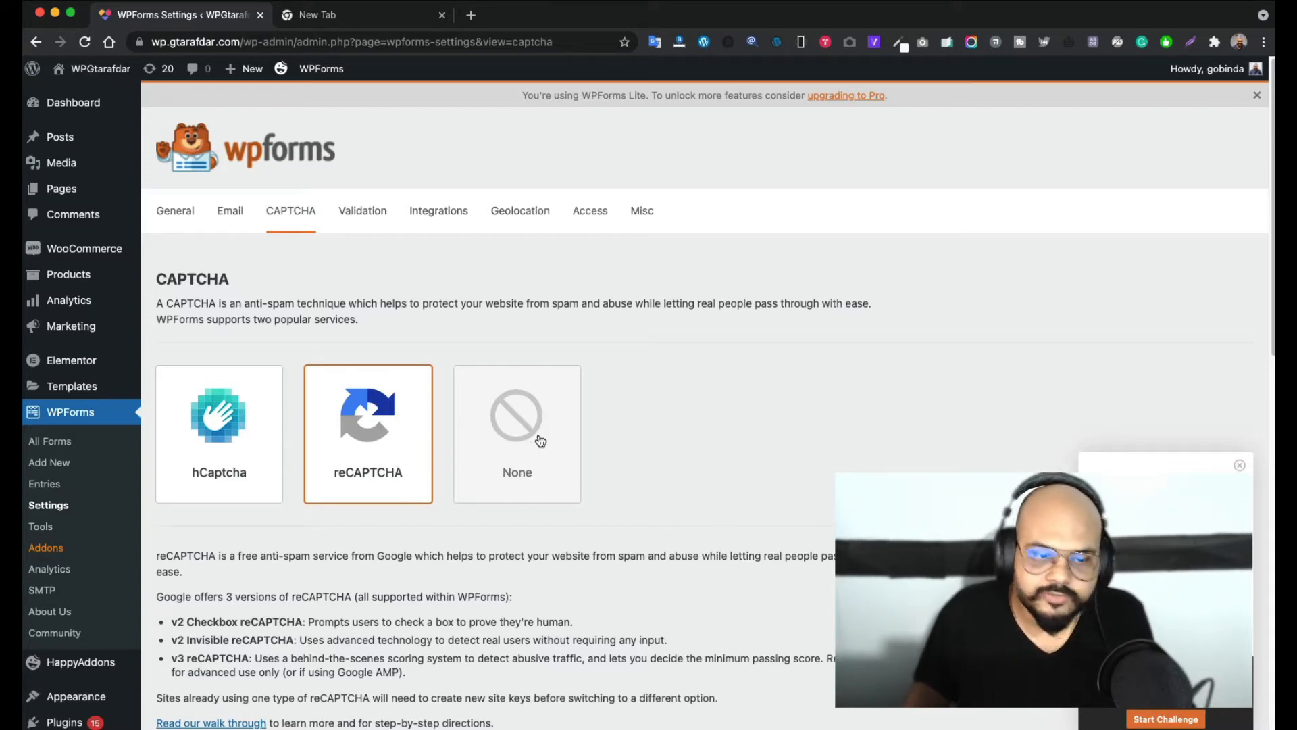
{"action": "scroll", "coordinate": [623, 432], "scroll_direction": "down", "scroll_amount": 10}
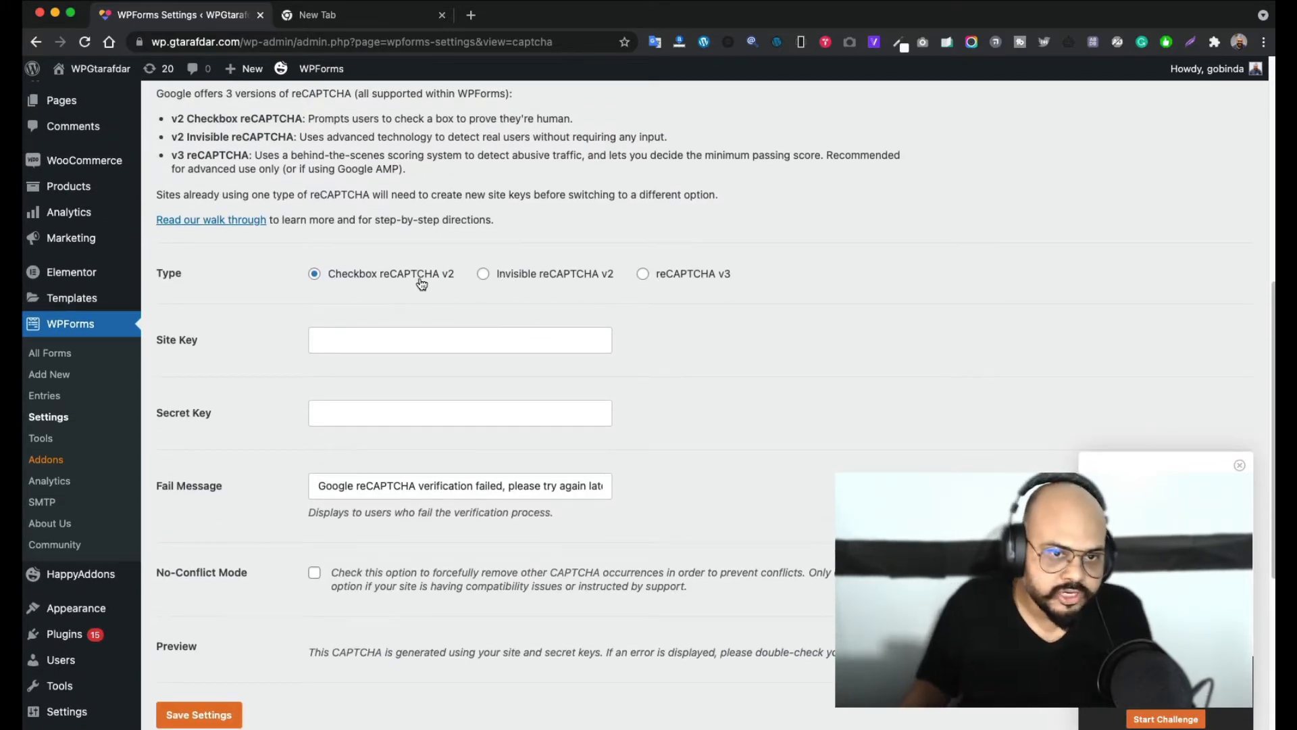
{"action": "scroll", "coordinate": [406, 371], "scroll_direction": "up", "scroll_amount": 1}
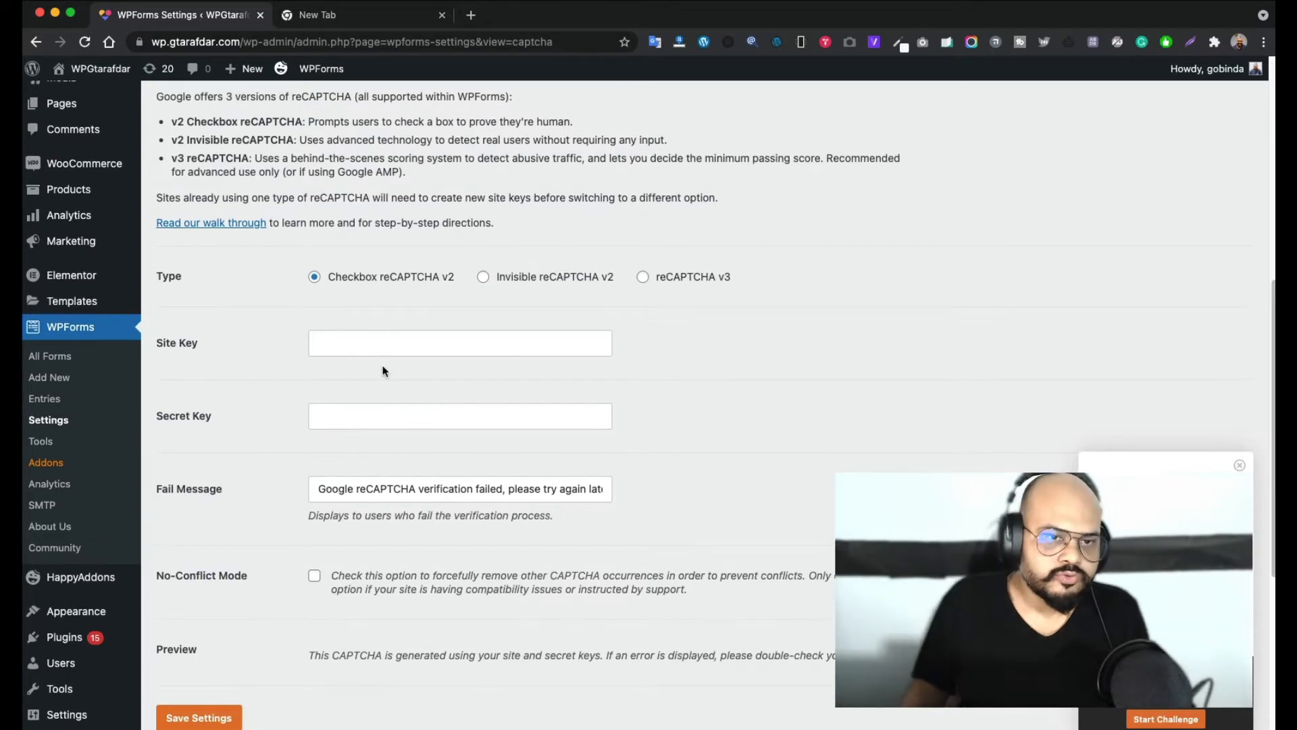
{"action": "scroll", "coordinate": [394, 365], "scroll_direction": "down", "scroll_amount": 4}
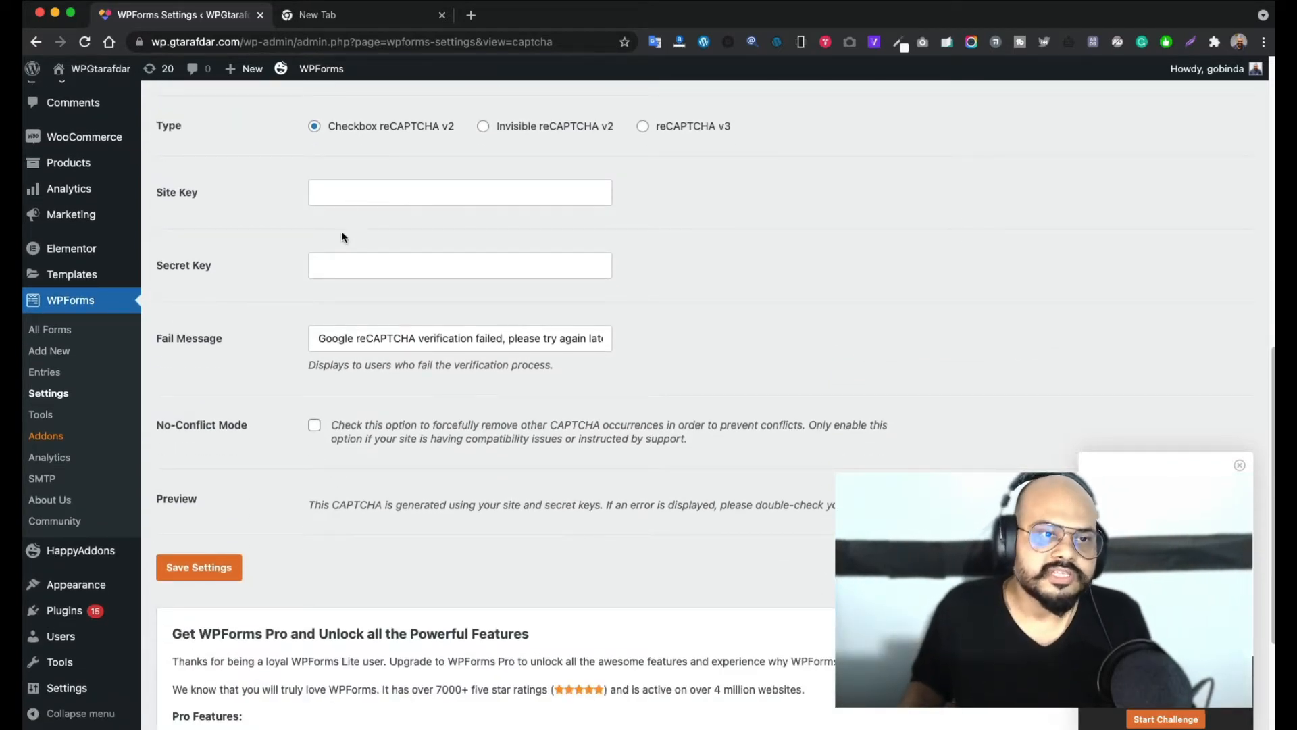
{"action": "scroll", "coordinate": [355, 338], "scroll_direction": "down", "scroll_amount": 5}
{"action": "scroll", "coordinate": [339, 355], "scroll_direction": "up", "scroll_amount": 2}
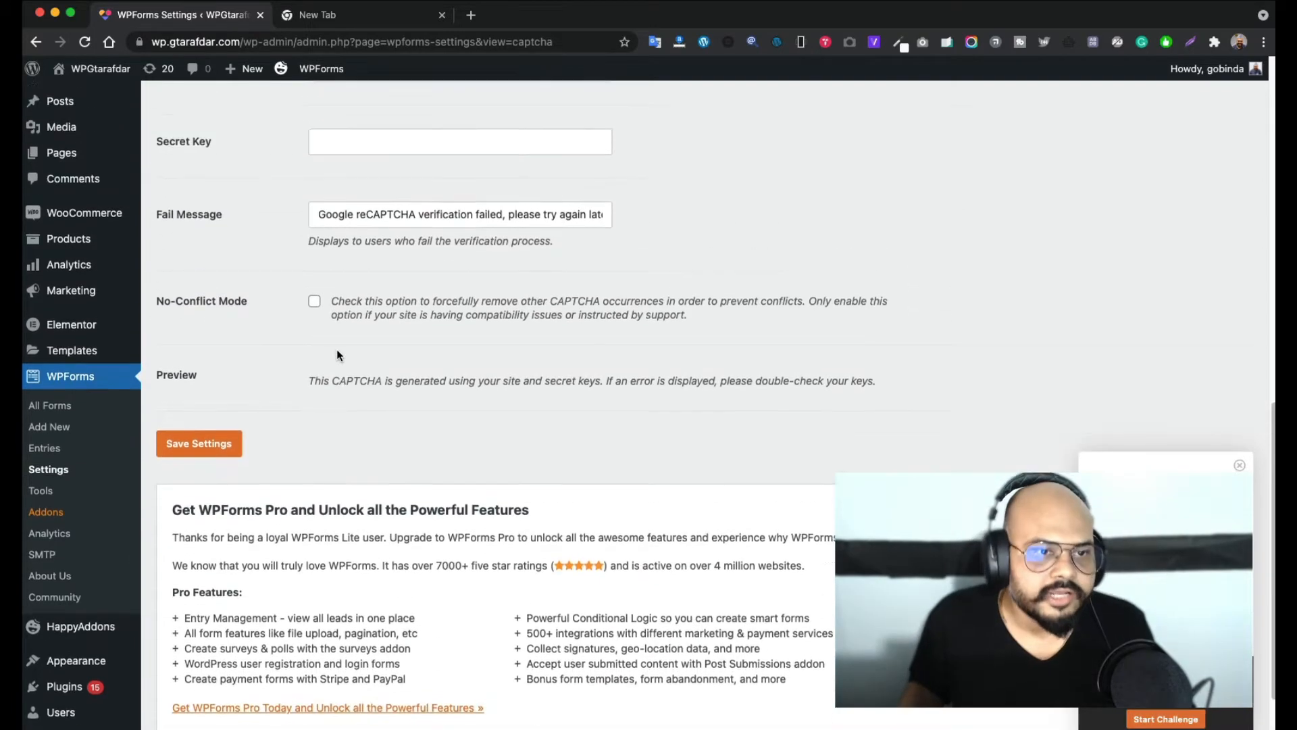
{"action": "scroll", "coordinate": [337, 351], "scroll_direction": "up", "scroll_amount": 8}
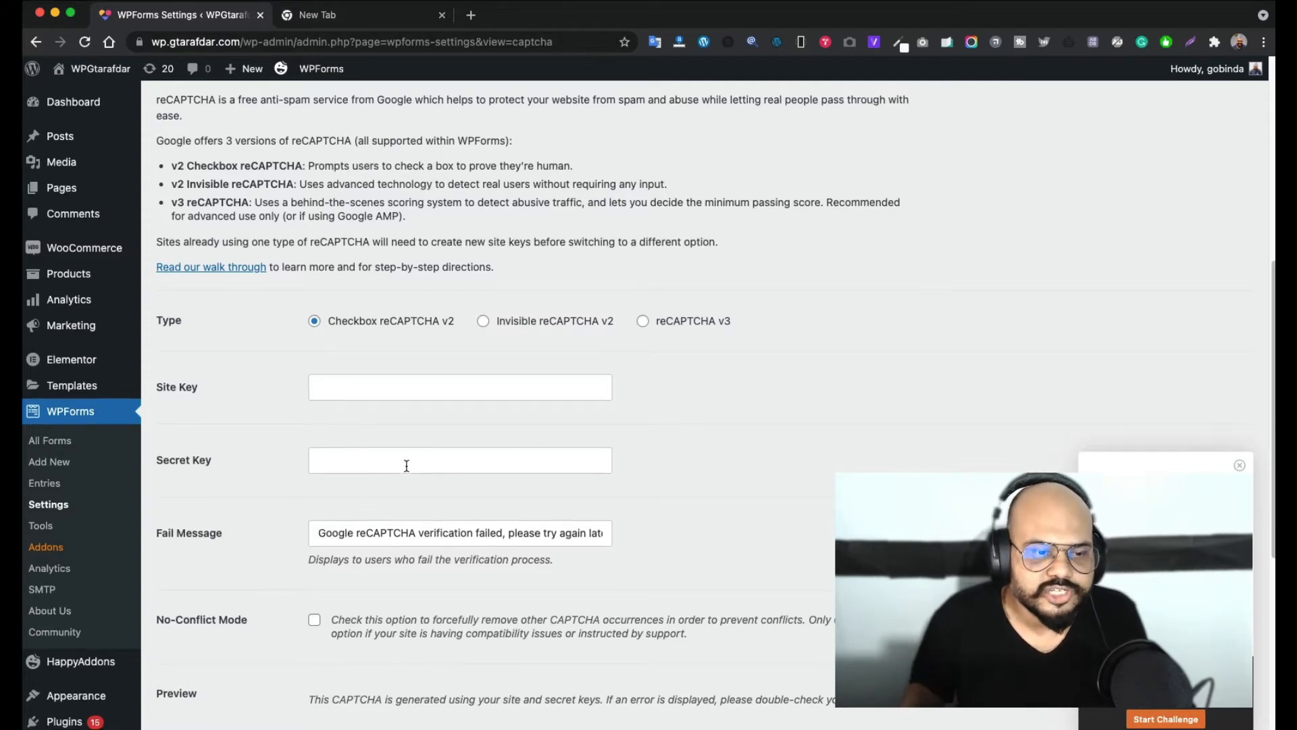
{"action": "scroll", "coordinate": [404, 465], "scroll_direction": "down", "scroll_amount": 5}
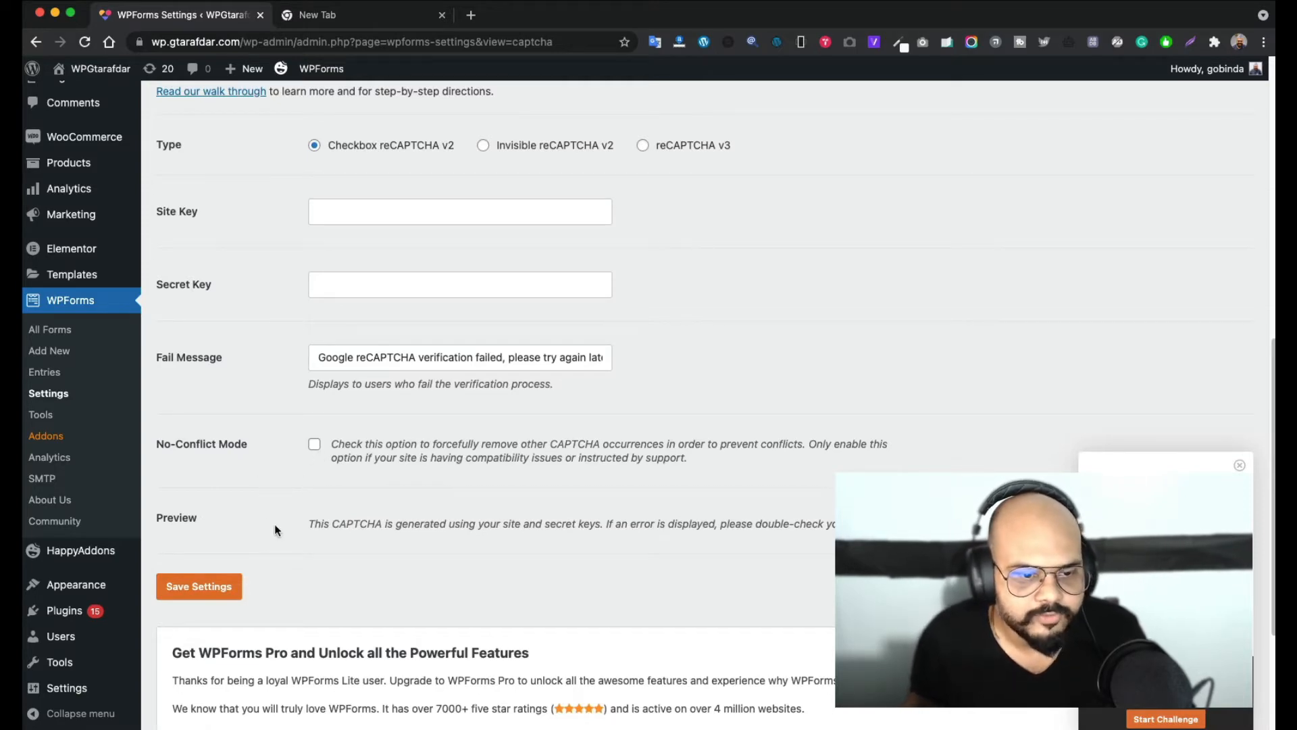
{"action": "scroll", "coordinate": [460, 538], "scroll_direction": "up", "scroll_amount": 10}
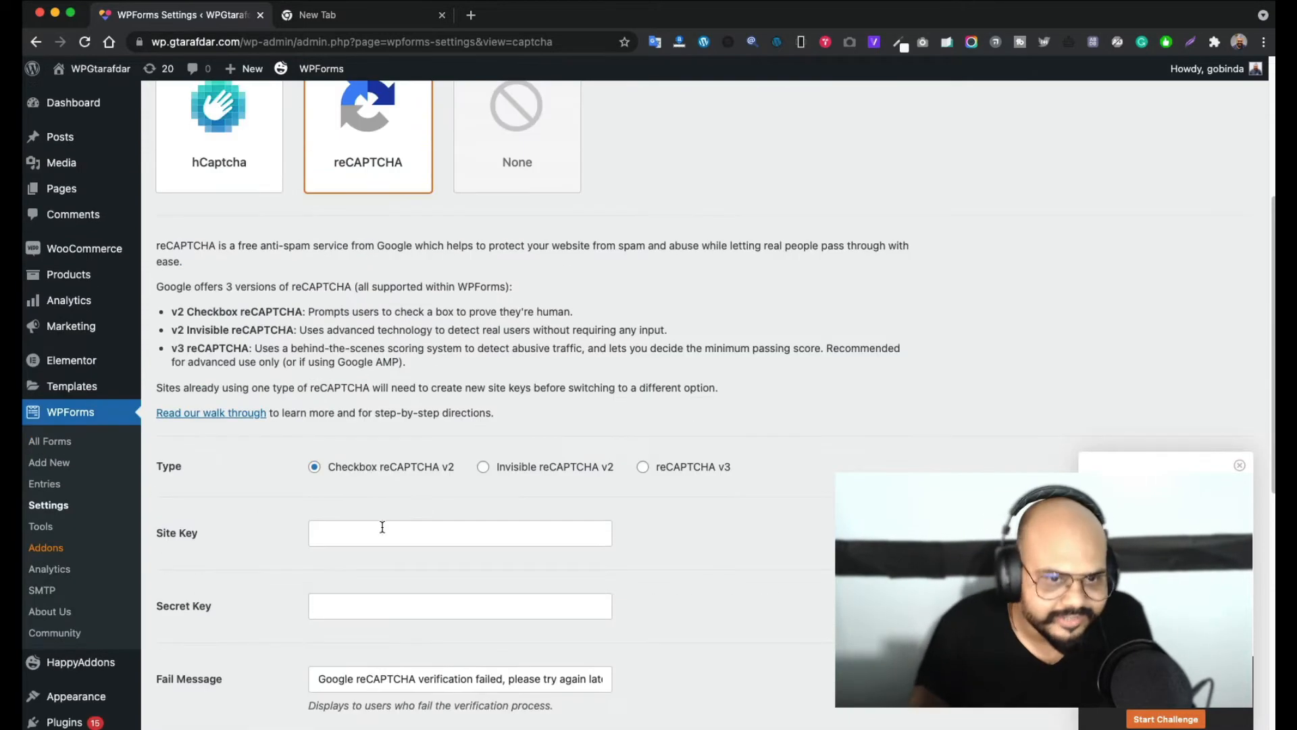
Open the Validation settings and look through the validation messages from Required to Word Limit
{"action": "left_click", "coordinate": [372, 214]}
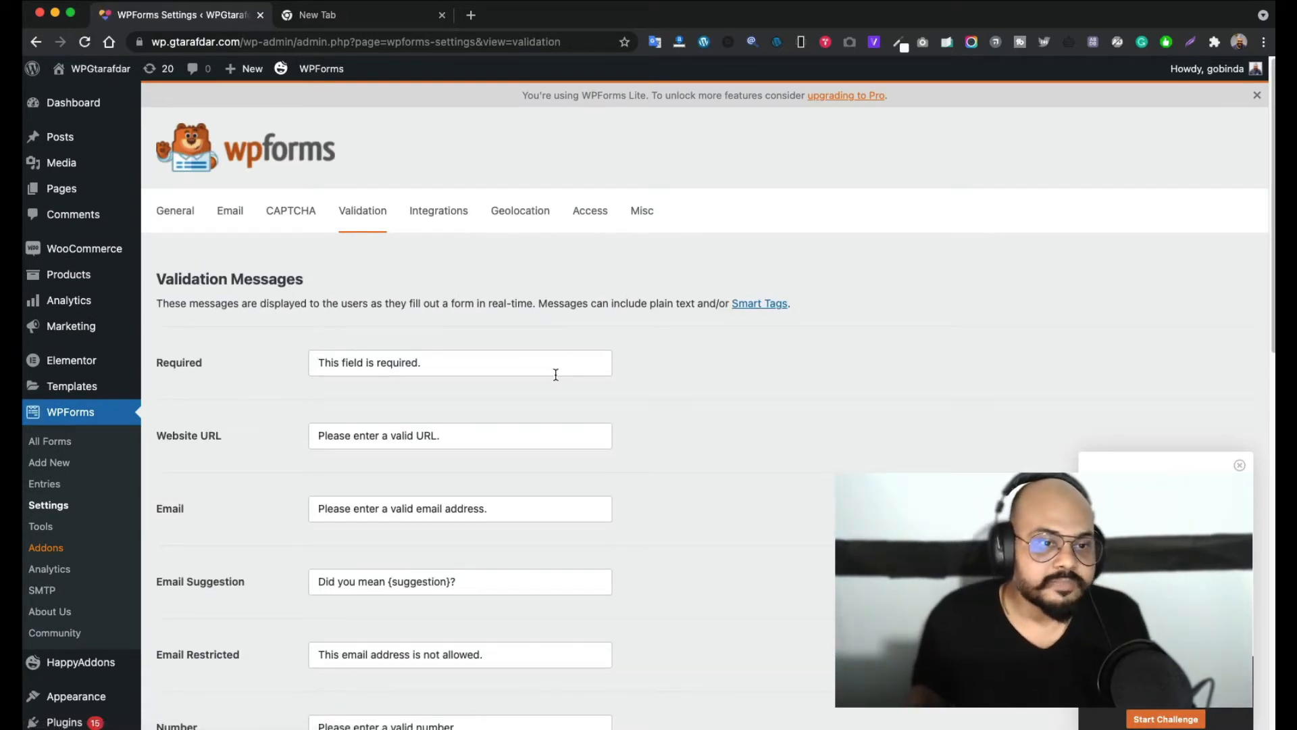
{"action": "scroll", "coordinate": [556, 374], "scroll_direction": "down", "scroll_amount": 1}
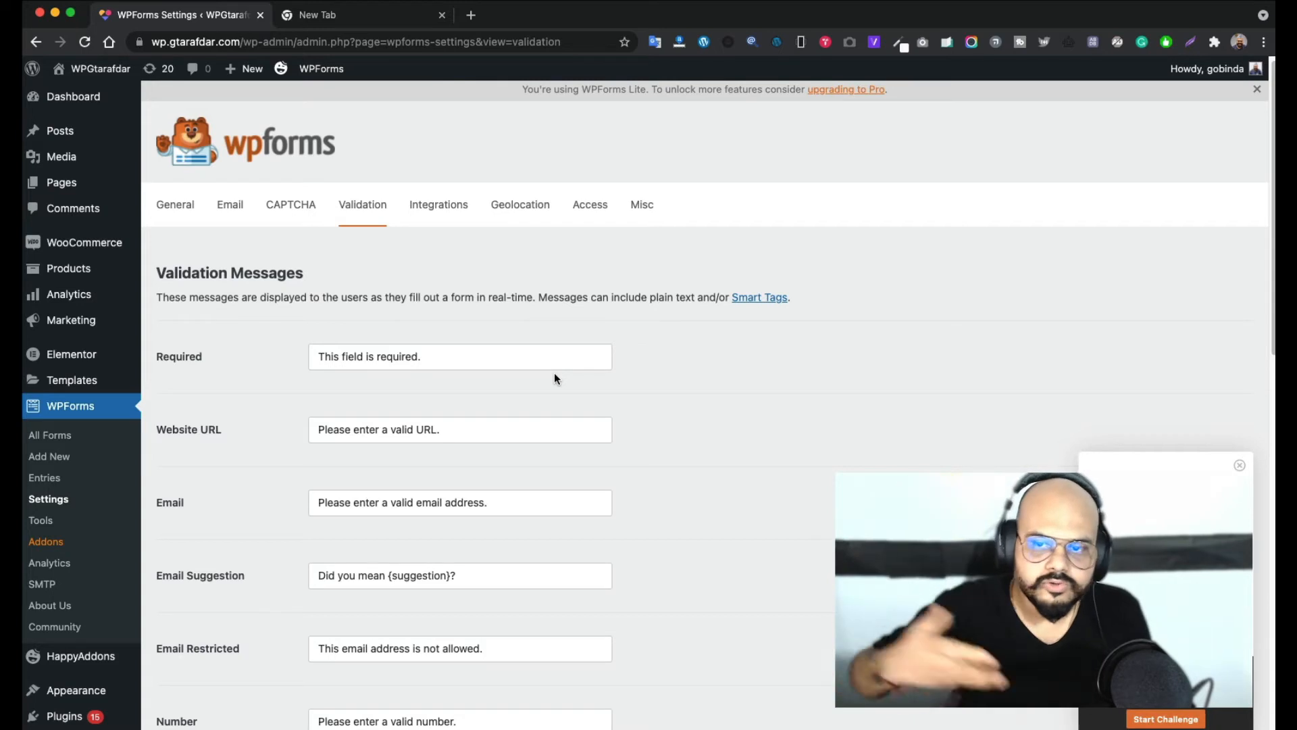
{"action": "scroll", "coordinate": [560, 379], "scroll_direction": "down", "scroll_amount": 1}
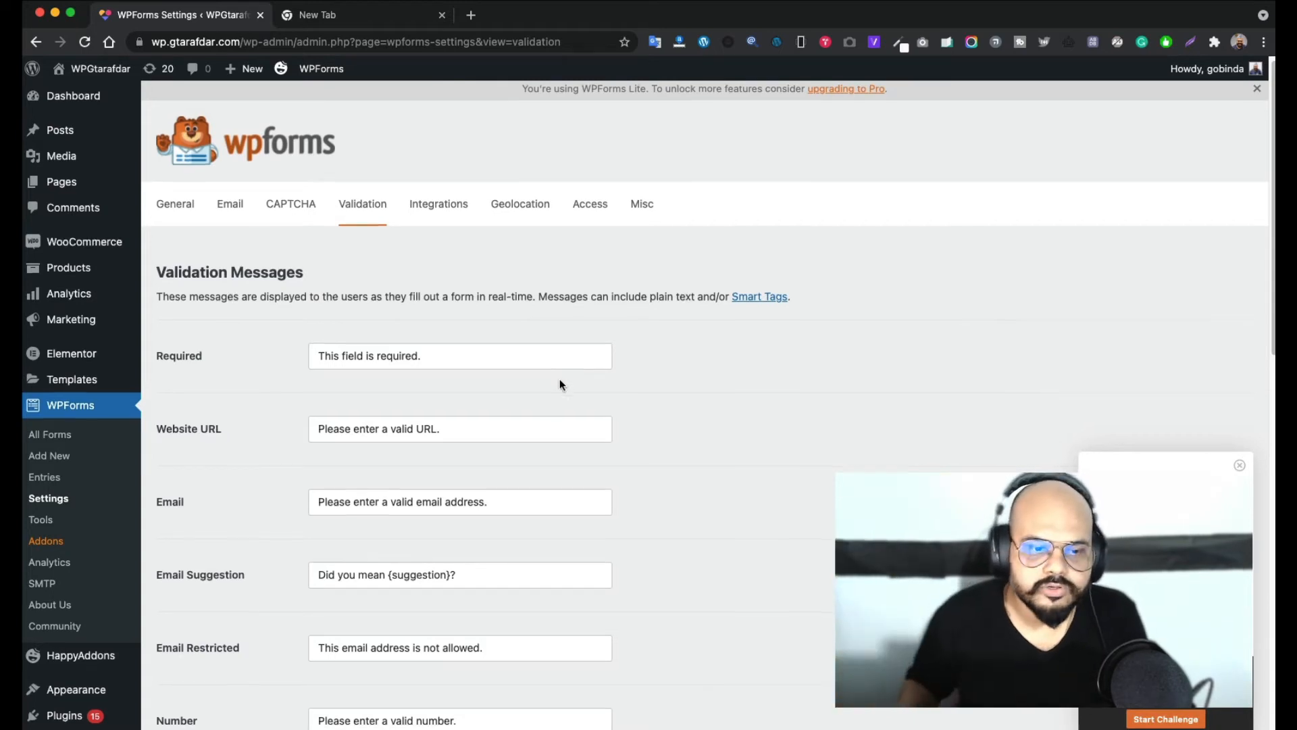
{"action": "scroll", "coordinate": [461, 383], "scroll_direction": "down", "scroll_amount": 4}
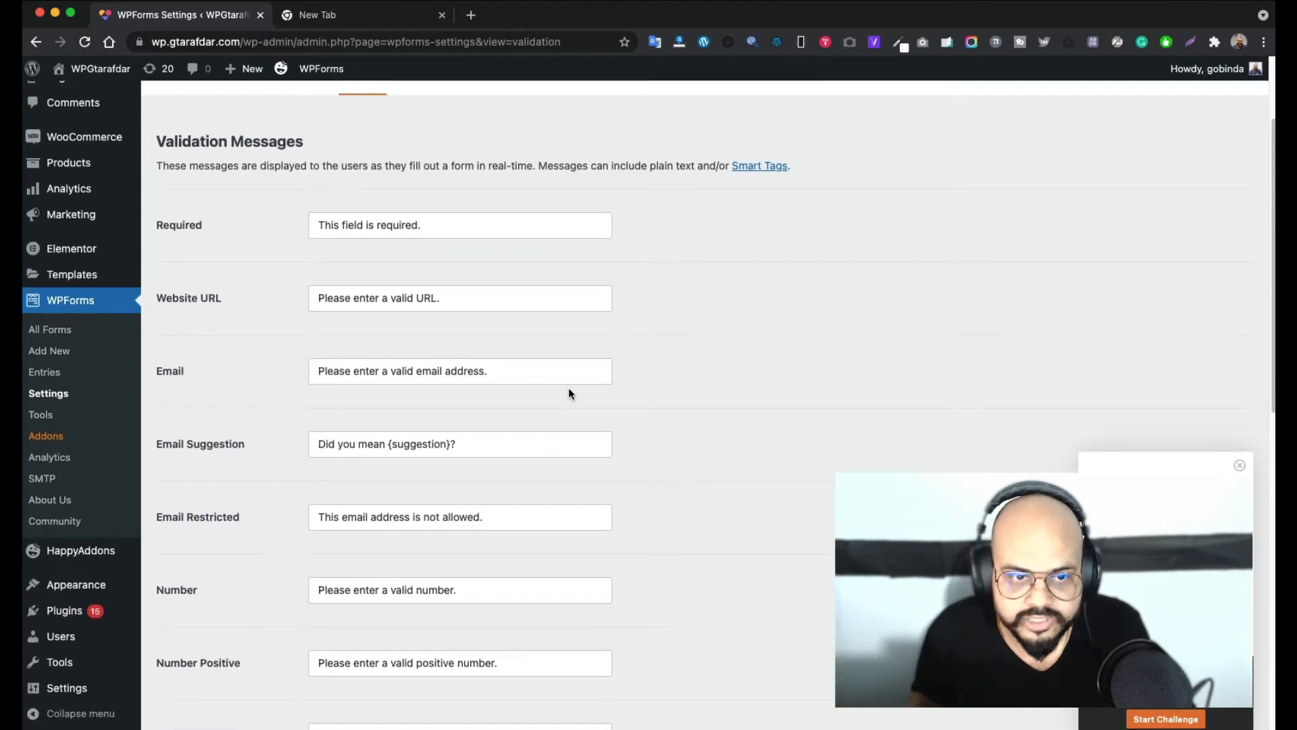
{"action": "scroll", "coordinate": [568, 388], "scroll_direction": "down", "scroll_amount": 3}
{"action": "scroll", "coordinate": [446, 379], "scroll_direction": "down", "scroll_amount": 4}
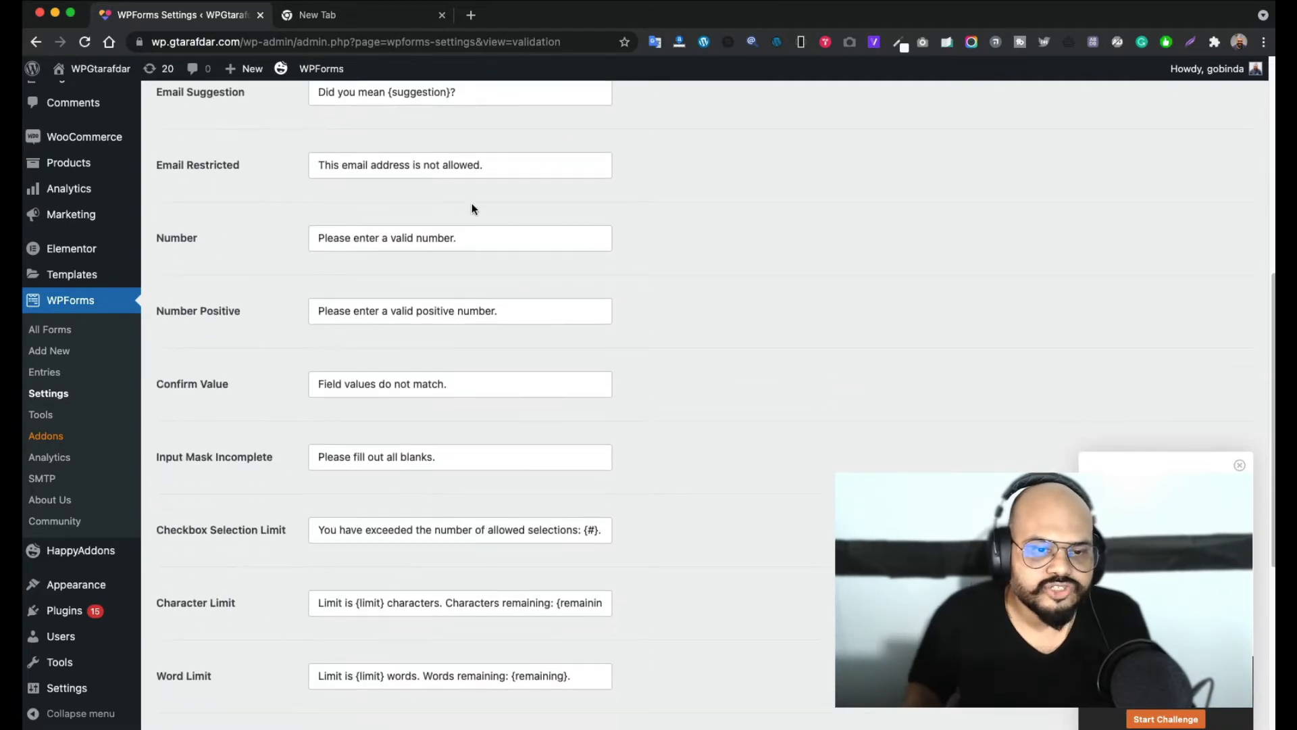
{"action": "scroll", "coordinate": [439, 532], "scroll_direction": "down", "scroll_amount": 3}
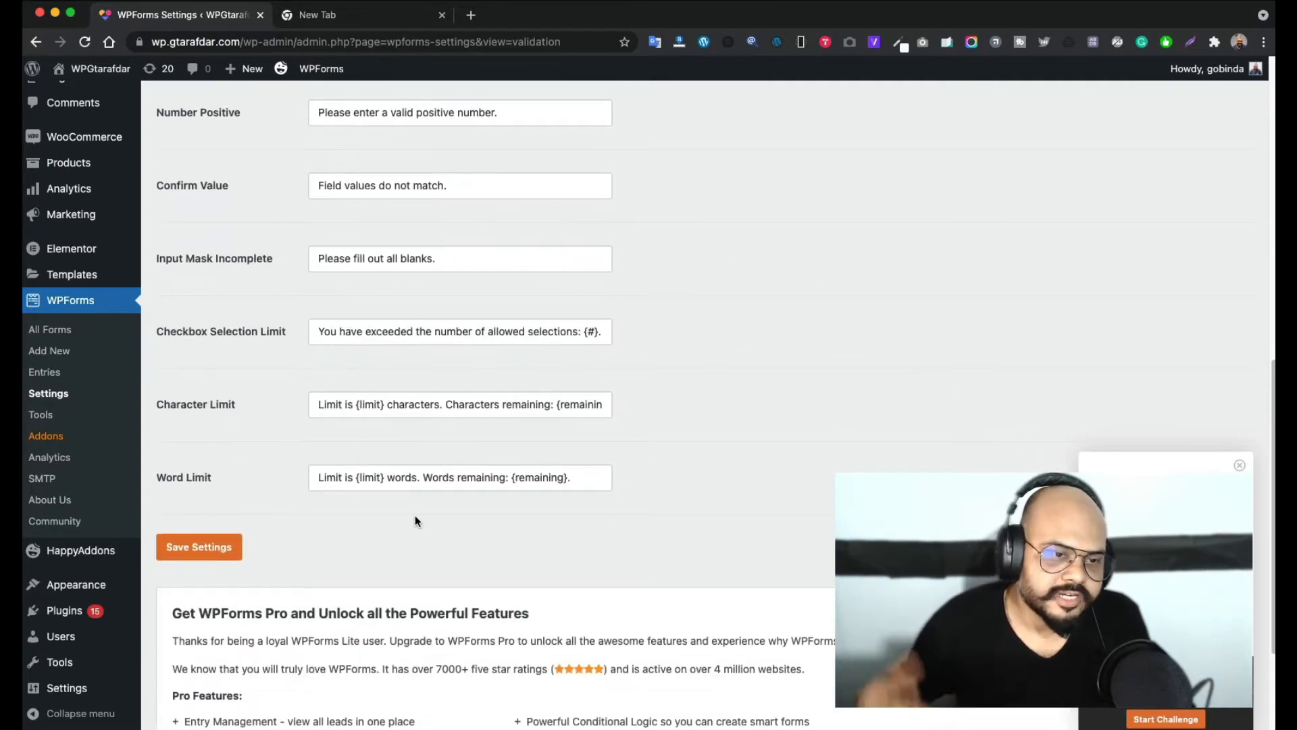
{"action": "scroll", "coordinate": [415, 515], "scroll_direction": "up", "scroll_amount": 8}
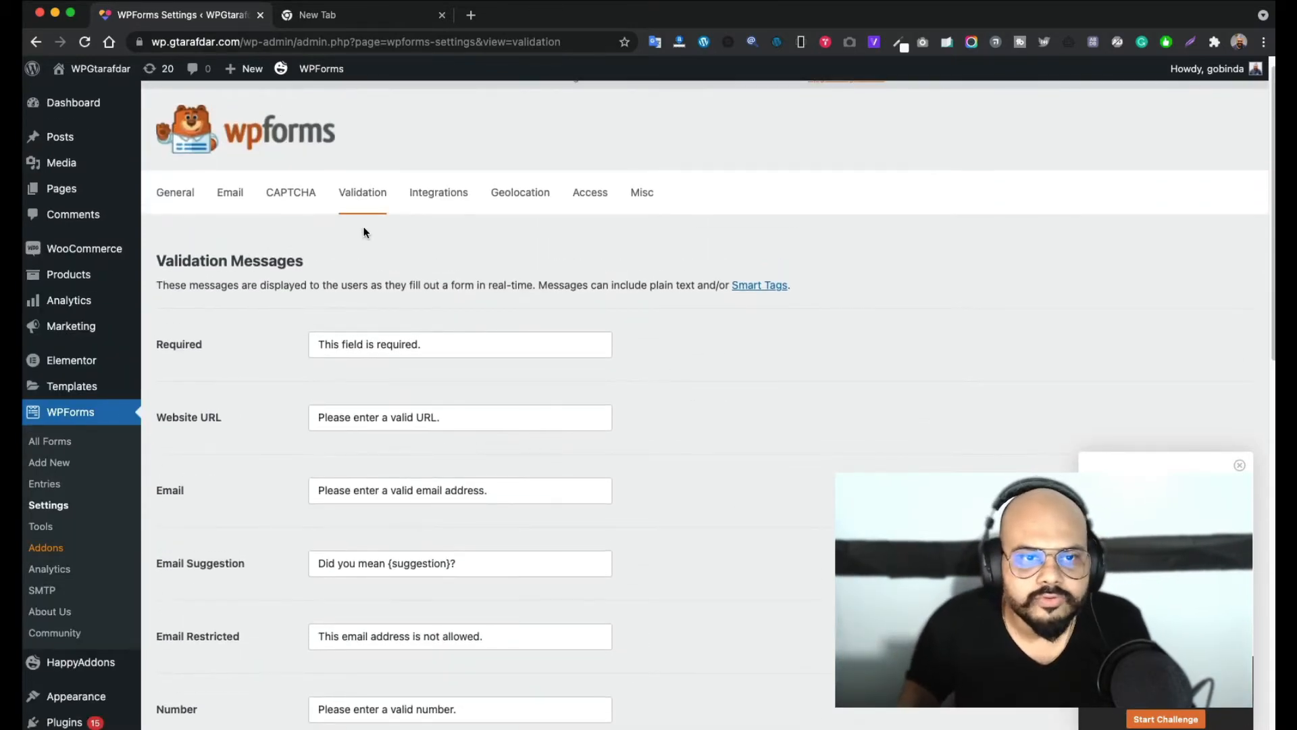
Open the Integrations settings and look through the available providers from Constant Contact to Zapier
{"action": "left_click", "coordinate": [439, 197]}
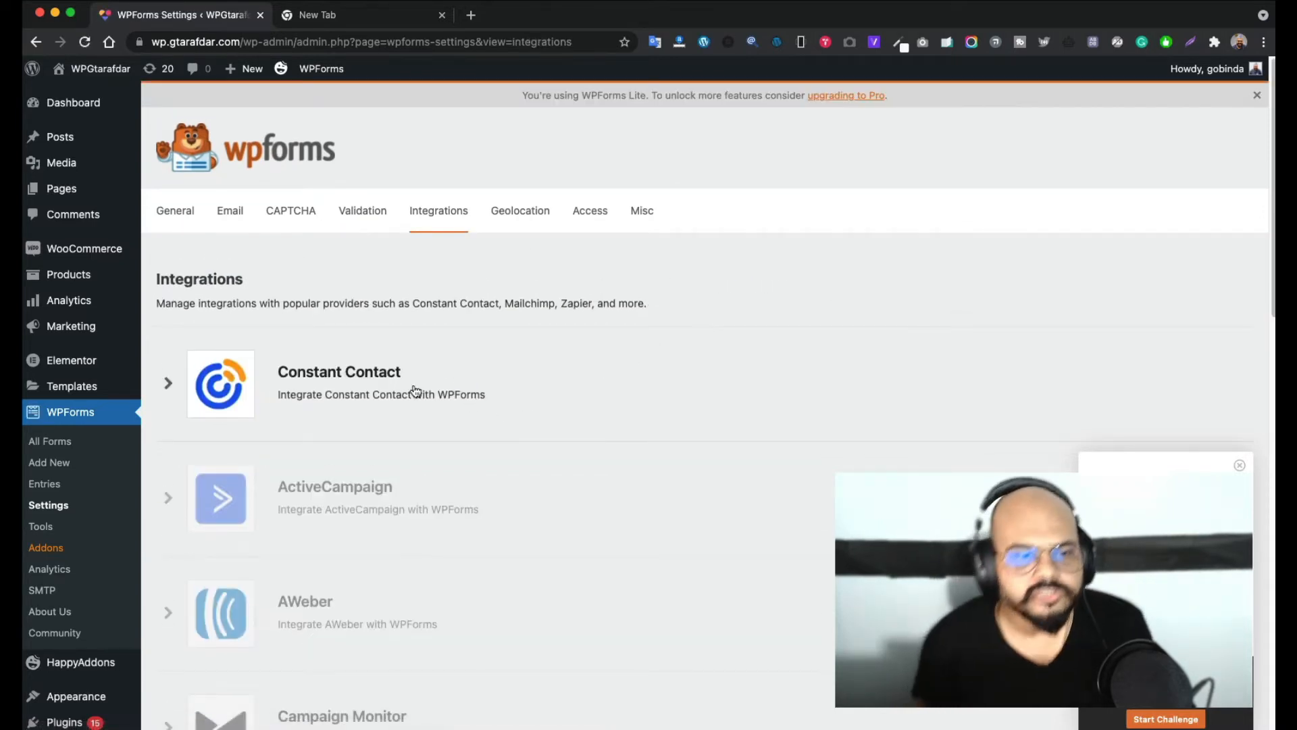
{"action": "scroll", "coordinate": [415, 392], "scroll_direction": "down", "scroll_amount": 5}
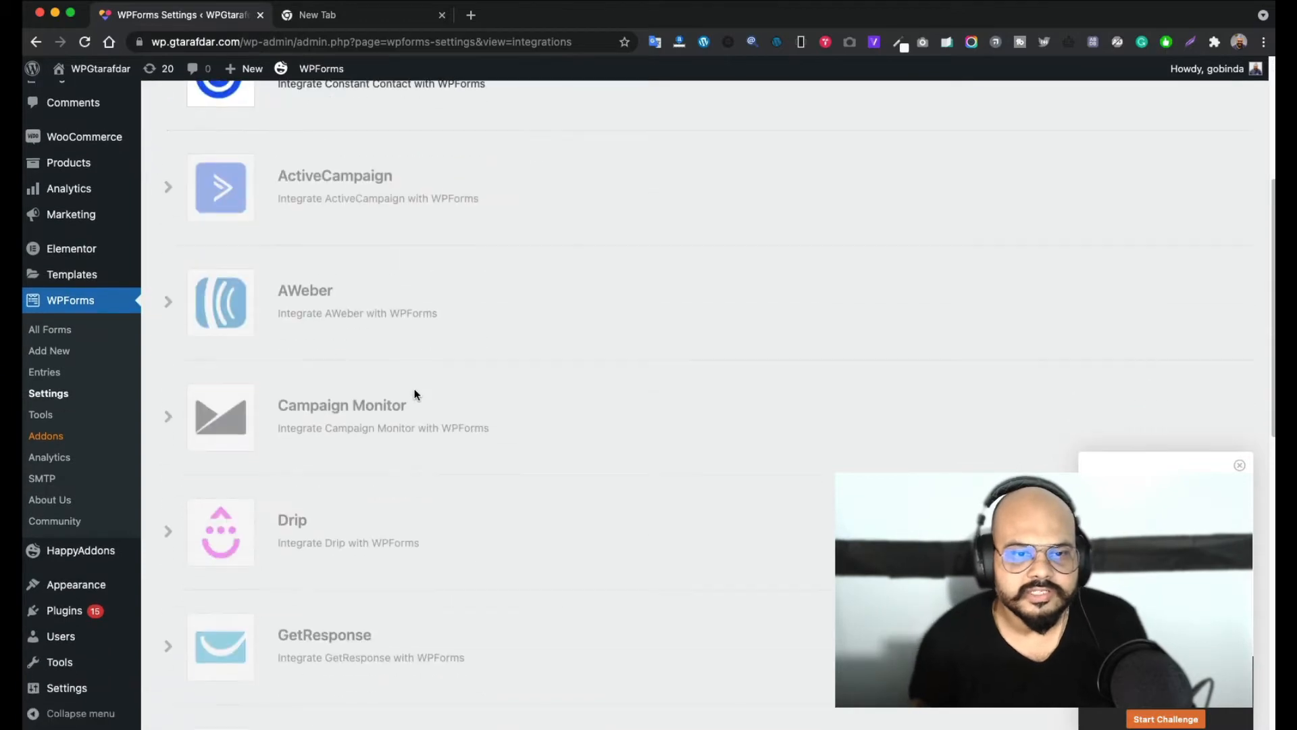
{"action": "scroll", "coordinate": [414, 392], "scroll_direction": "down", "scroll_amount": 8}
{"action": "scroll", "coordinate": [413, 399], "scroll_direction": "up", "scroll_amount": 10}
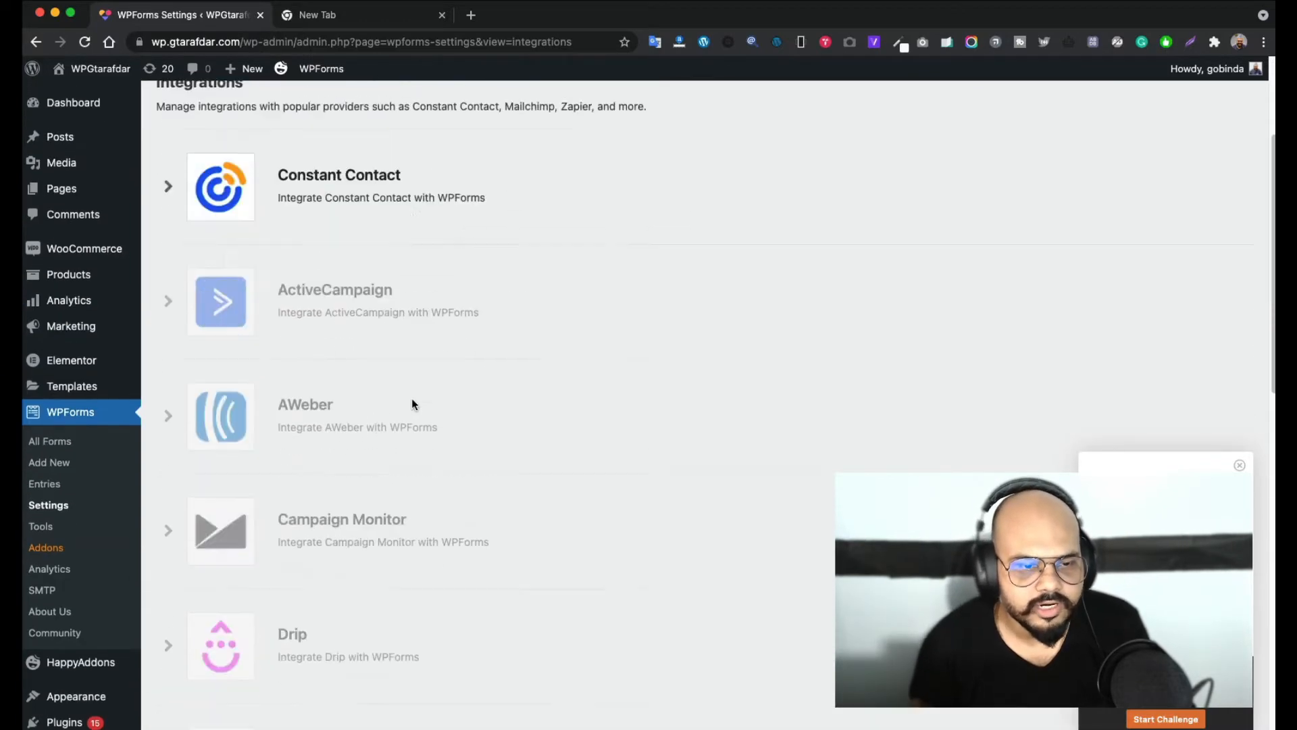
{"action": "scroll", "coordinate": [411, 403], "scroll_direction": "up", "scroll_amount": 3}
{"action": "scroll", "coordinate": [384, 396], "scroll_direction": "down", "scroll_amount": 10}
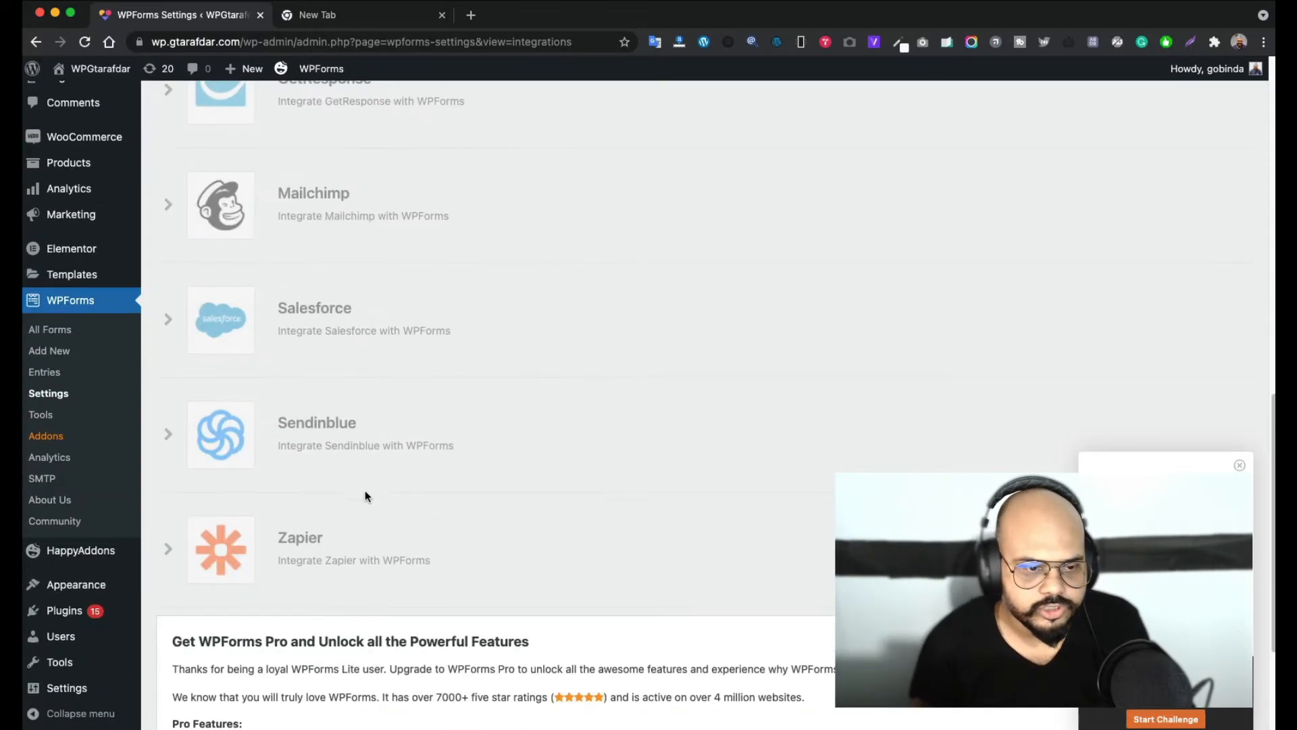
{"action": "scroll", "coordinate": [365, 496], "scroll_direction": "up", "scroll_amount": 12}
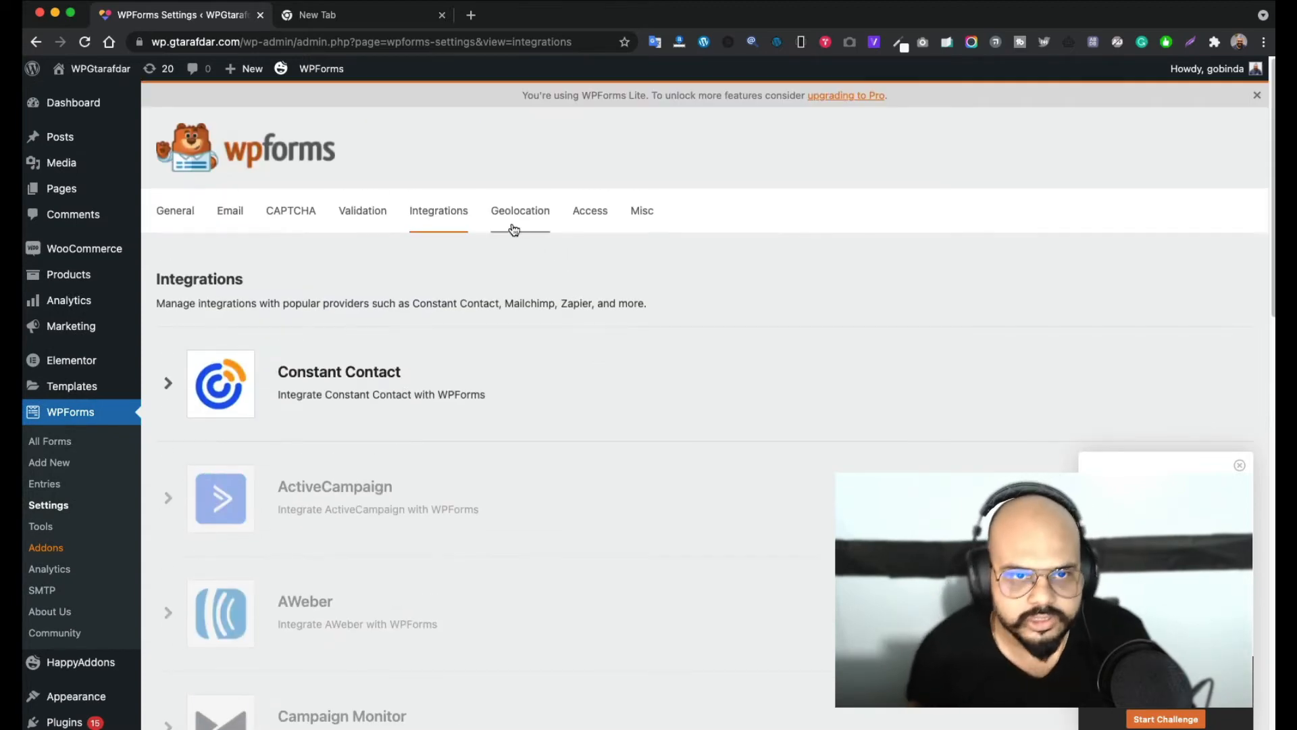
Look through the Geolocation features and the Access Controls capabilities in the WPForms settings
{"action": "left_click", "coordinate": [515, 229]}
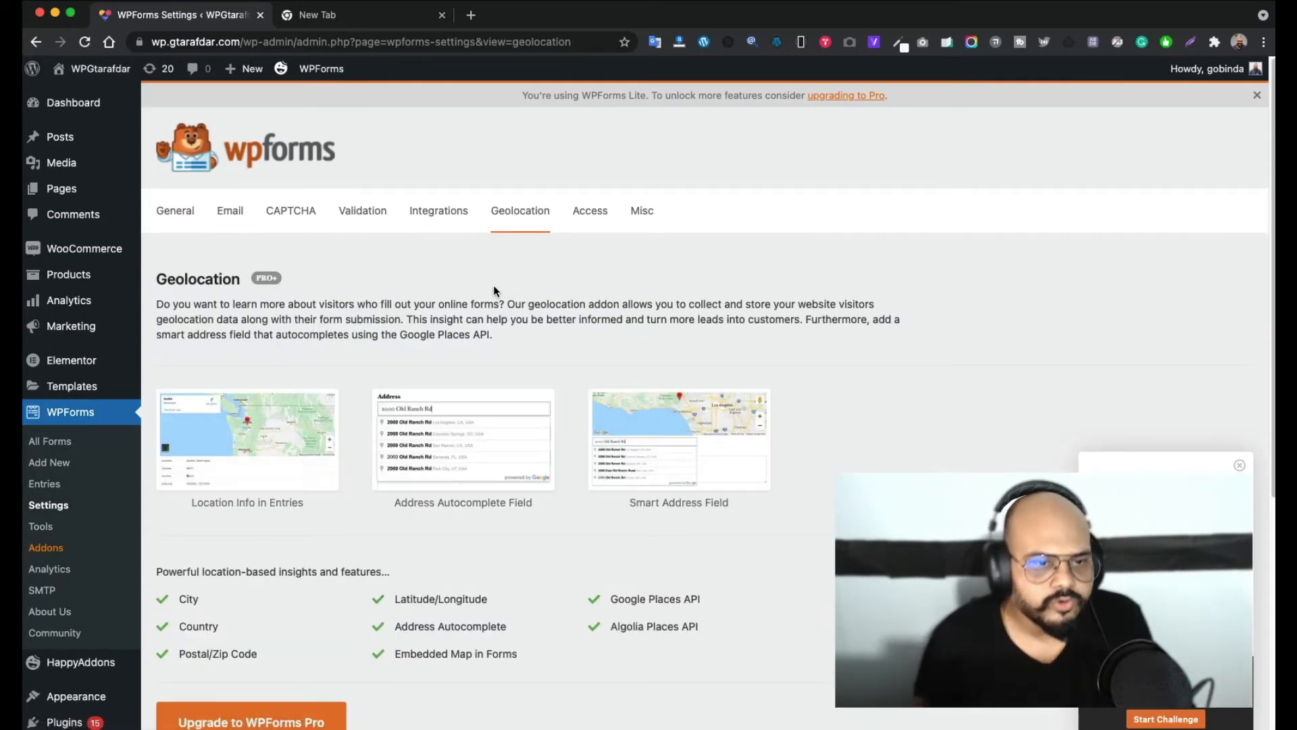
{"action": "scroll", "coordinate": [486, 358], "scroll_direction": "down", "scroll_amount": 5}
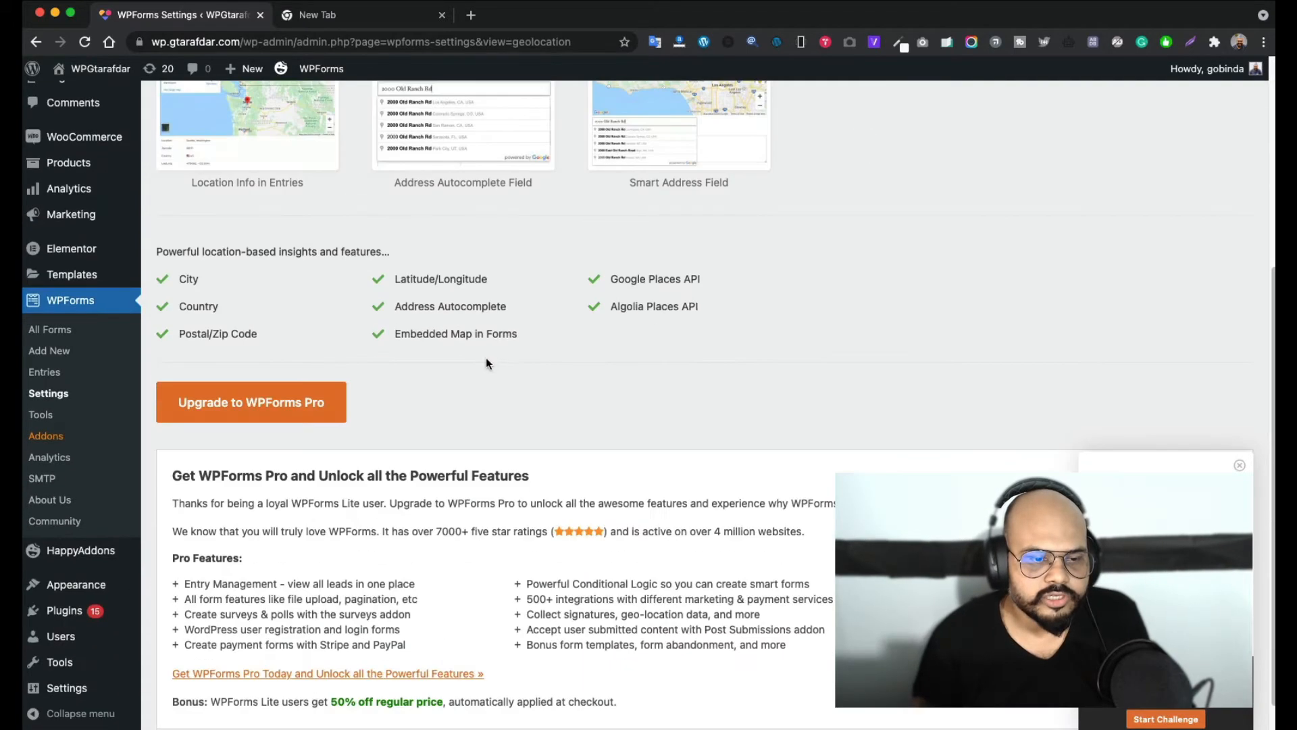
{"action": "scroll", "coordinate": [554, 465], "scroll_direction": "up", "scroll_amount": 5}
{"action": "left_click", "coordinate": [590, 211]}
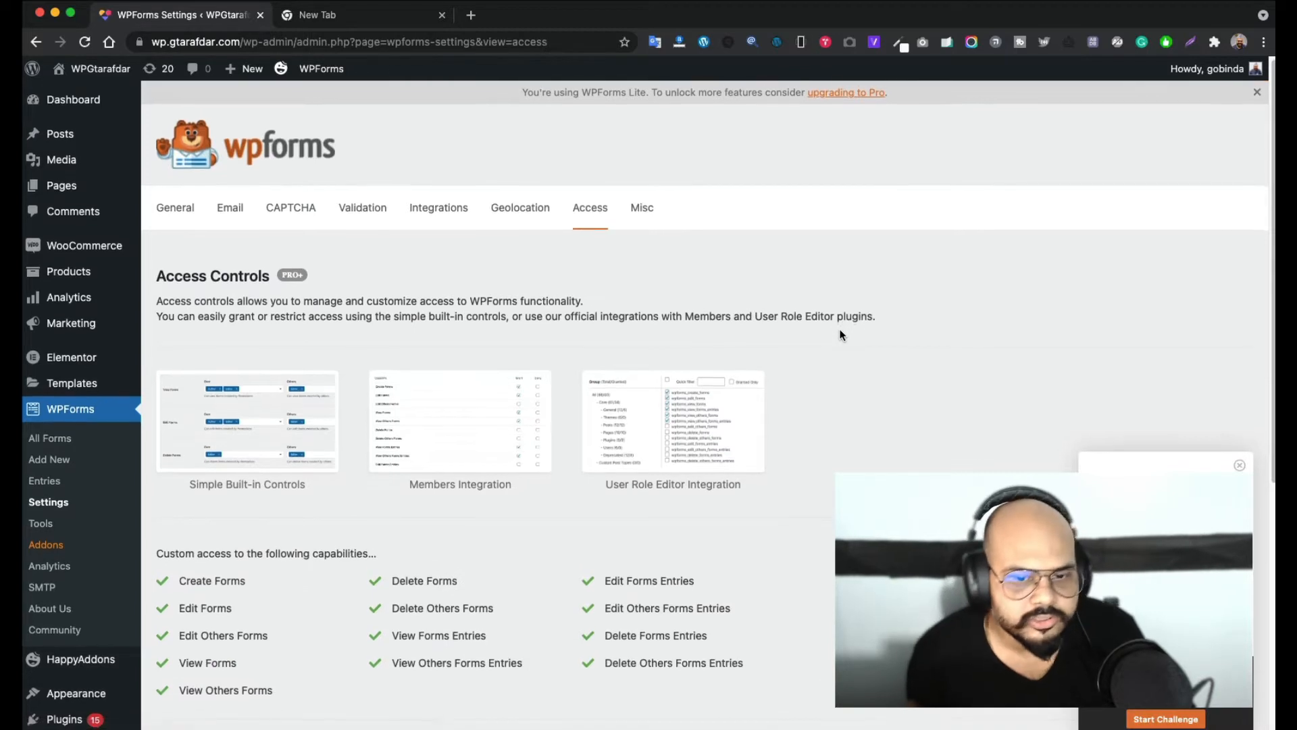
{"action": "scroll", "coordinate": [841, 336], "scroll_direction": "down", "scroll_amount": 1}
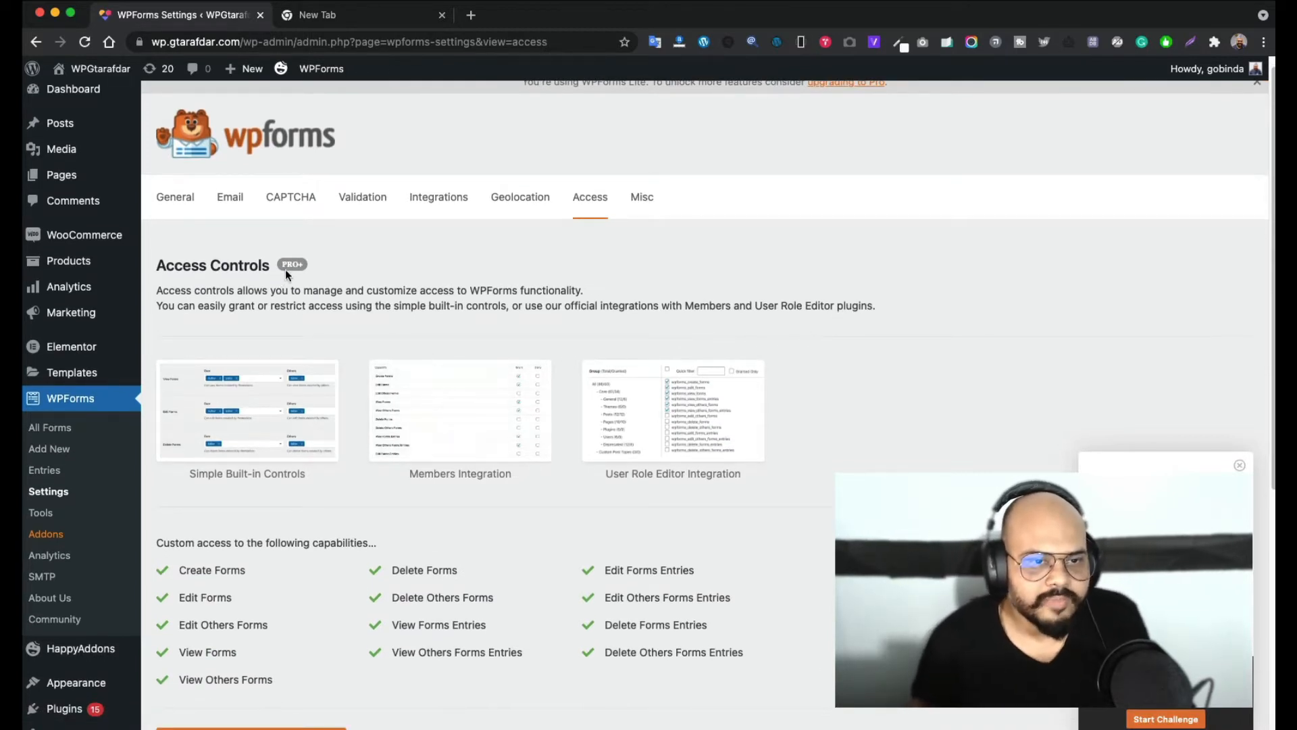
In the Misc settings, enable Hide Admin Bar Menu and save, and disable it again and save
{"action": "left_click", "coordinate": [643, 198]}
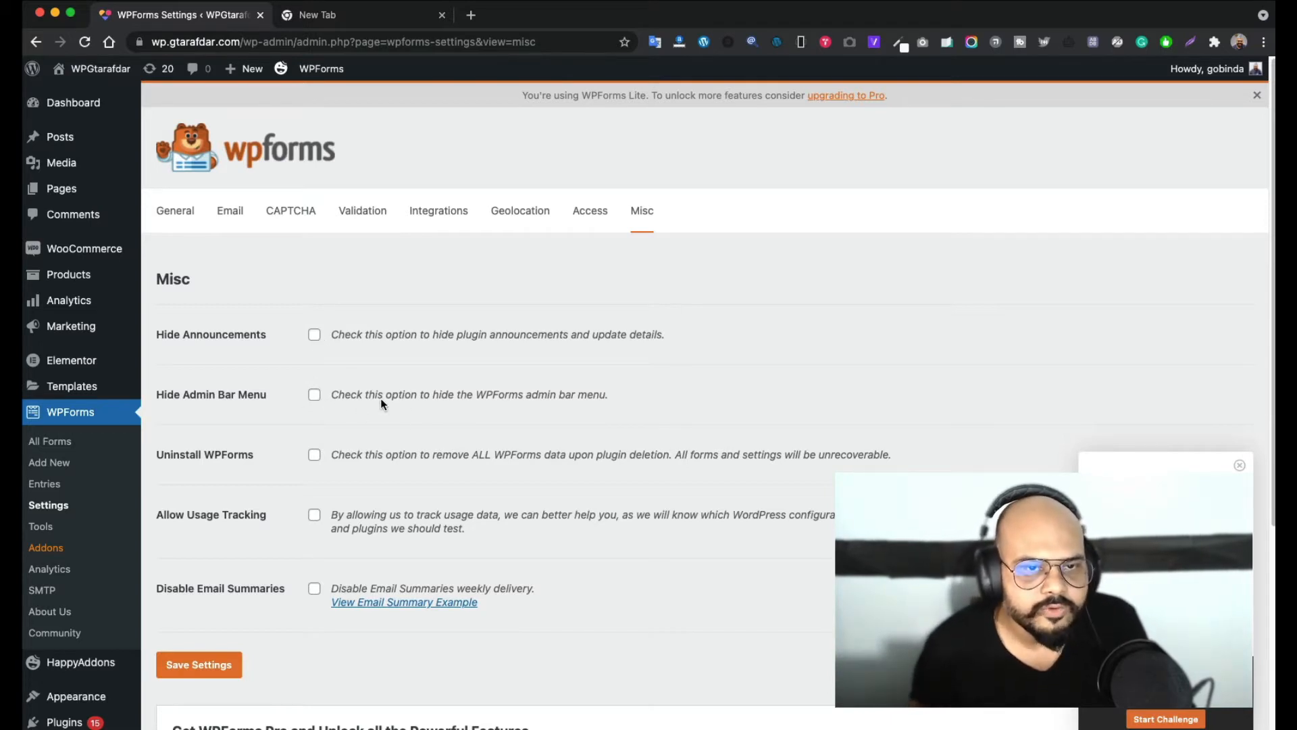
{"action": "mouse_move", "coordinate": [331, 73]}
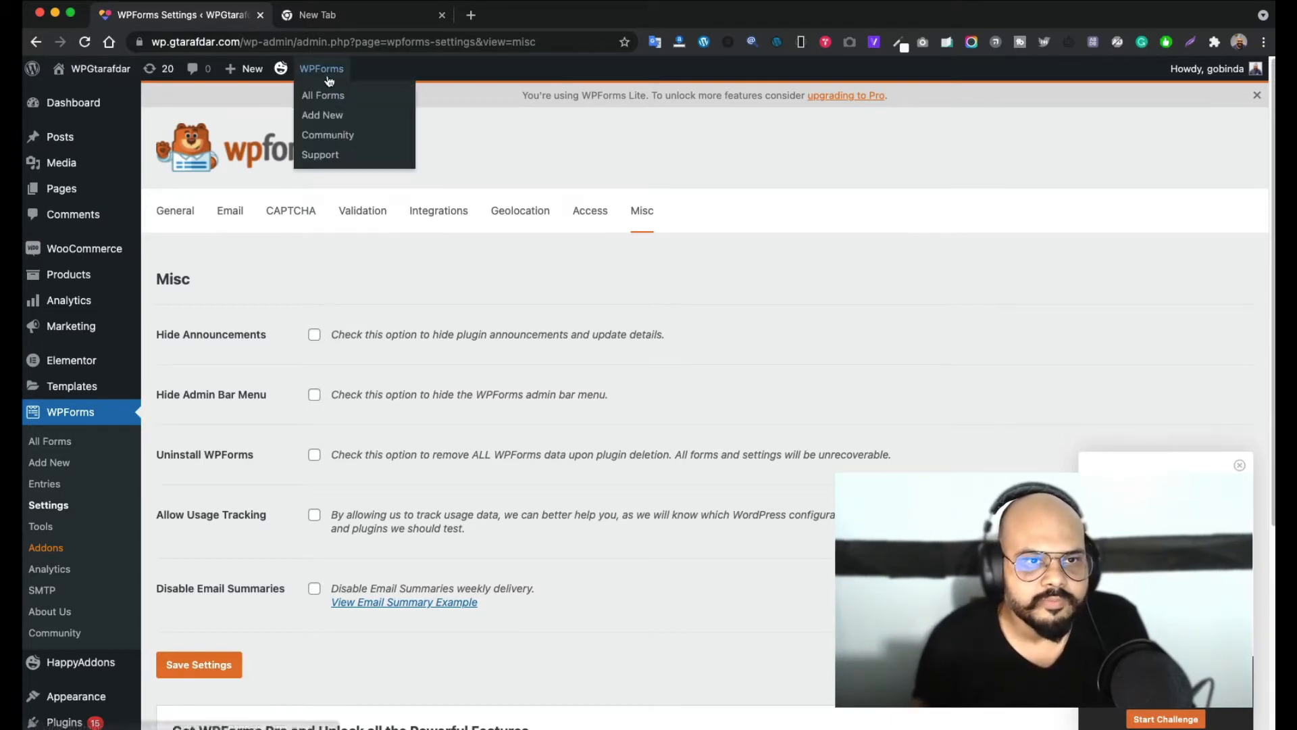
{"action": "left_click", "coordinate": [316, 398]}
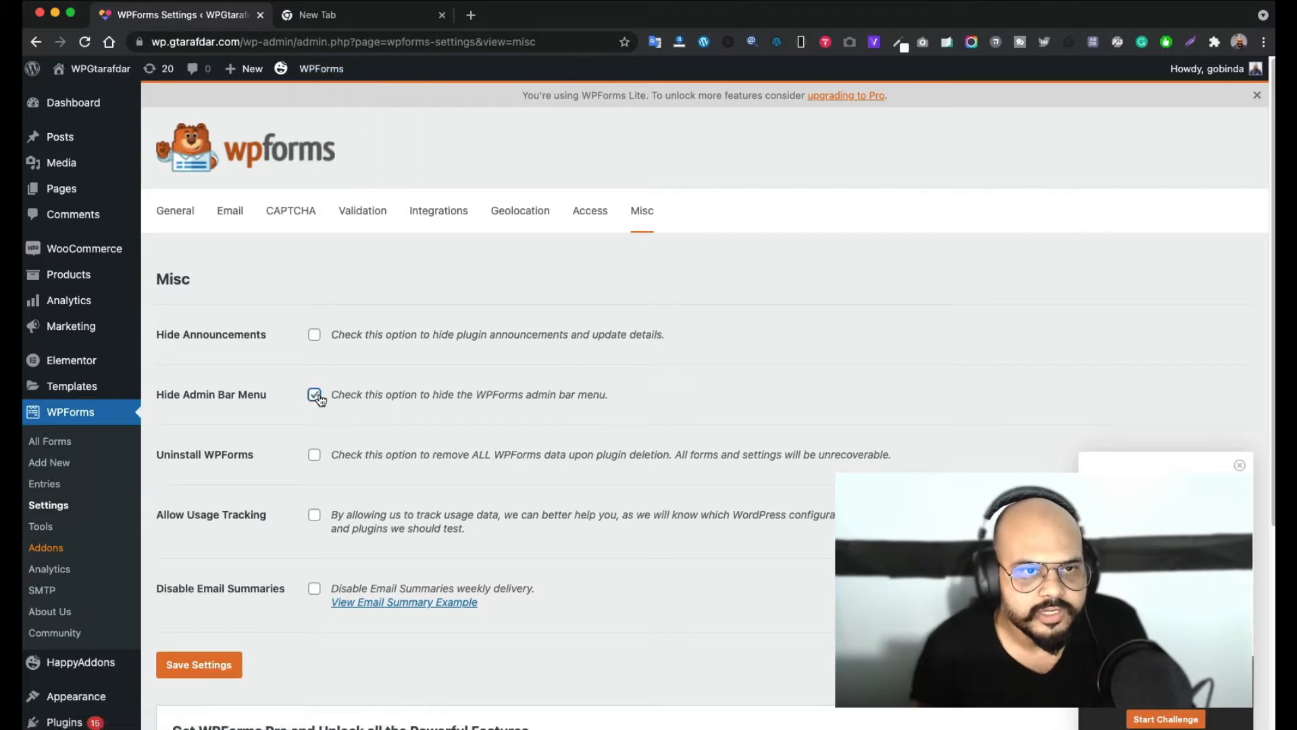
{"action": "left_click", "coordinate": [223, 662]}
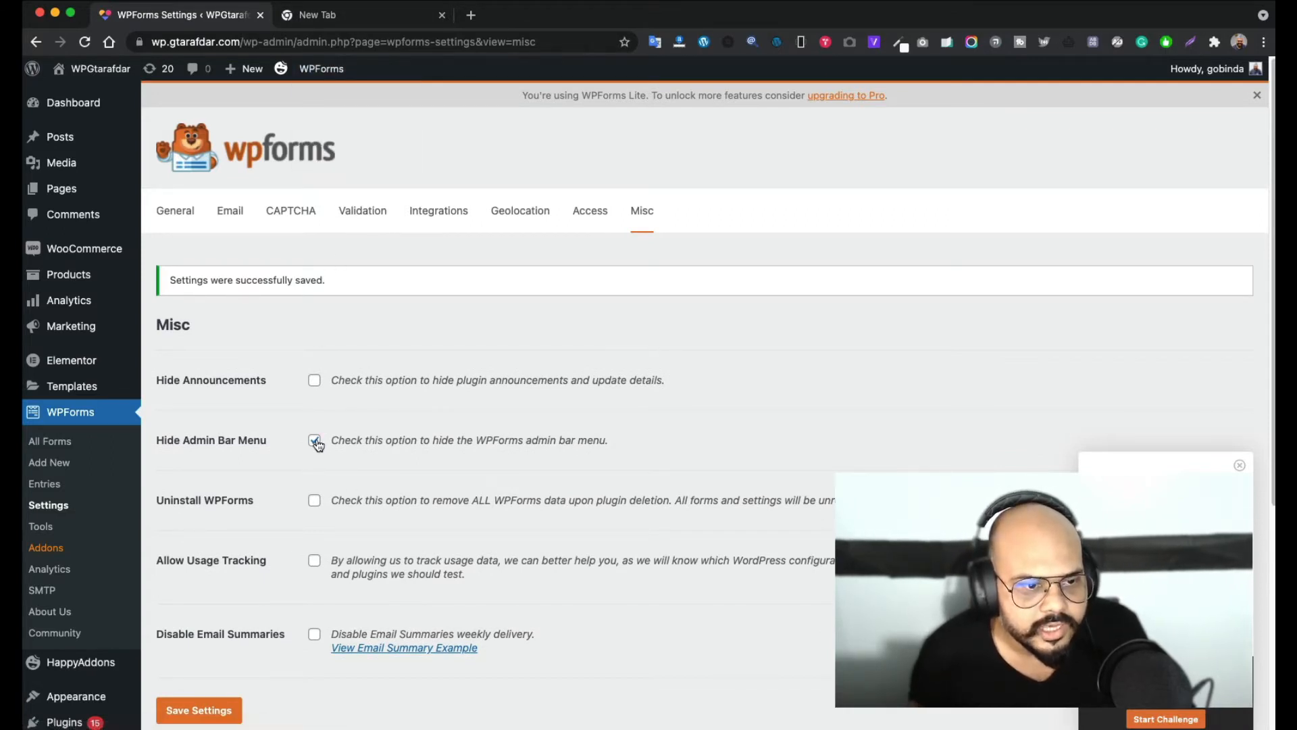
{"action": "left_click", "coordinate": [230, 707]}
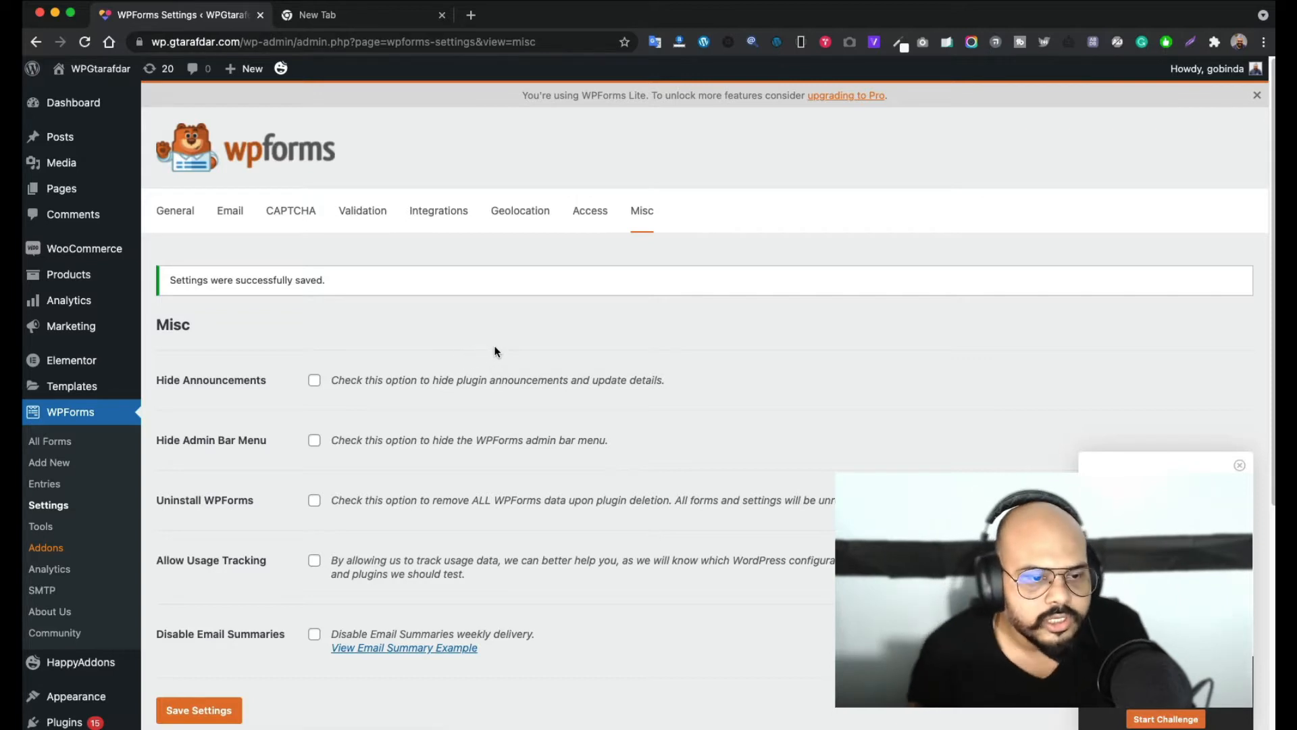
Open the WPForms Tools import page and check which other form plugins can be imported from, without selecting one
{"action": "scroll", "coordinate": [493, 347], "scroll_direction": "down", "scroll_amount": 1}
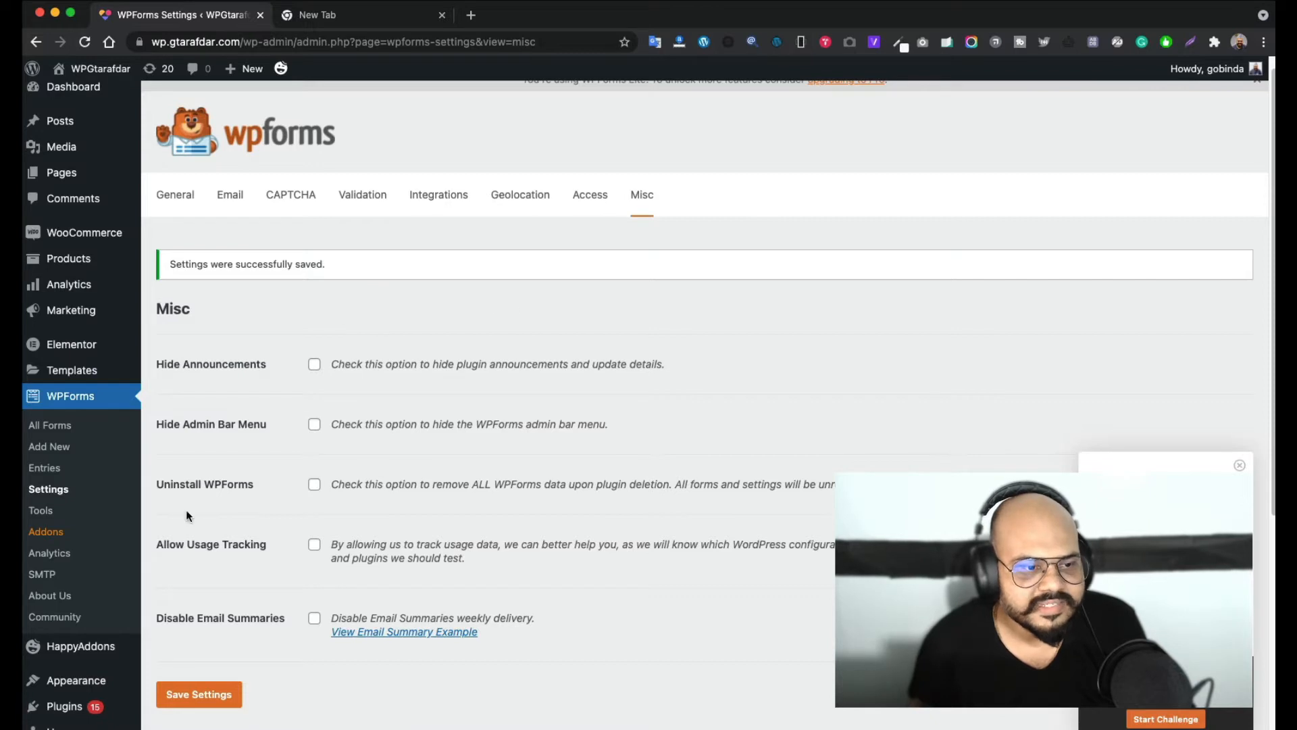
{"action": "left_click", "coordinate": [59, 513]}
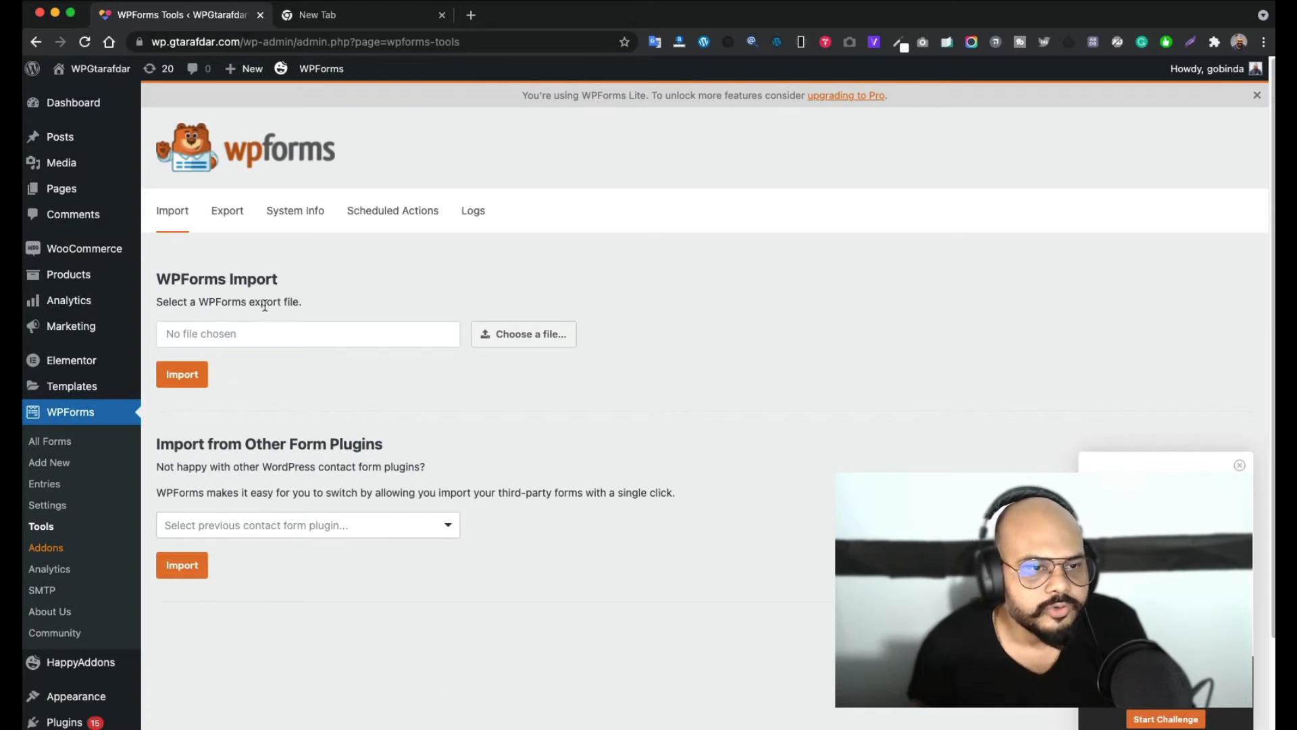
{"action": "left_click", "coordinate": [323, 532]}
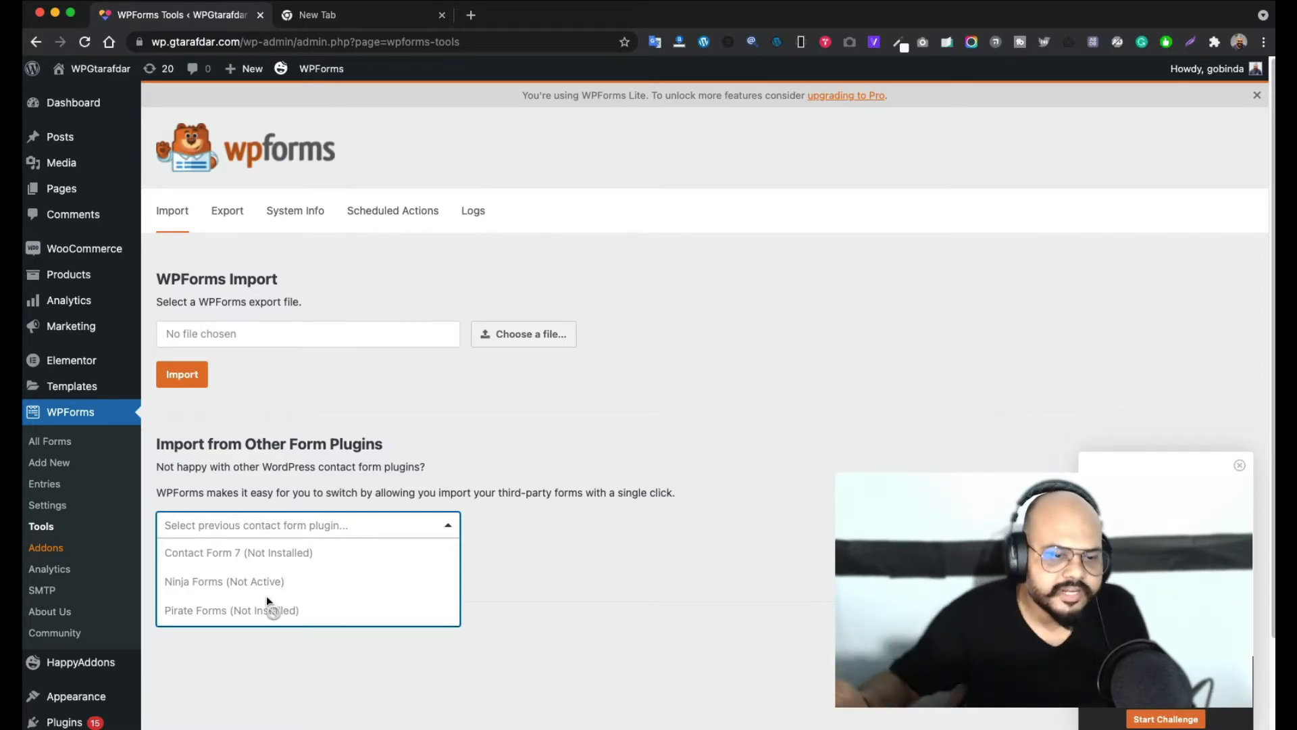
{"action": "left_click", "coordinate": [616, 533]}
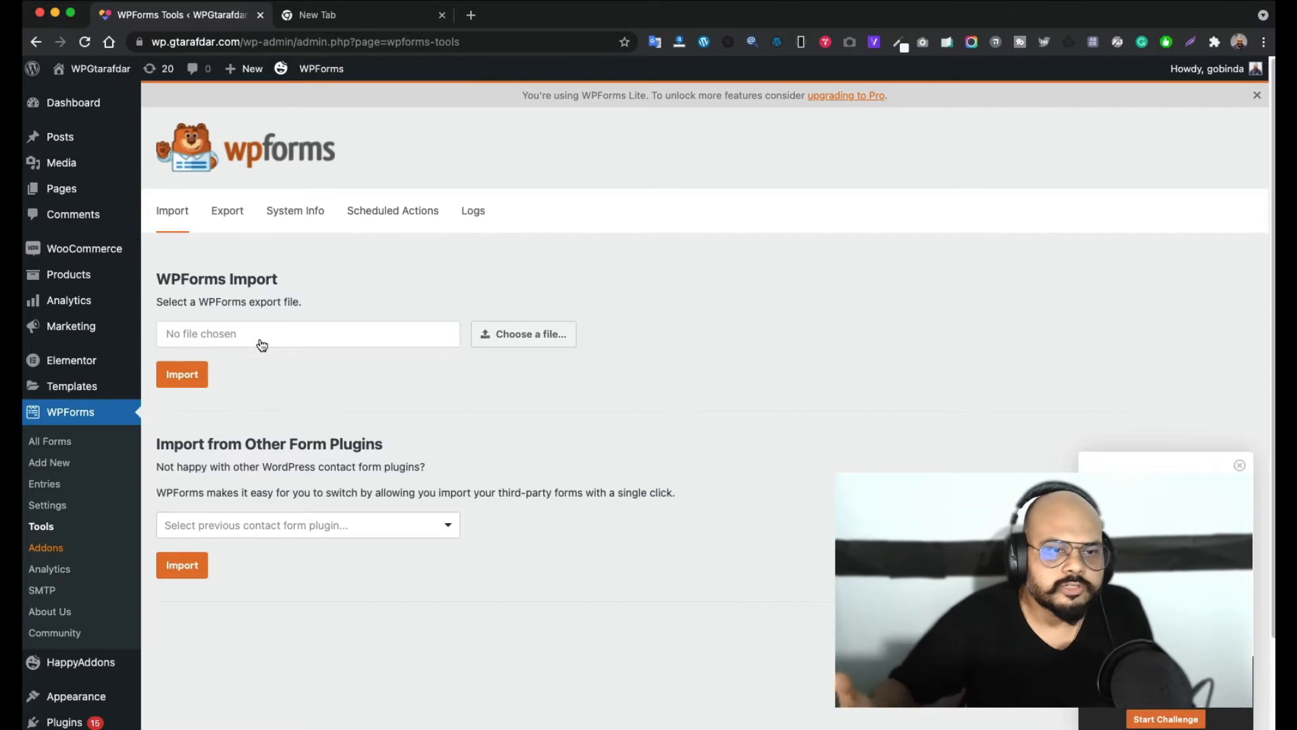
Check the Export tool and examine the System Information report in the WPForms tools
{"action": "left_click", "coordinate": [227, 212]}
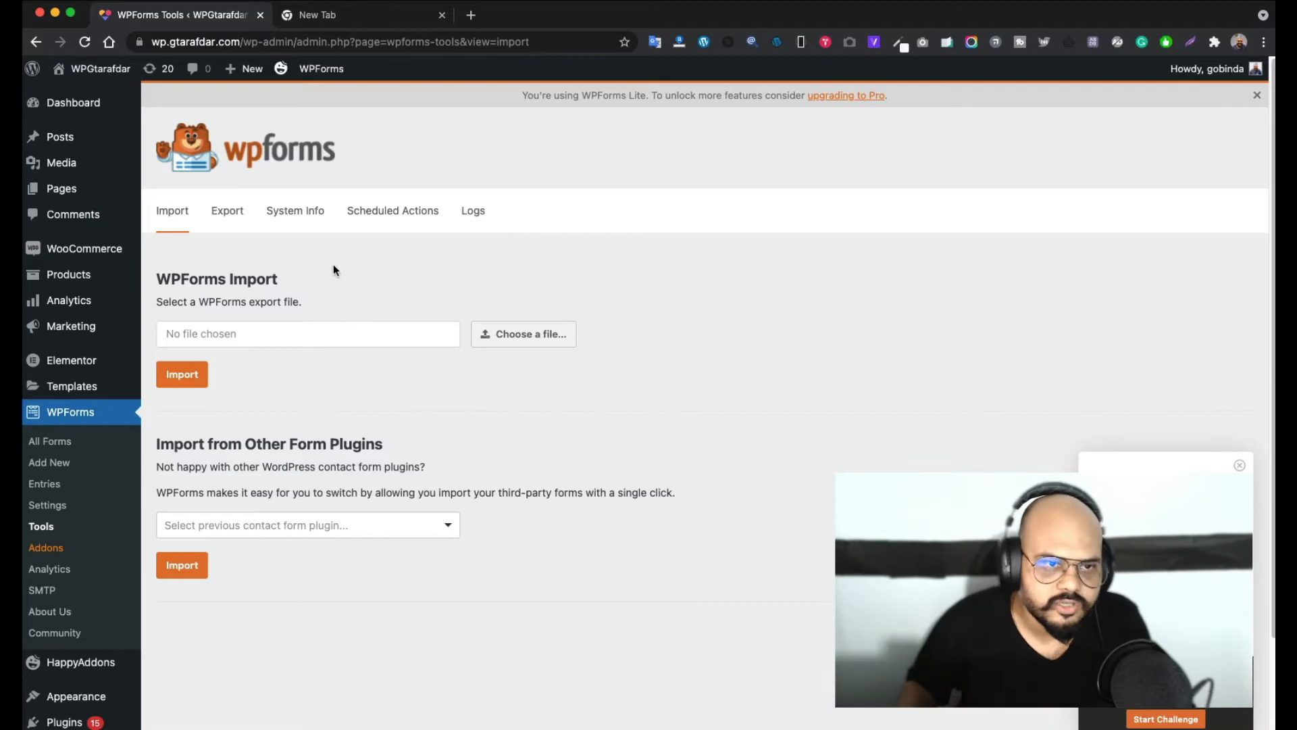
{"action": "left_click", "coordinate": [312, 210]}
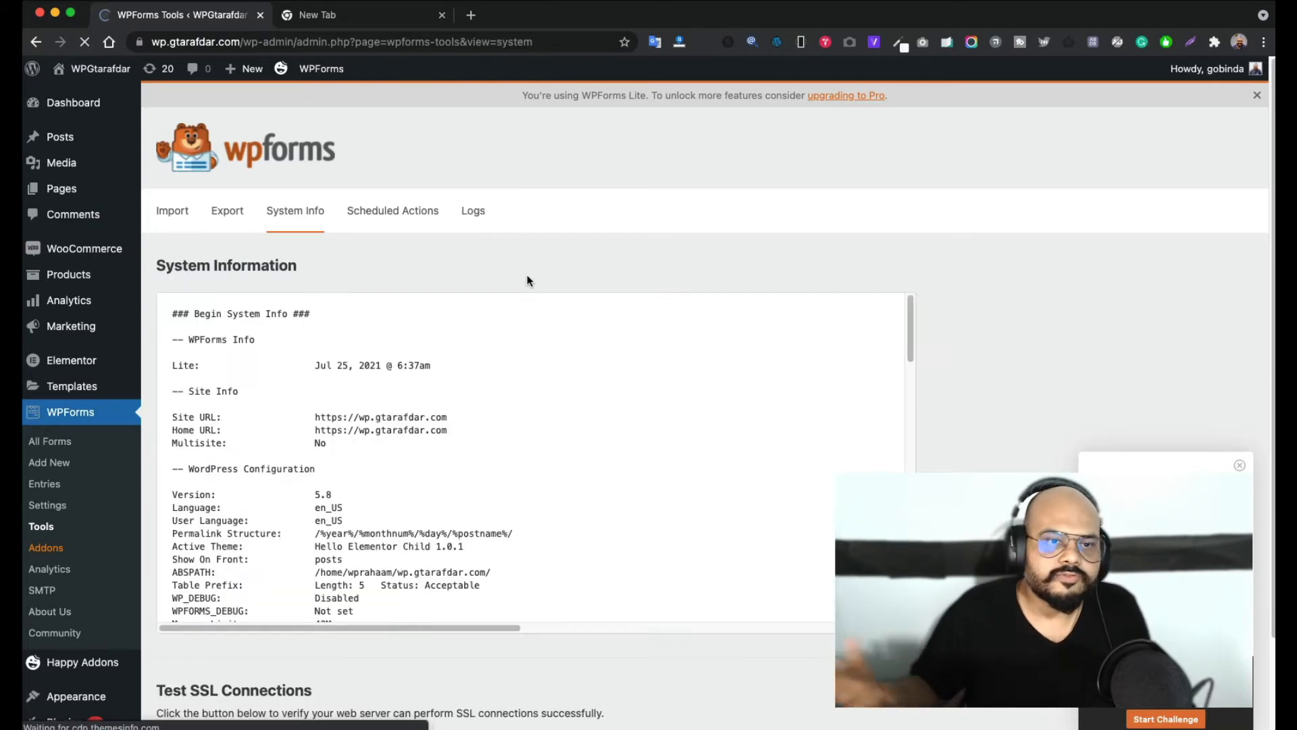
{"action": "scroll", "coordinate": [507, 520], "scroll_direction": "down", "scroll_amount": 2}
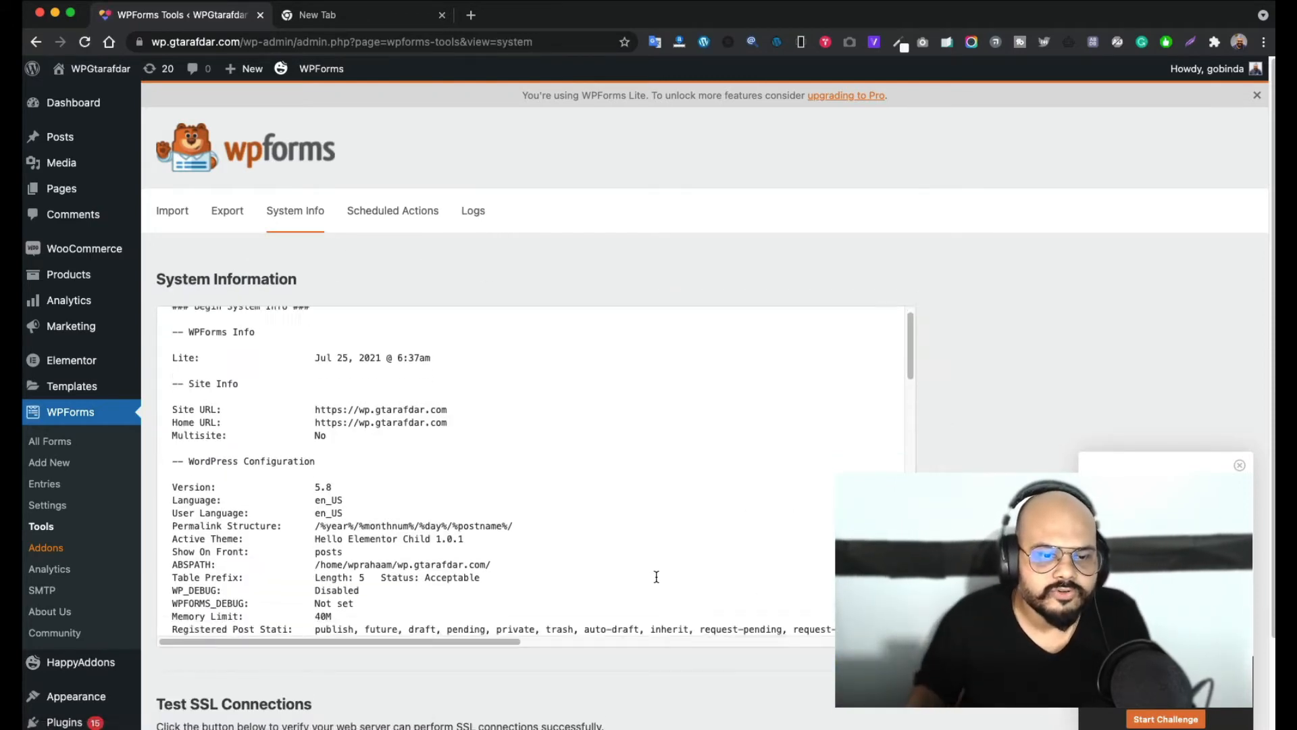
{"action": "scroll", "coordinate": [676, 554], "scroll_direction": "up", "scroll_amount": 2}
Open the Scheduled Actions tools page and look through the hooks, statuses and log entries
{"action": "left_click", "coordinate": [411, 223]}
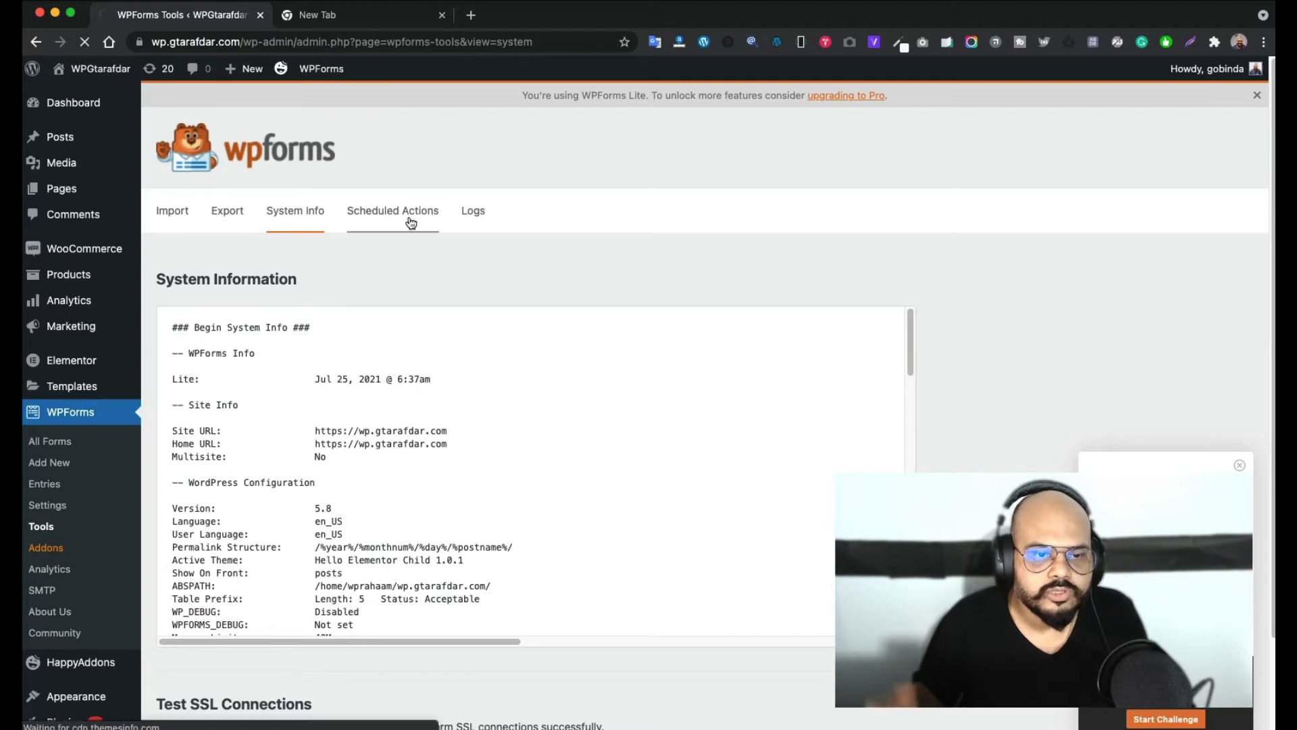
{"action": "scroll", "coordinate": [452, 390], "scroll_direction": "down", "scroll_amount": 4}
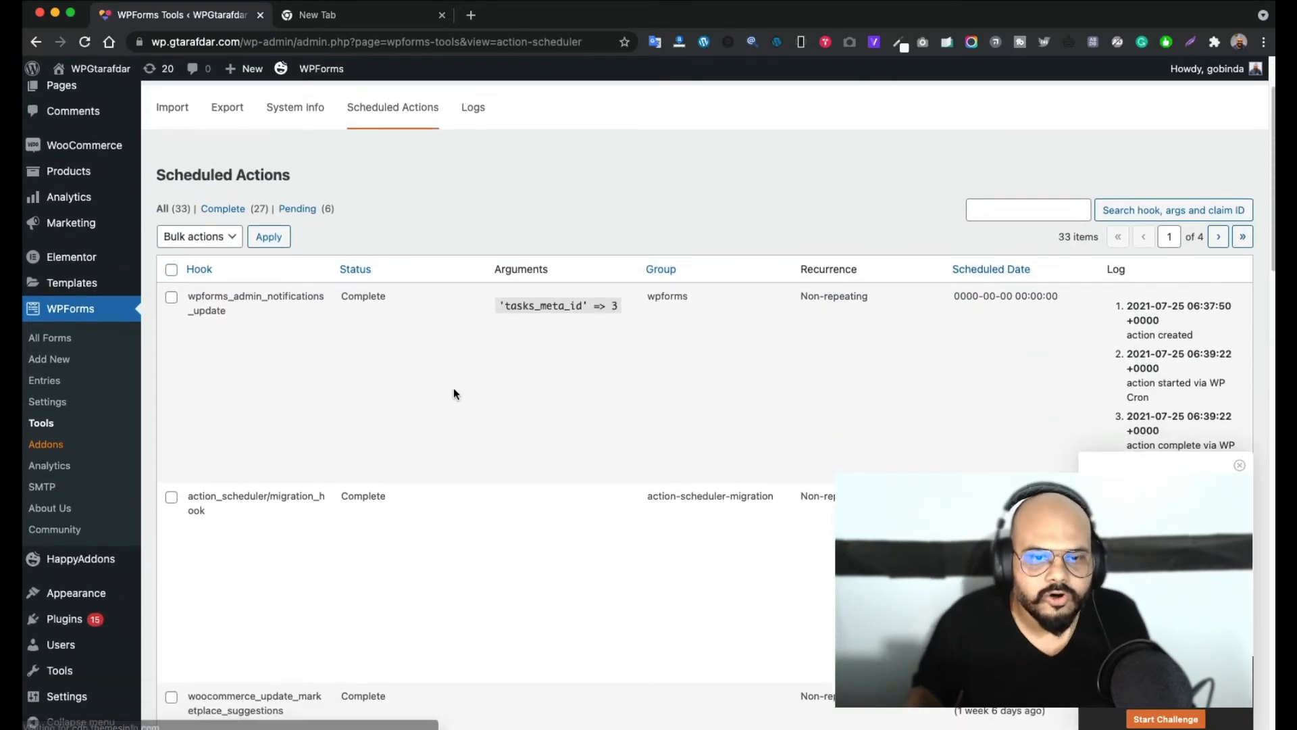
{"action": "scroll", "coordinate": [687, 466], "scroll_direction": "up", "scroll_amount": 4}
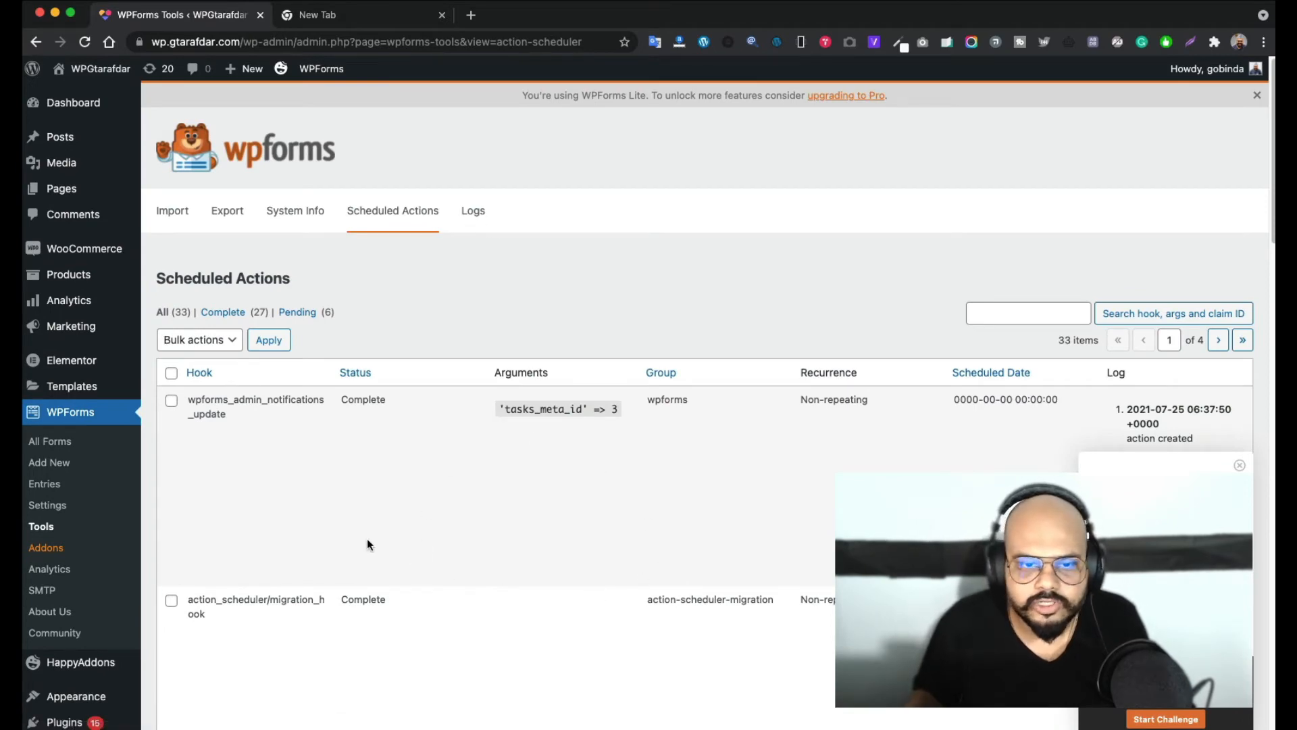
{"action": "scroll", "coordinate": [518, 562], "scroll_direction": "down", "scroll_amount": 5}
{"action": "scroll", "coordinate": [515, 564], "scroll_direction": "up", "scroll_amount": 5}
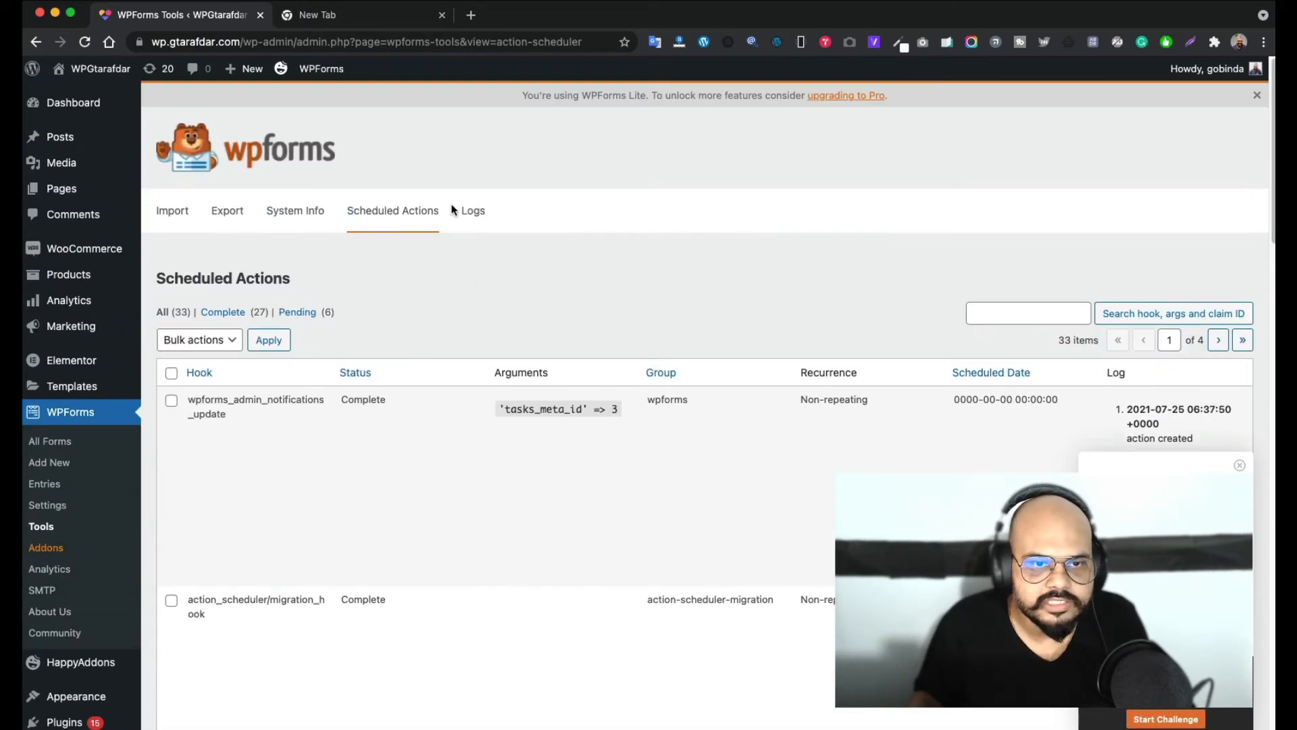
Open the Logs tools page and review the Enable Logs option without changing it
{"action": "left_click", "coordinate": [474, 212]}
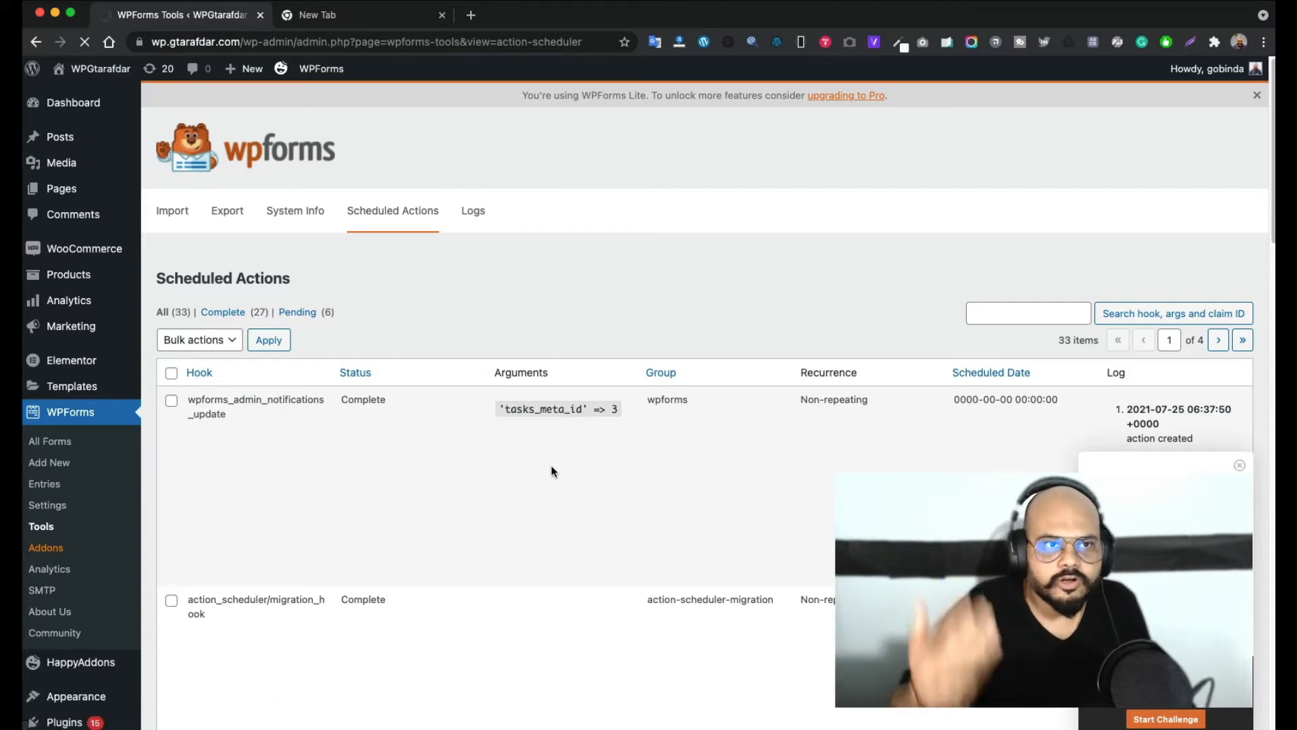
{"action": "scroll", "coordinate": [552, 471], "scroll_direction": "down", "scroll_amount": 5}
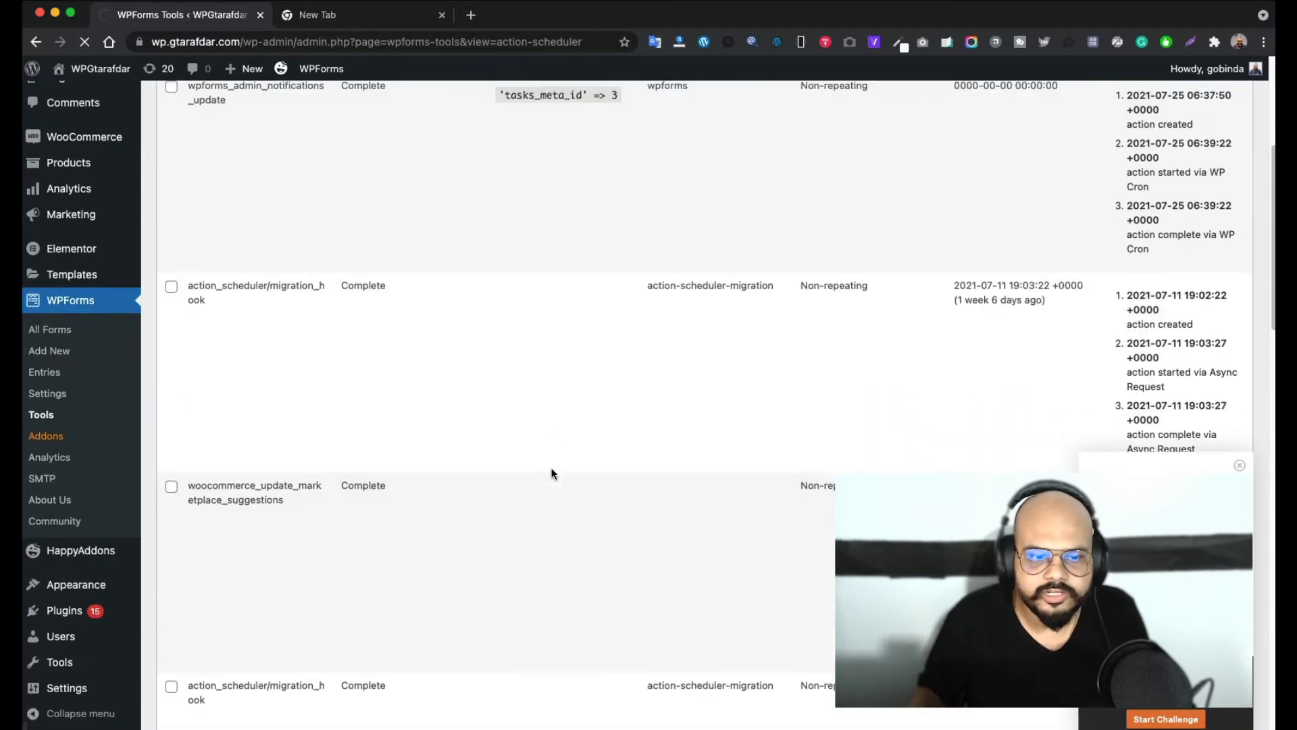
{"action": "scroll", "coordinate": [554, 500], "scroll_direction": "down", "scroll_amount": 5}
{"action": "scroll", "coordinate": [554, 506], "scroll_direction": "up", "scroll_amount": 15}
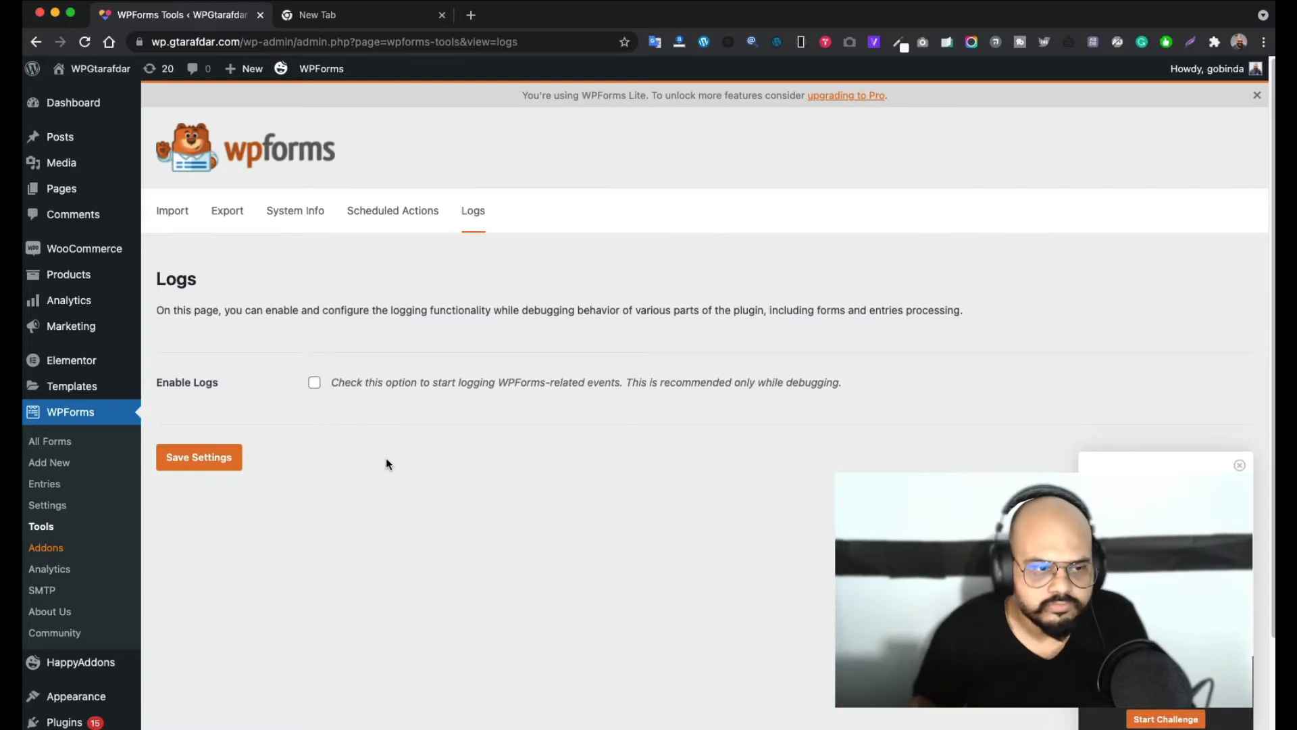
Look through the MonsterInsights setup on the WPForms Analytics page and the WP Mail SMTP setup on the SMTP page
{"action": "left_click", "coordinate": [62, 571]}
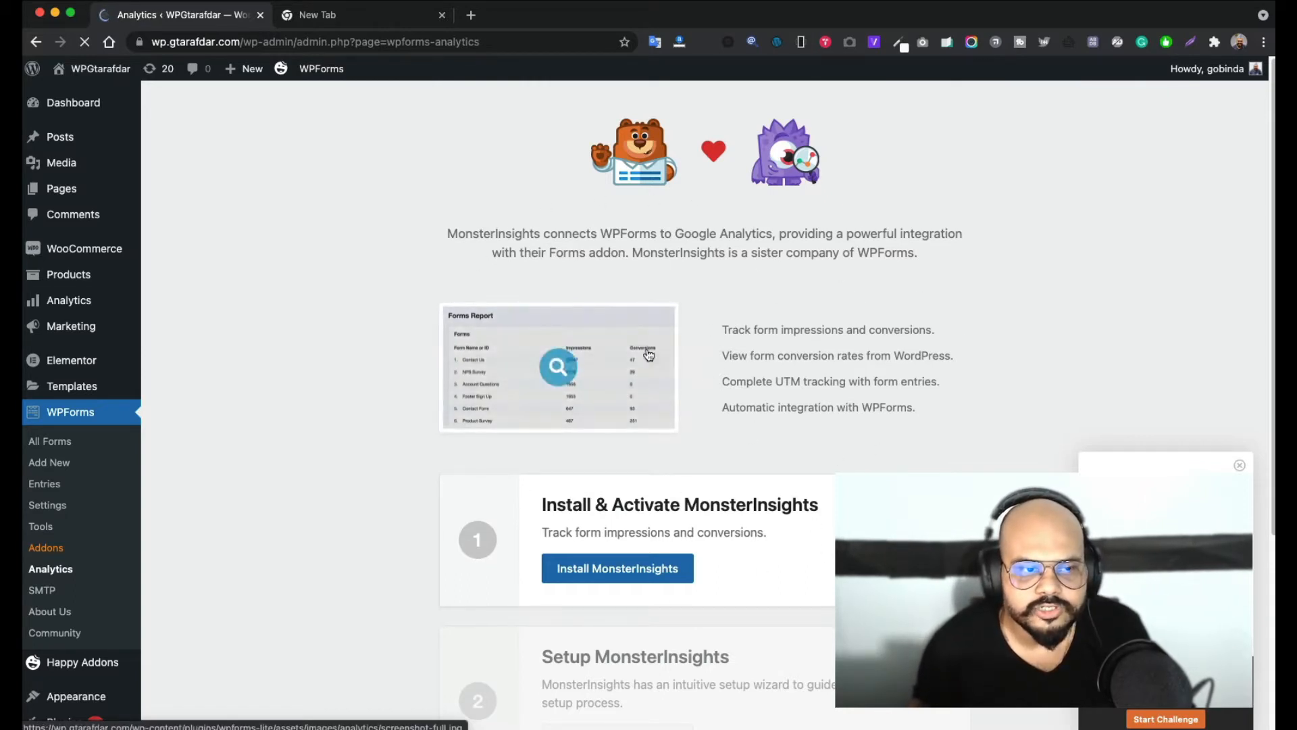
{"action": "scroll", "coordinate": [765, 413], "scroll_direction": "down", "scroll_amount": 2}
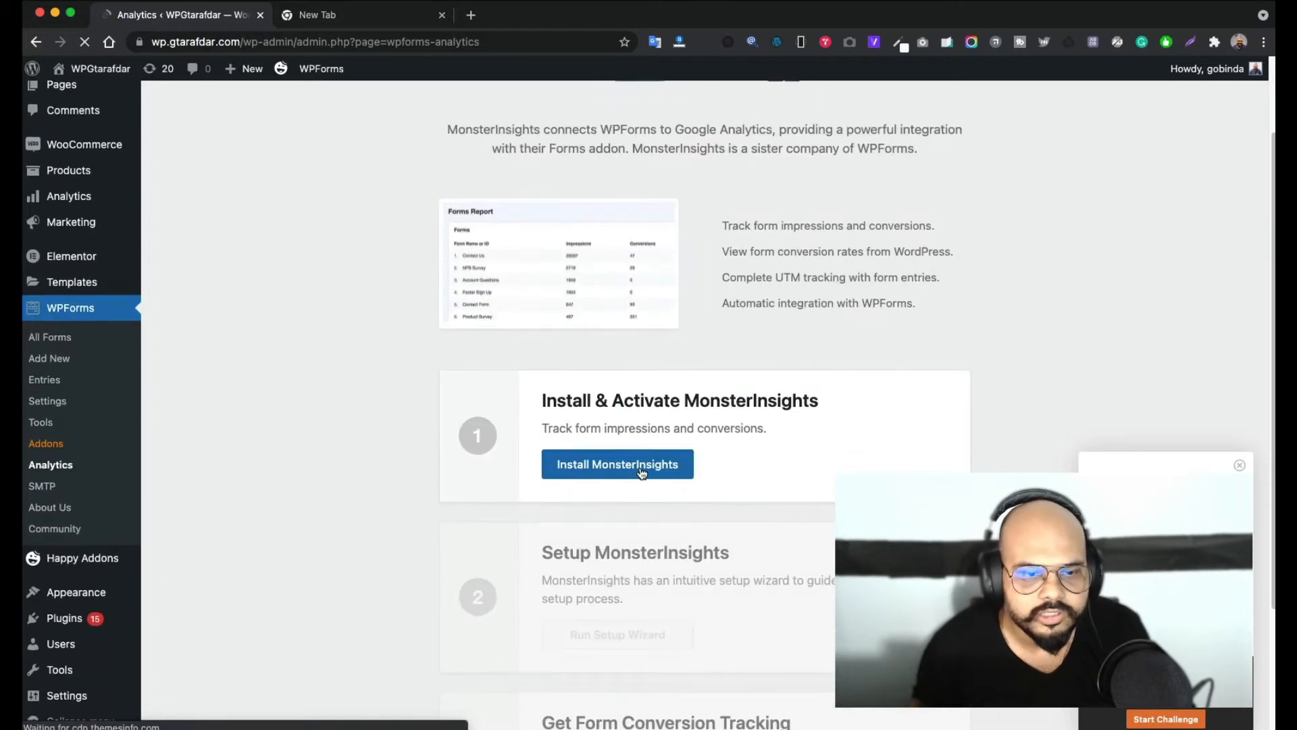
{"action": "left_click", "coordinate": [58, 488]}
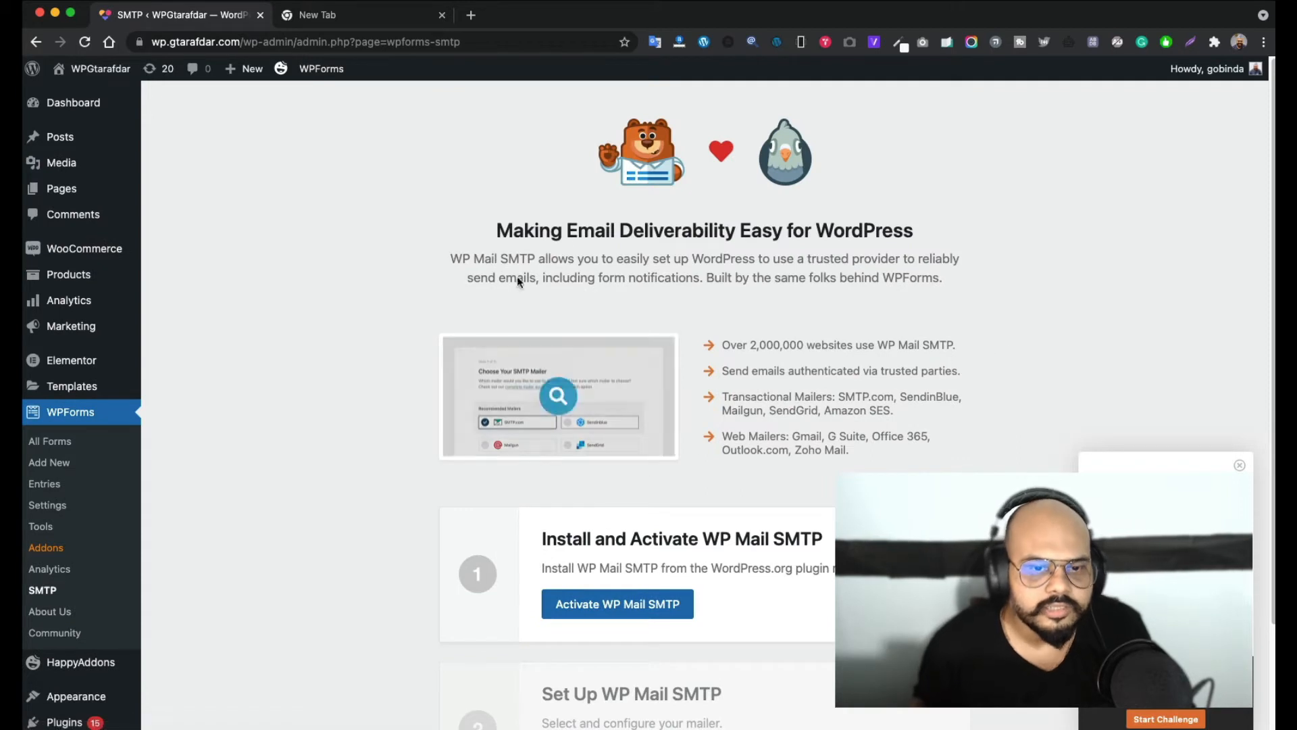
{"action": "scroll", "coordinate": [905, 323], "scroll_direction": "down", "scroll_amount": 3}
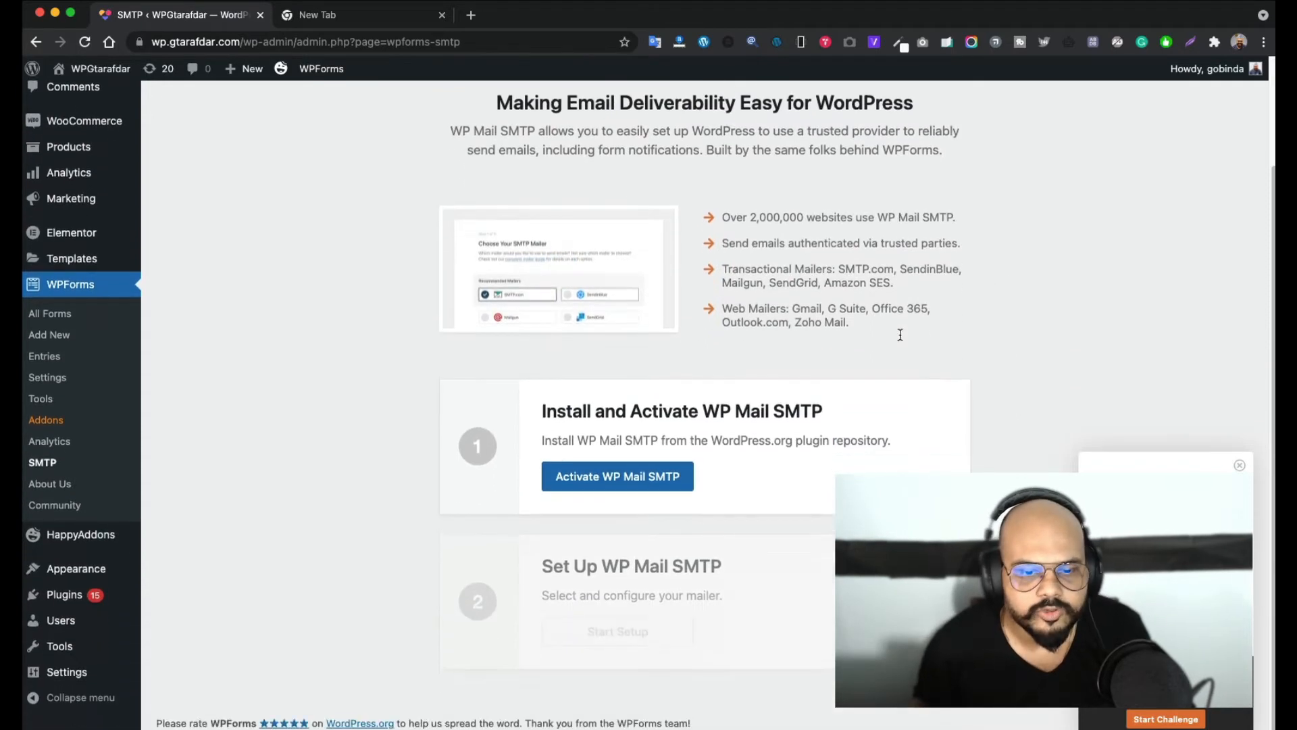
{"action": "scroll", "coordinate": [902, 331], "scroll_direction": "up", "scroll_amount": 3}
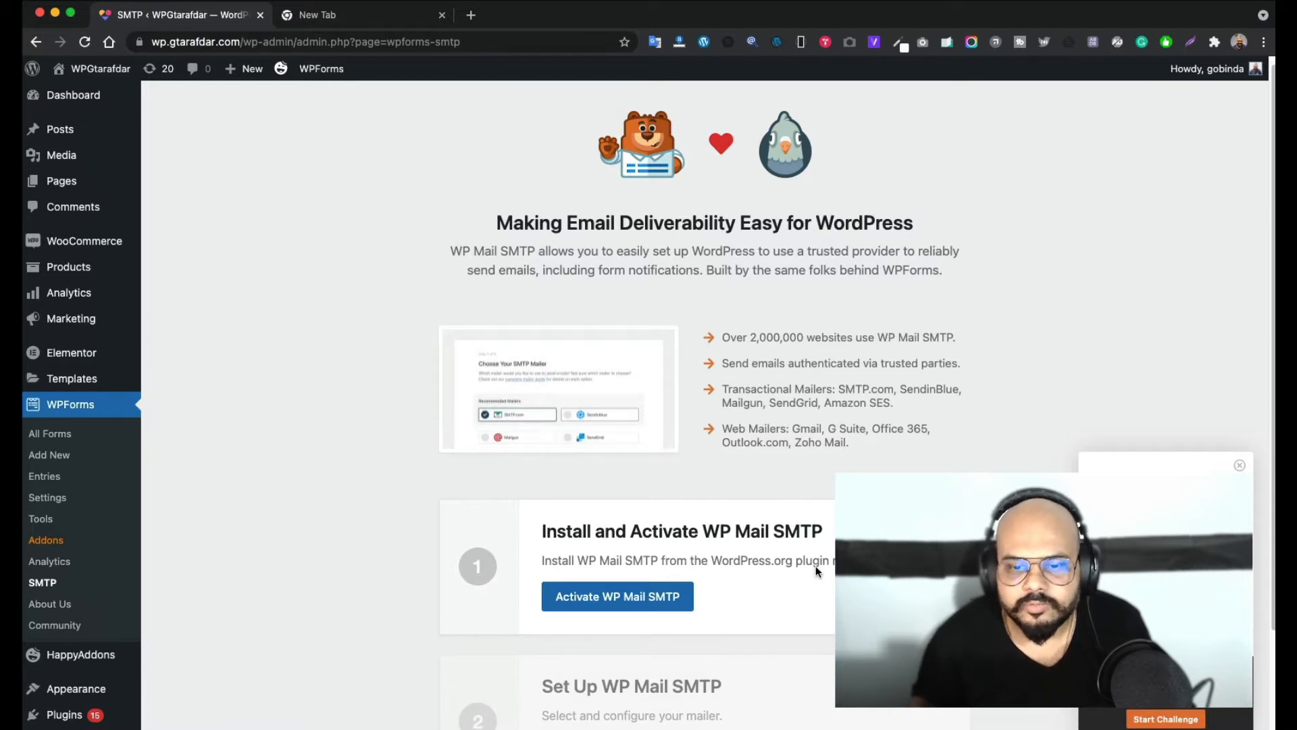
{"action": "scroll", "coordinate": [812, 567], "scroll_direction": "down", "scroll_amount": 4}
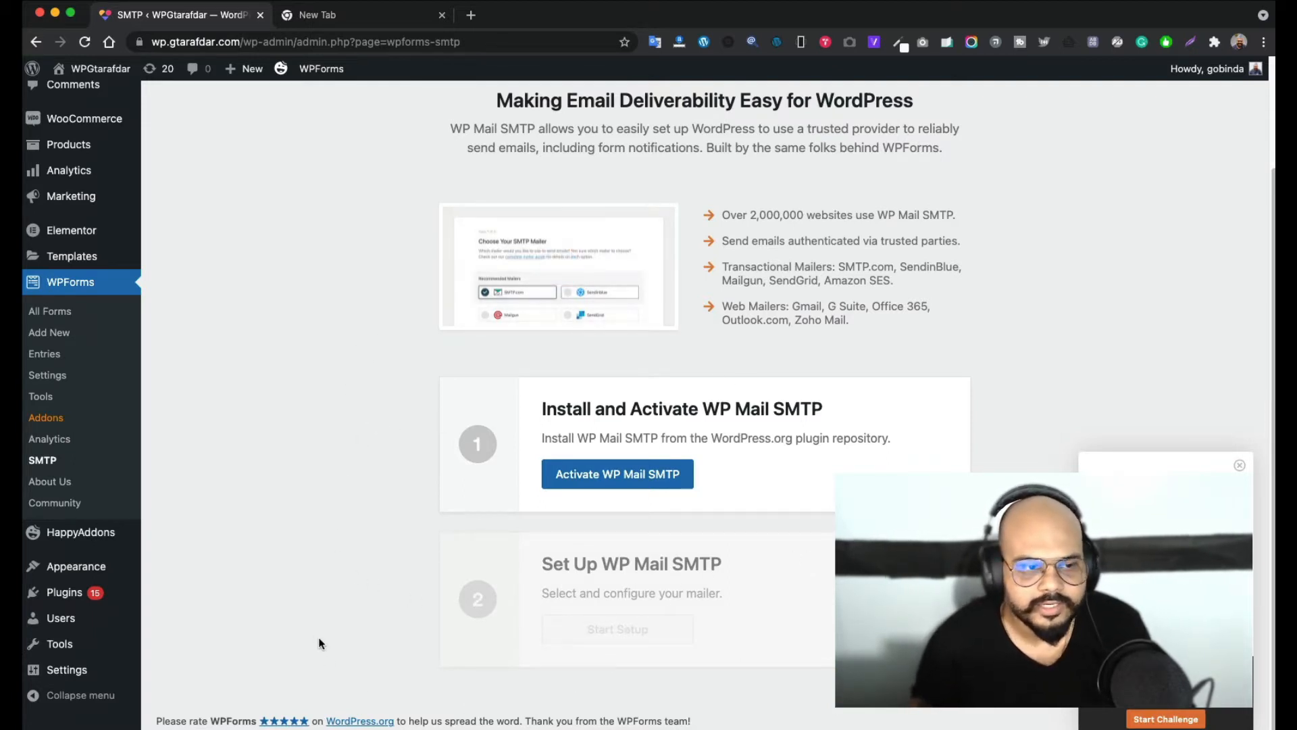
{"action": "scroll", "coordinate": [376, 527], "scroll_direction": "up", "scroll_amount": 4}
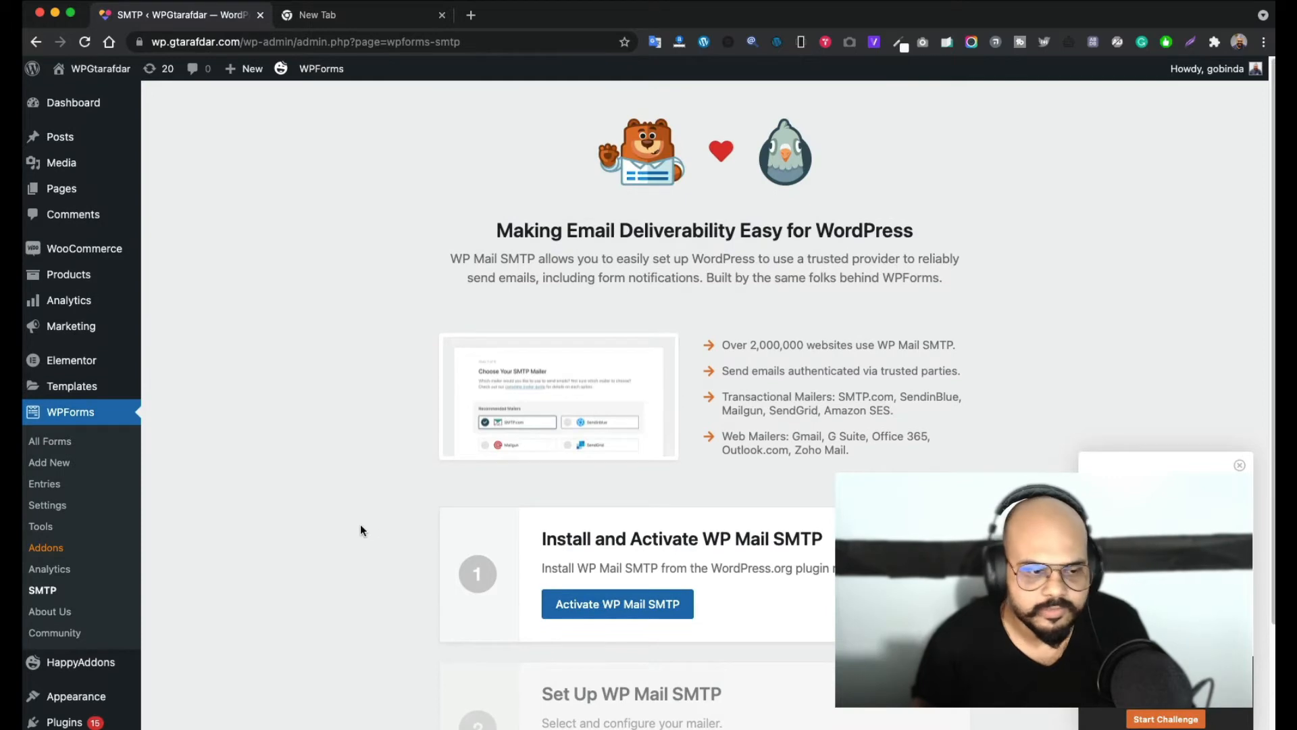
Open the WPForms About Us page and look through the introduction and the related plugins
{"action": "left_click", "coordinate": [71, 612]}
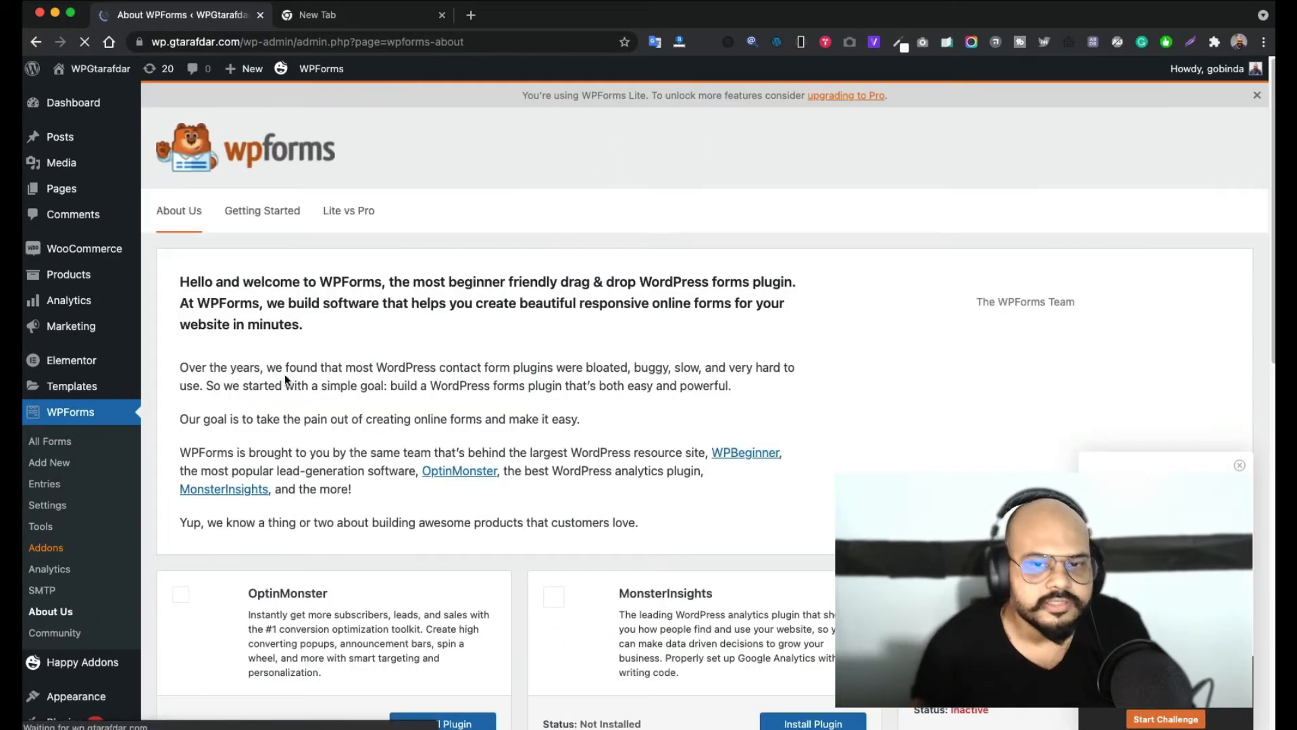
{"action": "scroll", "coordinate": [729, 417], "scroll_direction": "down", "scroll_amount": 5}
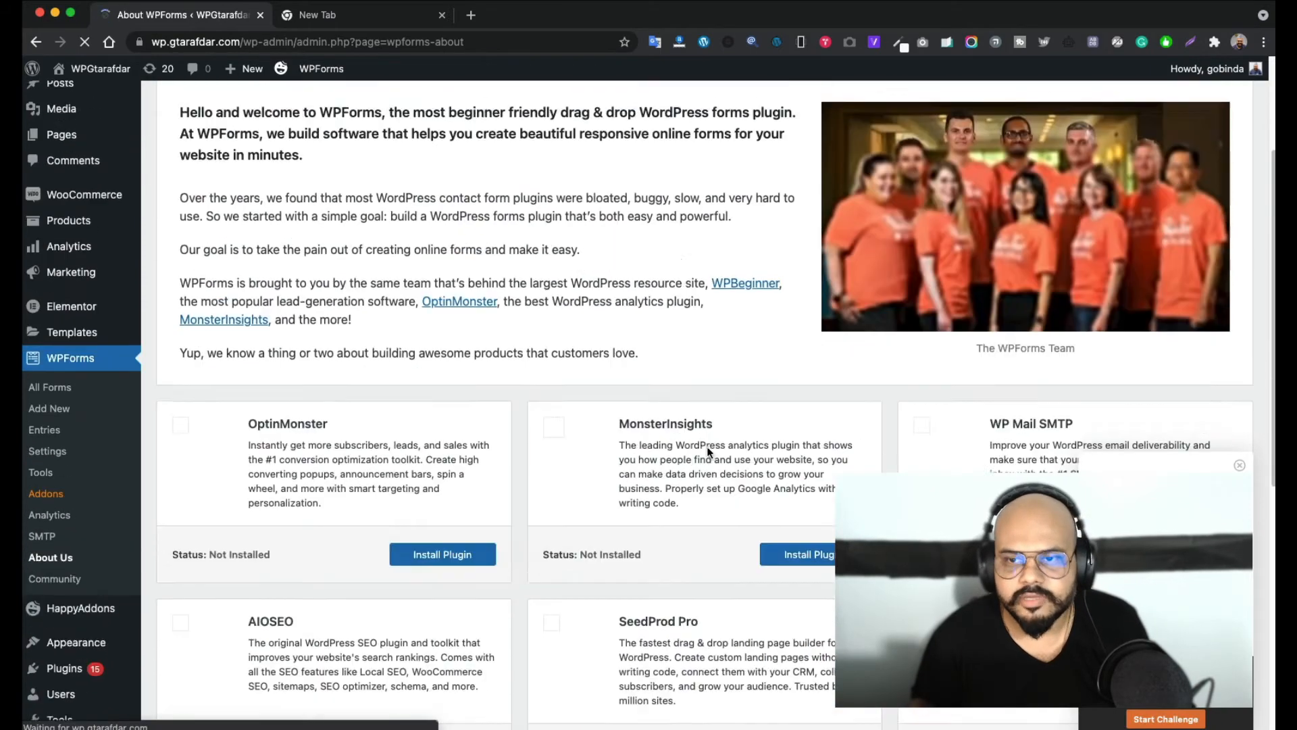
{"action": "scroll", "coordinate": [710, 450], "scroll_direction": "up", "scroll_amount": 5}
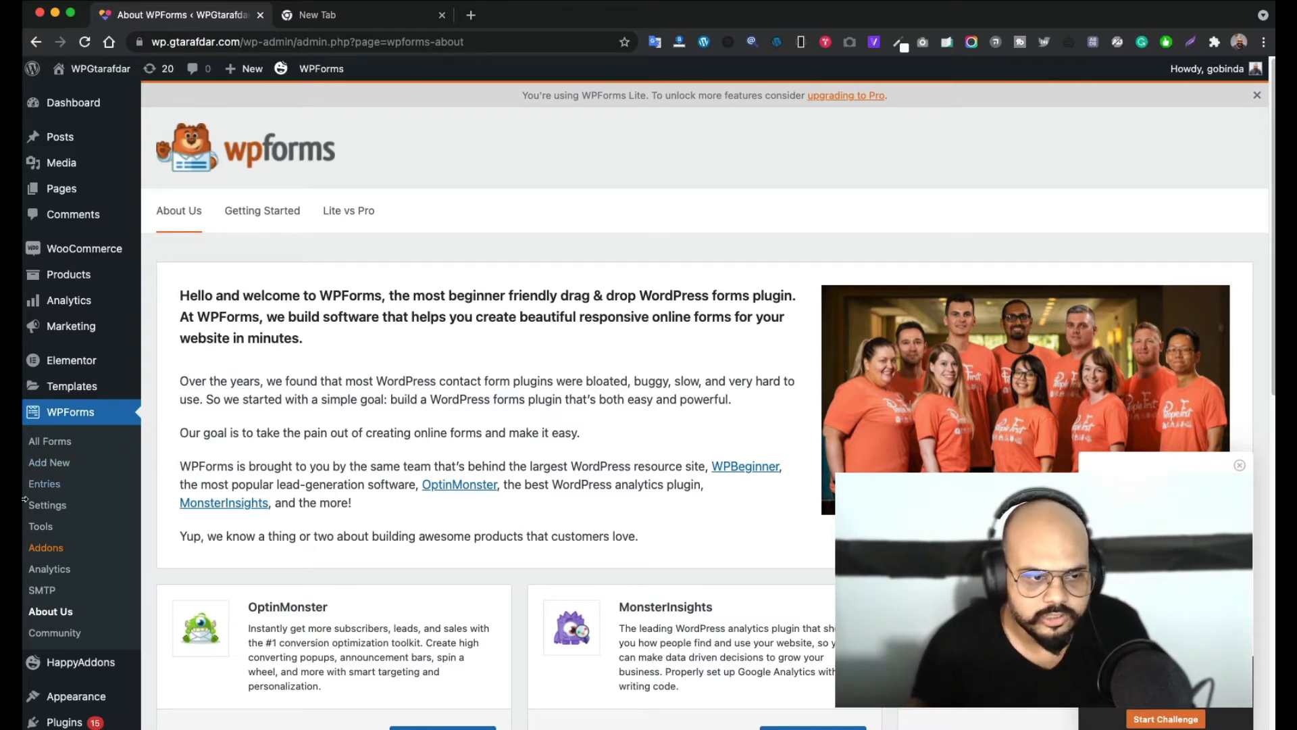
Open the WPForms Community page and look through the Facebook groups, developer documentation and other resources
{"action": "left_click", "coordinate": [56, 633]}
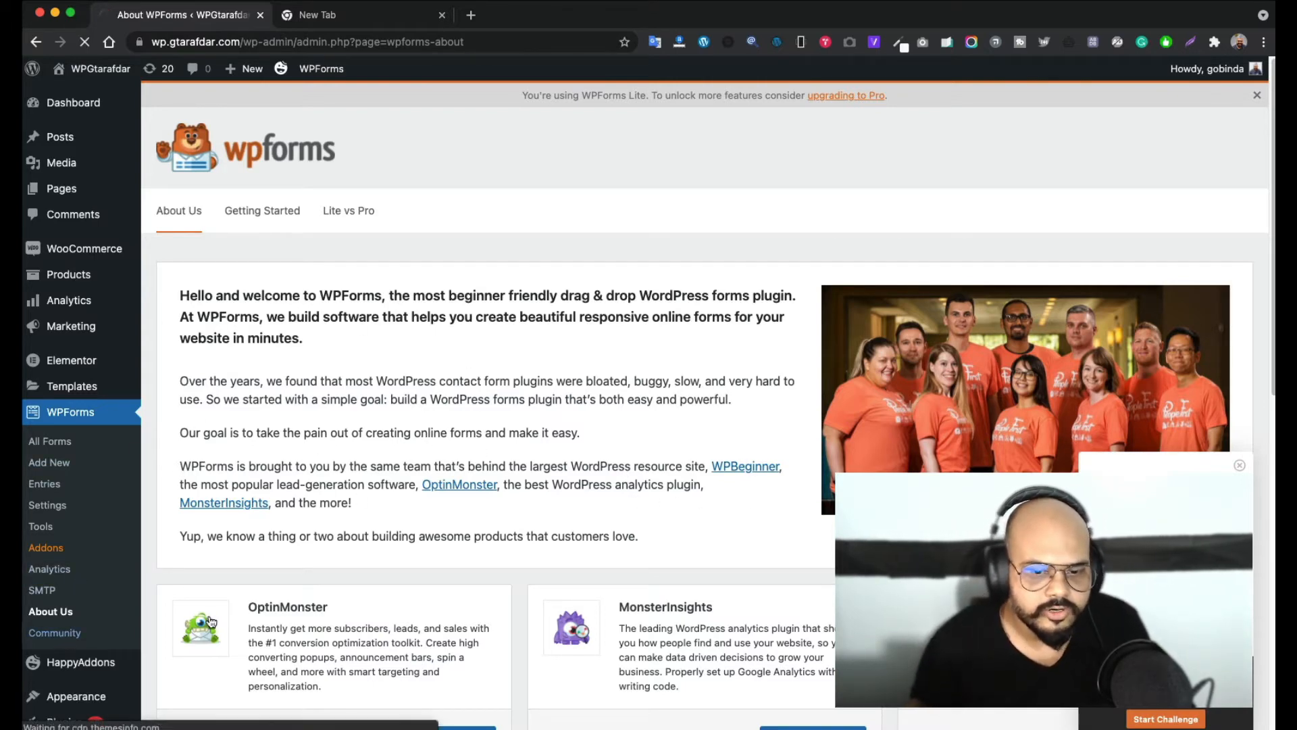
{"action": "scroll", "coordinate": [541, 642], "scroll_direction": "down", "scroll_amount": 5}
{"action": "scroll", "coordinate": [534, 653], "scroll_direction": "down", "scroll_amount": 3}
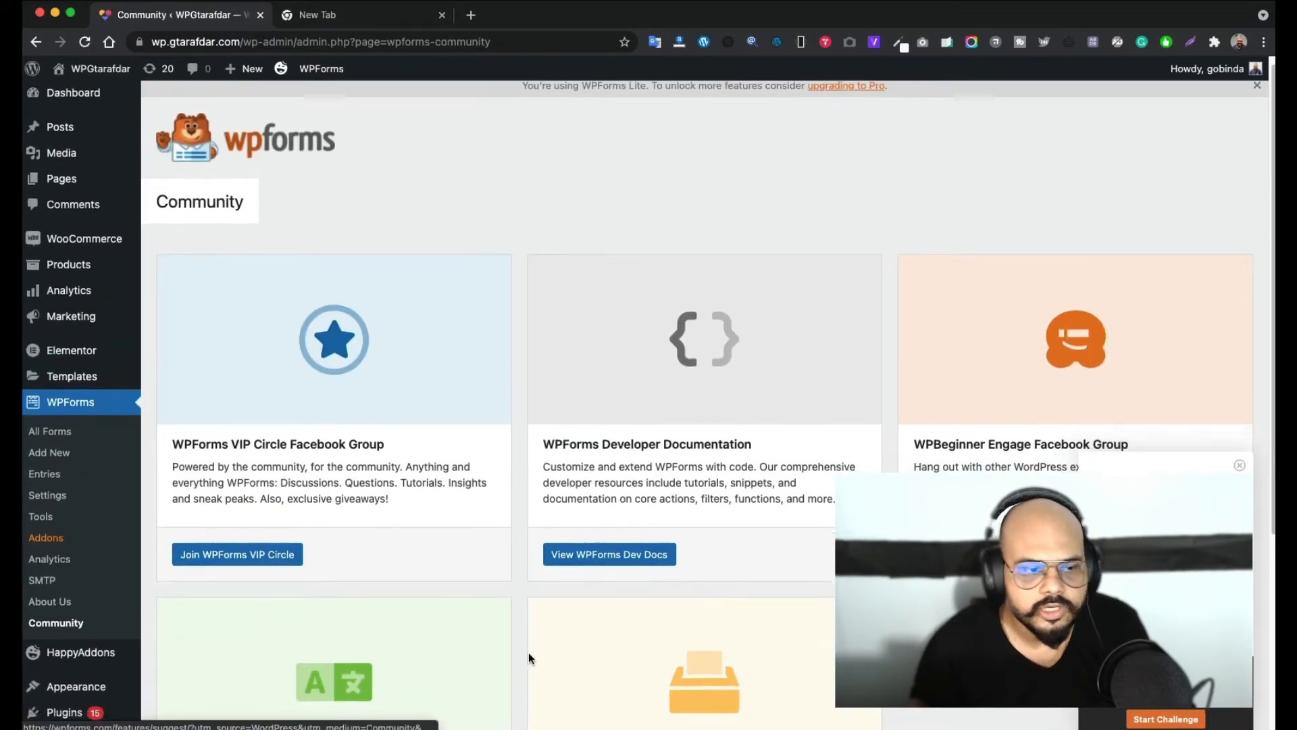
Return to the WPForms About Us page and look through the related plugins, their install statuses and the introduction
{"action": "left_click", "coordinate": [68, 505]}
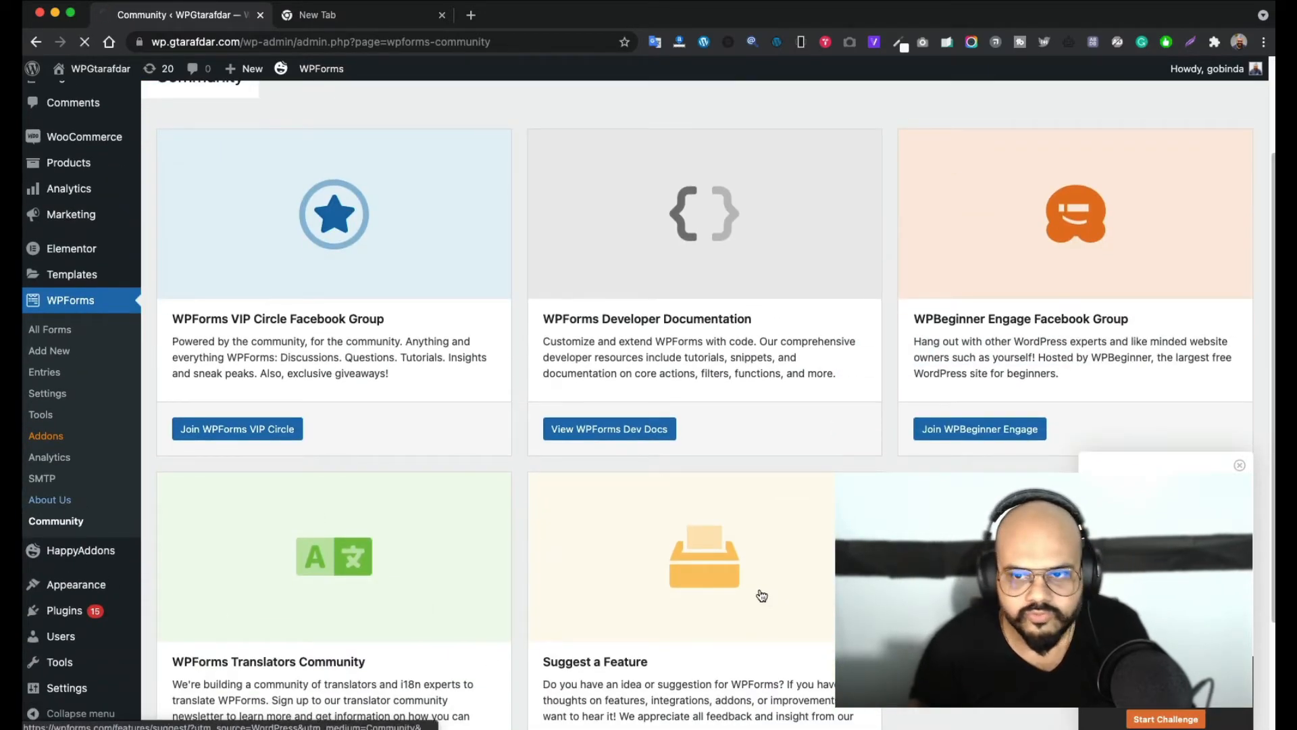
{"action": "scroll", "coordinate": [670, 566], "scroll_direction": "down", "scroll_amount": 10}
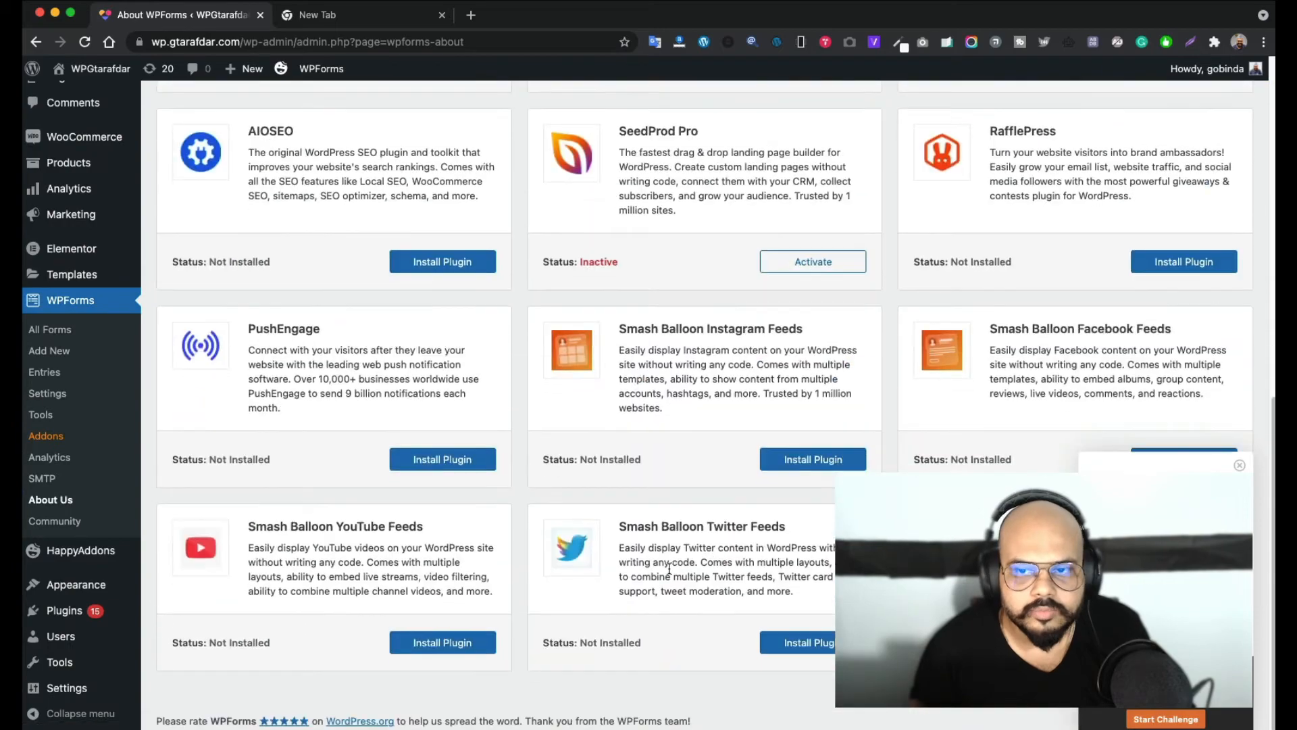
{"action": "scroll", "coordinate": [659, 610], "scroll_direction": "up", "scroll_amount": 10}
{"action": "scroll", "coordinate": [396, 622], "scroll_direction": "down", "scroll_amount": 10}
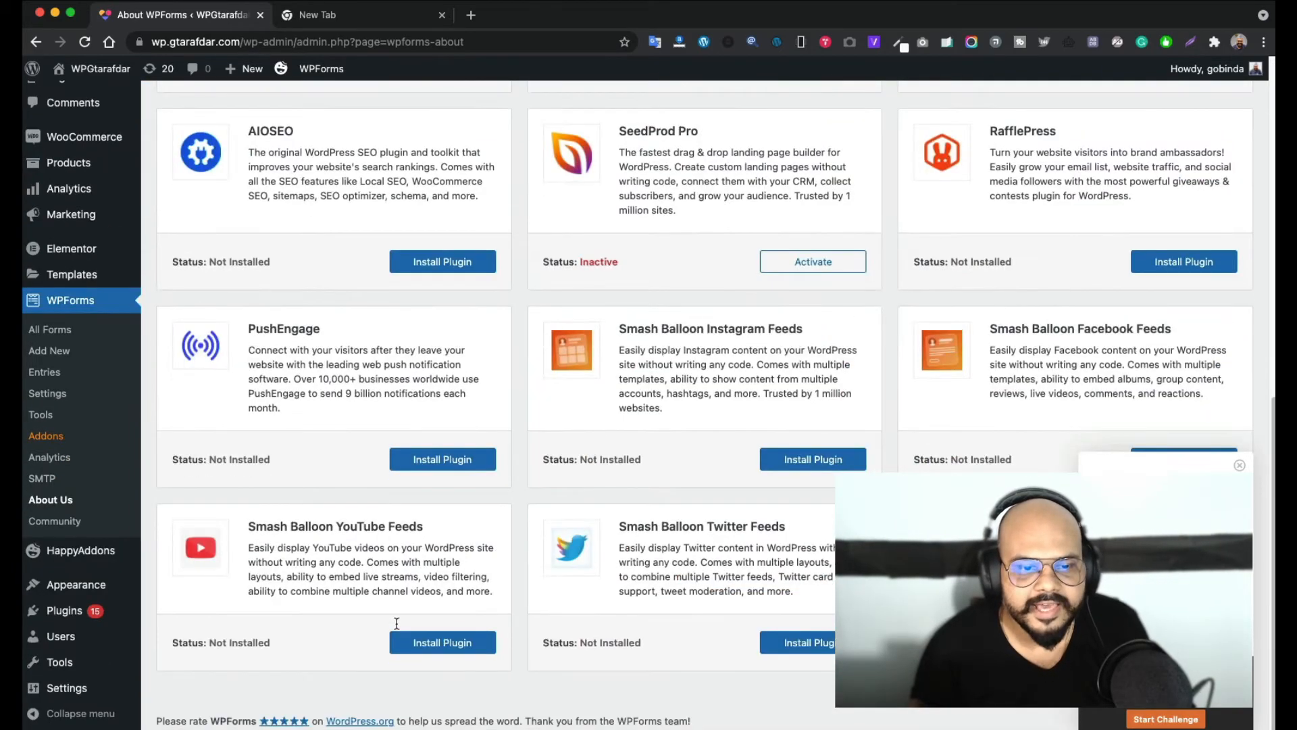
{"action": "scroll", "coordinate": [485, 441], "scroll_direction": "up", "scroll_amount": 4}
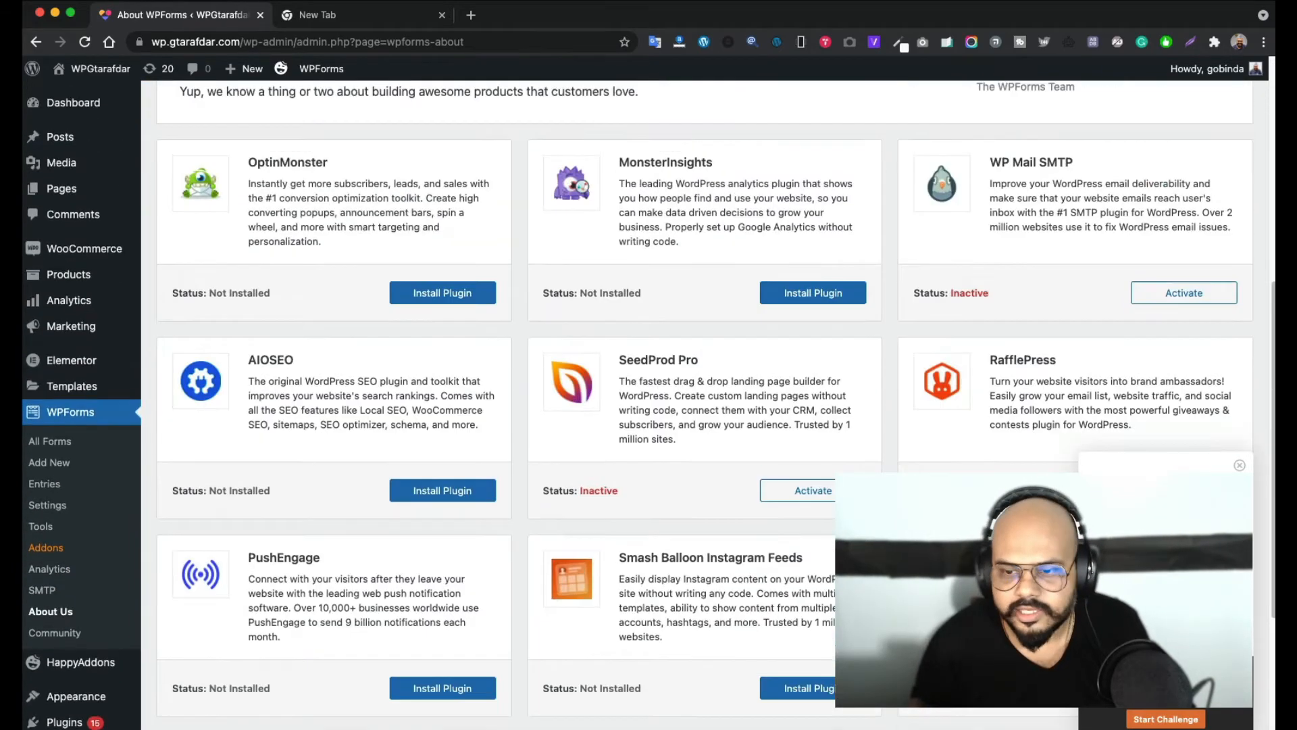
{"action": "scroll", "coordinate": [485, 441], "scroll_direction": "down", "scroll_amount": 3}
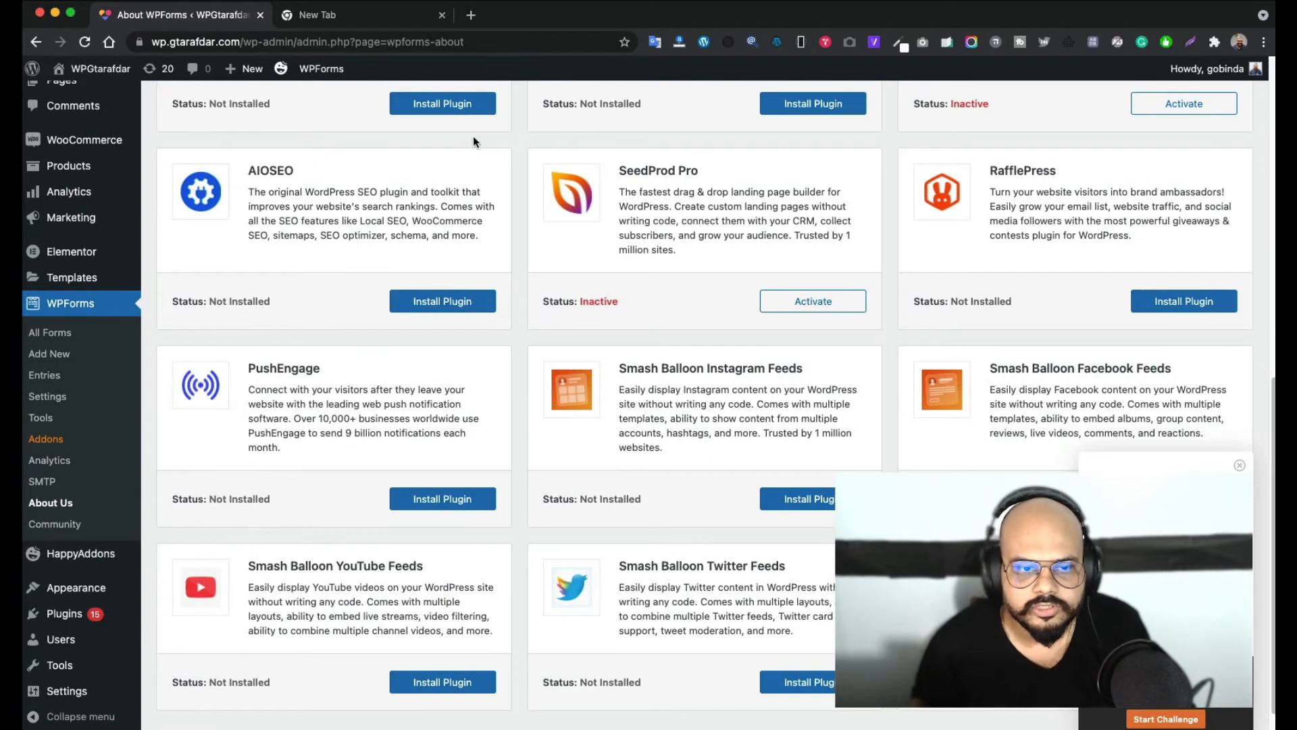
{"action": "scroll", "coordinate": [390, 380], "scroll_direction": "up", "scroll_amount": 3}
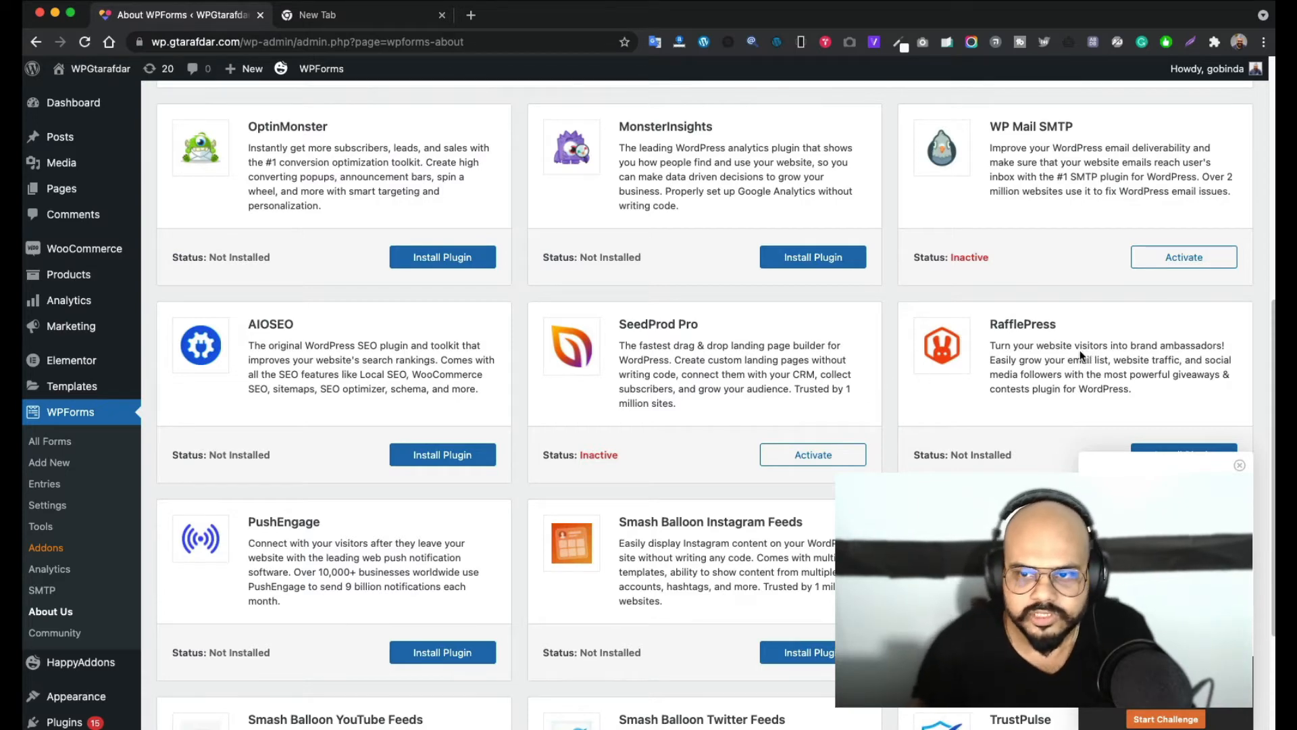
{"action": "scroll", "coordinate": [1079, 350], "scroll_direction": "down", "scroll_amount": 1}
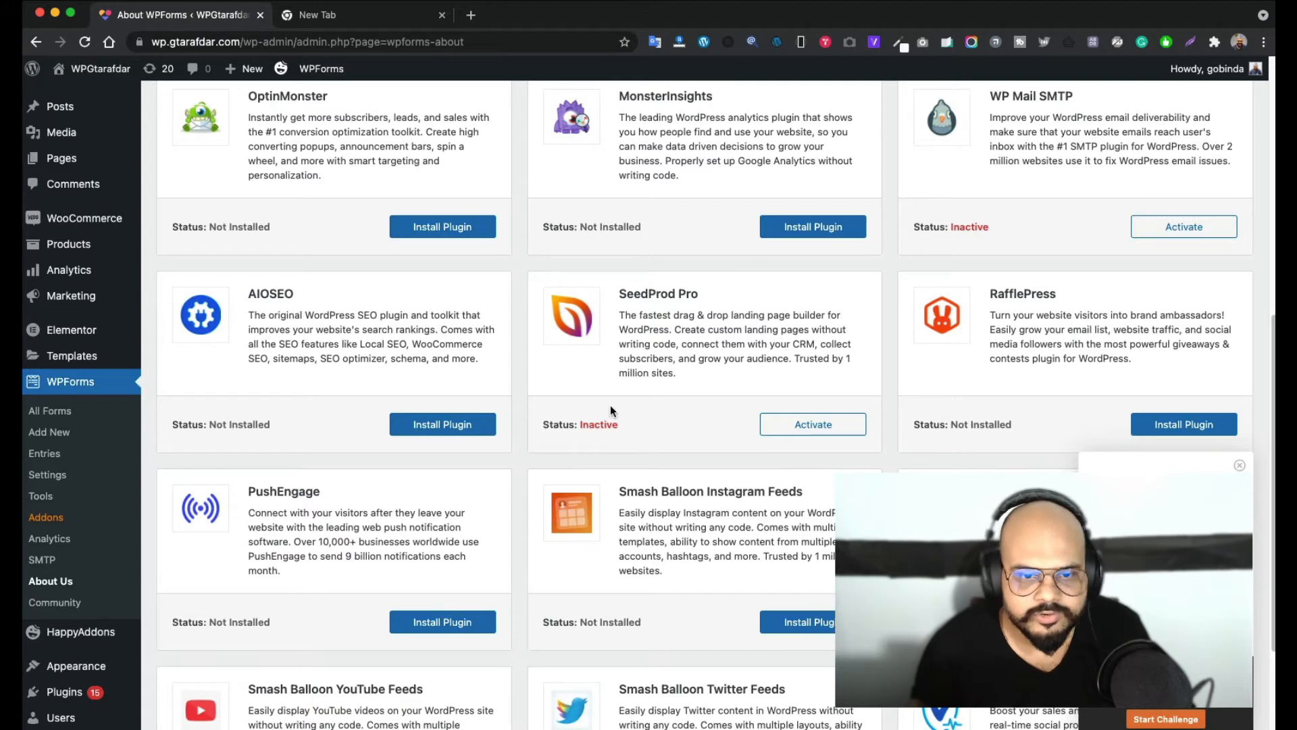
{"action": "scroll", "coordinate": [619, 373], "scroll_direction": "up", "scroll_amount": 3}
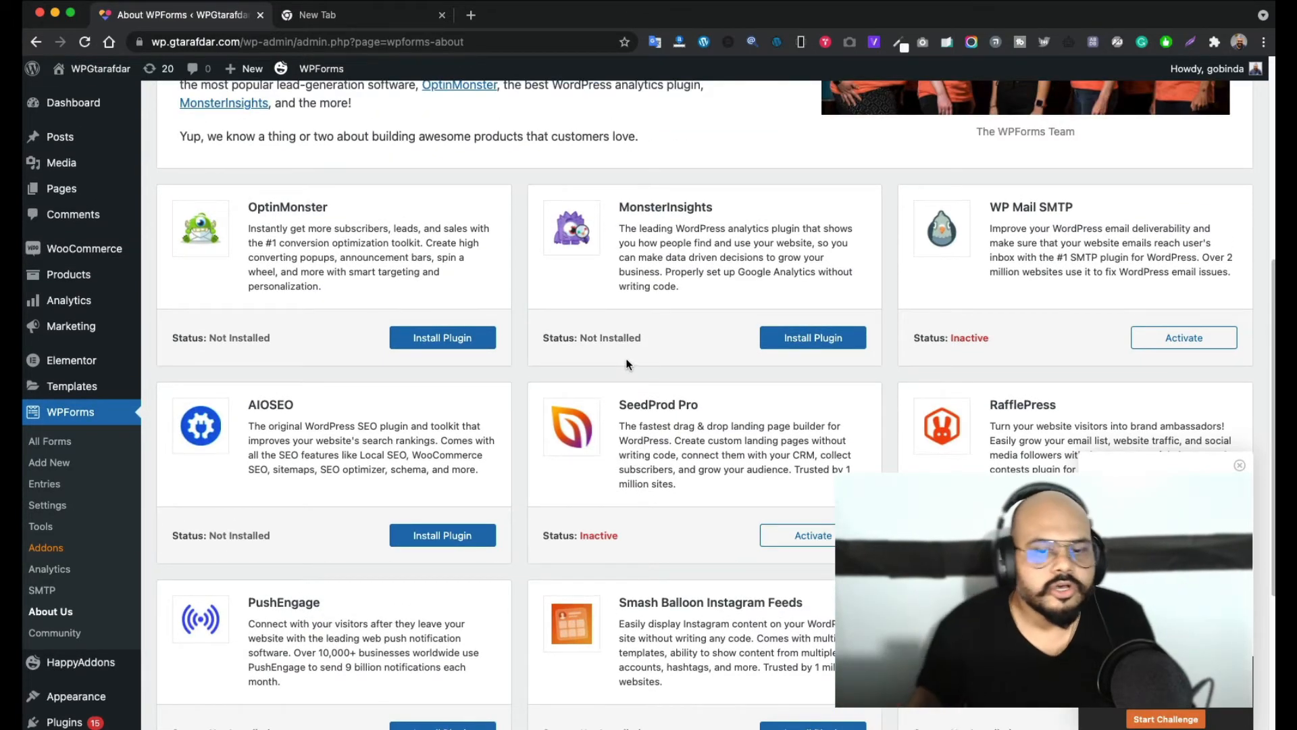
{"action": "scroll", "coordinate": [622, 363], "scroll_direction": "down", "scroll_amount": 4}
{"action": "scroll", "coordinate": [629, 367], "scroll_direction": "up", "scroll_amount": 10}
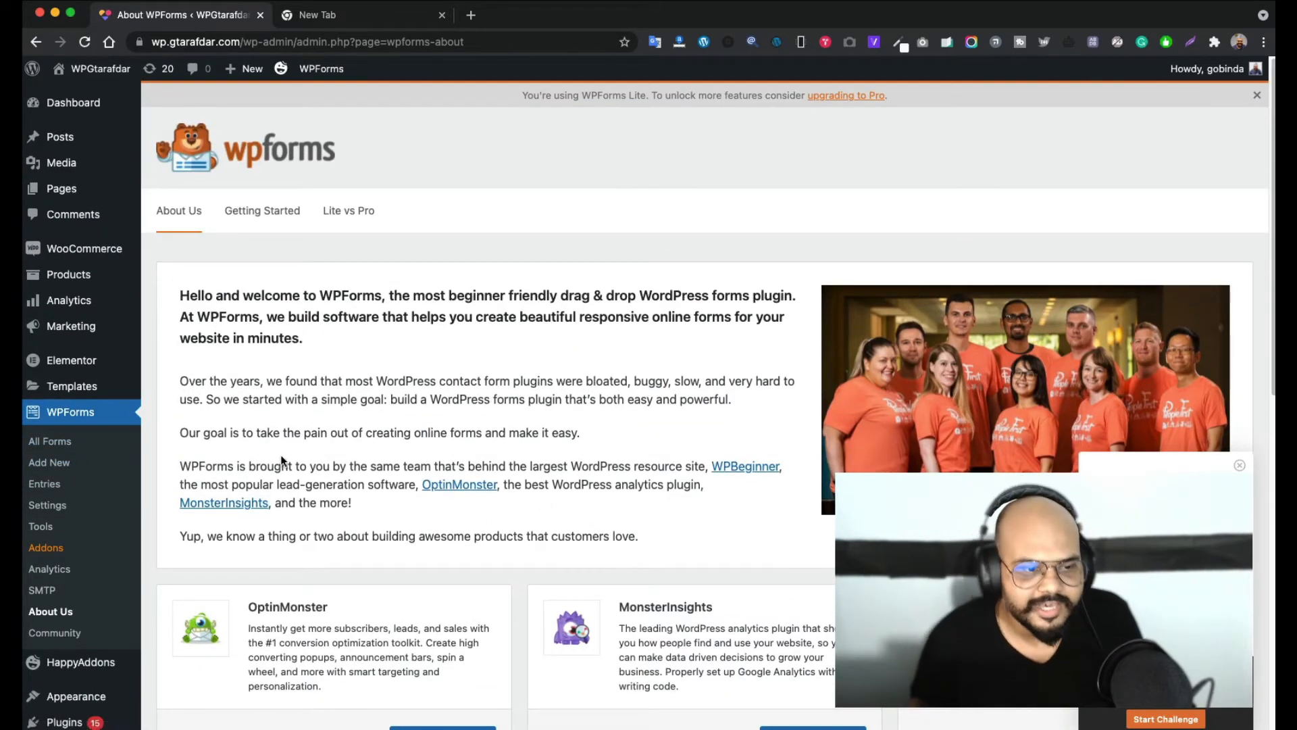
Start the WPForms Challenge from the Forms Overview page and begin the form builder walkthrough
{"action": "left_click", "coordinate": [63, 461]}
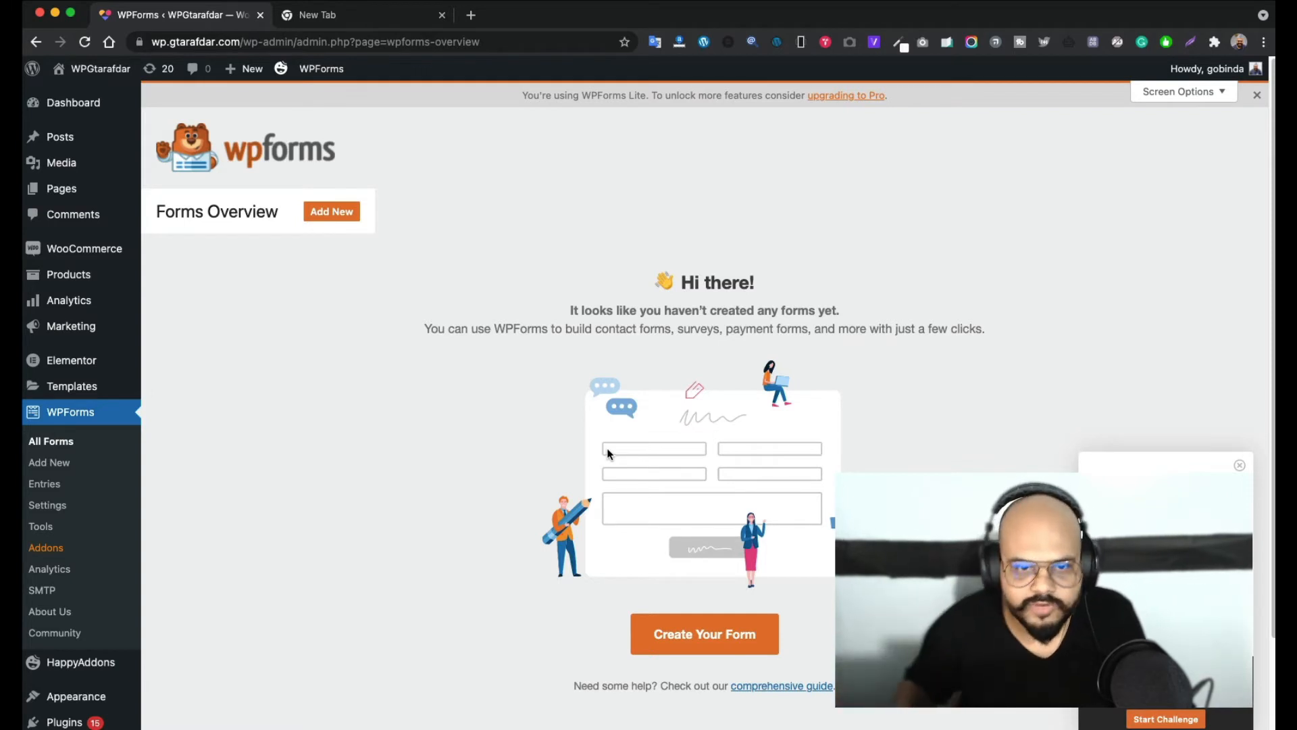
{"action": "left_click", "coordinate": [1171, 714]}
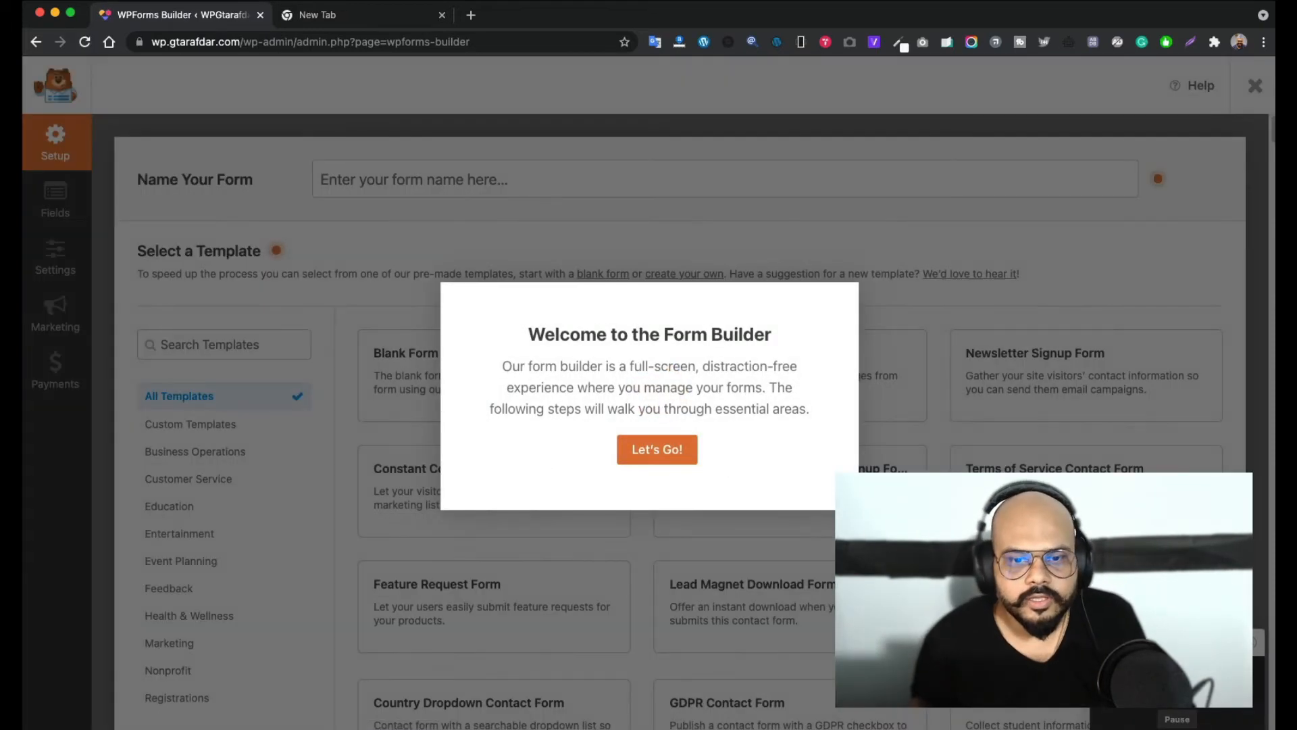
{"action": "left_click", "coordinate": [673, 457]}
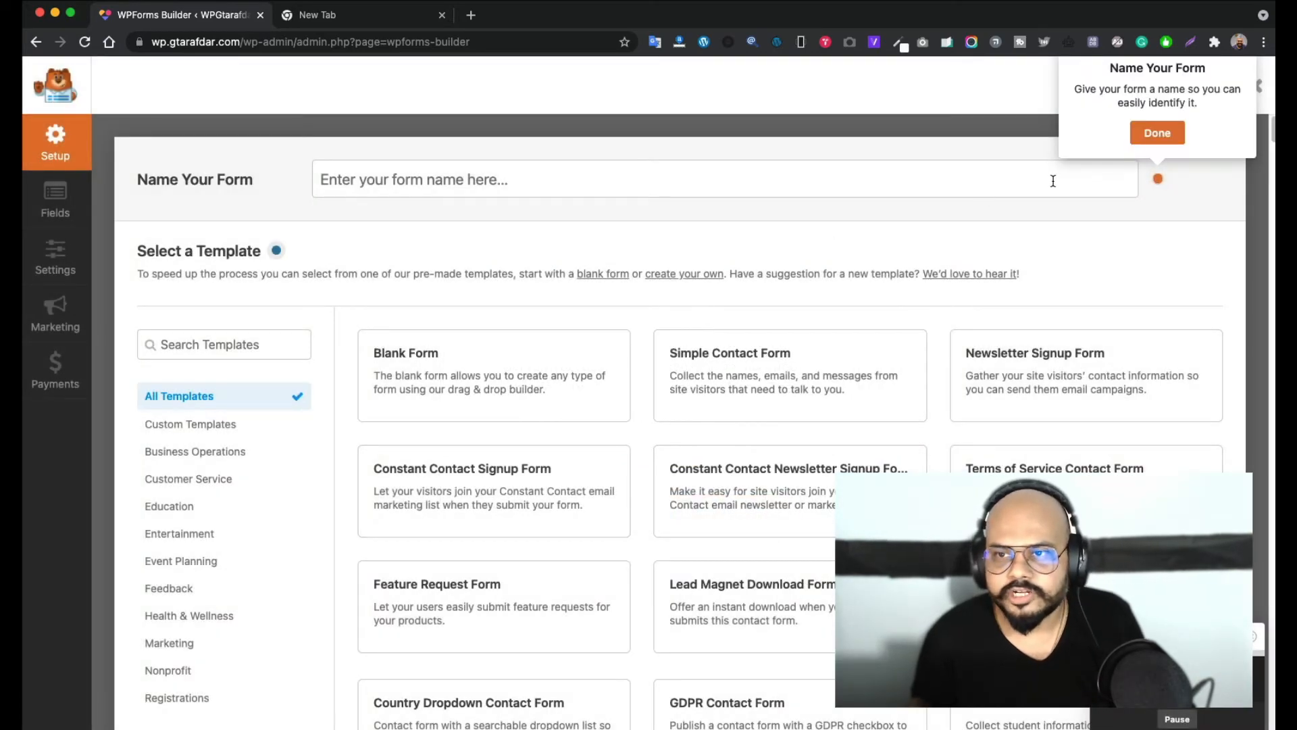
Name the new form Test Form and create it from the Simple Contact Form template
{"action": "left_click", "coordinate": [847, 186]}
{"action": "type", "text": "T"}
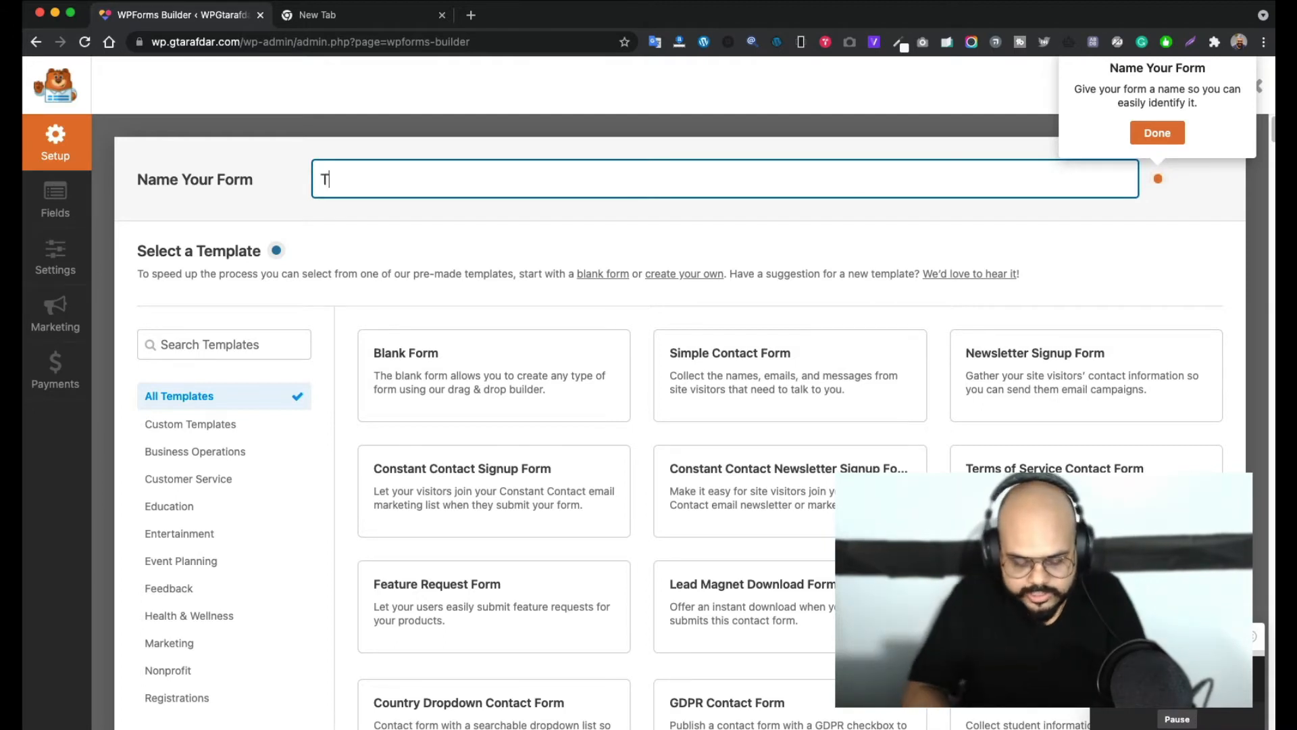
{"action": "type", "text": "est Form"}
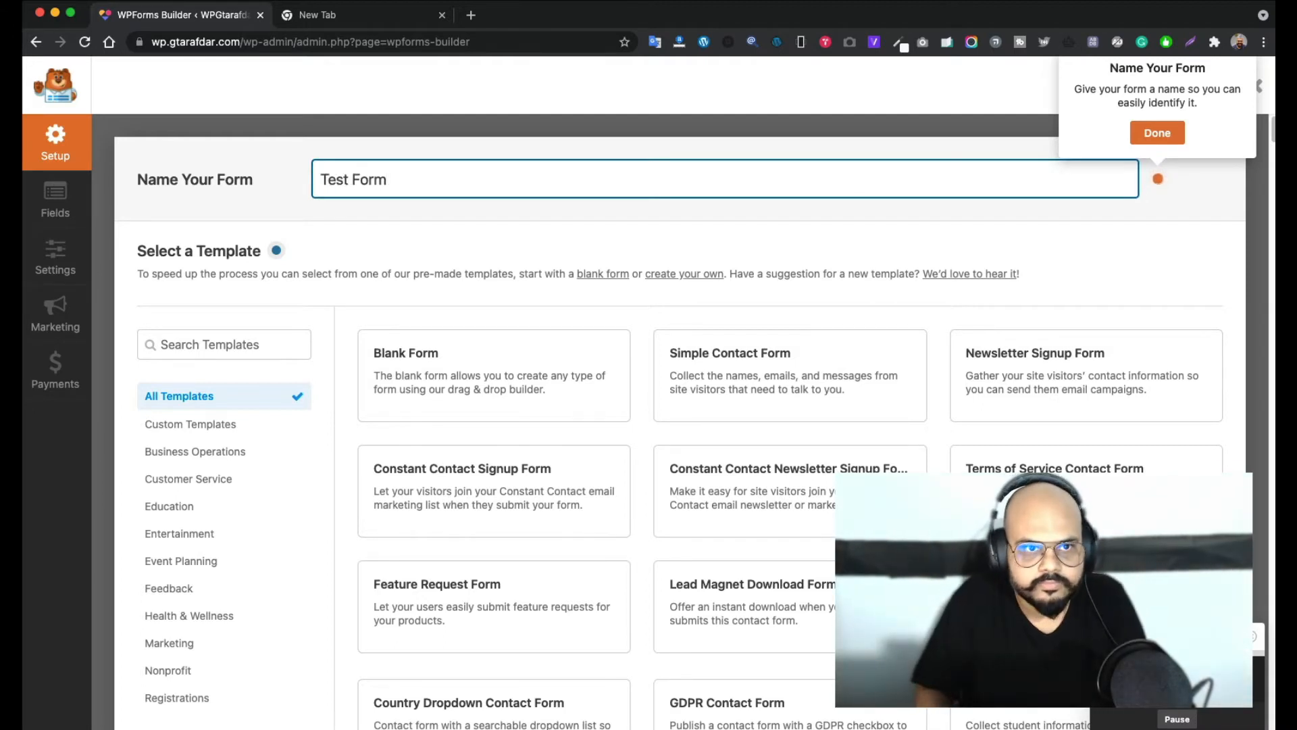
{"action": "left_click", "coordinate": [1159, 134]}
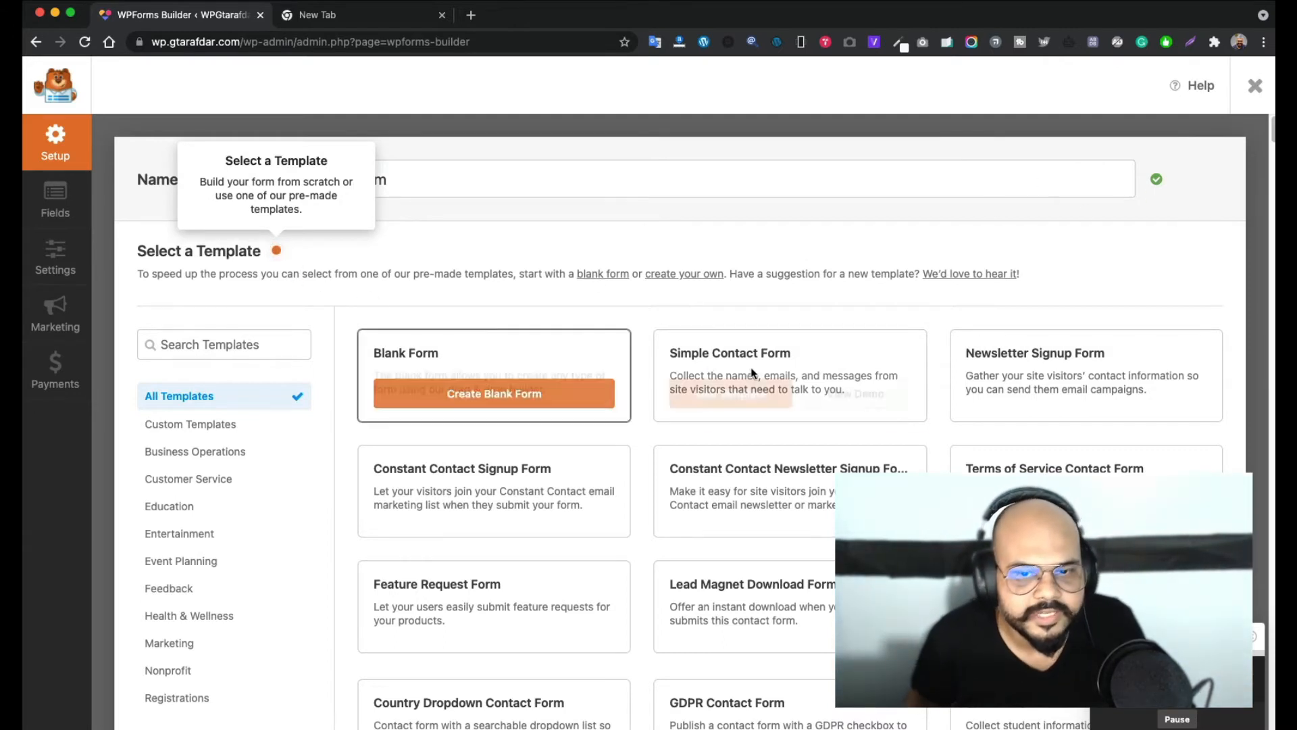
{"action": "mouse_move", "coordinate": [728, 408]}
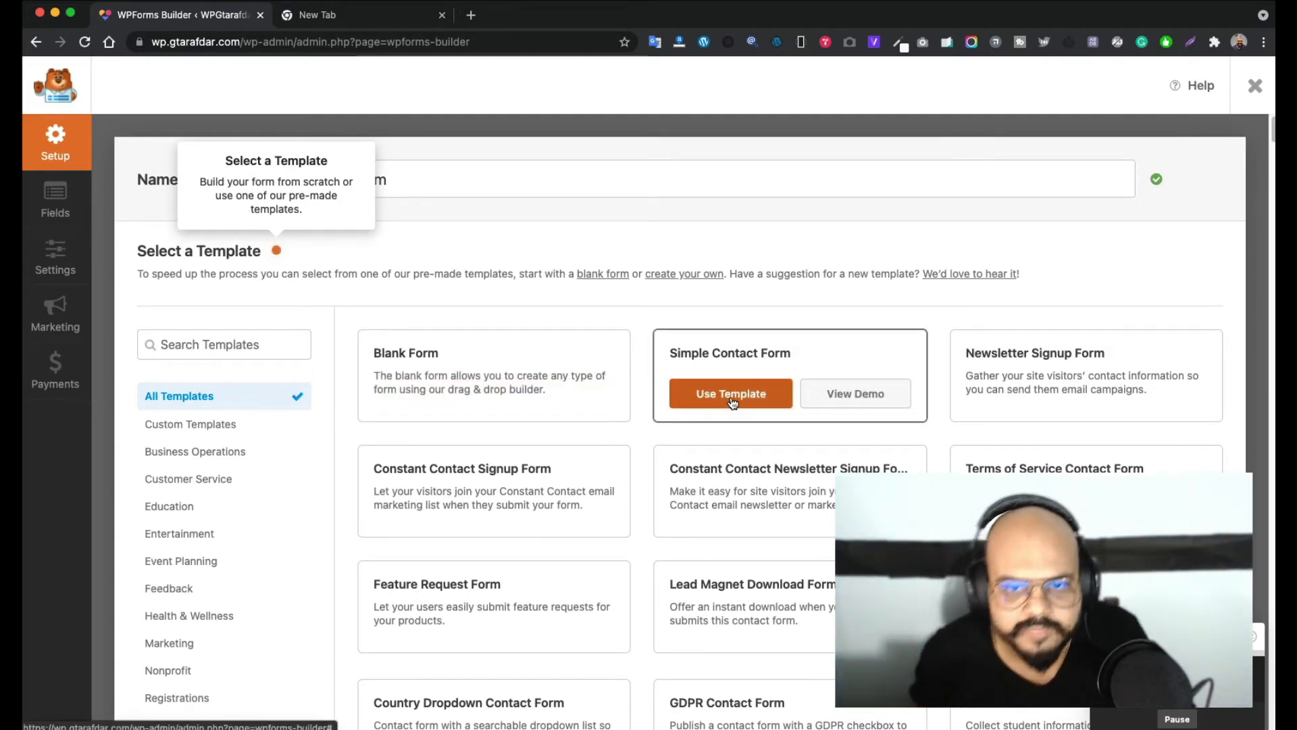
{"action": "left_click", "coordinate": [731, 399]}
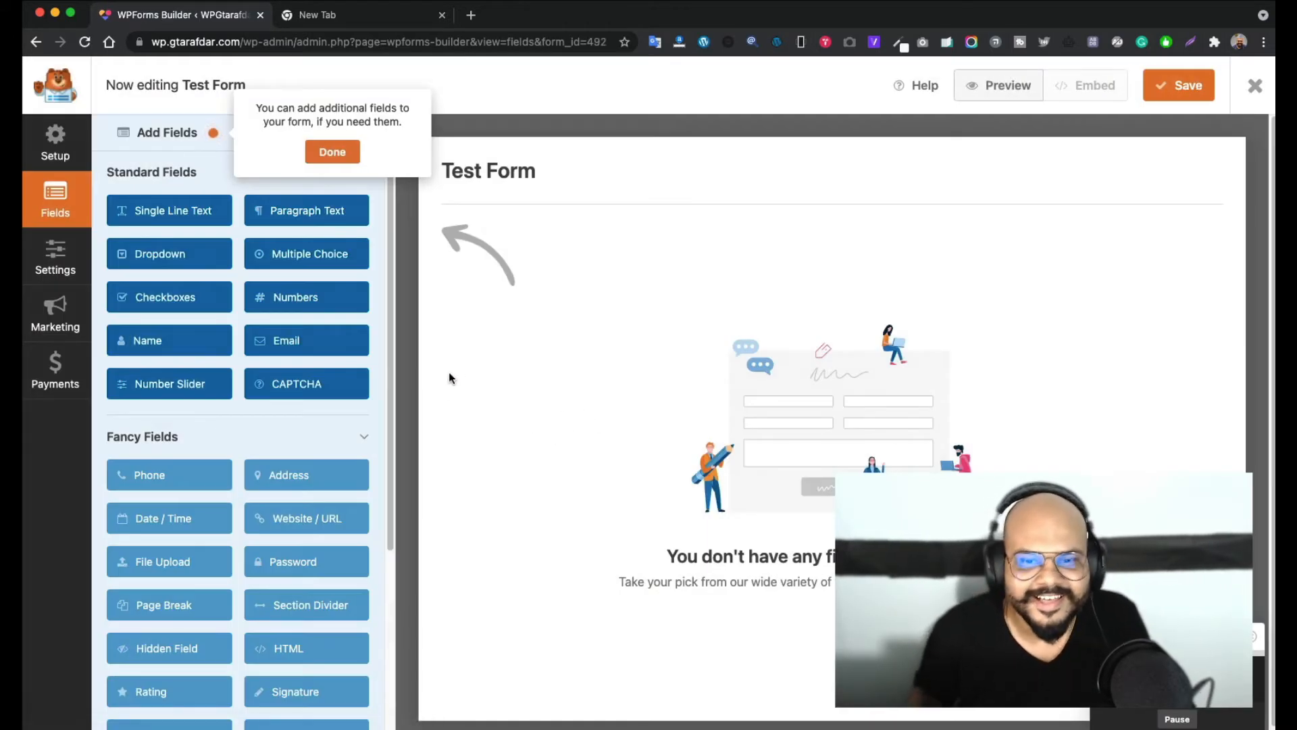
Complete the add-fields tip, check the form's Notifications and General settings, and return to the available fields
{"action": "left_click", "coordinate": [333, 152]}
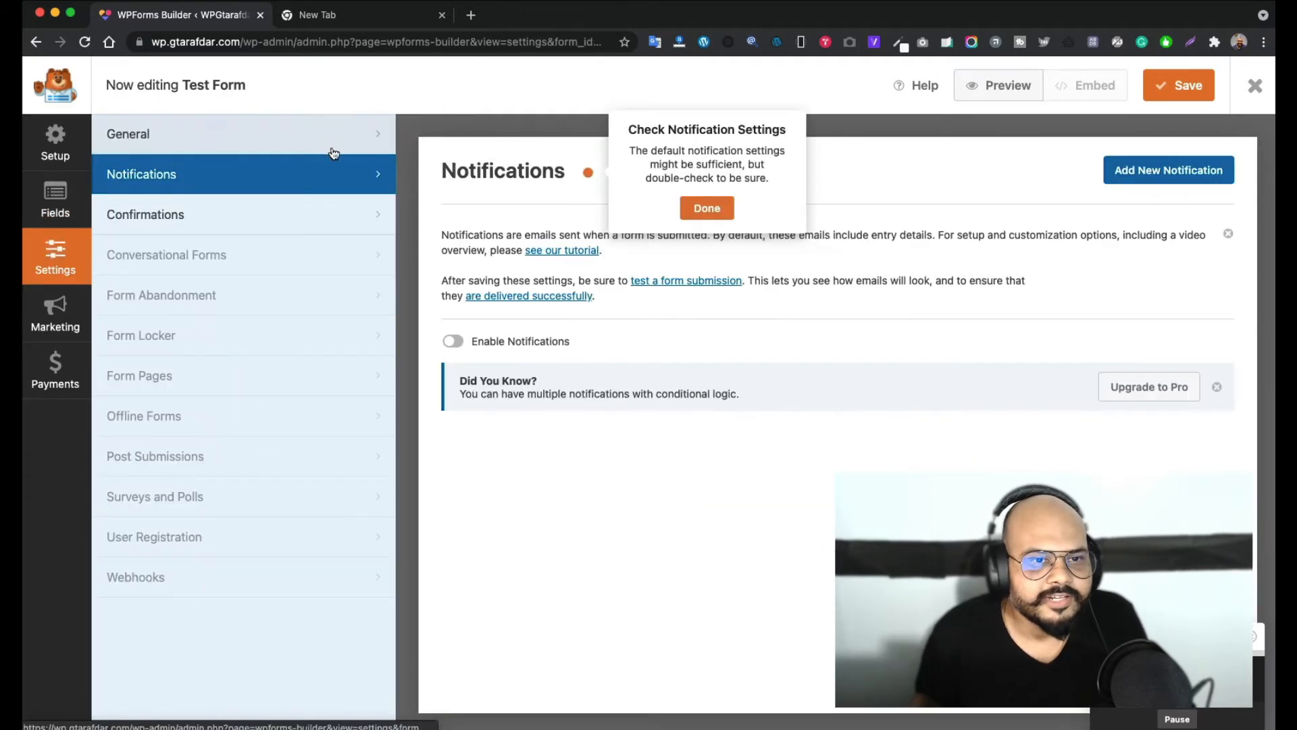
{"action": "left_click", "coordinate": [242, 137]}
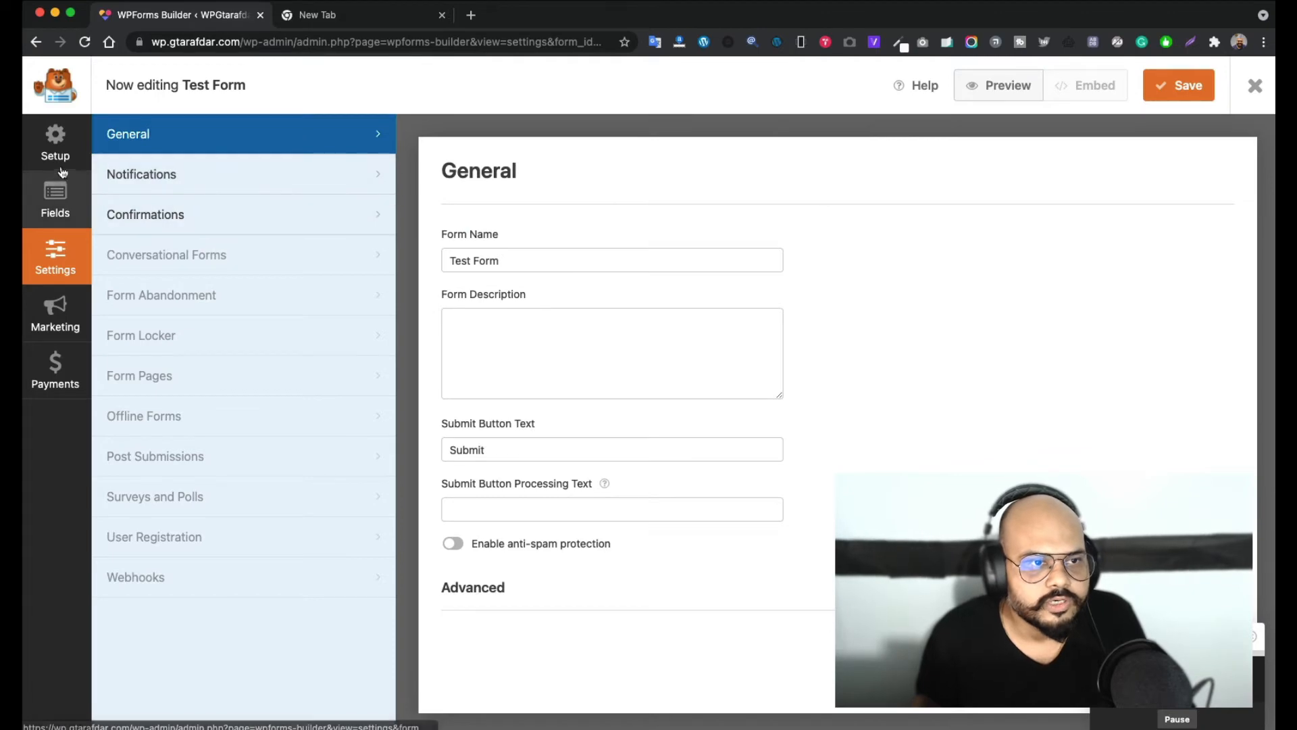
{"action": "left_click", "coordinate": [58, 202]}
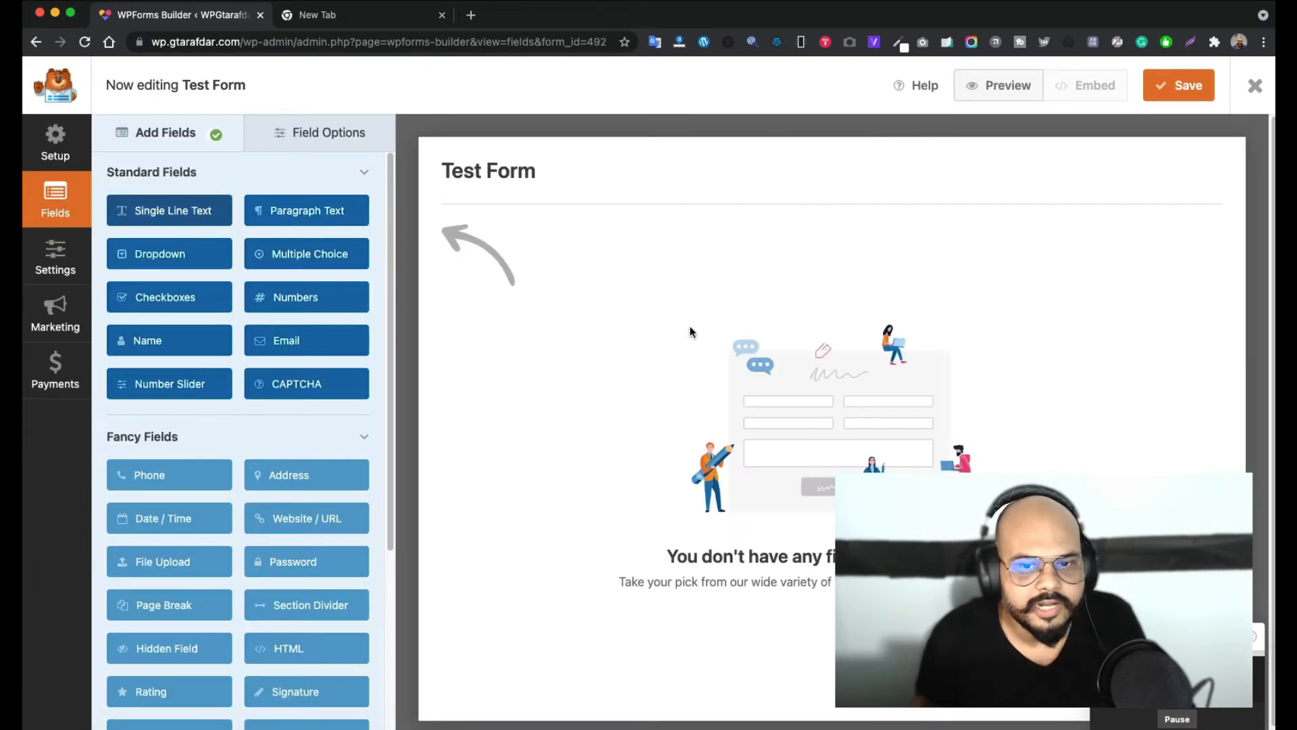
Add Name, Email and Paragraph Text fields to Test Form, in that order
{"action": "scroll", "coordinate": [629, 325], "scroll_direction": "down", "scroll_amount": 1}
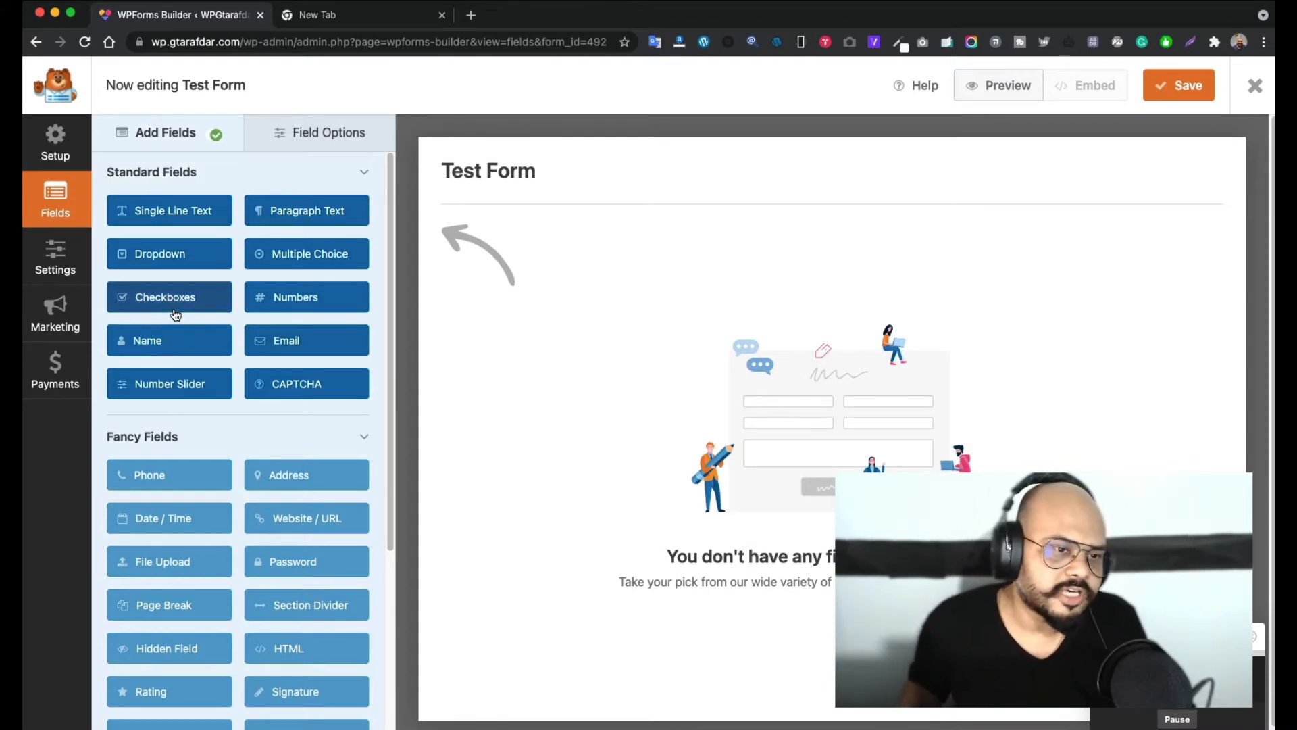
{"action": "left_click_drag", "start_coordinate": [160, 342], "coordinate": [732, 277]}
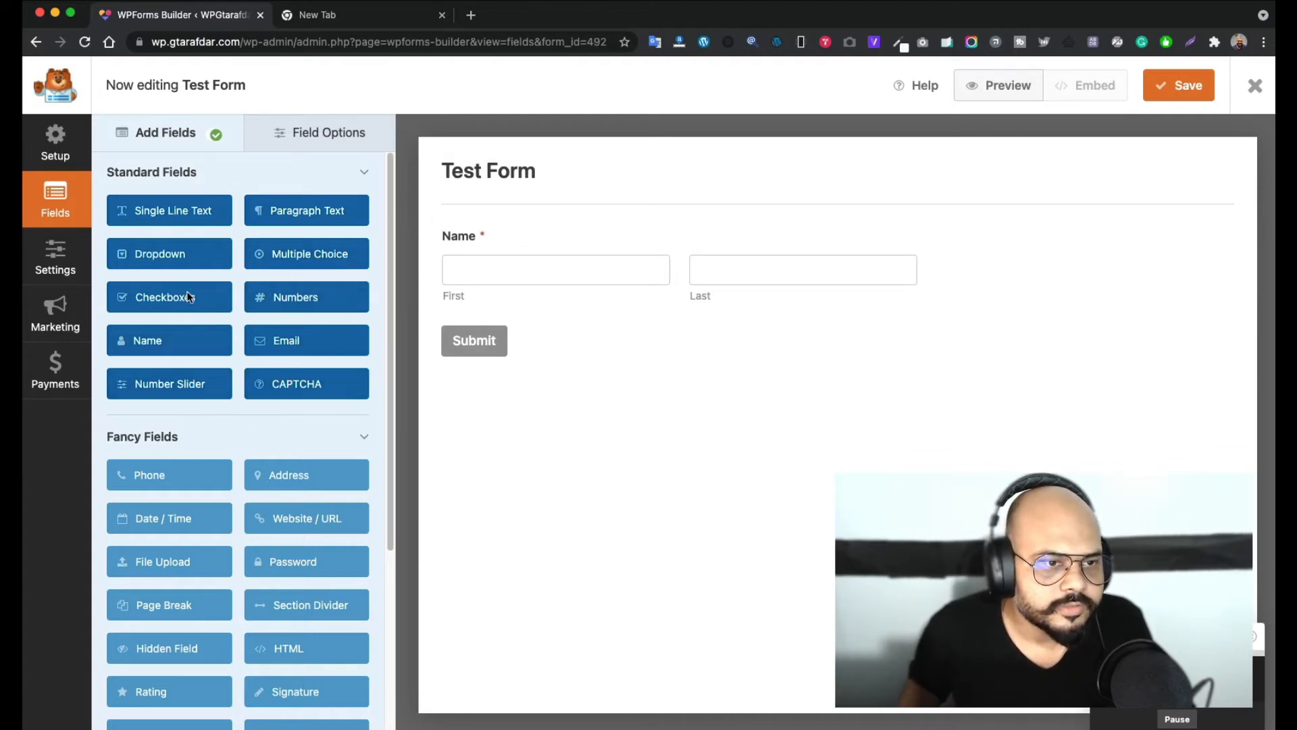
{"action": "left_click_drag", "start_coordinate": [684, 353], "coordinate": [477, 324]}
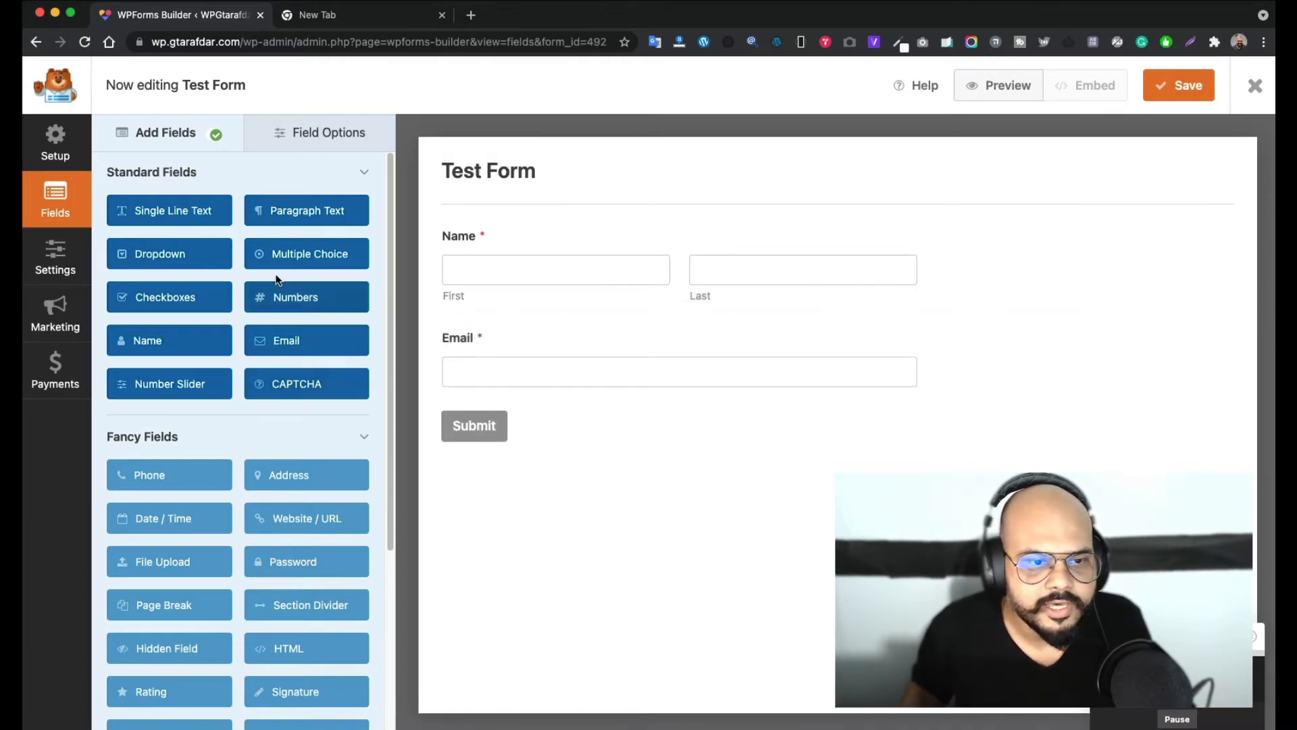
{"action": "left_click_drag", "start_coordinate": [258, 226], "coordinate": [480, 399]}
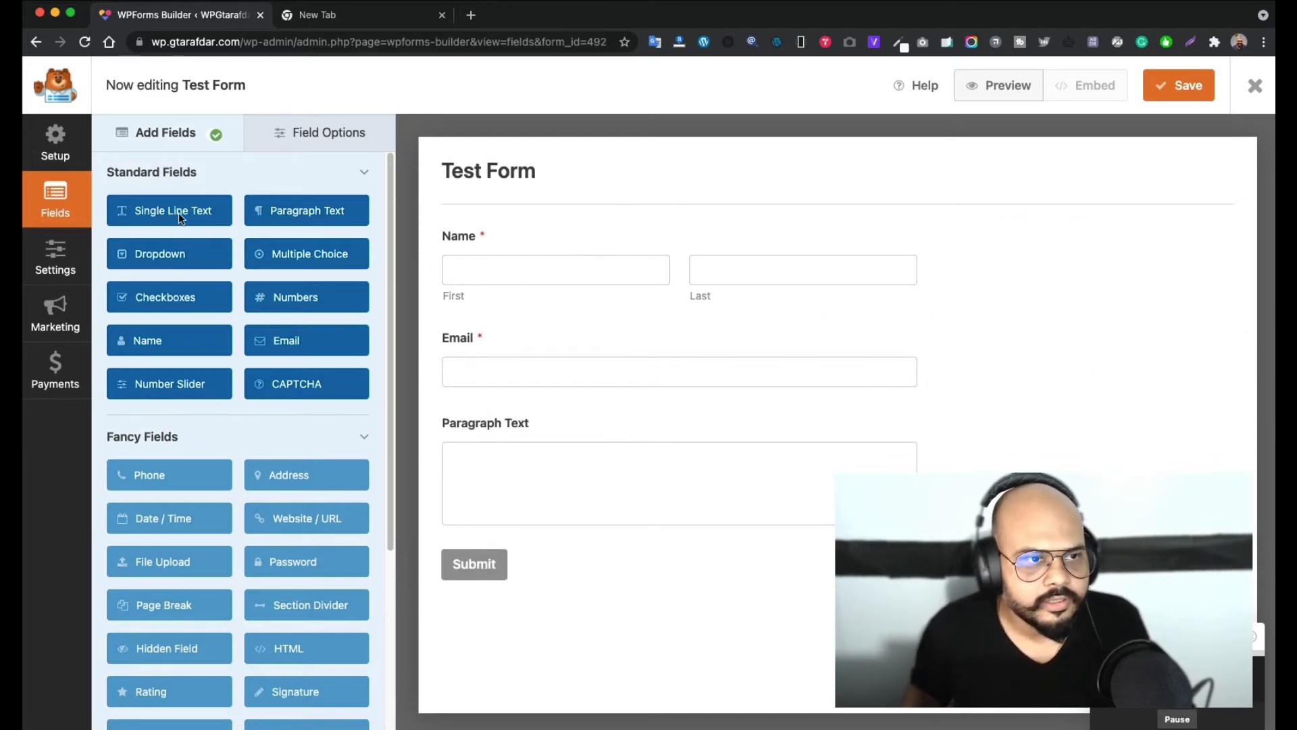
Review the form's Setup section and General settings, and return to its fields
{"action": "left_click", "coordinate": [71, 145]}
{"action": "left_click", "coordinate": [56, 199]}
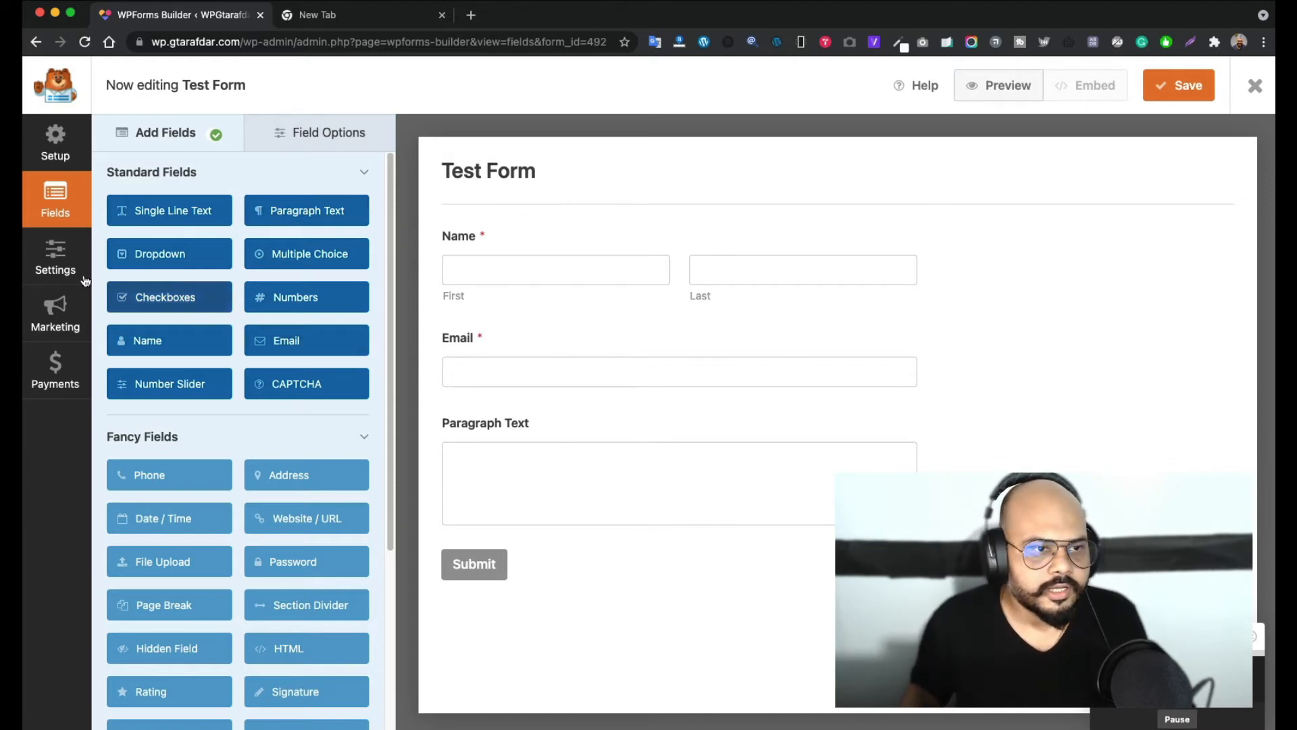
{"action": "left_click", "coordinate": [41, 264]}
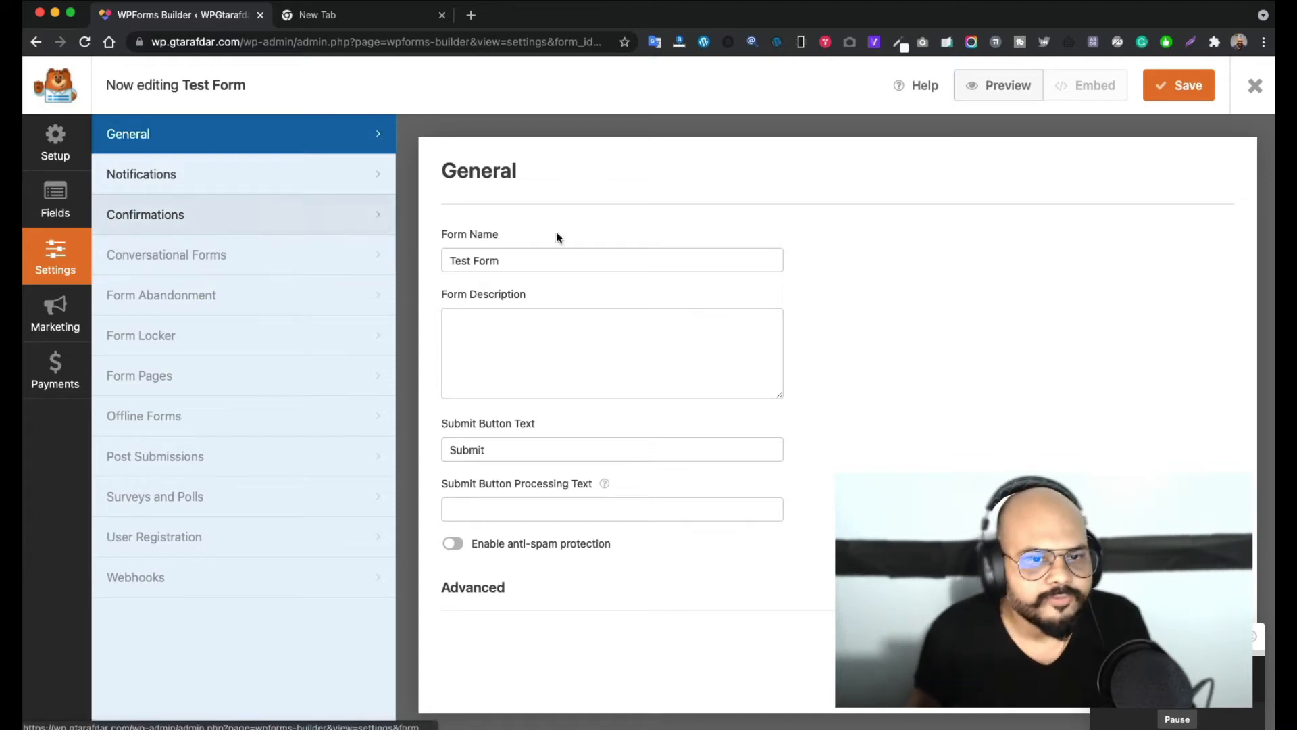
{"action": "left_click", "coordinate": [59, 206]}
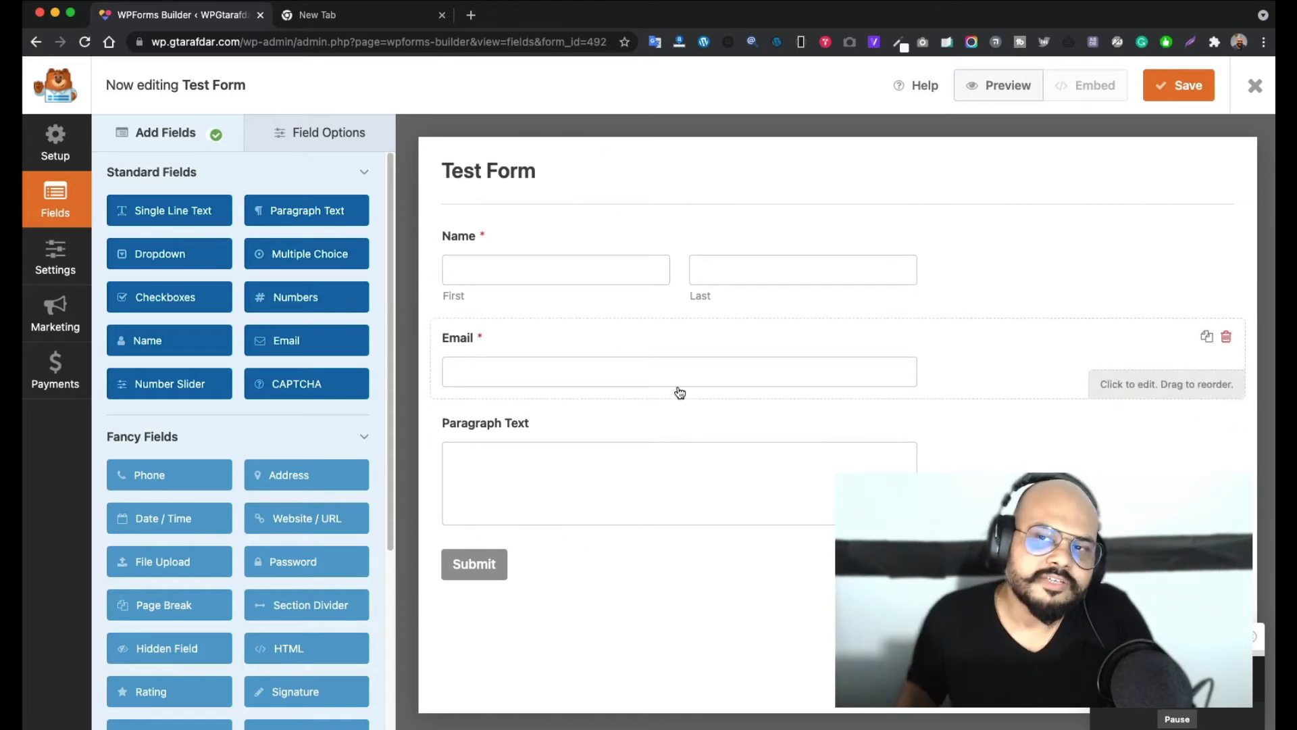
Open the Test Form preview in a new tab, reload it, and go back to the form builder
{"action": "left_click", "coordinate": [990, 86]}
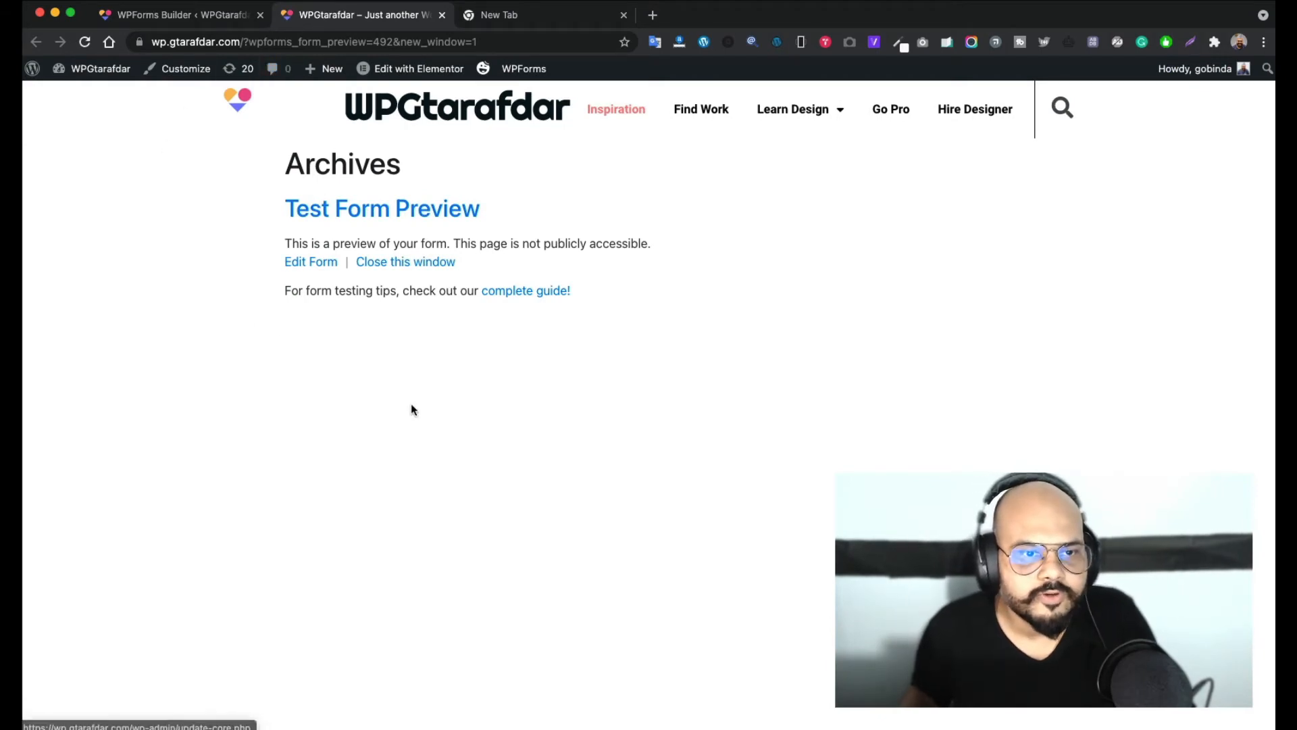
{"action": "key", "text": "super+r"}
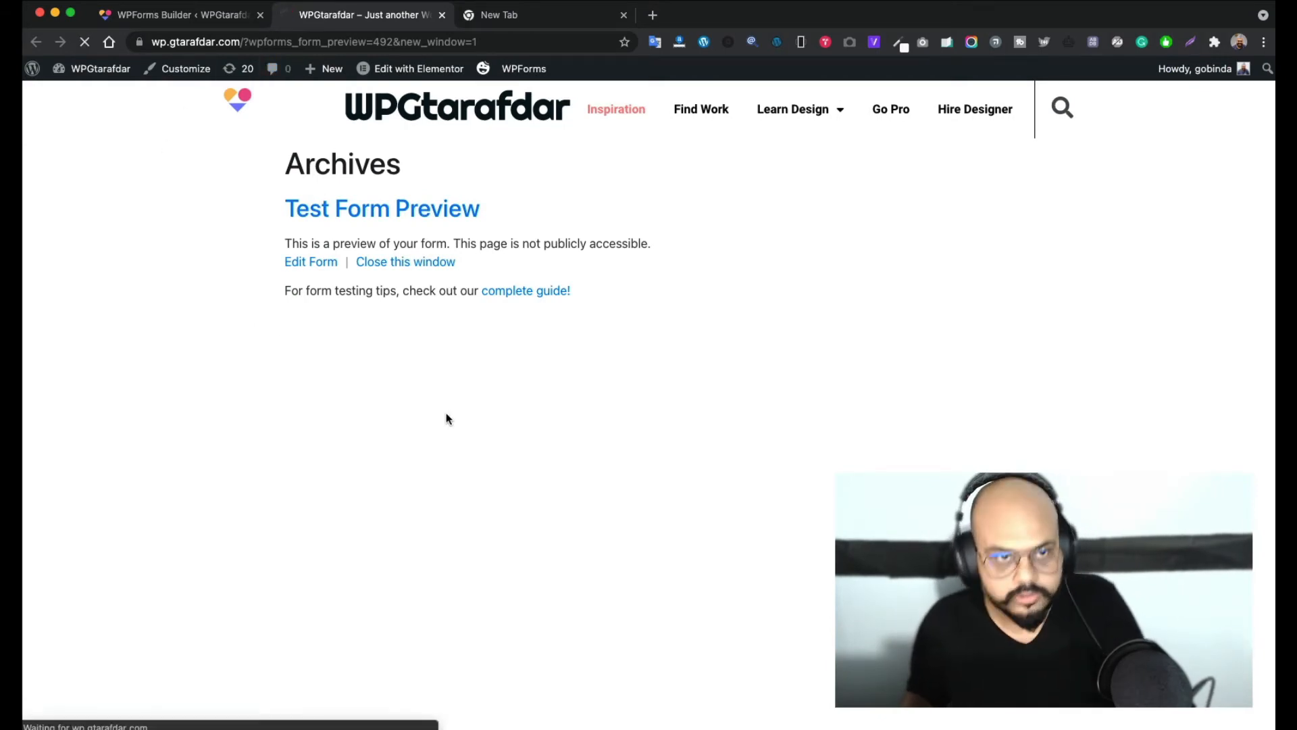
{"action": "left_click", "coordinate": [196, 18]}
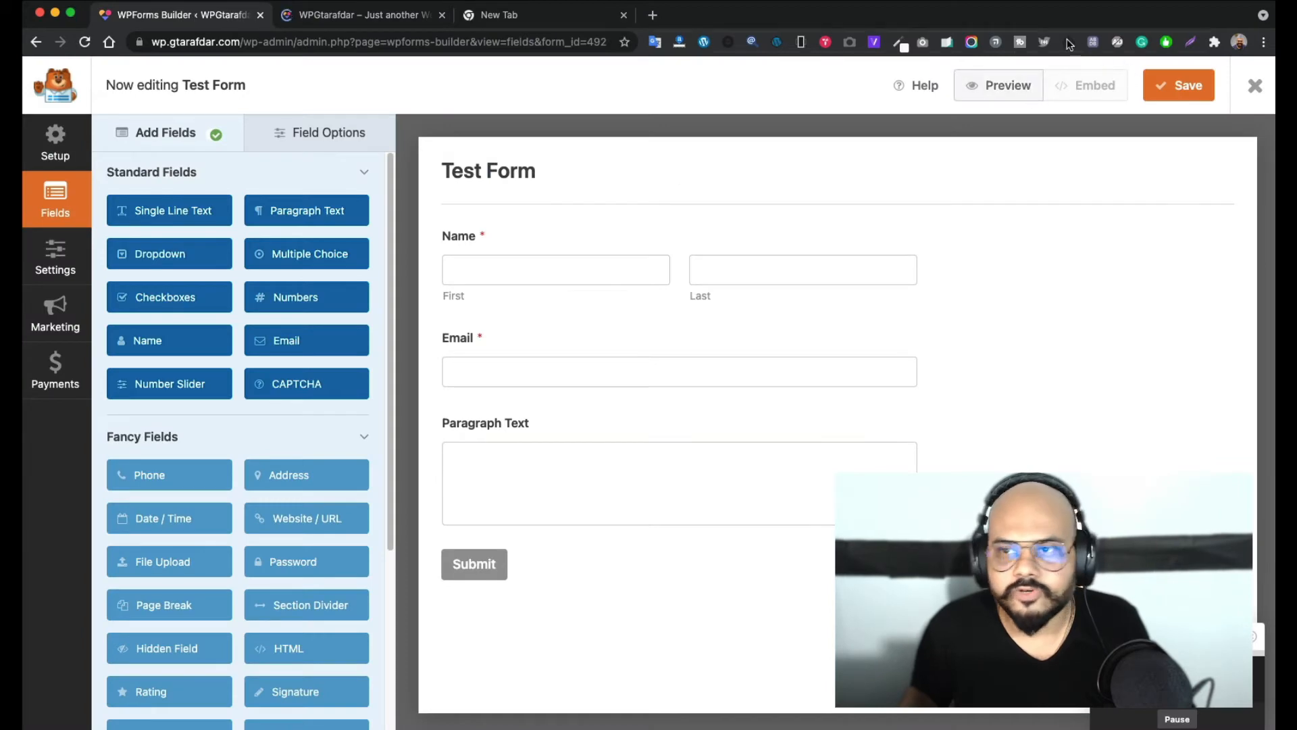
Save Test Form and reload its preview page to check the fields
{"action": "left_click", "coordinate": [1178, 92]}
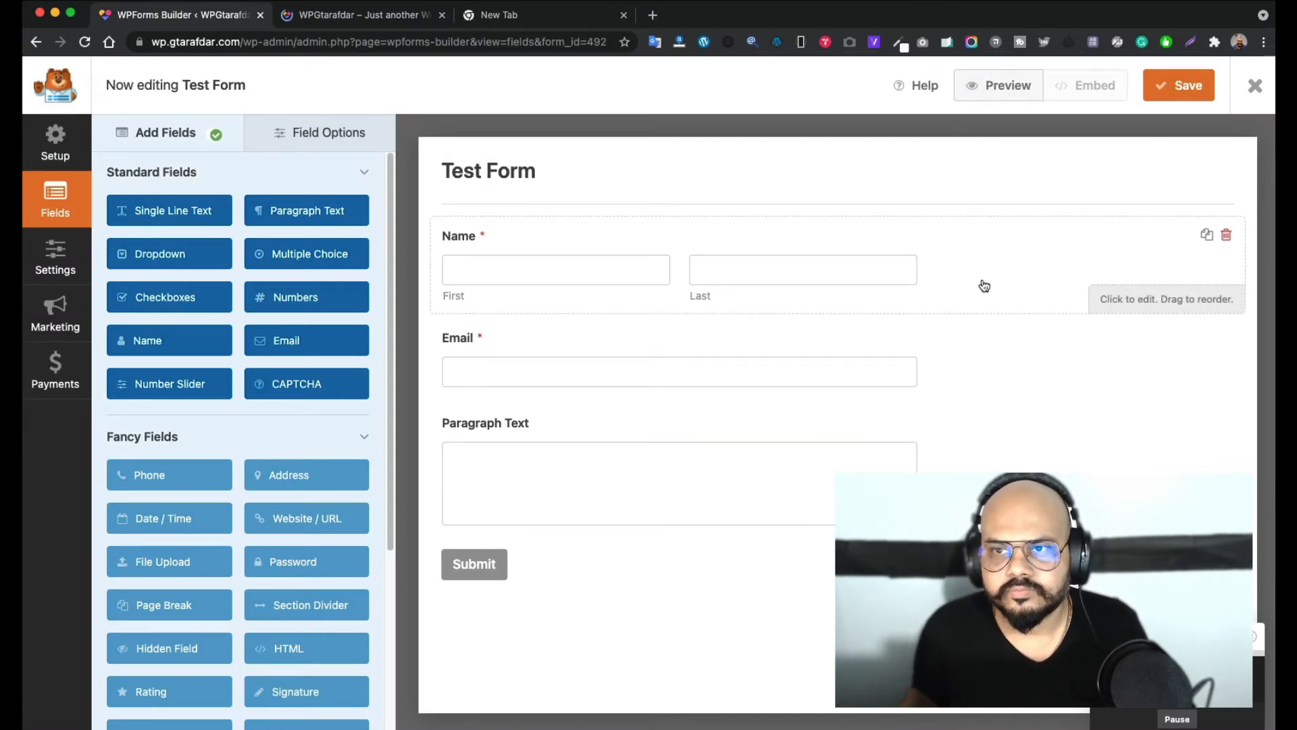
{"action": "left_click", "coordinate": [367, 19]}
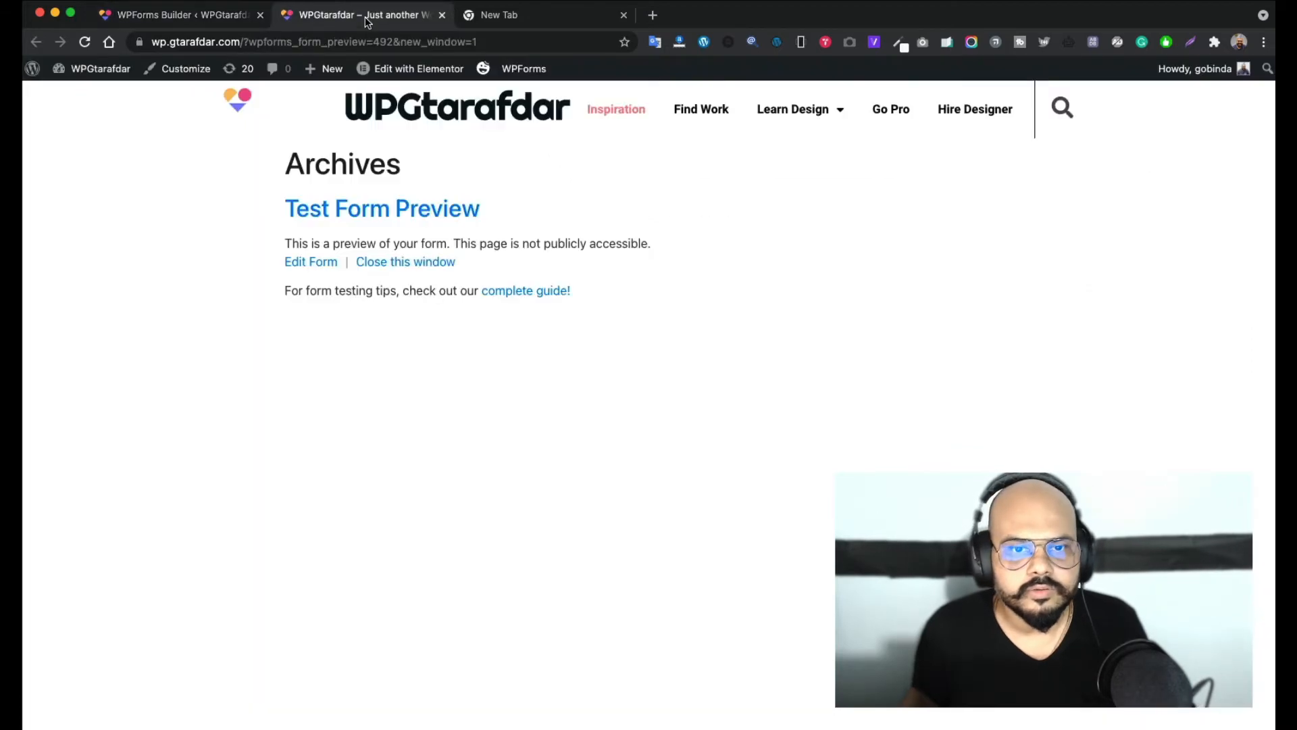
{"action": "key", "text": "super+r"}
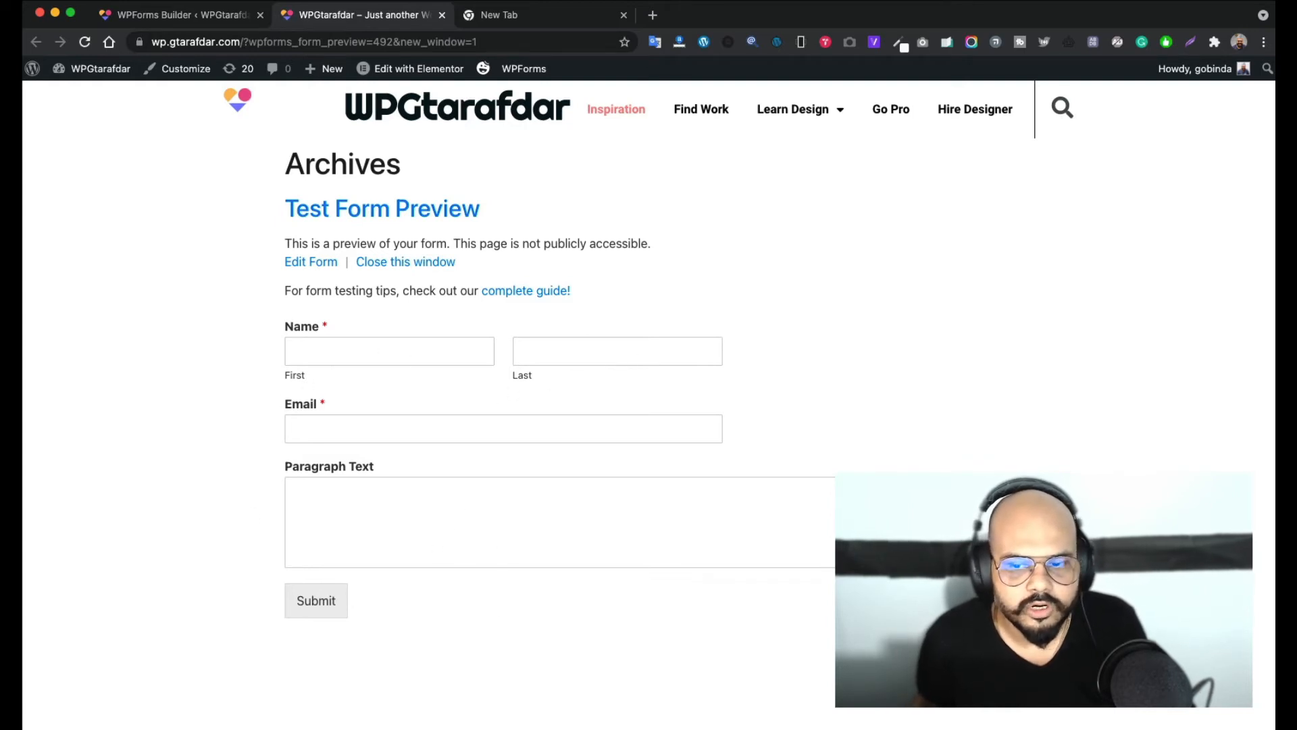
Return to the form builder and open the Name field's label for editing
{"action": "left_click", "coordinate": [223, 15]}
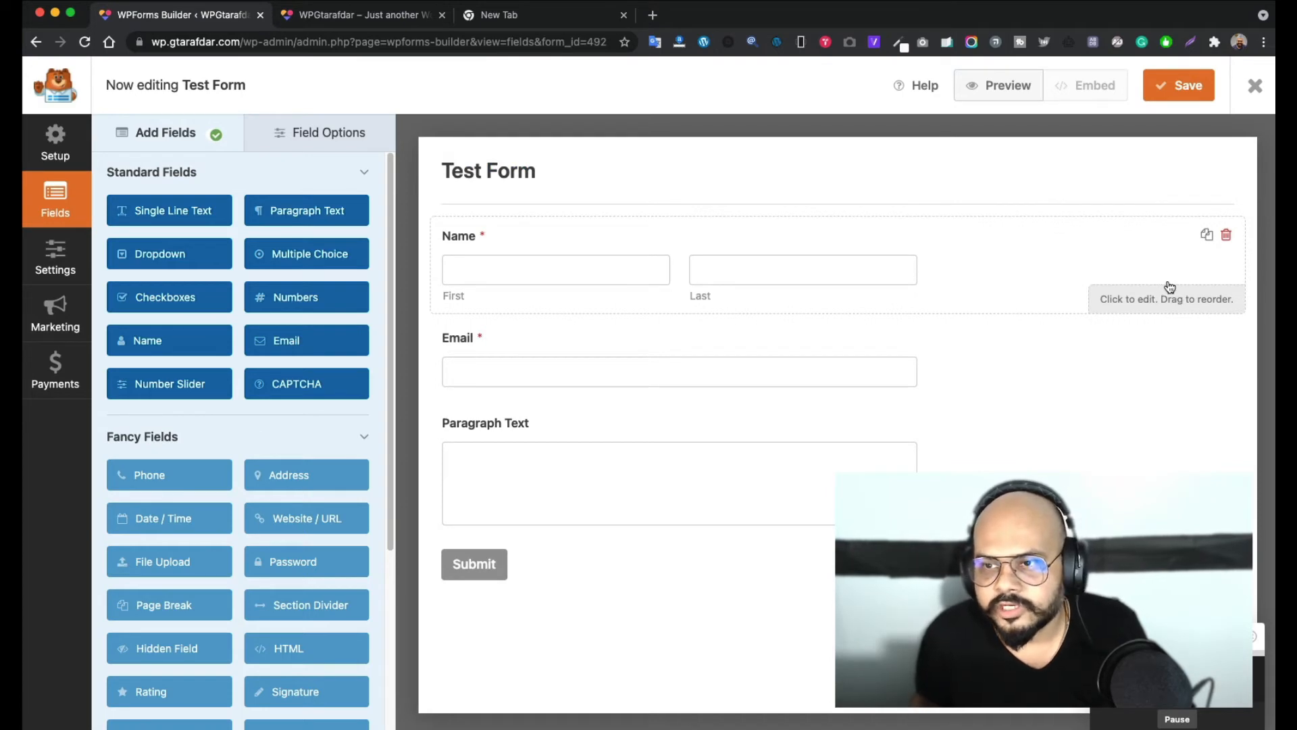
{"action": "left_click", "coordinate": [1130, 308]}
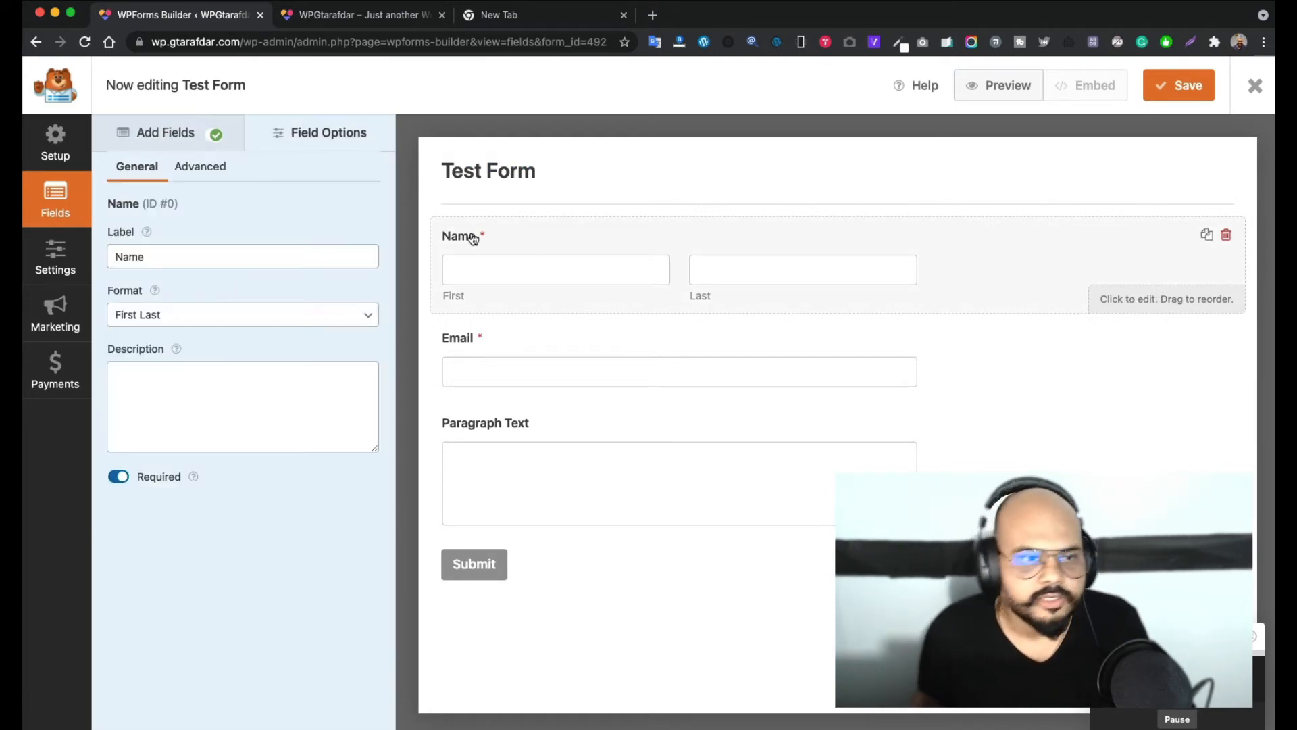
{"action": "left_click", "coordinate": [210, 258]}
{"action": "key", "text": "super+a"}
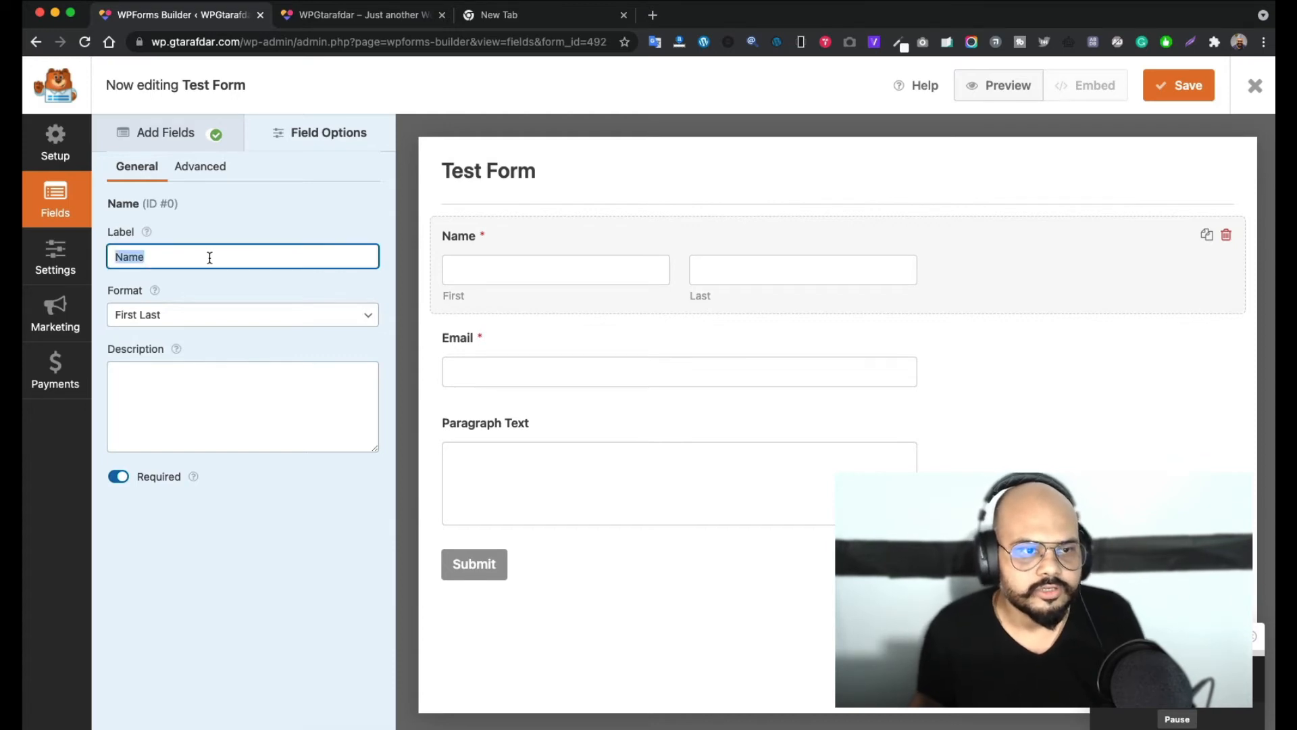
{"action": "left_click", "coordinate": [117, 258]}
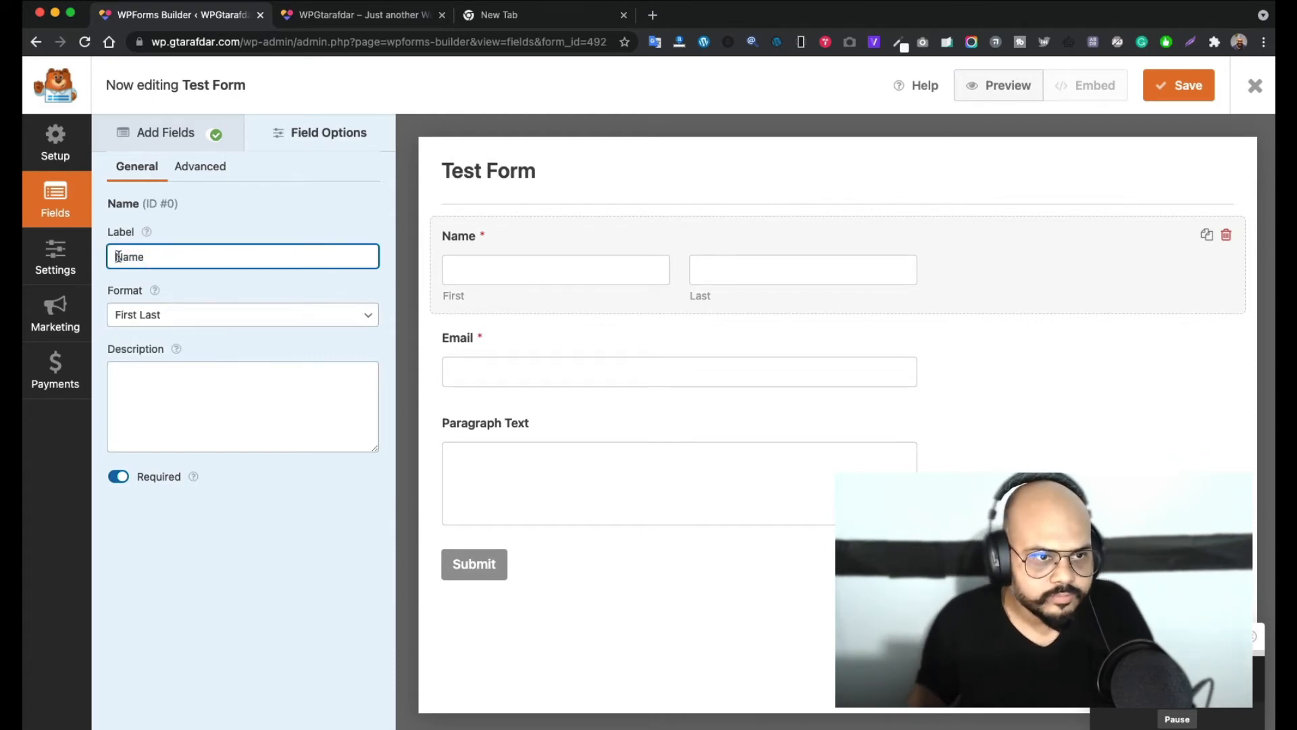
{"action": "type", "text": "Share your"}
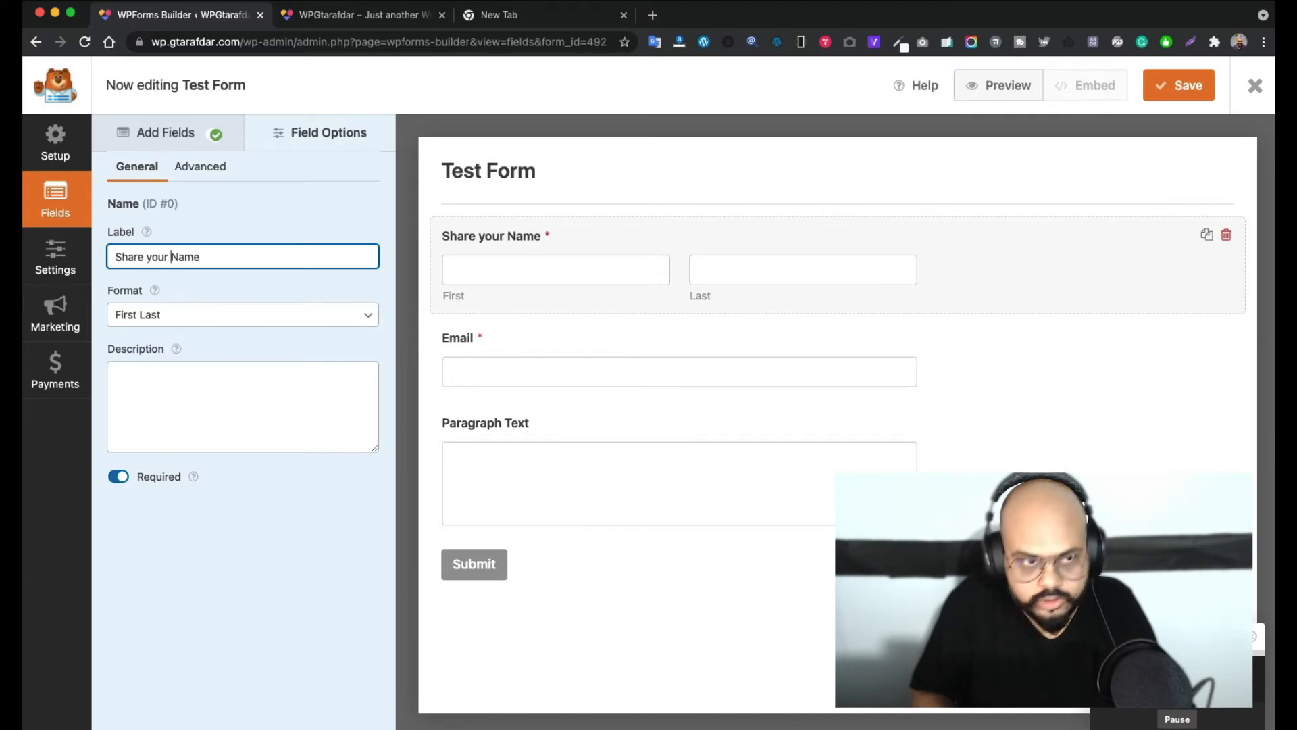
{"action": "key", "text": "BackSpace"}
{"action": "key", "text": "BackSpace"}
{"action": "key", "text": "BackSpace"}
{"action": "key", "text": "BackSpace"}
{"action": "key", "text": "BackSpace"}
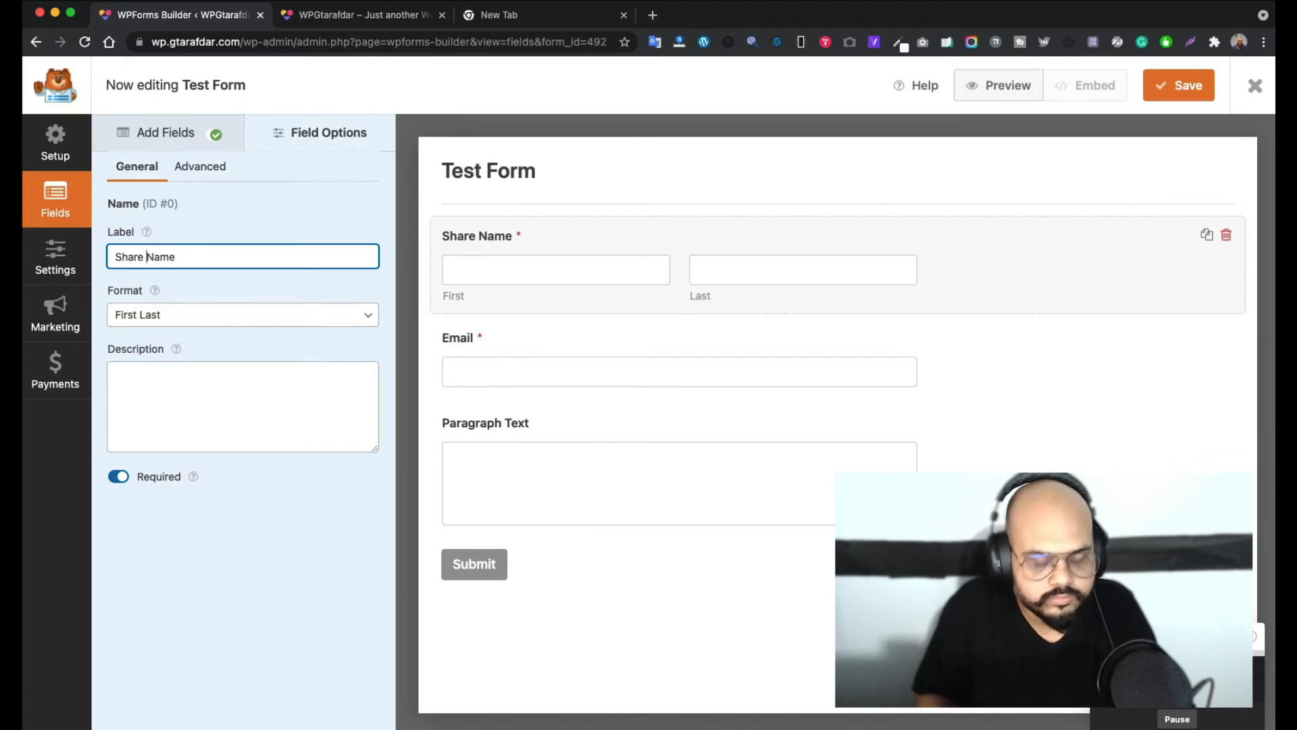
{"action": "key", "text": "BackSpace"}
{"action": "key", "text": "BackSpace"}
{"action": "key", "text": "BackSpace"}
{"action": "key", "text": "BackSpace"}
{"action": "key", "text": "BackSpace"}
{"action": "key", "text": "BackSpace"}
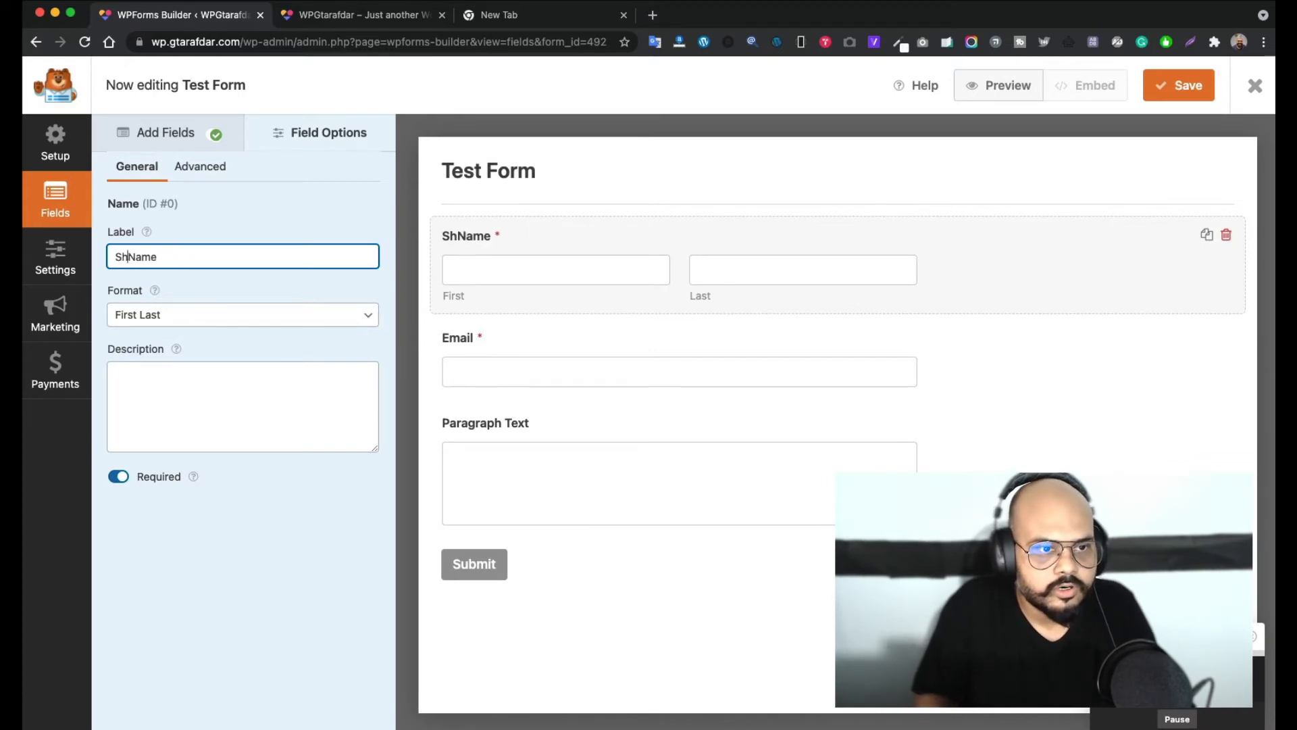
Change the Name field's label to "Your Name Plz"
{"action": "type", "text": "Your"}
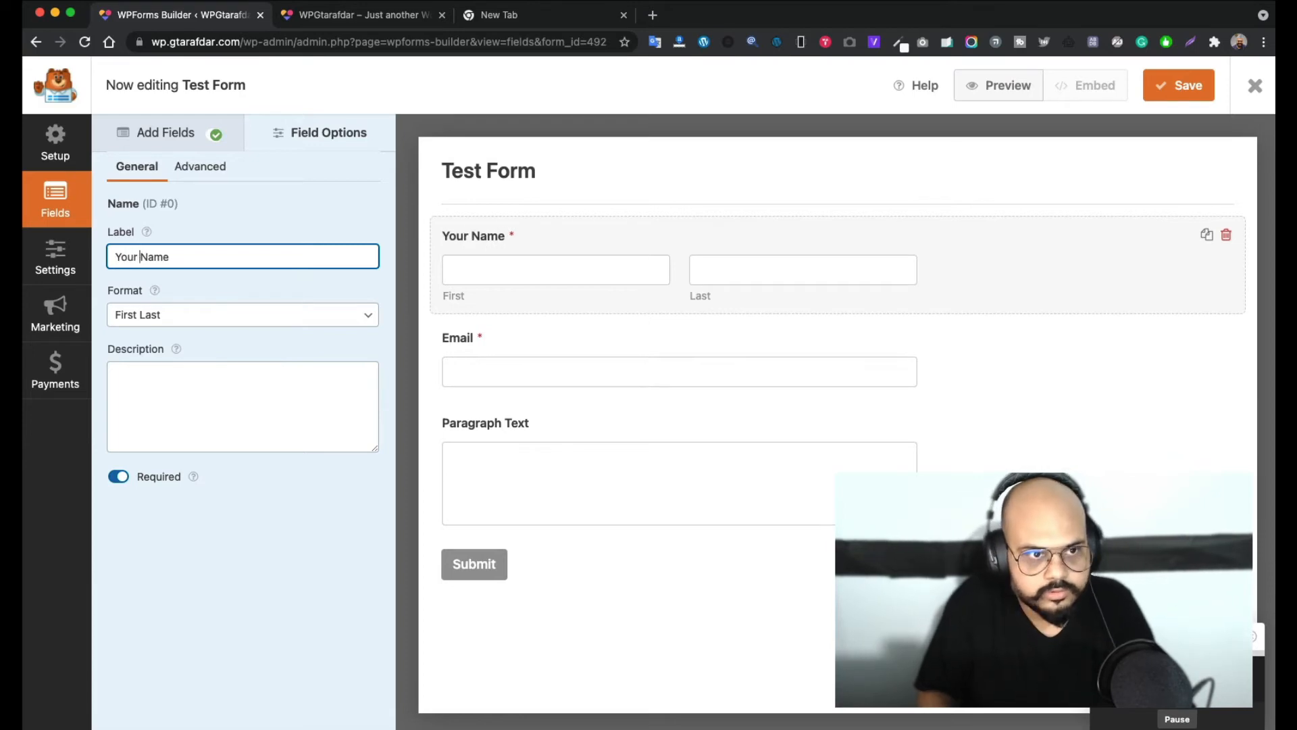
{"action": "type", "text": "lz"}
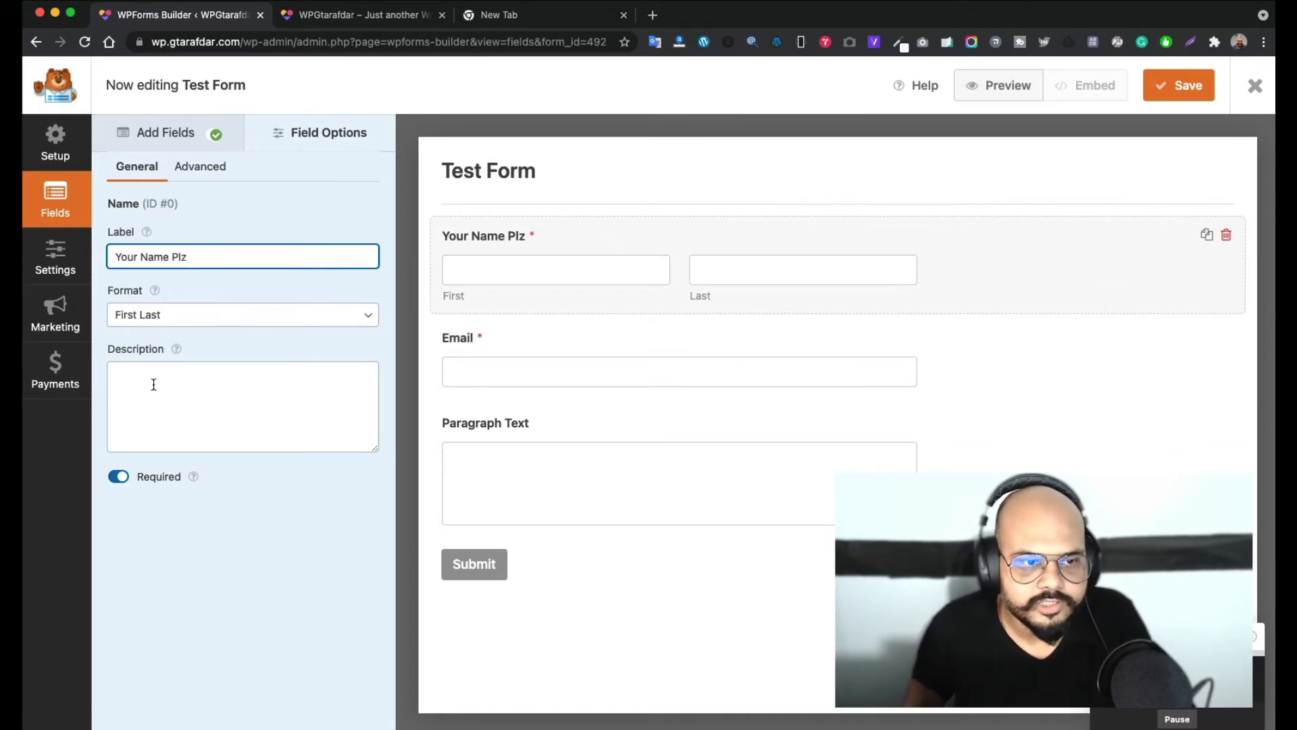
Try the First Middle Last and Simple formats on the name field, return it to First Last, and check its Required option
{"action": "left_click", "coordinate": [195, 329]}
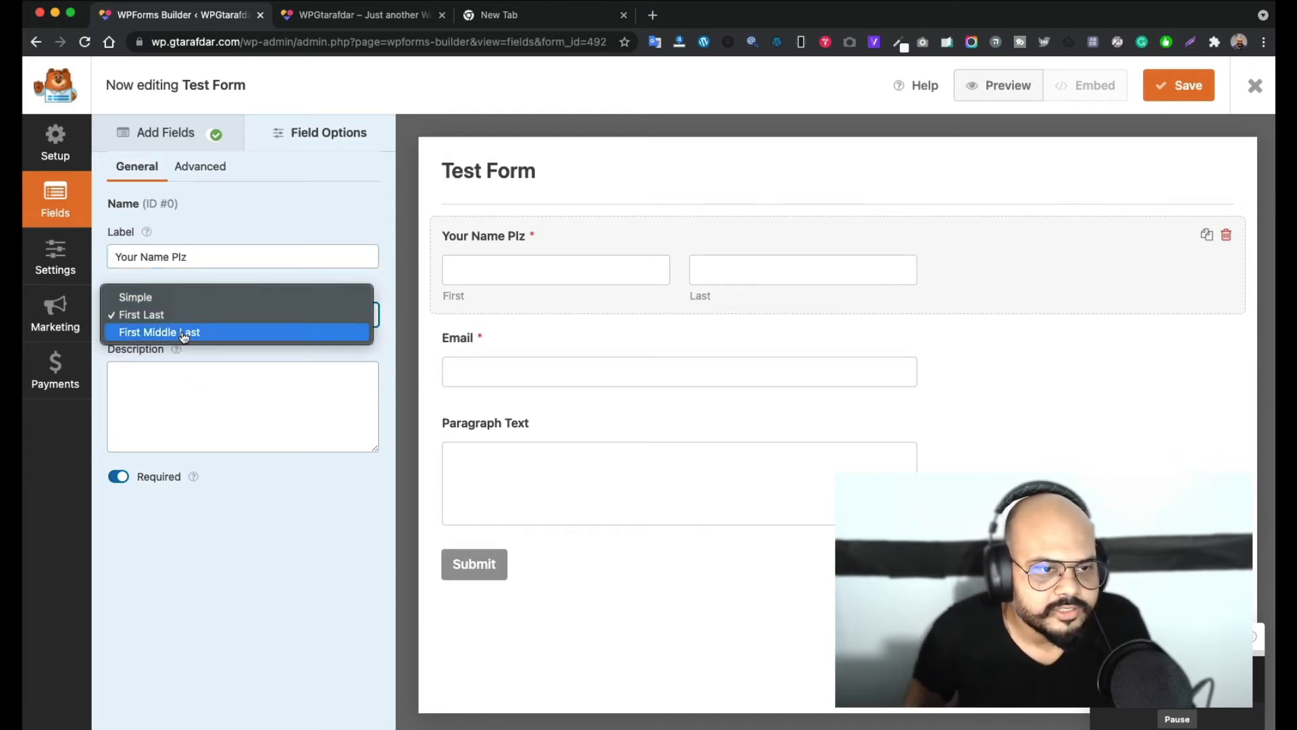
{"action": "left_click", "coordinate": [184, 332]}
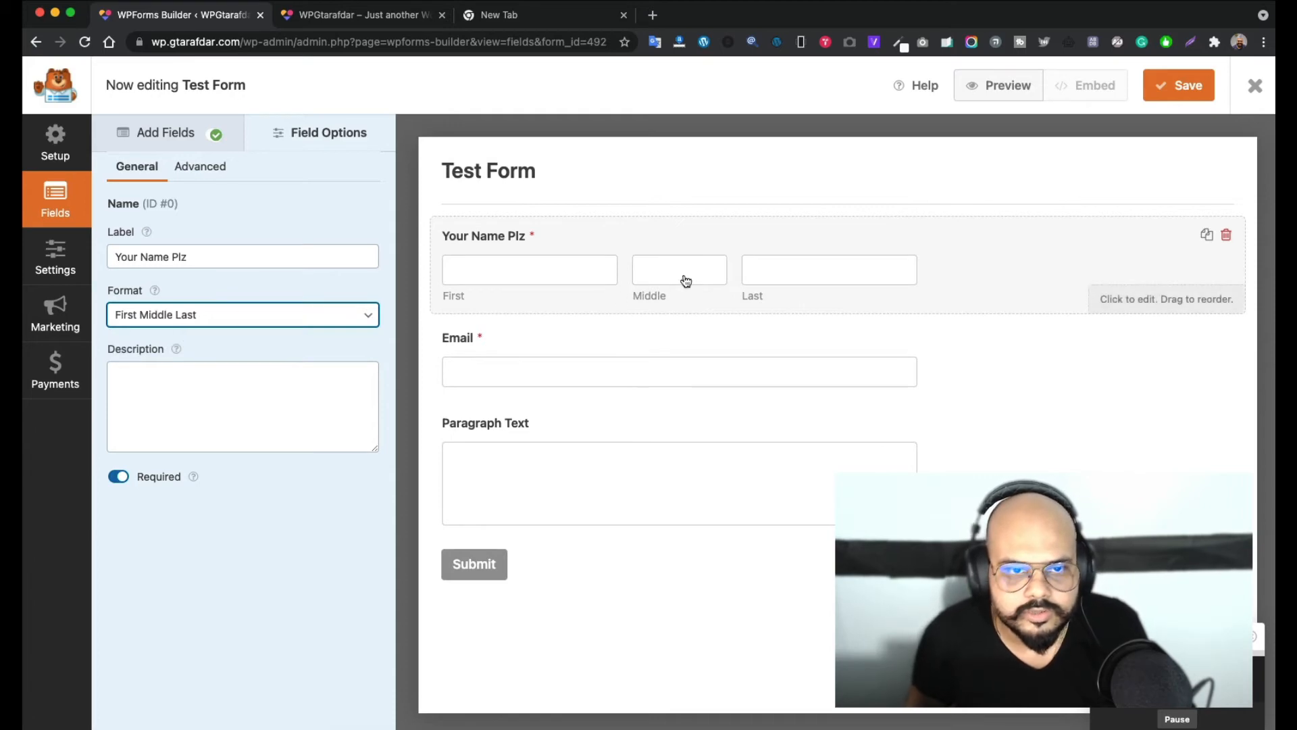
{"action": "left_click", "coordinate": [291, 321]}
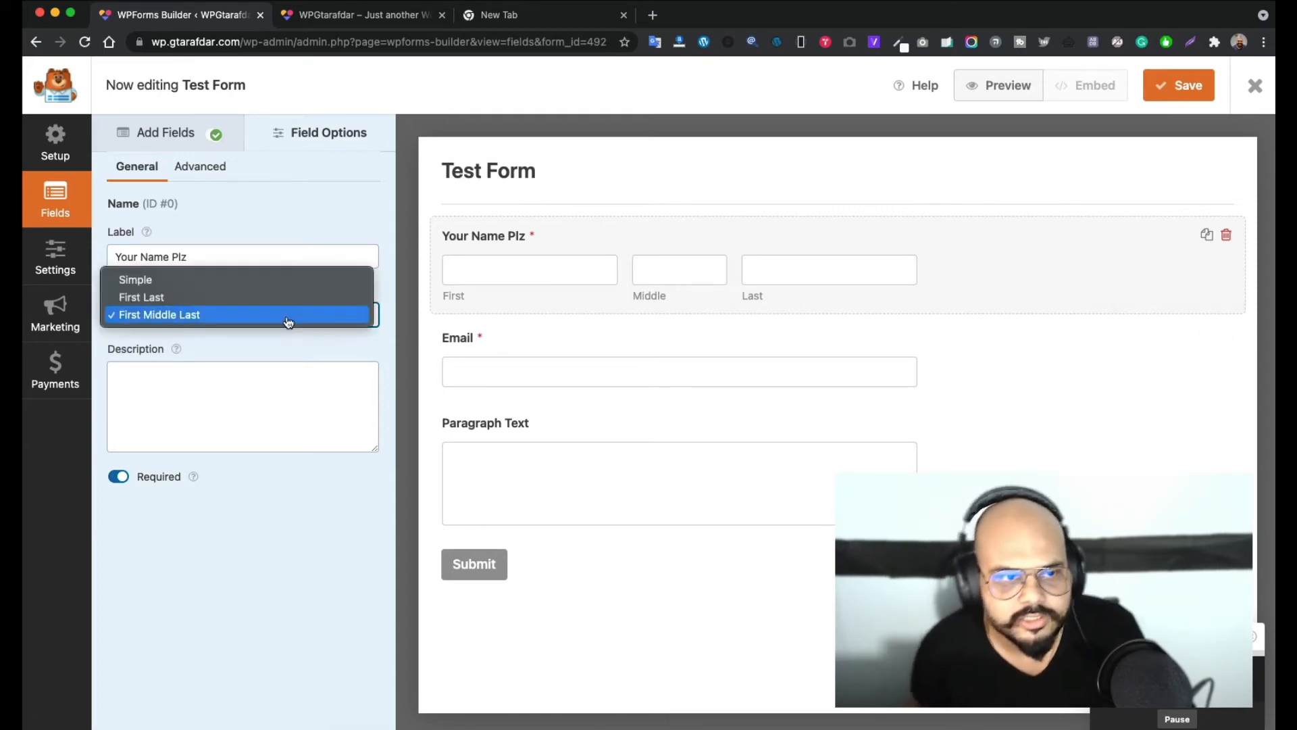
{"action": "left_click", "coordinate": [215, 279]}
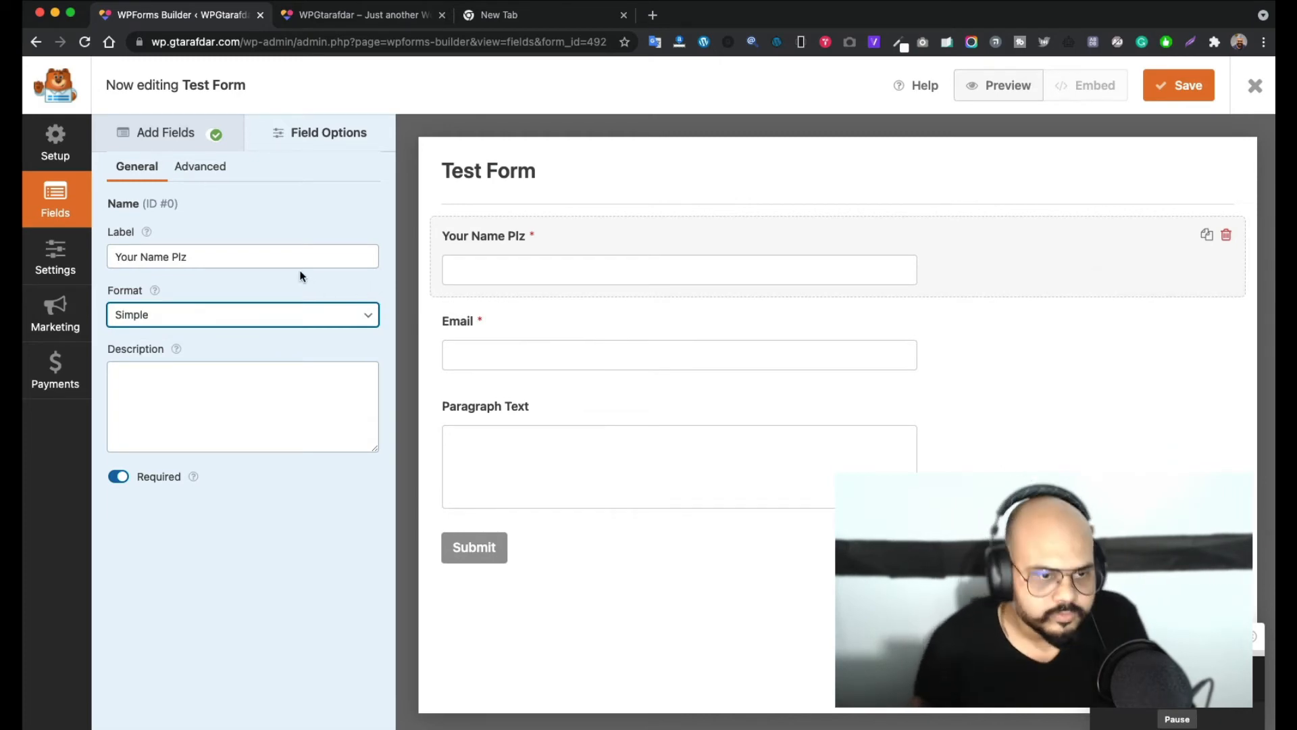
{"action": "left_click", "coordinate": [254, 316]}
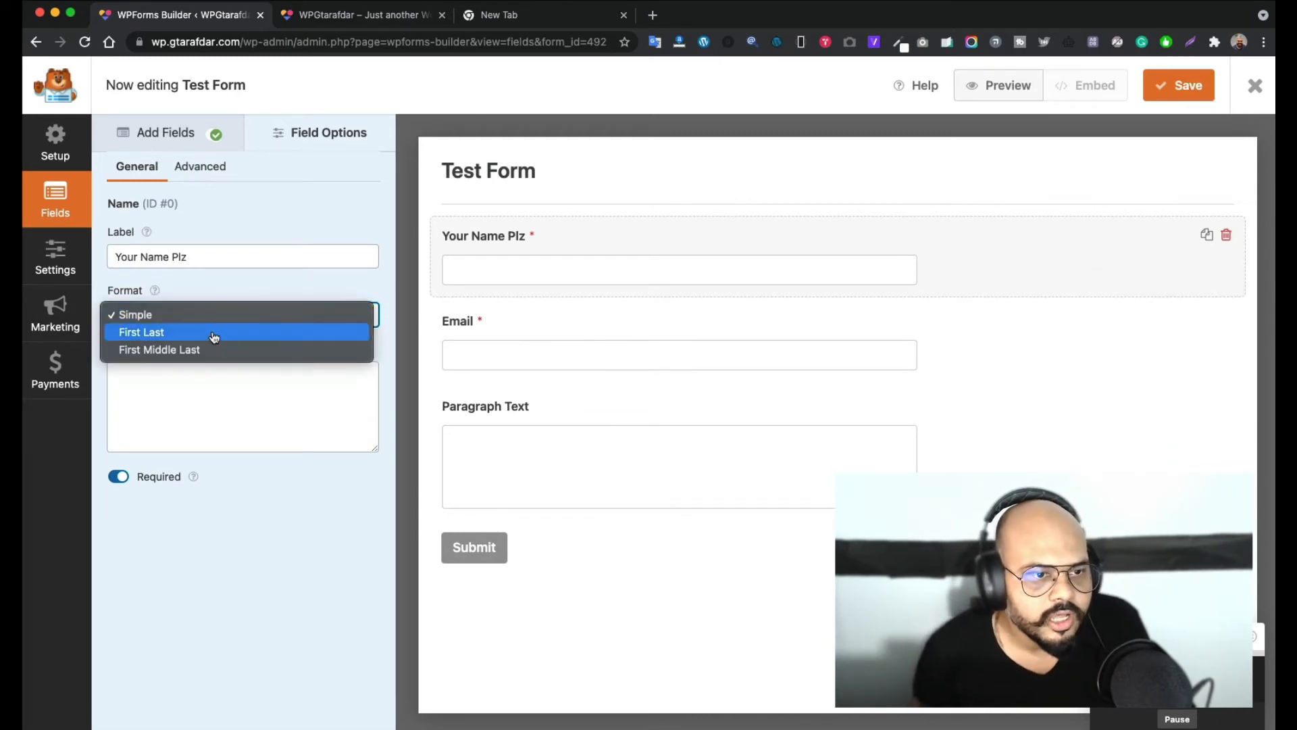
{"action": "left_click", "coordinate": [214, 334]}
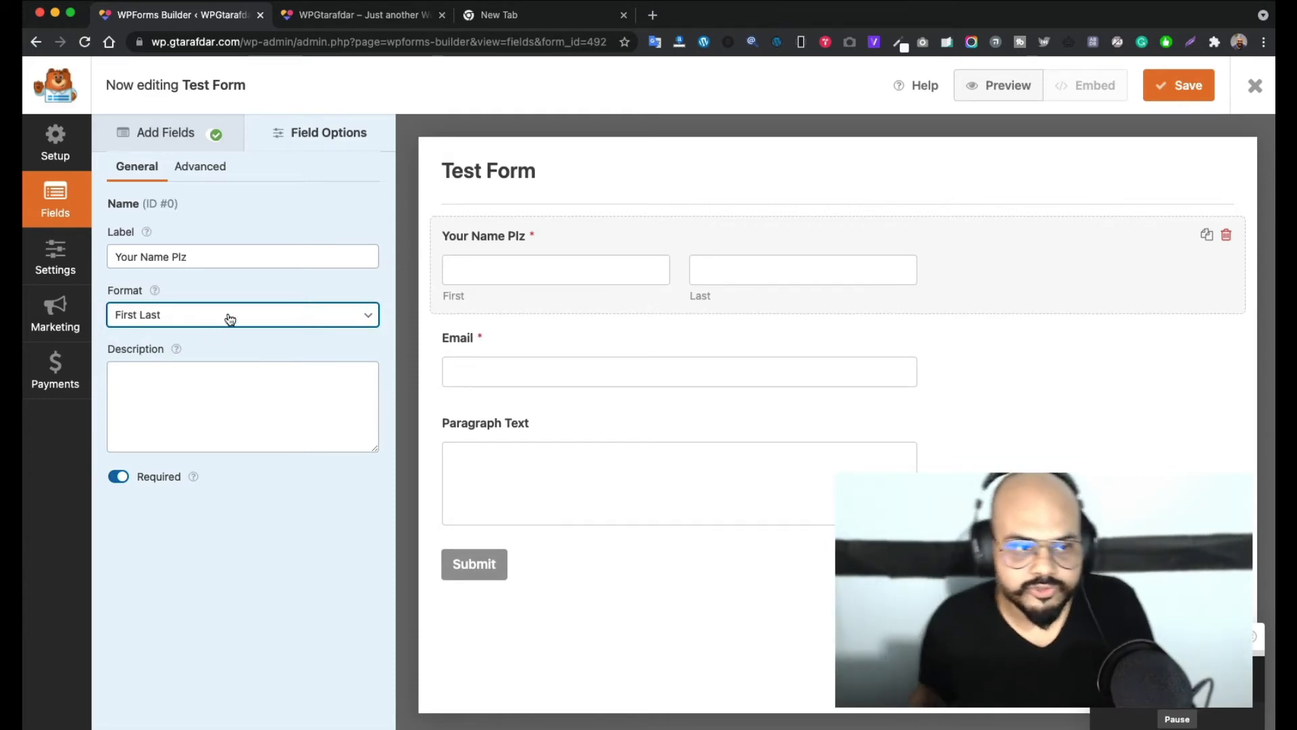
{"action": "left_click", "coordinate": [120, 477]}
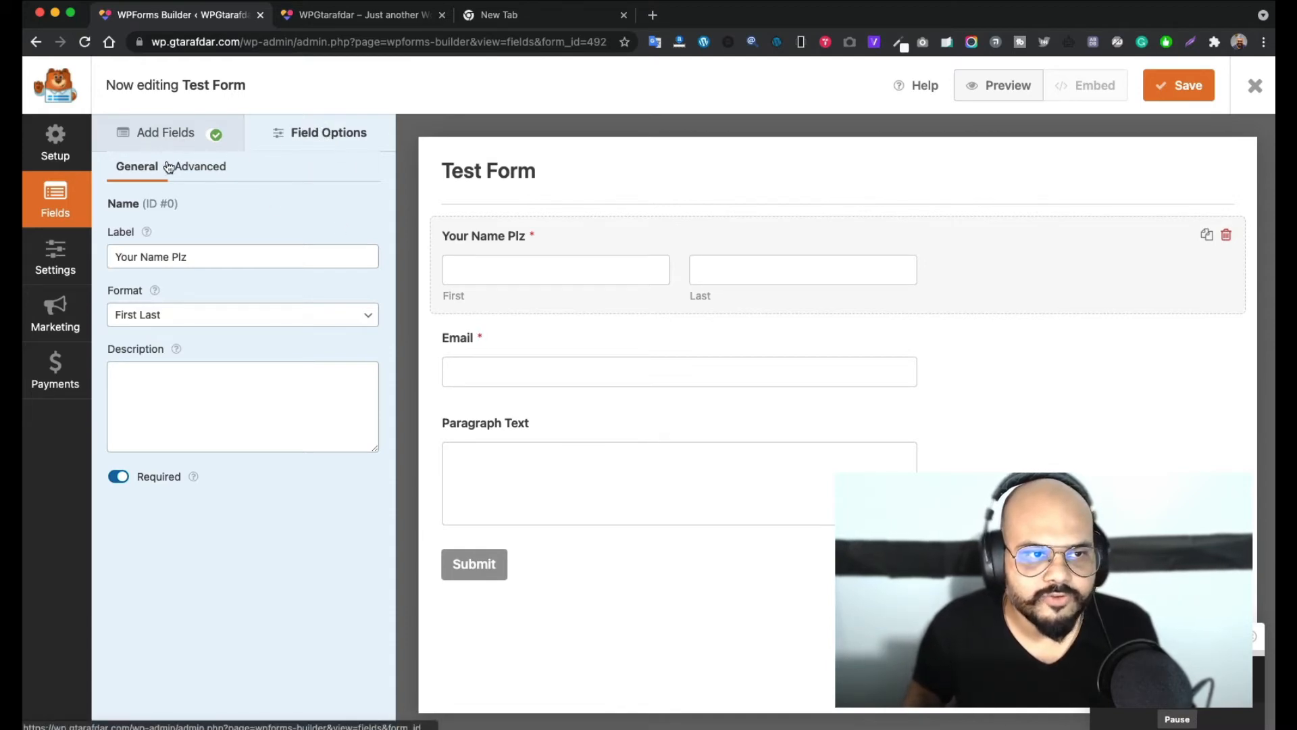
Try the Small and Large field sizes in the name field's advanced options, and set the size back to Medium
{"action": "left_click", "coordinate": [201, 167]}
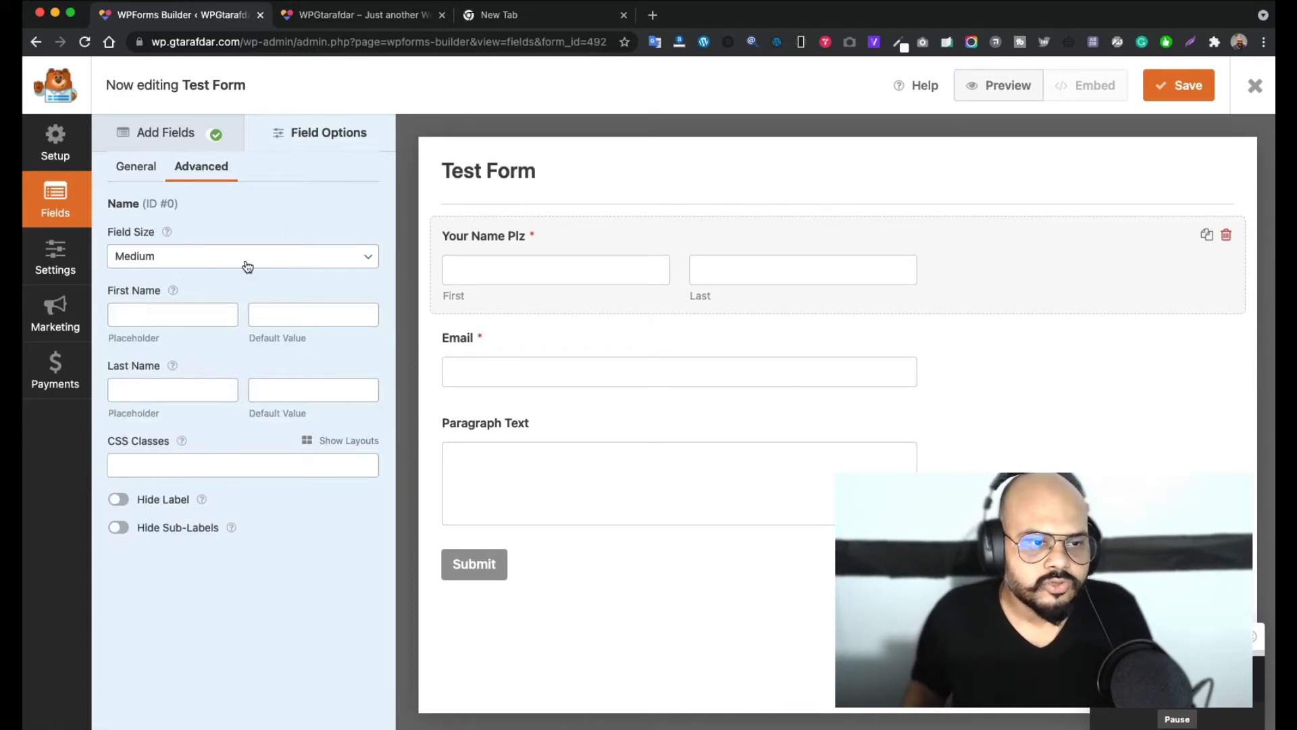
{"action": "left_click", "coordinate": [285, 252]}
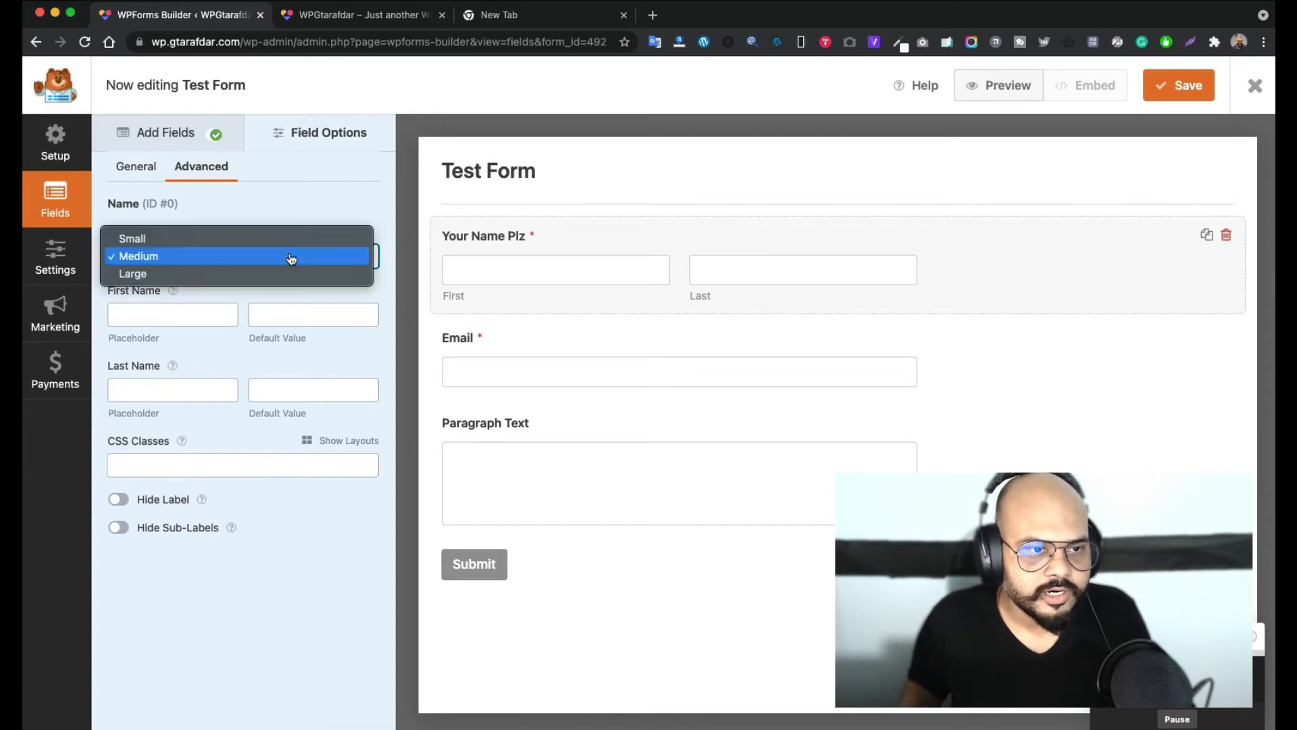
{"action": "left_click", "coordinate": [249, 243]}
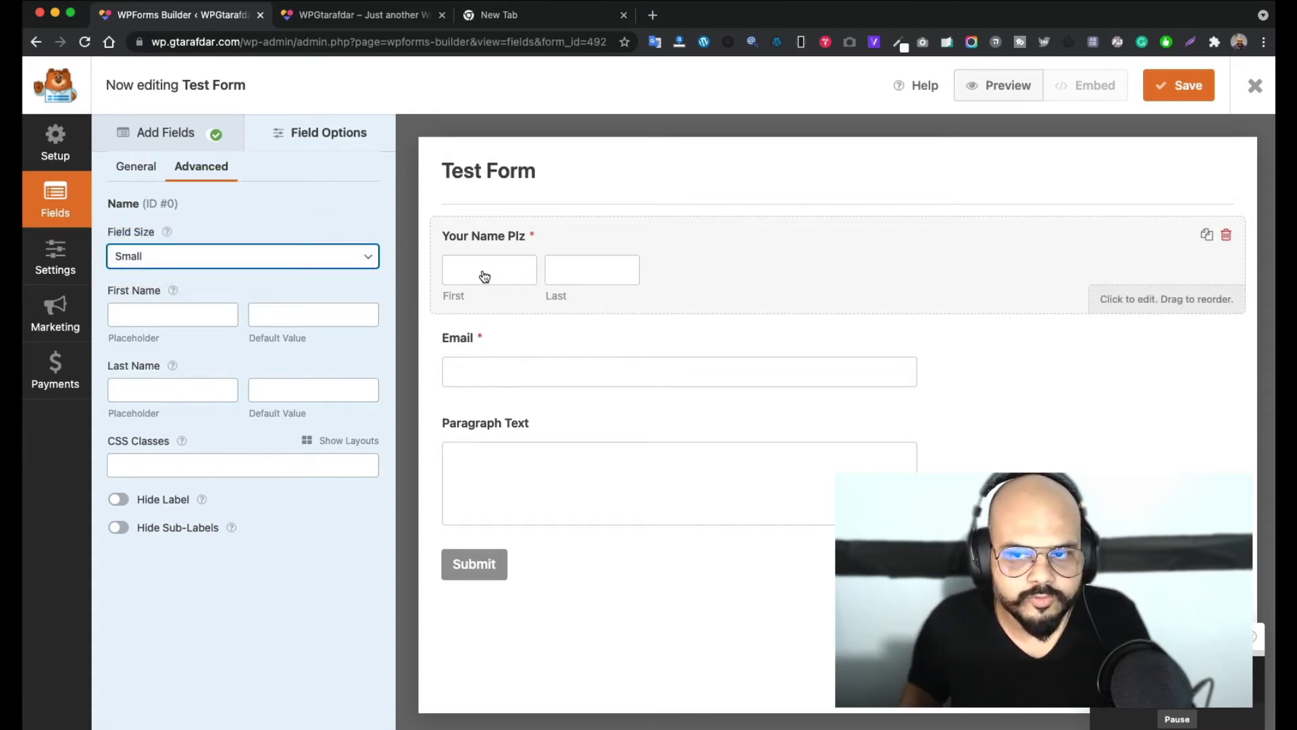
{"action": "left_click", "coordinate": [298, 263]}
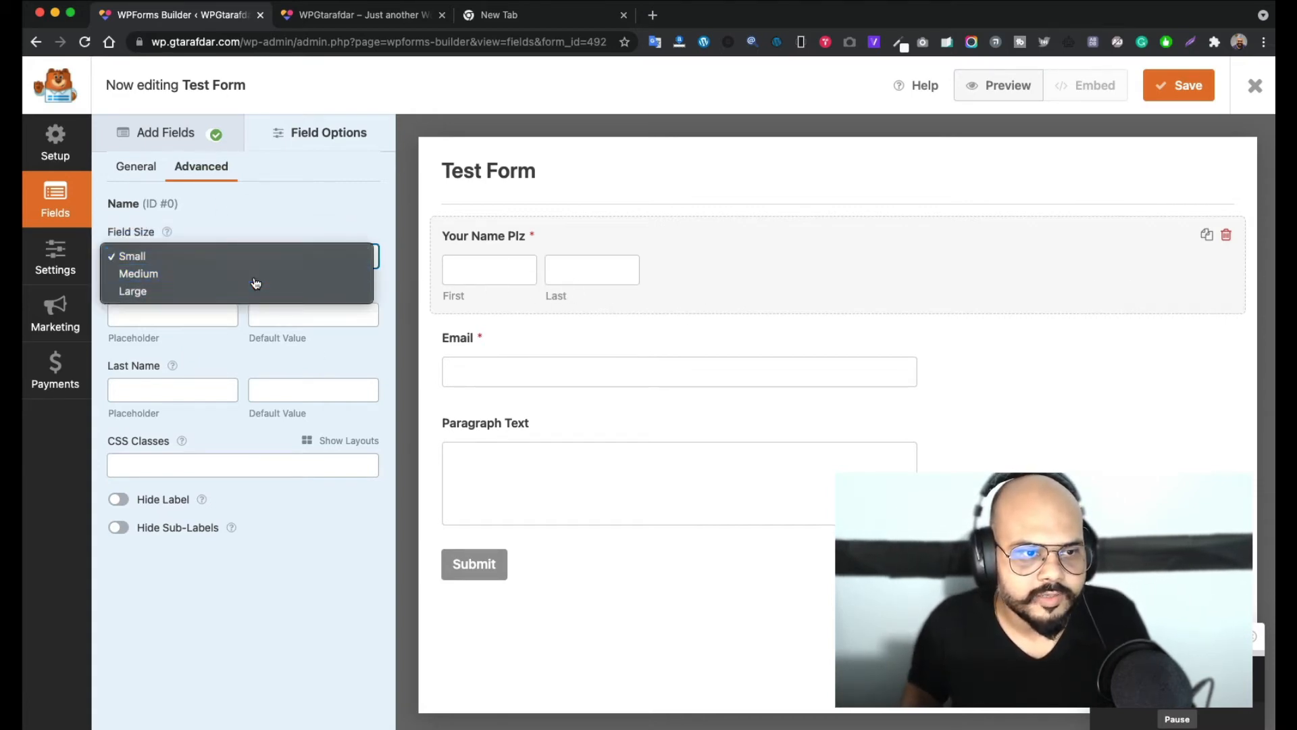
{"action": "left_click", "coordinate": [255, 275]}
{"action": "left_click", "coordinate": [284, 263]}
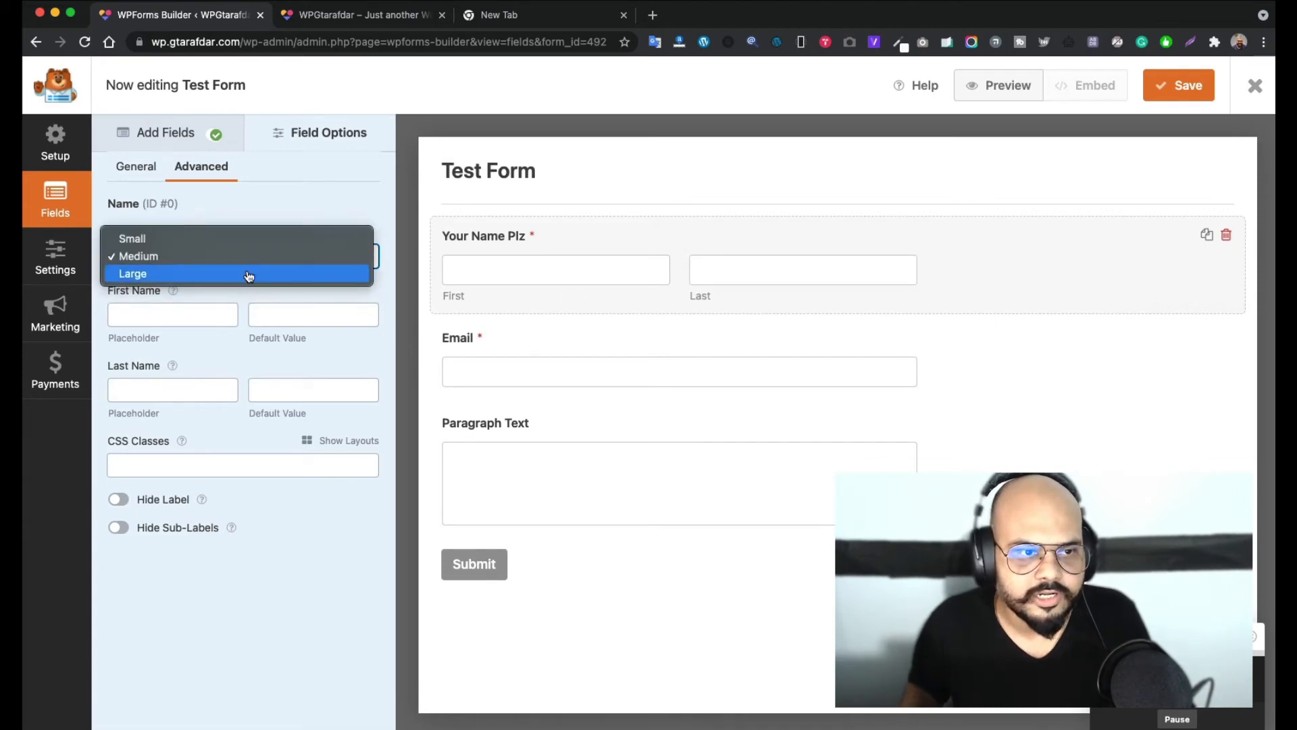
{"action": "left_click", "coordinate": [250, 274]}
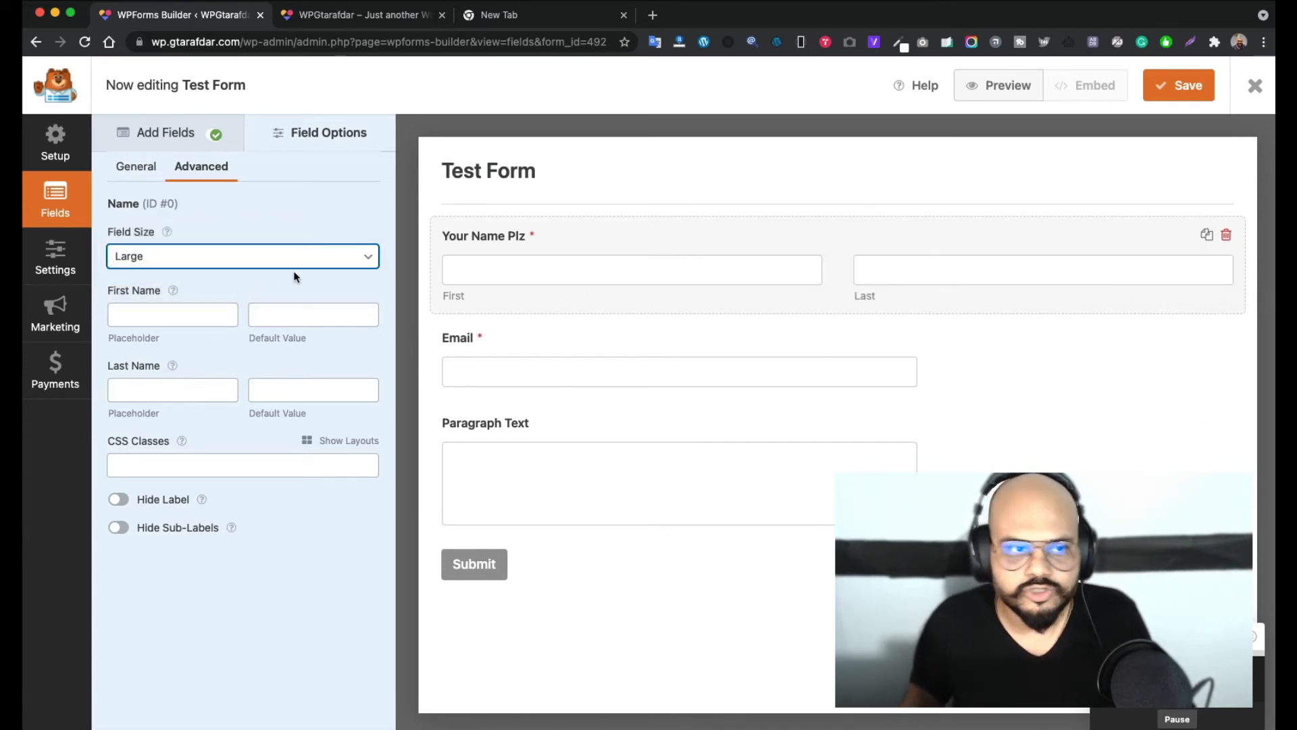
{"action": "left_click", "coordinate": [290, 260]}
{"action": "left_click", "coordinate": [230, 237]}
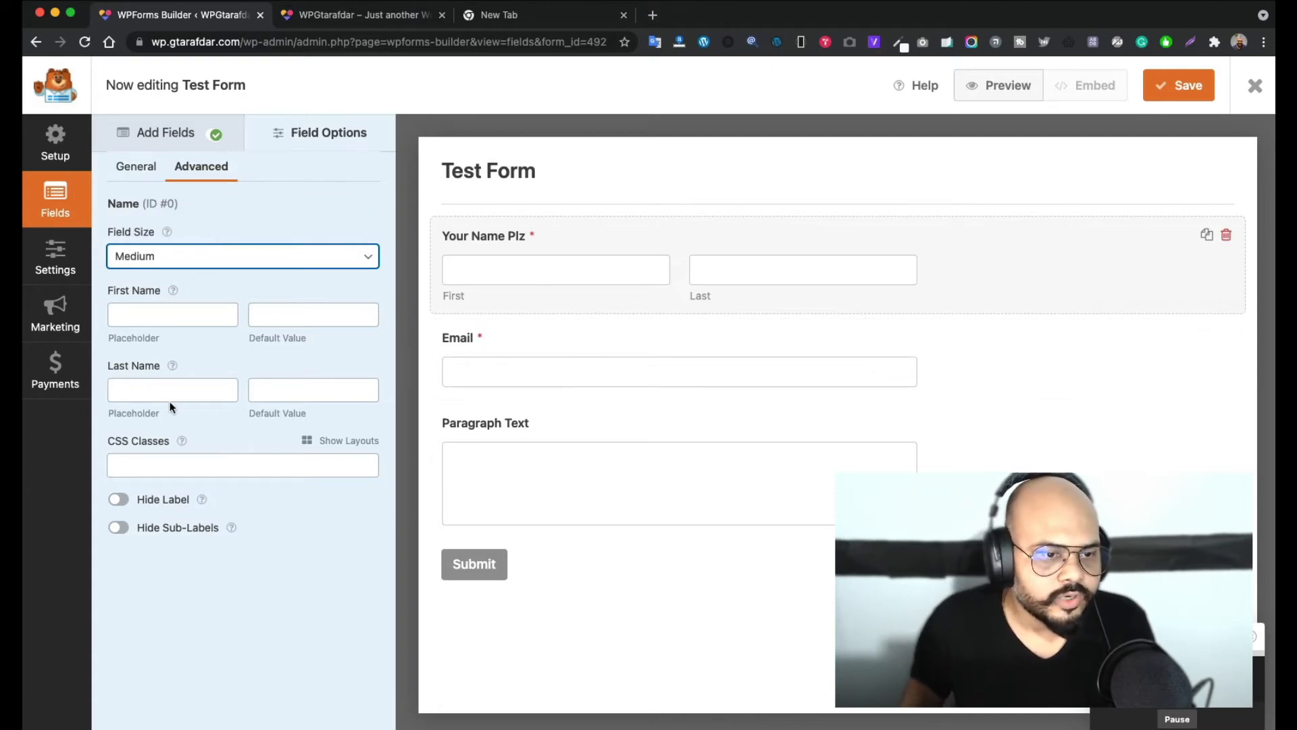
Try the name field's Hide Label and Hide Sub-Labels options, leaving both off
{"action": "left_click", "coordinate": [124, 500]}
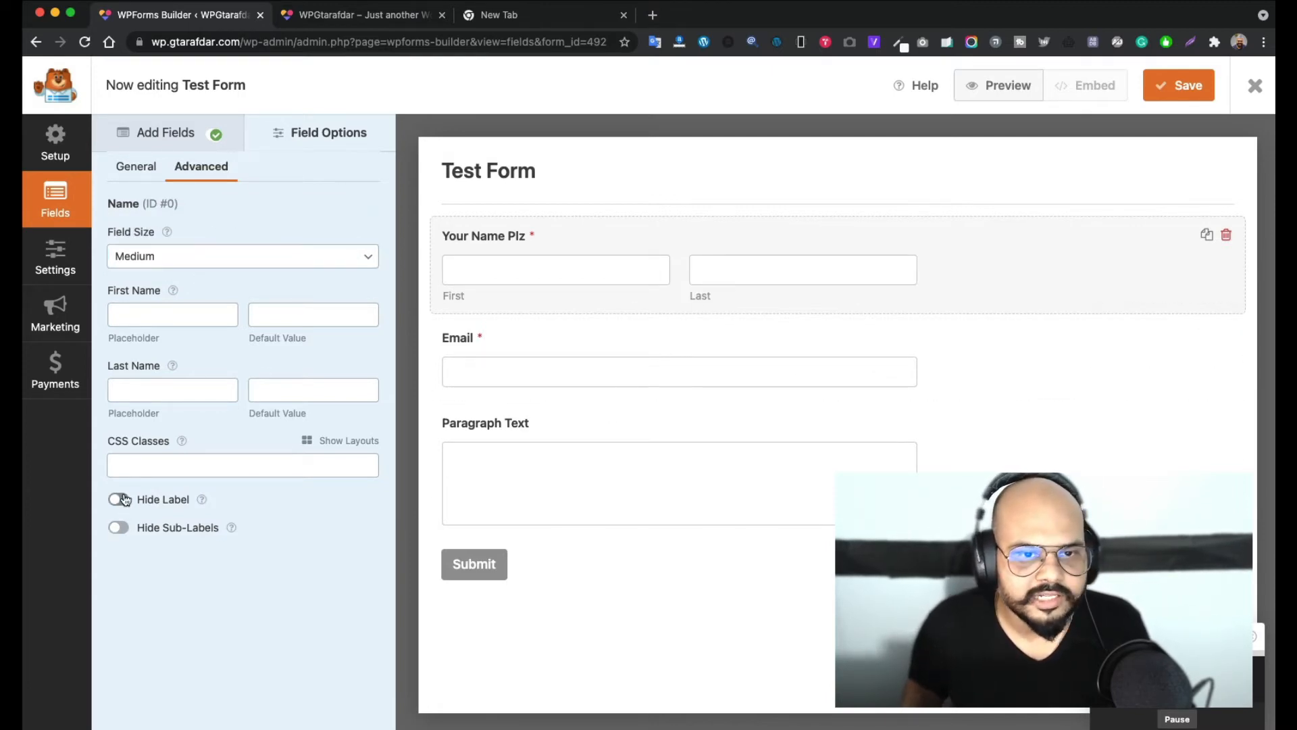
{"action": "left_click", "coordinate": [126, 500]}
{"action": "left_click", "coordinate": [124, 529]}
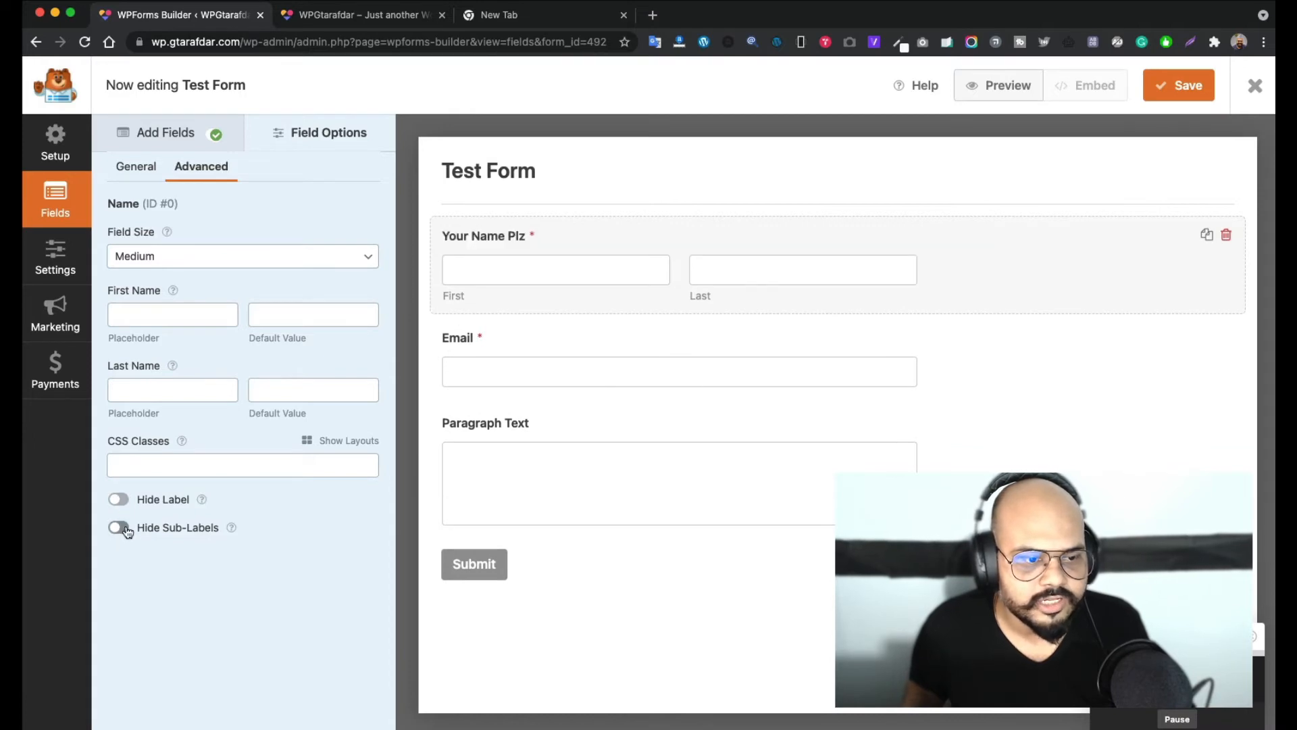
{"action": "left_click", "coordinate": [126, 529]}
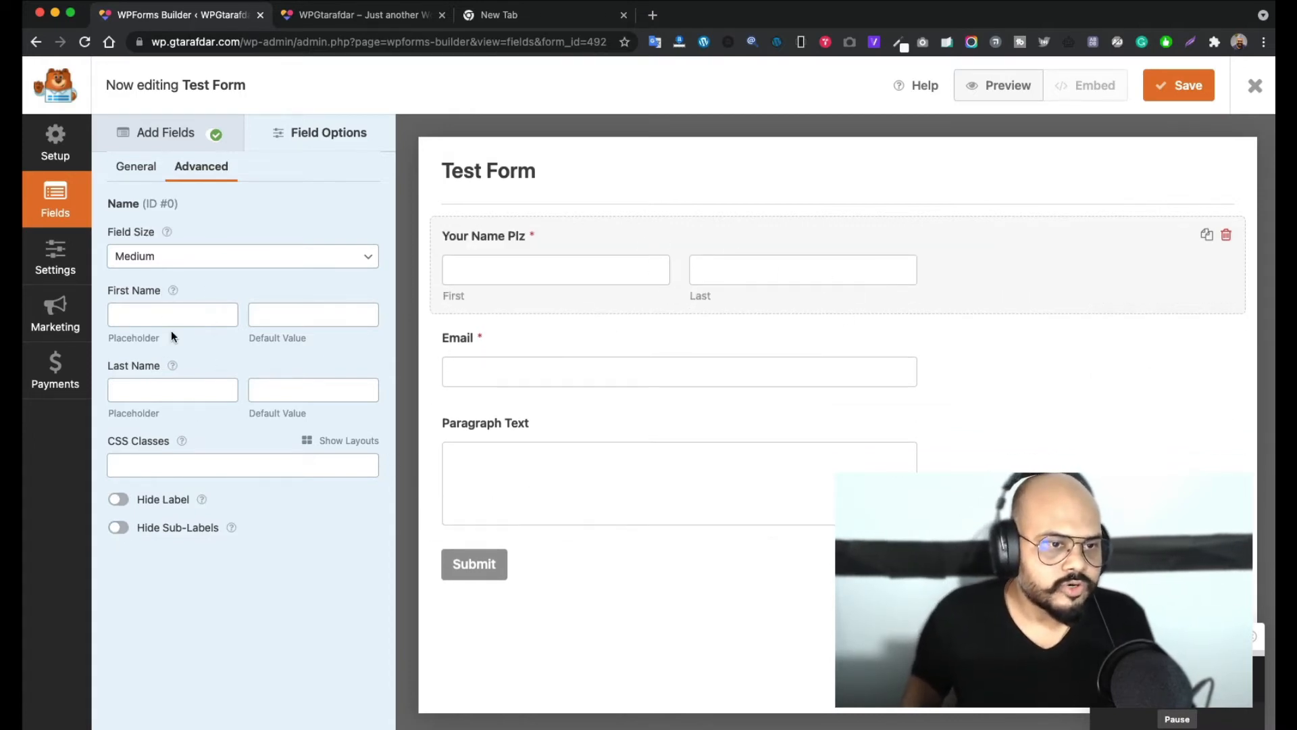
Enter a sample first name as the placeholder for the First Name input
{"action": "left_click", "coordinate": [149, 316]}
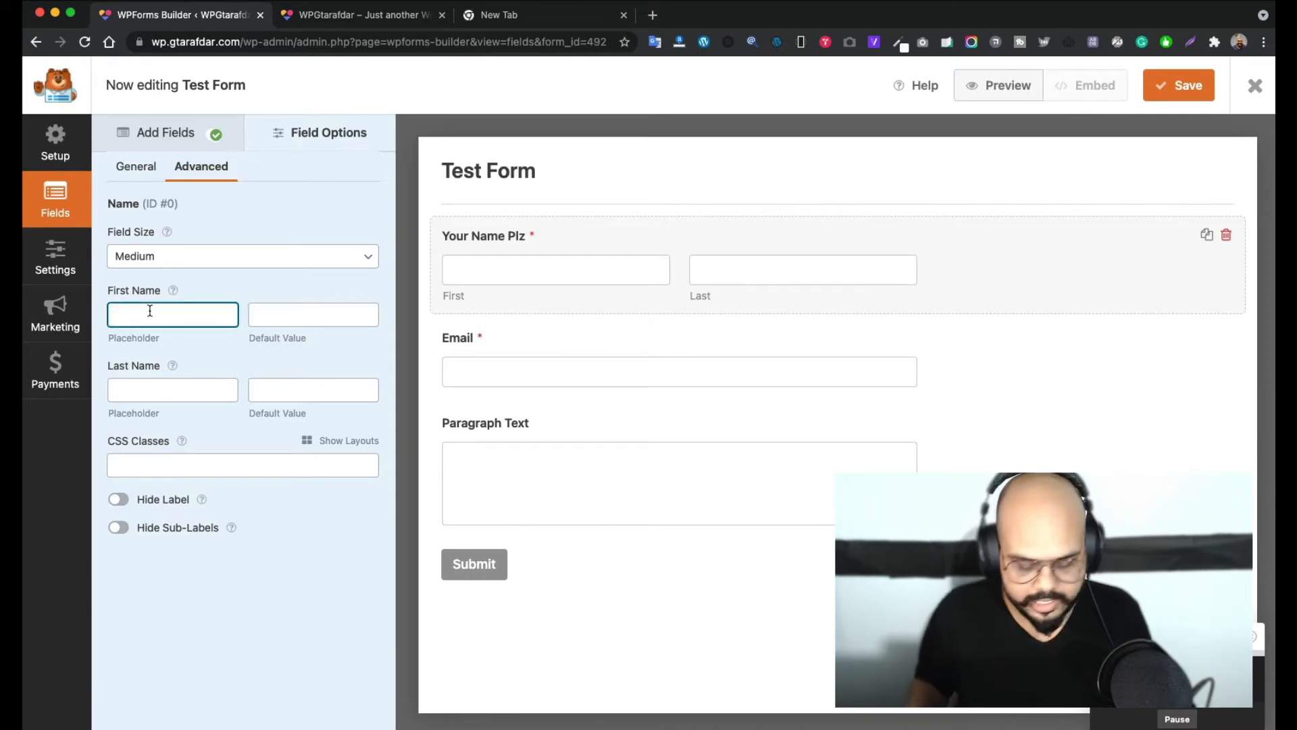
{"action": "type", "text": "John"}
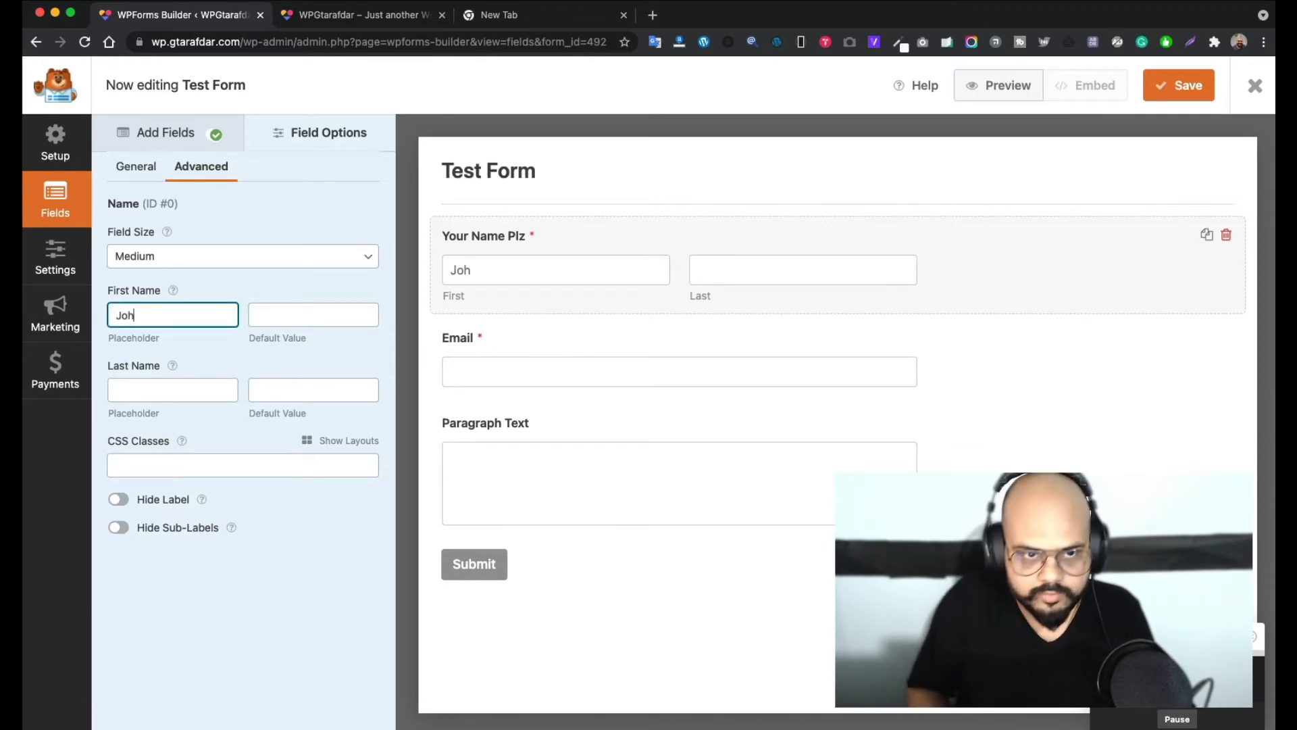
{"action": "left_click", "coordinate": [335, 318]}
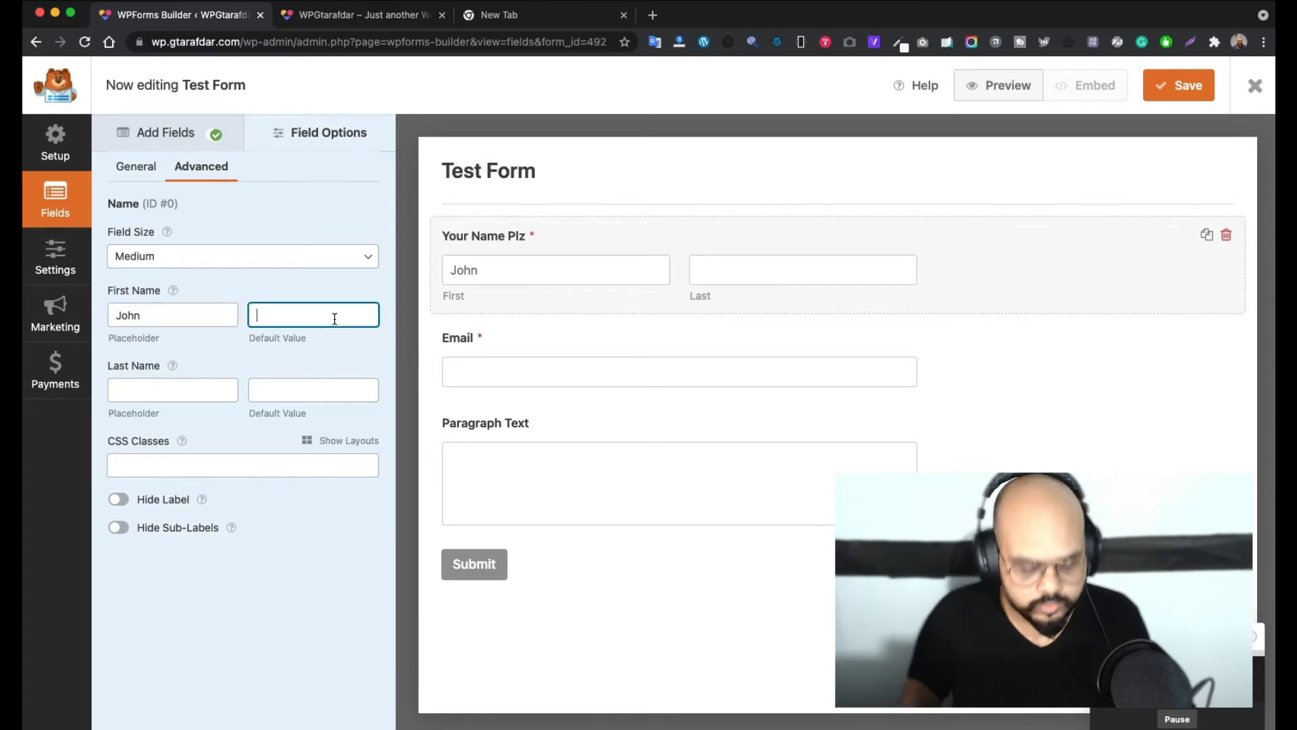
{"action": "type", "text": "Doe"}
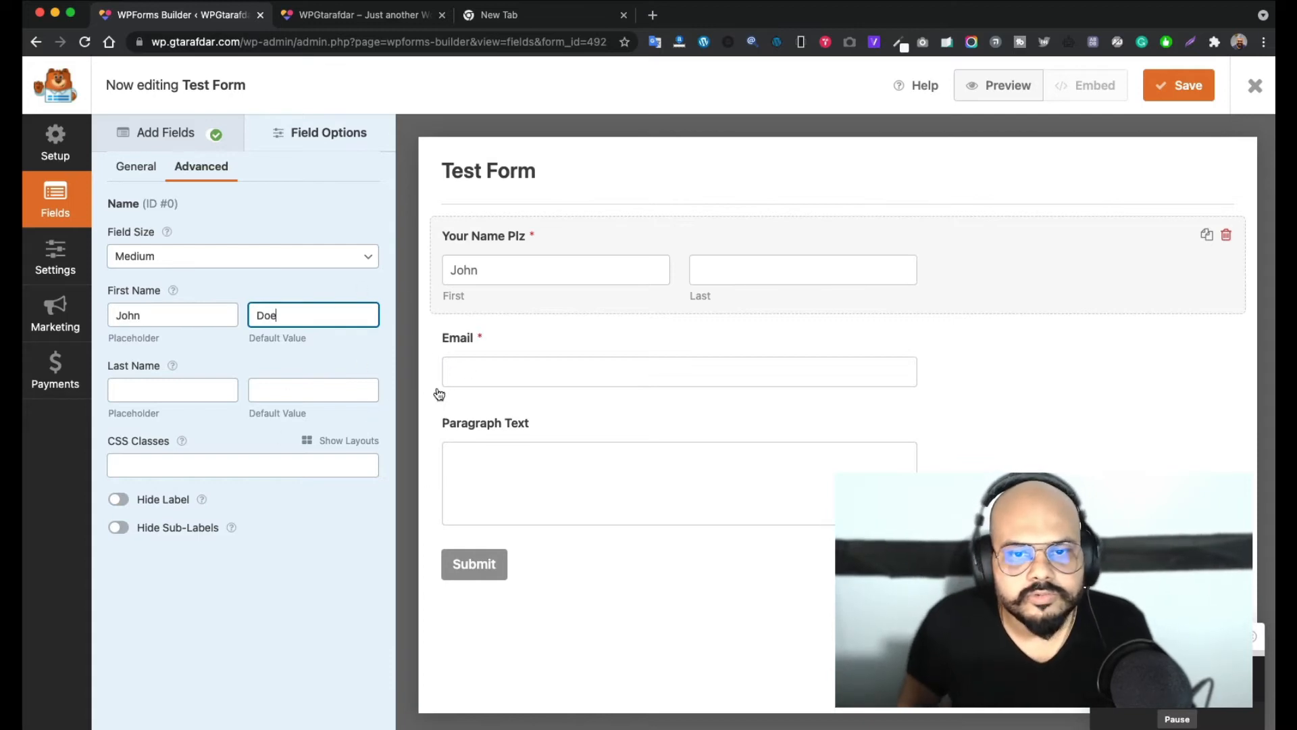
{"action": "left_click", "coordinate": [265, 545]}
{"action": "double_click", "coordinate": [290, 318]}
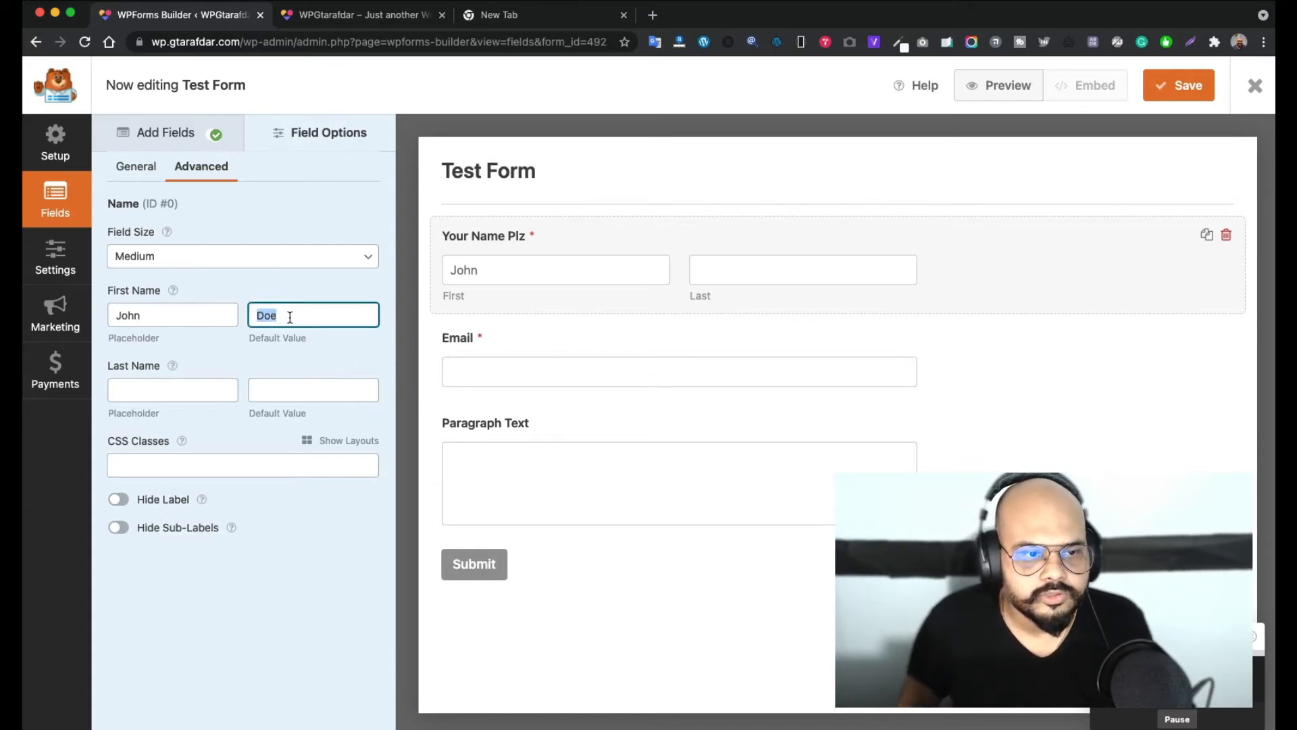
{"action": "key", "text": "BackSpace"}
Enter a sample last name as the placeholder for the Last Name input
{"action": "left_click", "coordinate": [201, 390]}
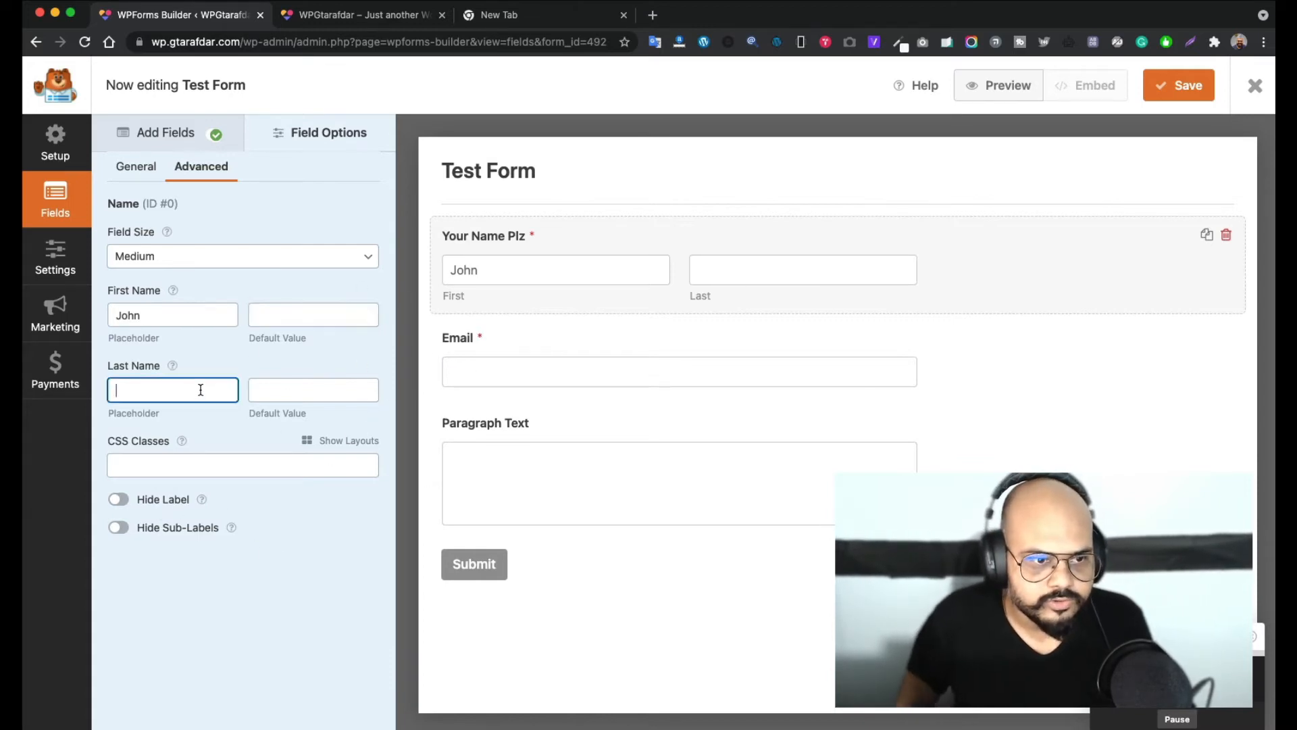
{"action": "type", "text": "Doe"}
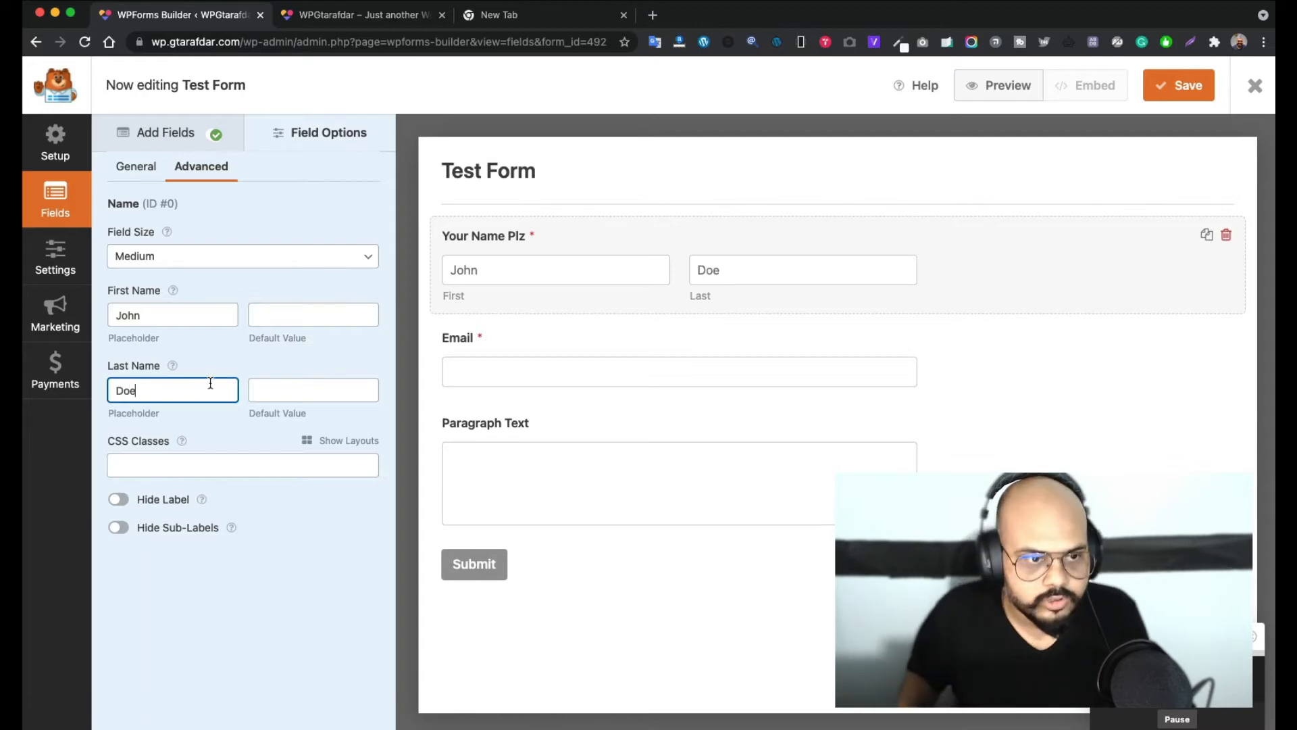
{"action": "left_click", "coordinate": [285, 641]}
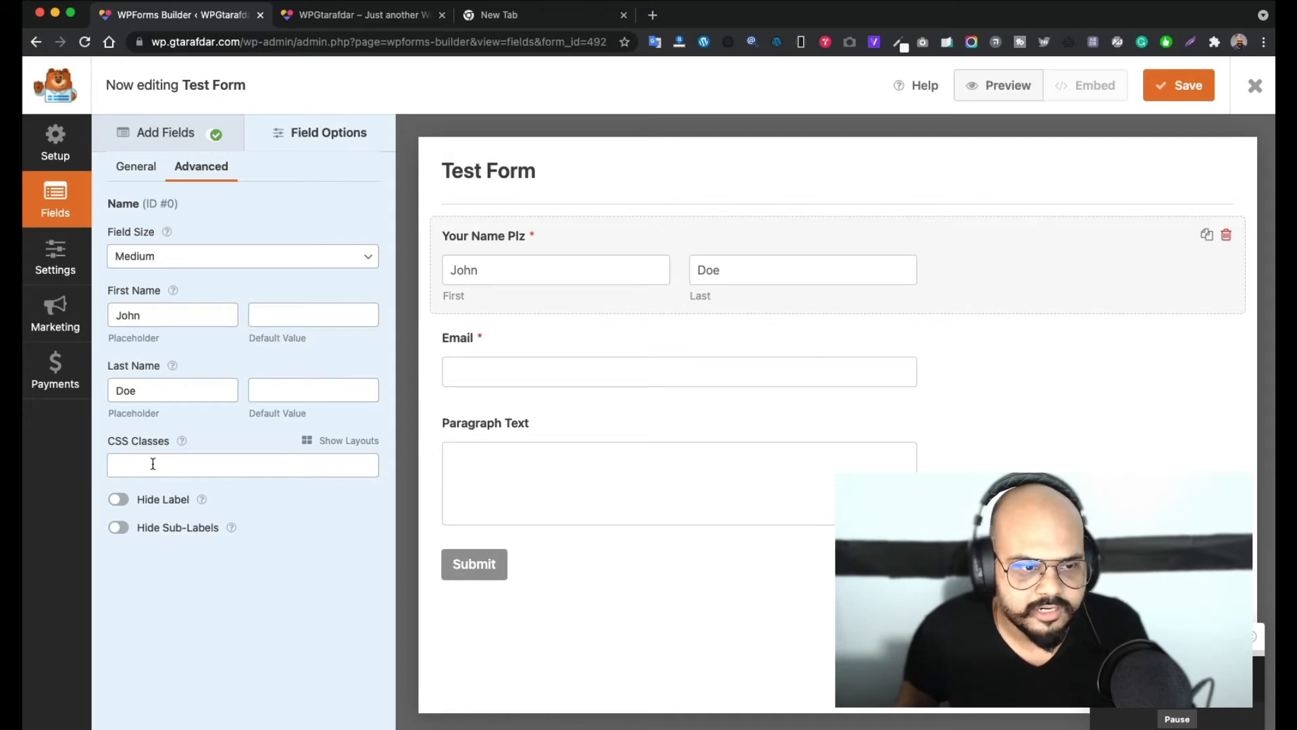
Check the layout choices for the name field's CSS classes, and save the form
{"action": "left_click", "coordinate": [350, 442]}
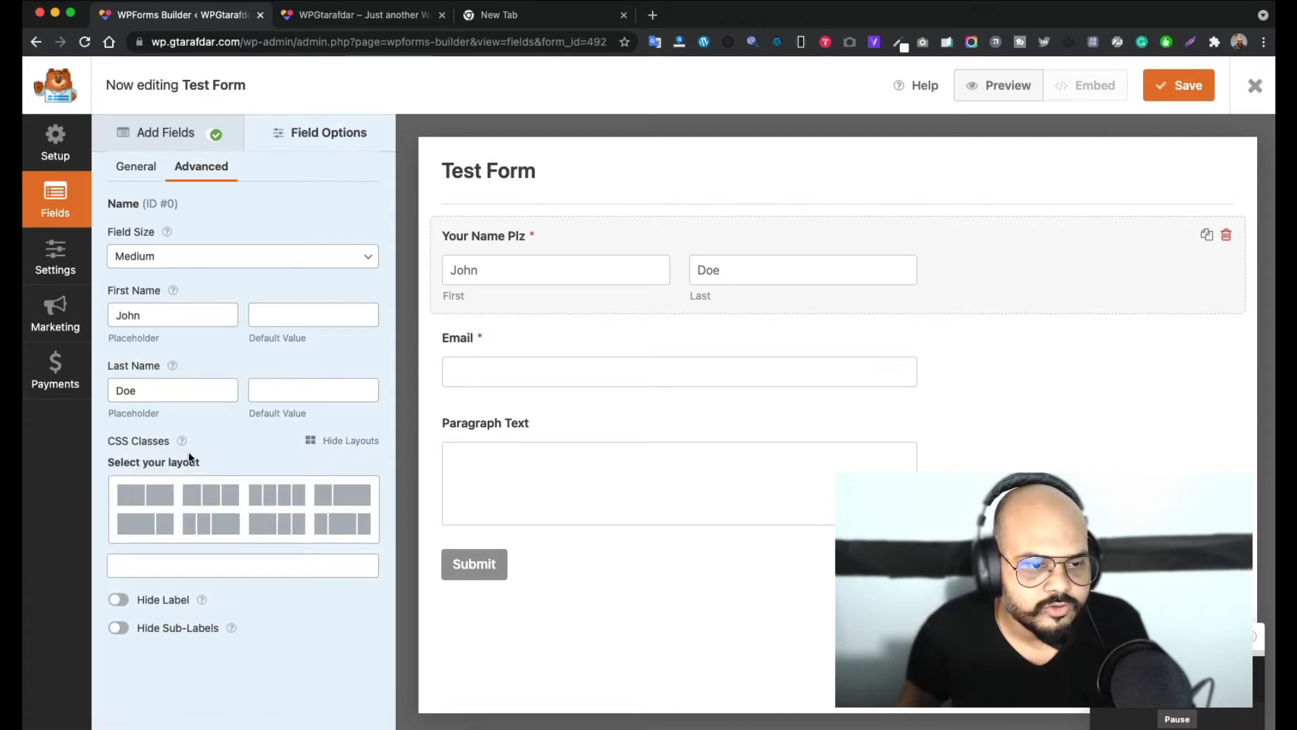
{"action": "left_click", "coordinate": [350, 441]}
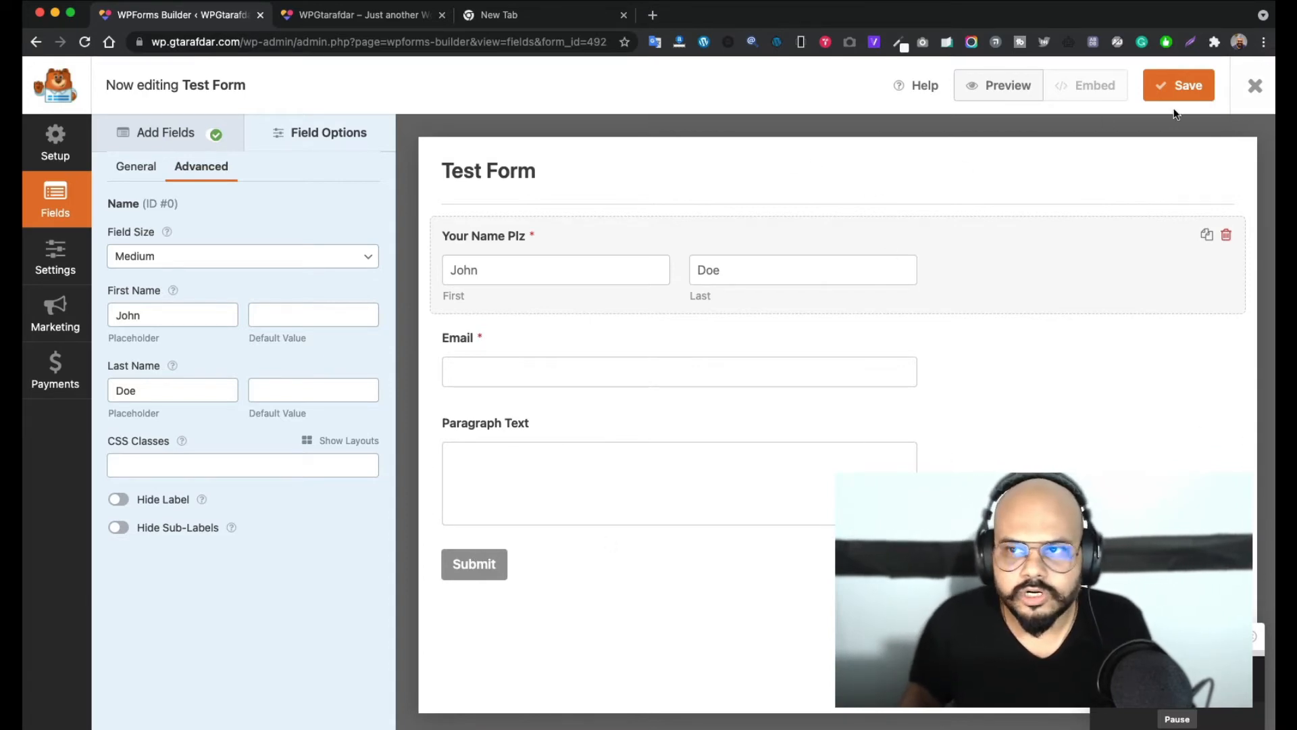
{"action": "left_click", "coordinate": [1179, 86]}
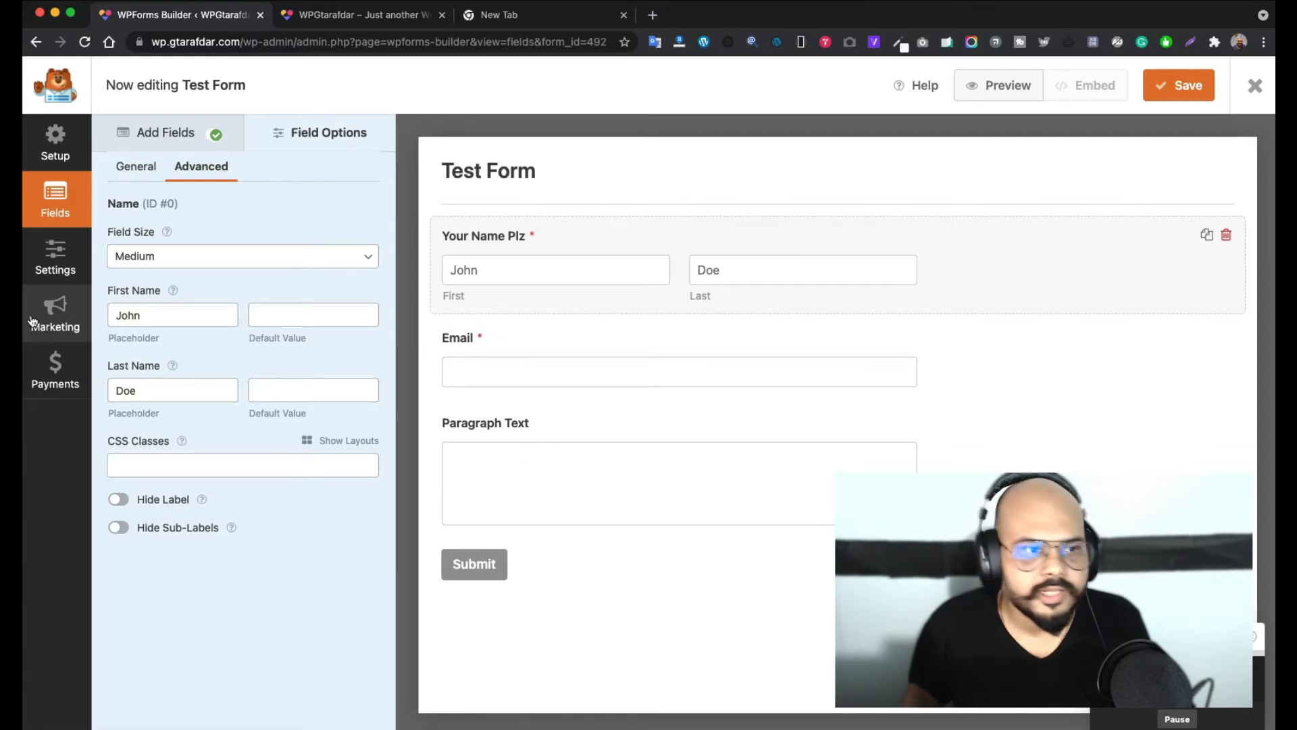
Enable notifications in the form's settings and look through the default notification's fields
{"action": "left_click", "coordinate": [56, 257]}
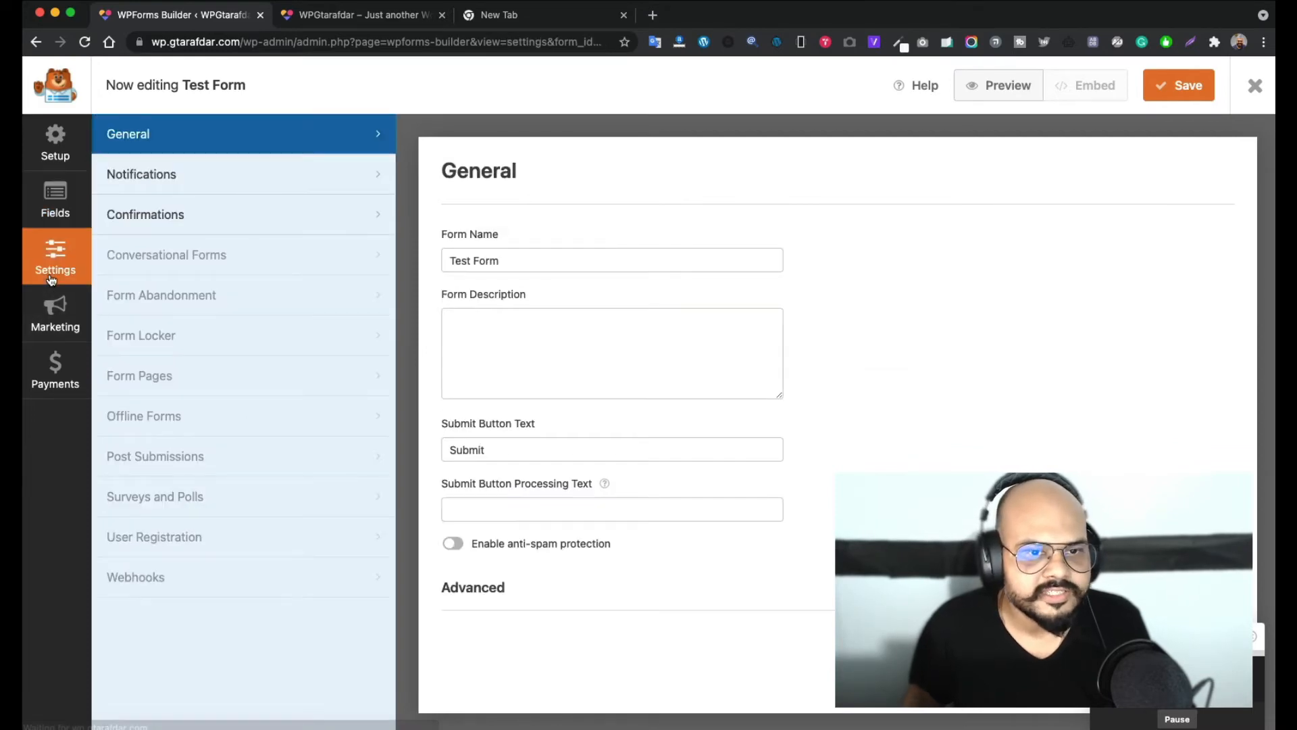
{"action": "left_click", "coordinate": [196, 178]}
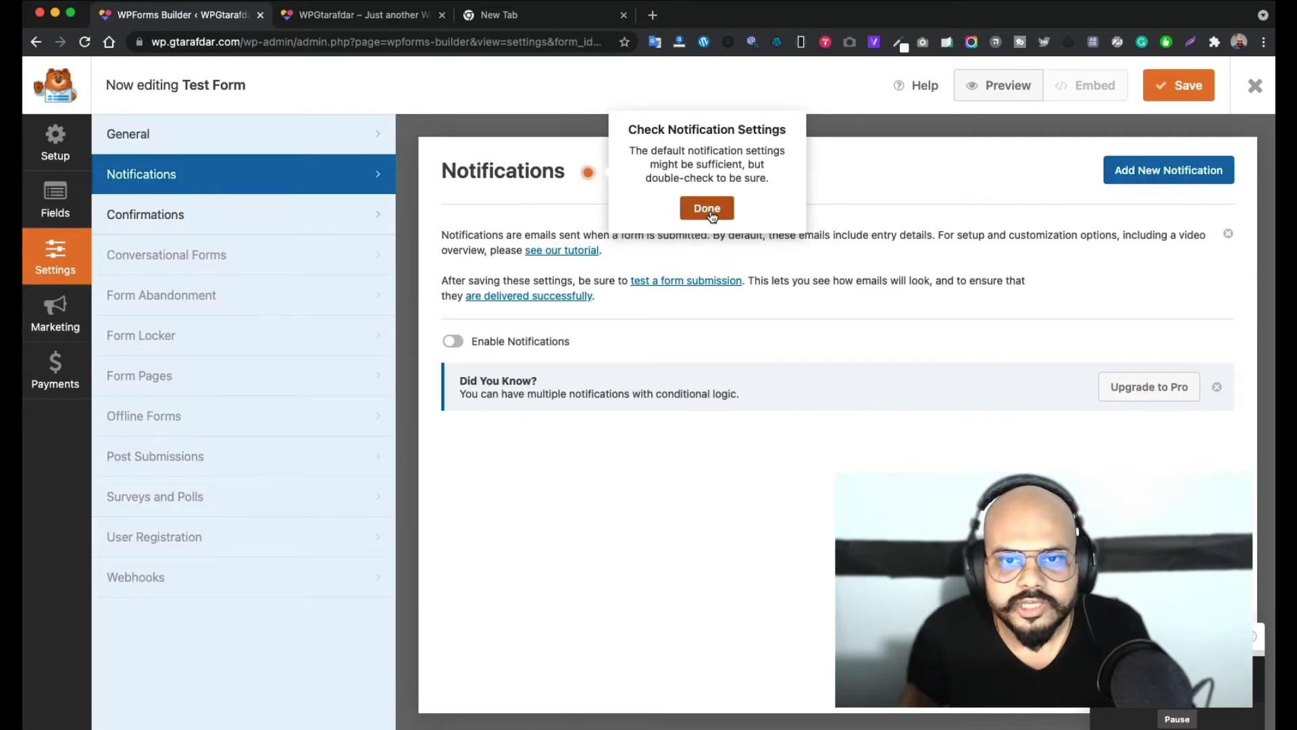
{"action": "left_click", "coordinate": [454, 342]}
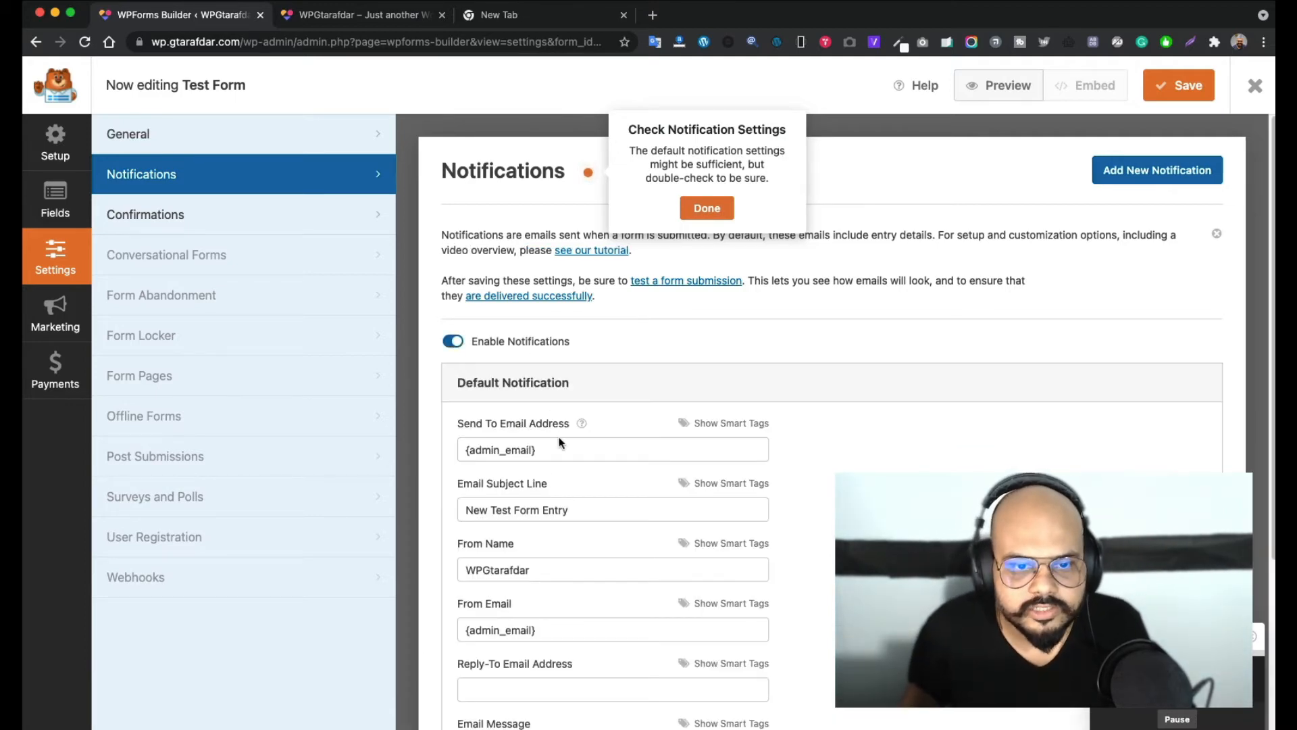
{"action": "scroll", "coordinate": [566, 489], "scroll_direction": "down", "scroll_amount": 1}
{"action": "scroll", "coordinate": [567, 488], "scroll_direction": "down", "scroll_amount": 3}
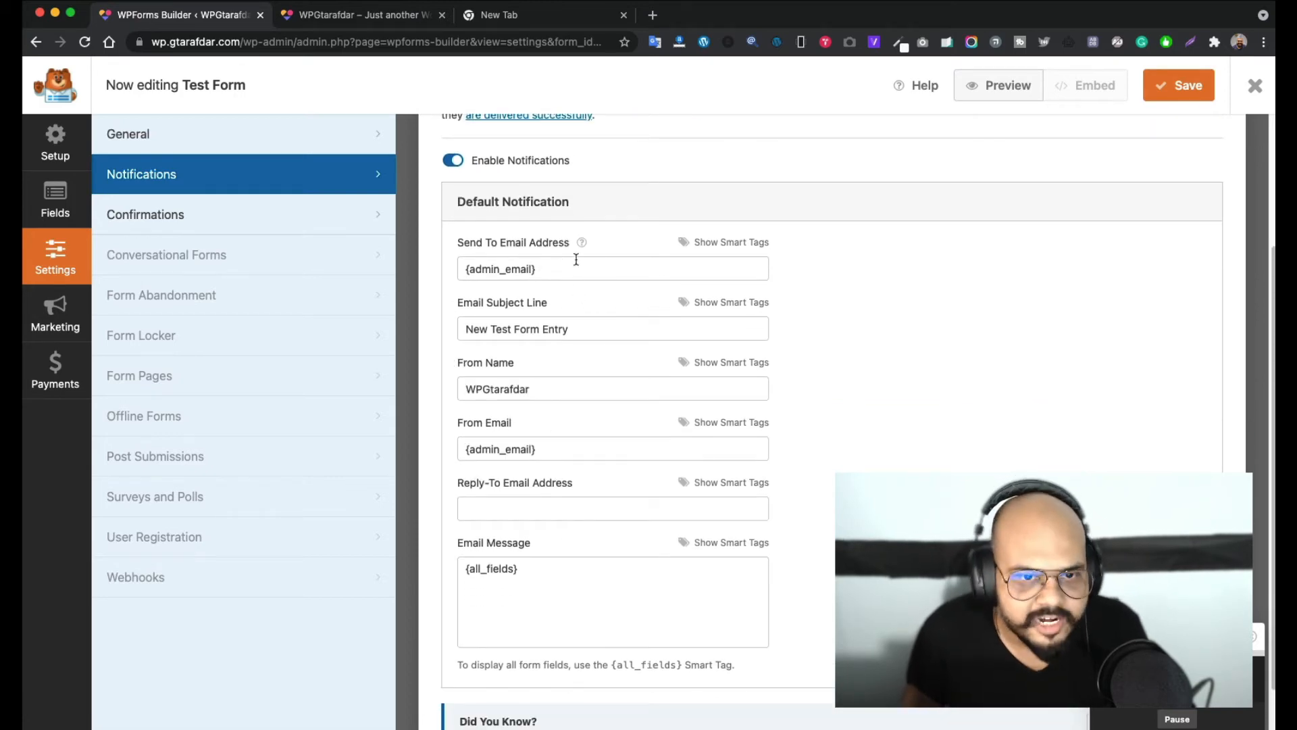
{"action": "scroll", "coordinate": [569, 586], "scroll_direction": "down", "scroll_amount": 1}
{"action": "scroll", "coordinate": [567, 473], "scroll_direction": "up", "scroll_amount": 4}
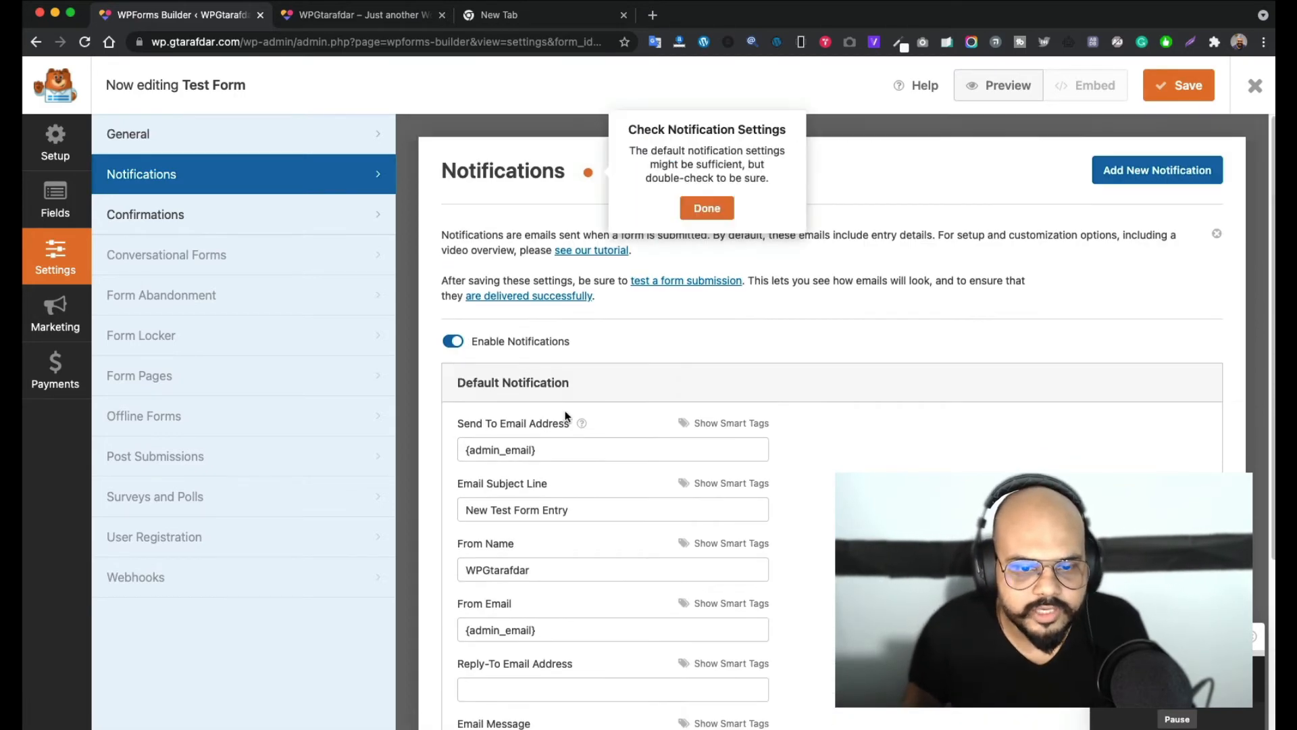
{"action": "scroll", "coordinate": [571, 439], "scroll_direction": "down", "scroll_amount": 5}
{"action": "scroll", "coordinate": [578, 473], "scroll_direction": "up", "scroll_amount": 5}
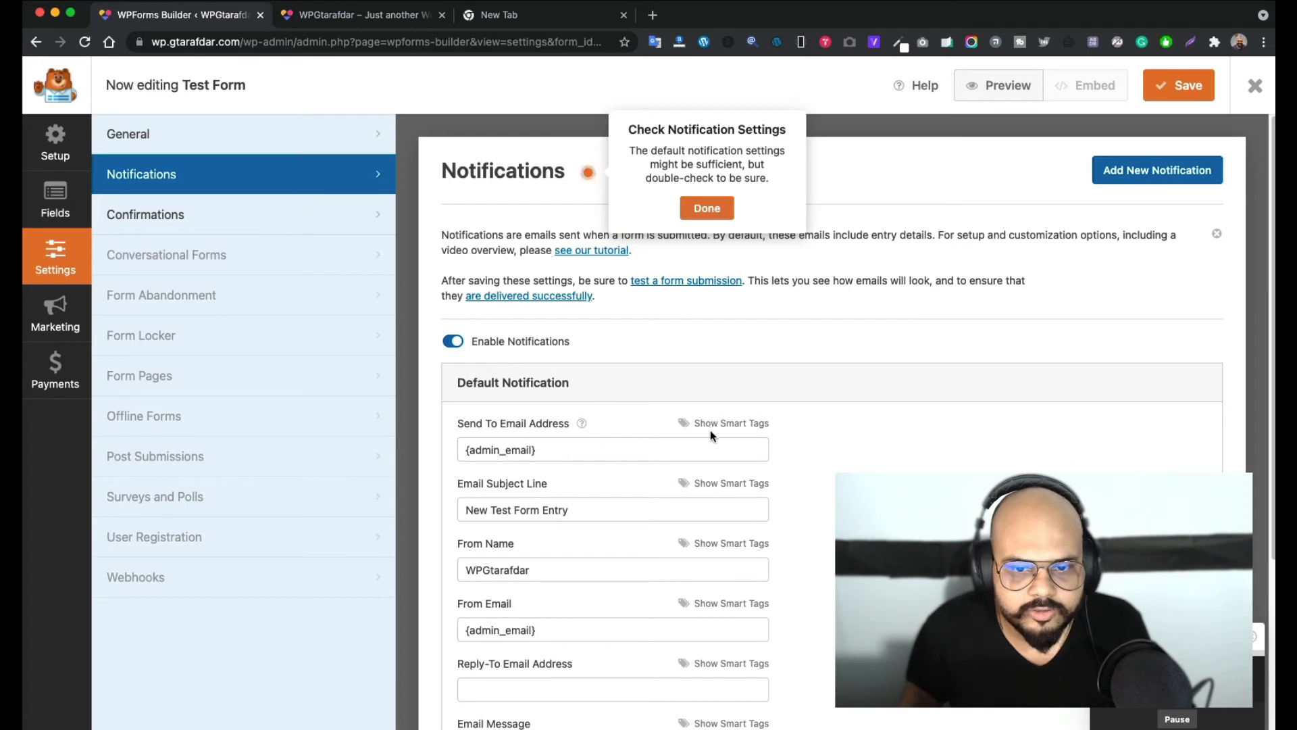
Insert the Email field's smart tag into the default notification's Send To Email Address, and review the remaining notification fields
{"action": "left_click", "coordinate": [730, 423]}
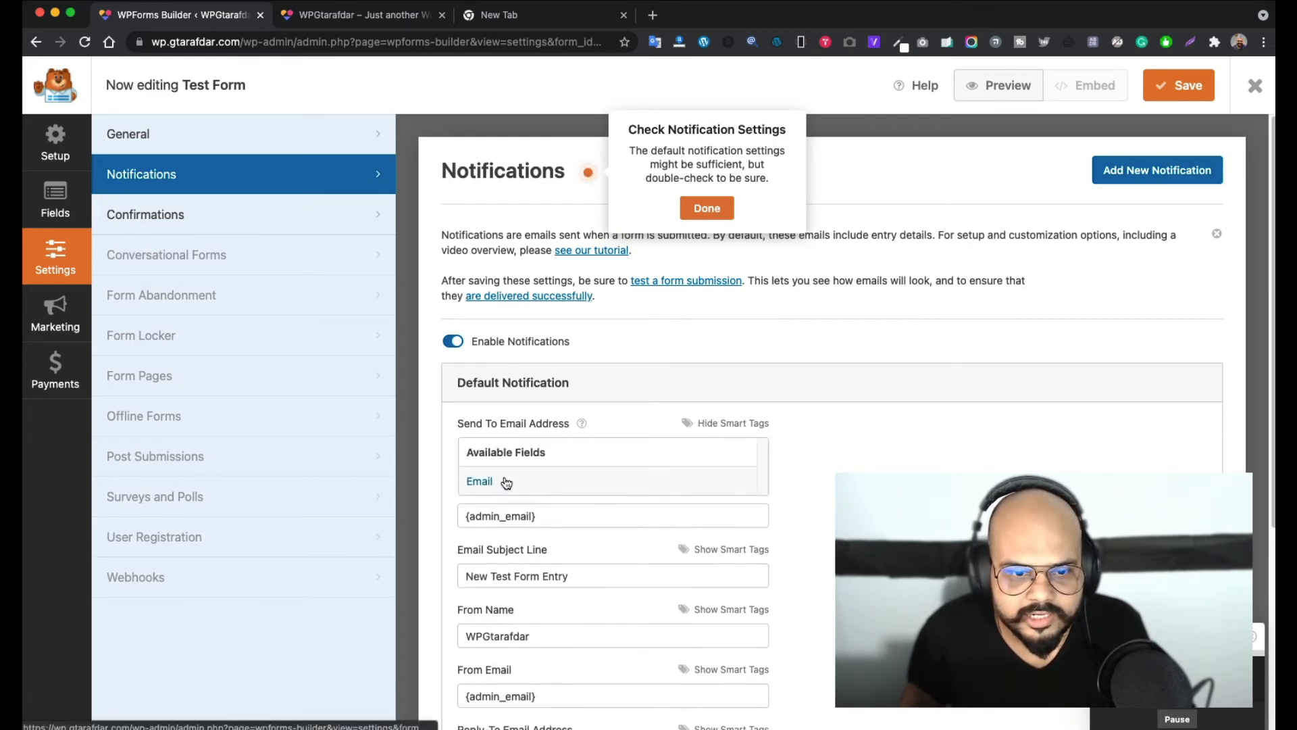
{"action": "left_click", "coordinate": [506, 481]}
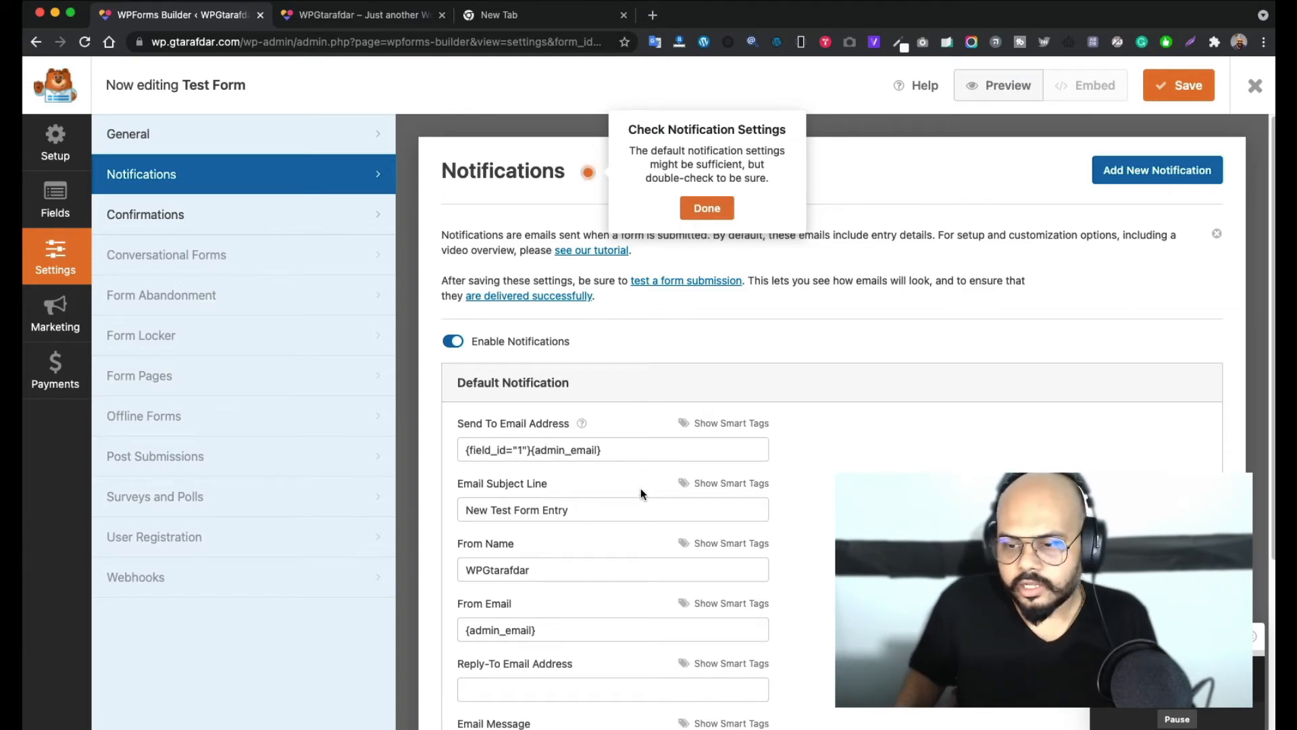
{"action": "scroll", "coordinate": [571, 452], "scroll_direction": "down", "scroll_amount": 3}
{"action": "scroll", "coordinate": [570, 457], "scroll_direction": "down", "scroll_amount": 1}
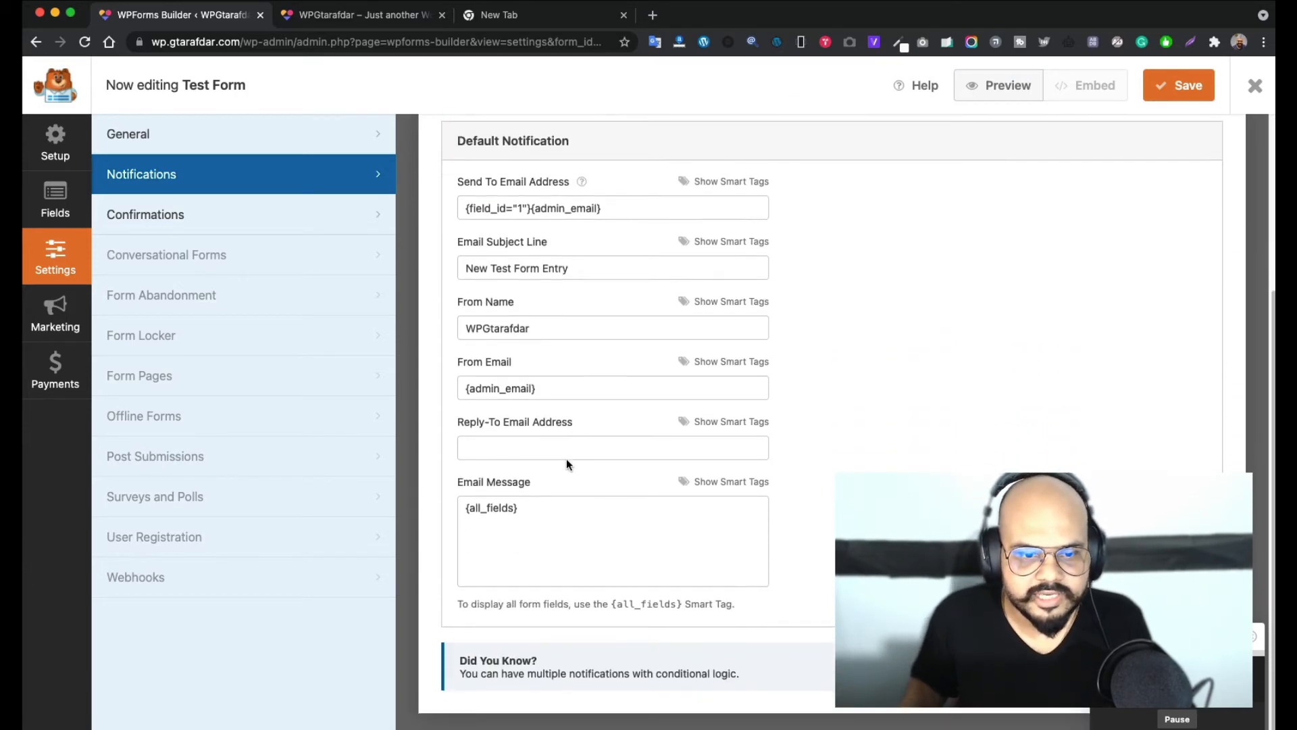
{"action": "scroll", "coordinate": [664, 614], "scroll_direction": "up", "scroll_amount": 4}
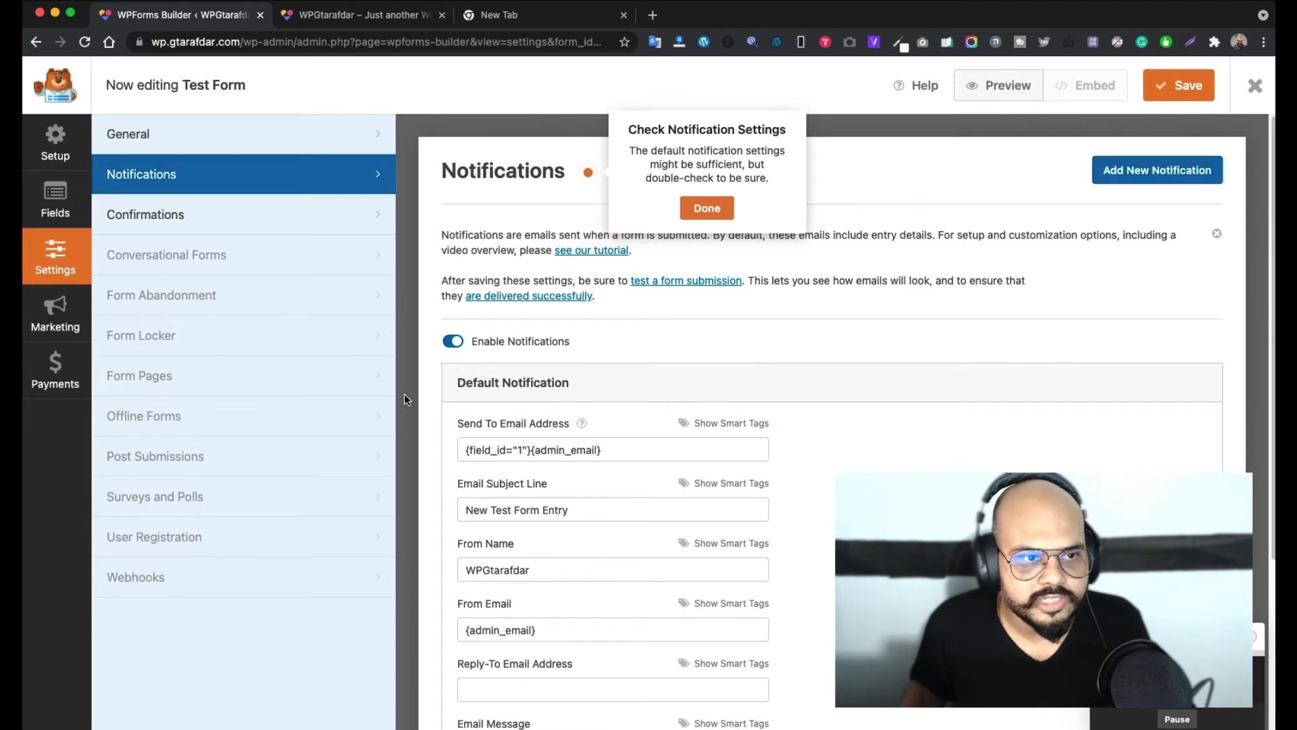
Finish the notification settings check and embed the form in a new page named Test Contact Page
{"action": "left_click", "coordinate": [706, 208]}
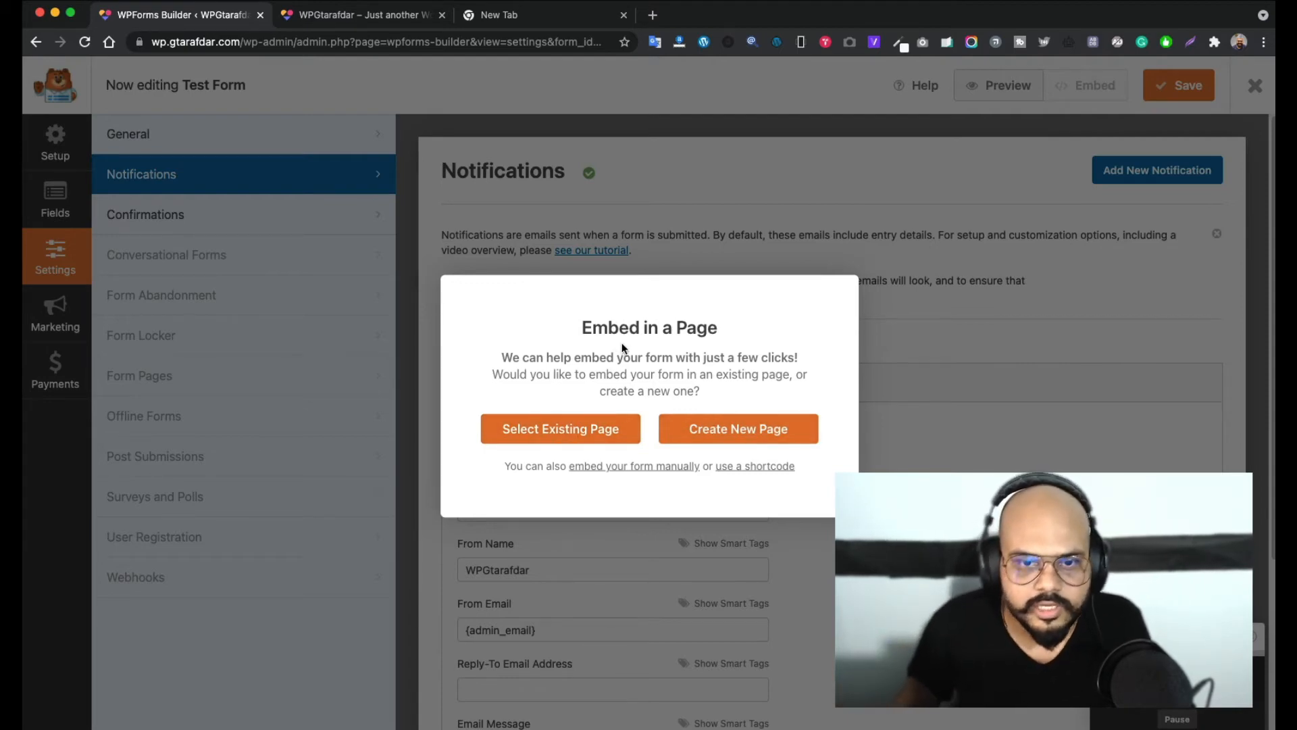
{"action": "left_click", "coordinate": [719, 431]}
{"action": "left_click", "coordinate": [590, 412]}
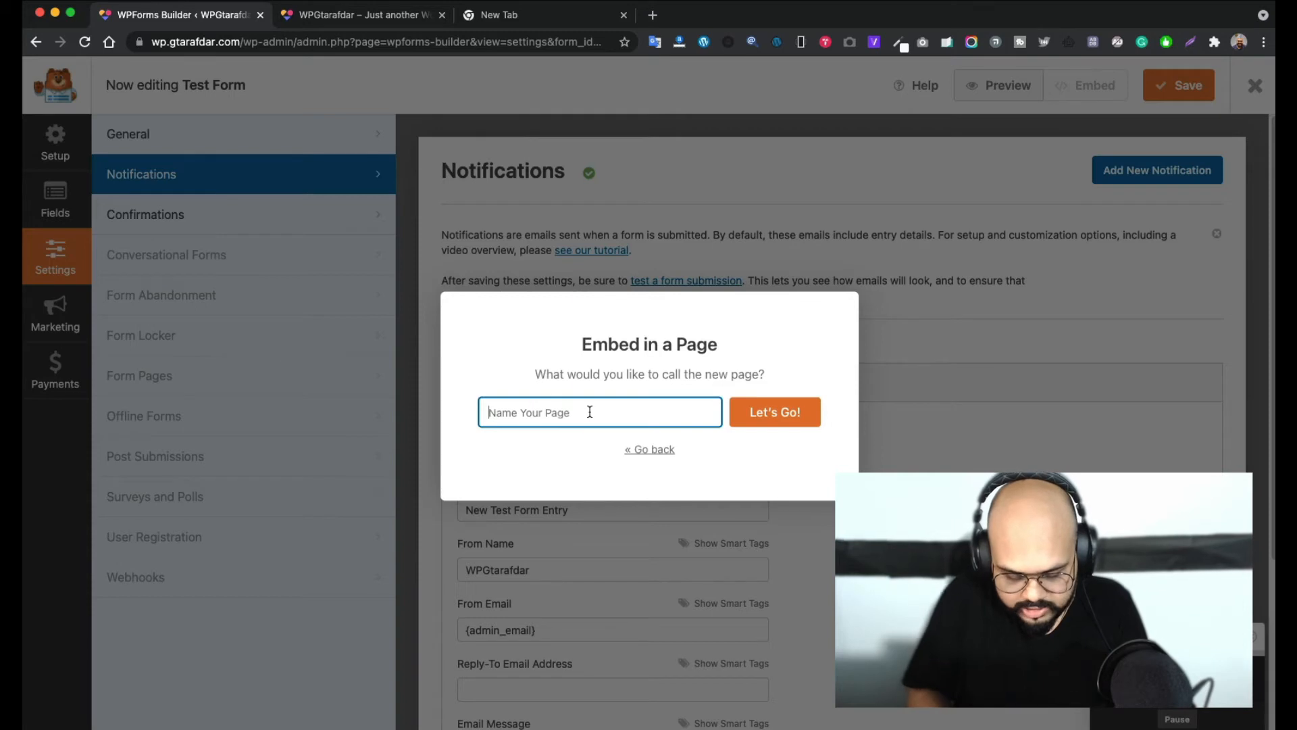
{"action": "type", "text": "Test Co"}
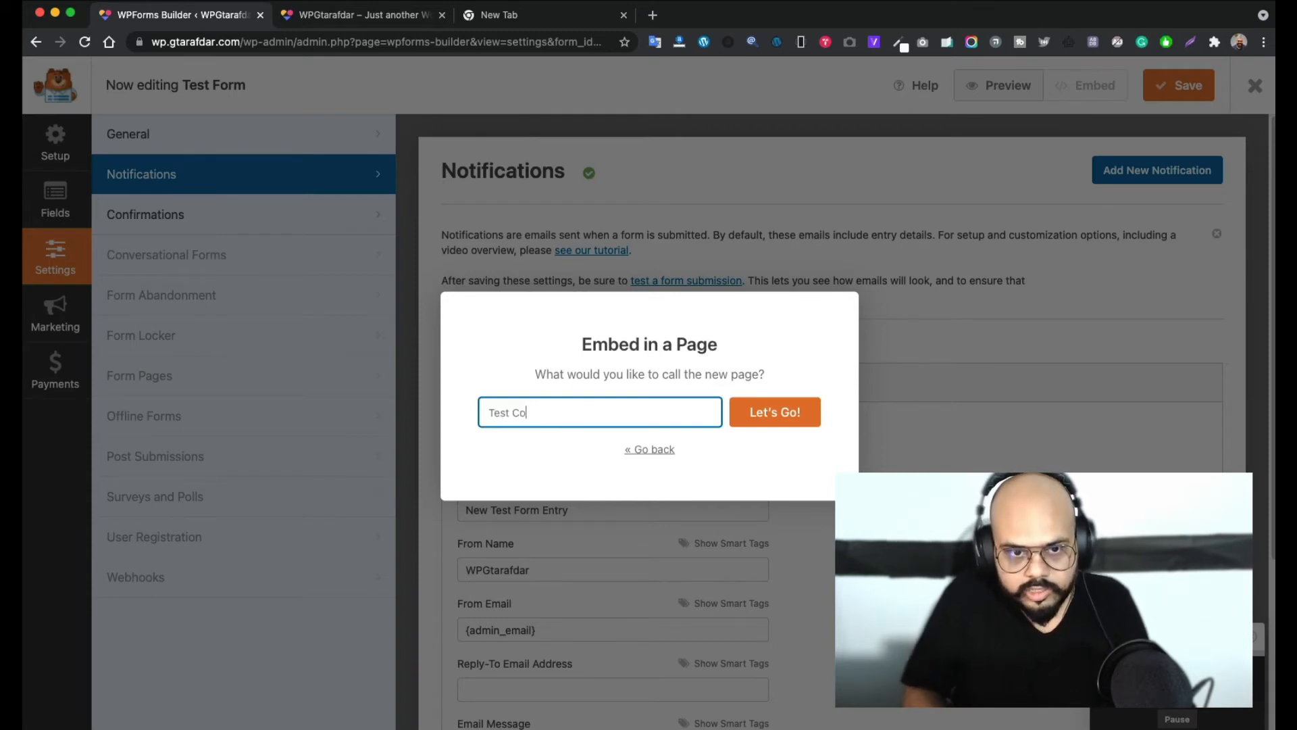
{"action": "type", "text": "ntact "}
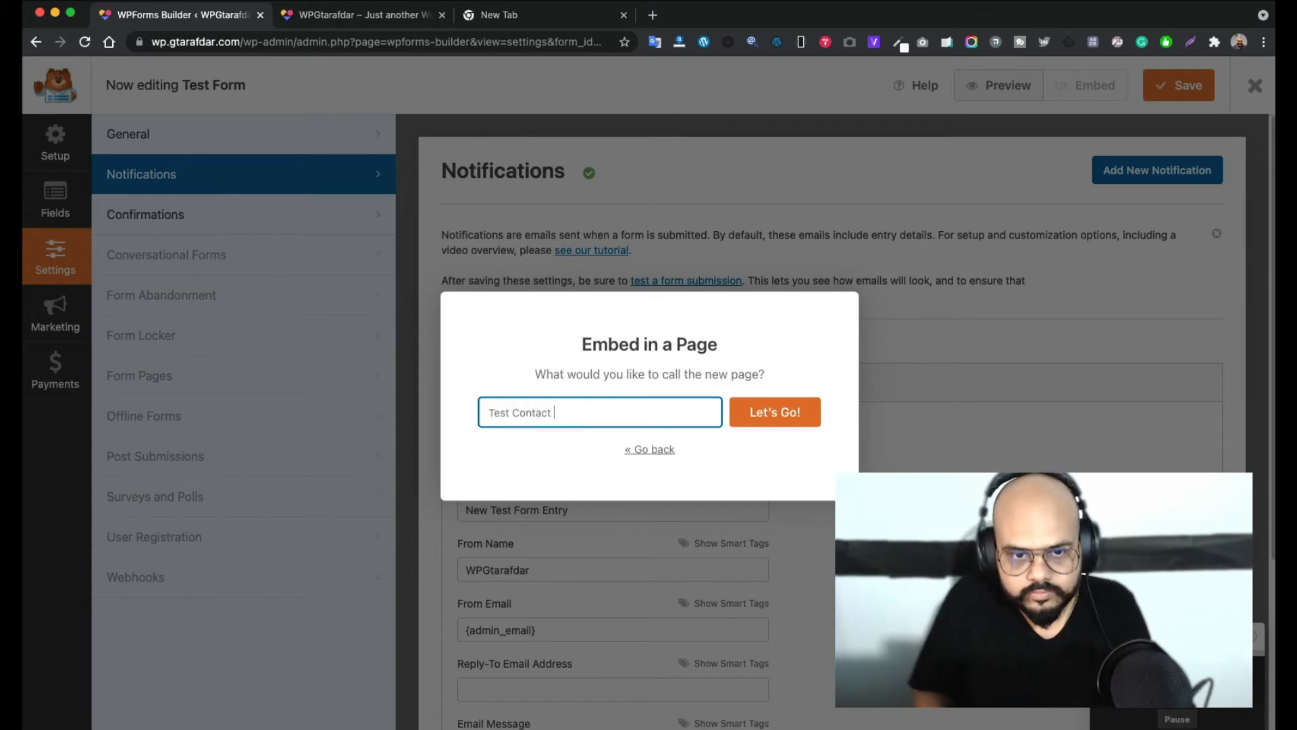
{"action": "type", "text": "Page"}
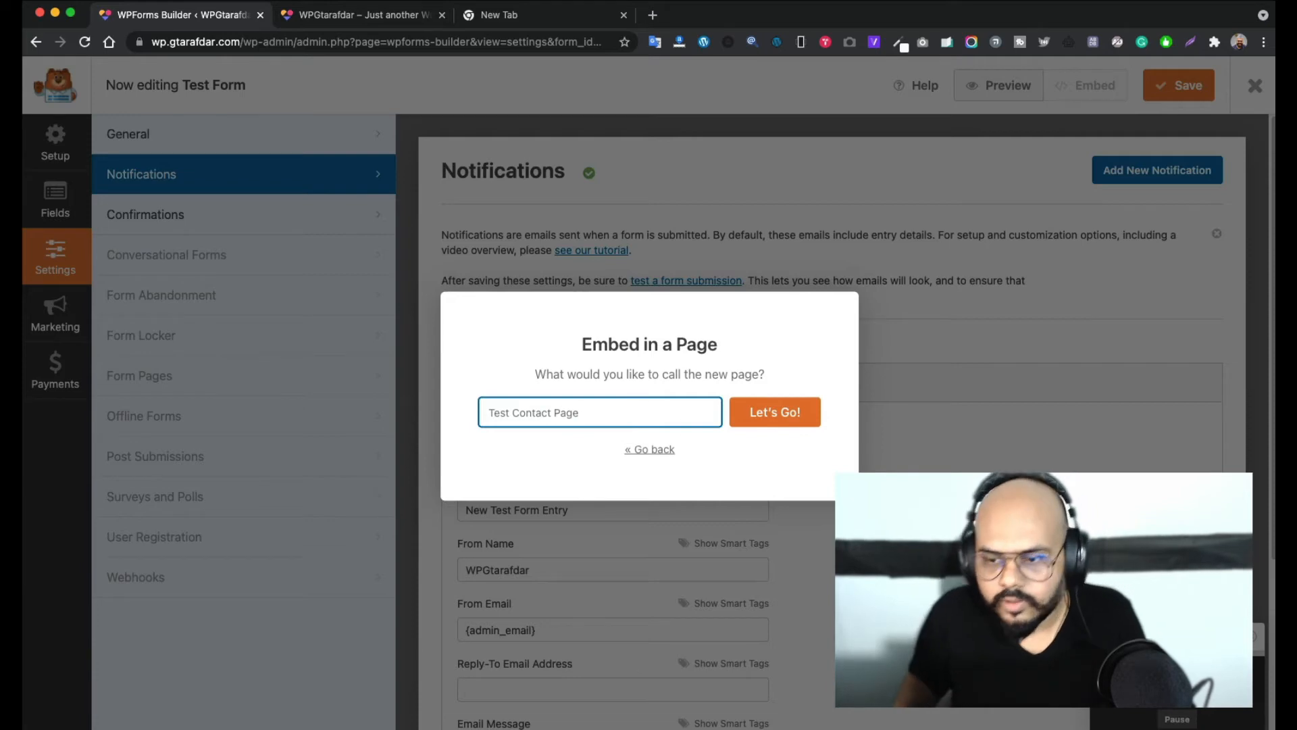
{"action": "left_click", "coordinate": [765, 410]}
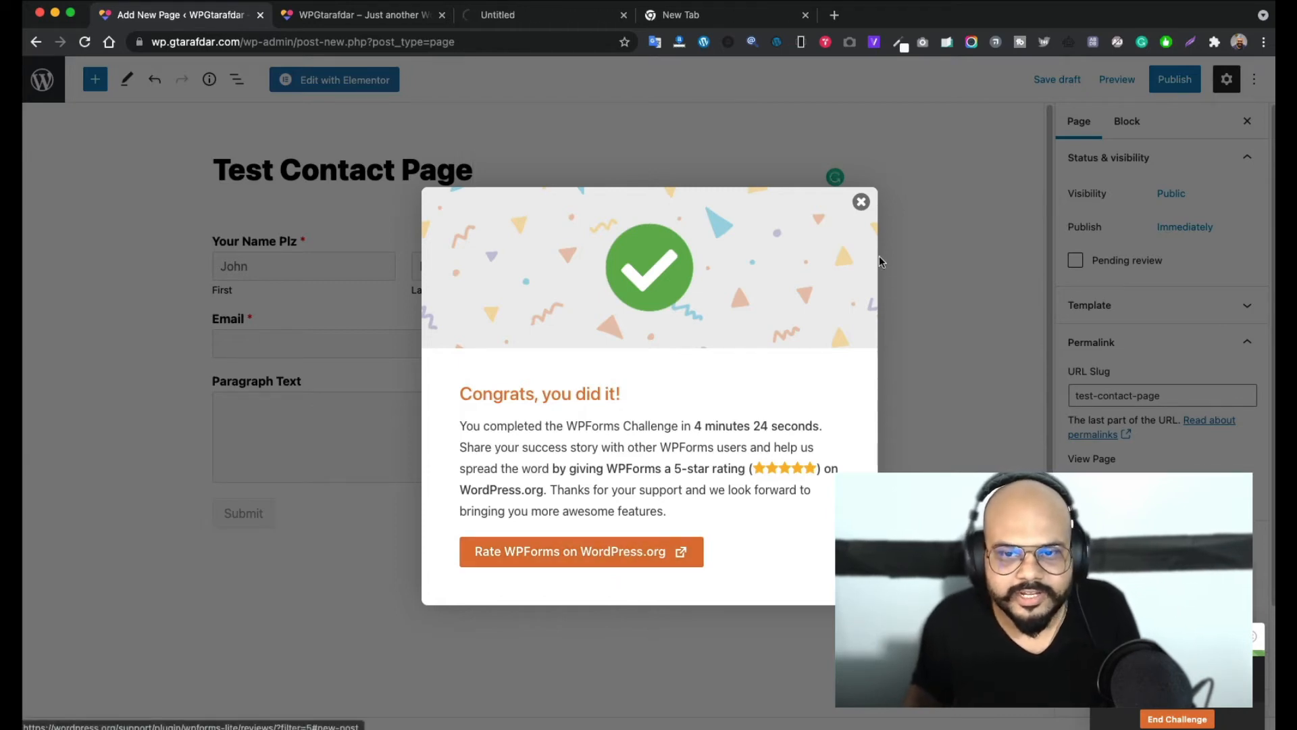
End the WPForms Challenge, then publish Test Contact Page and view it live
{"action": "left_click", "coordinate": [1199, 721]}
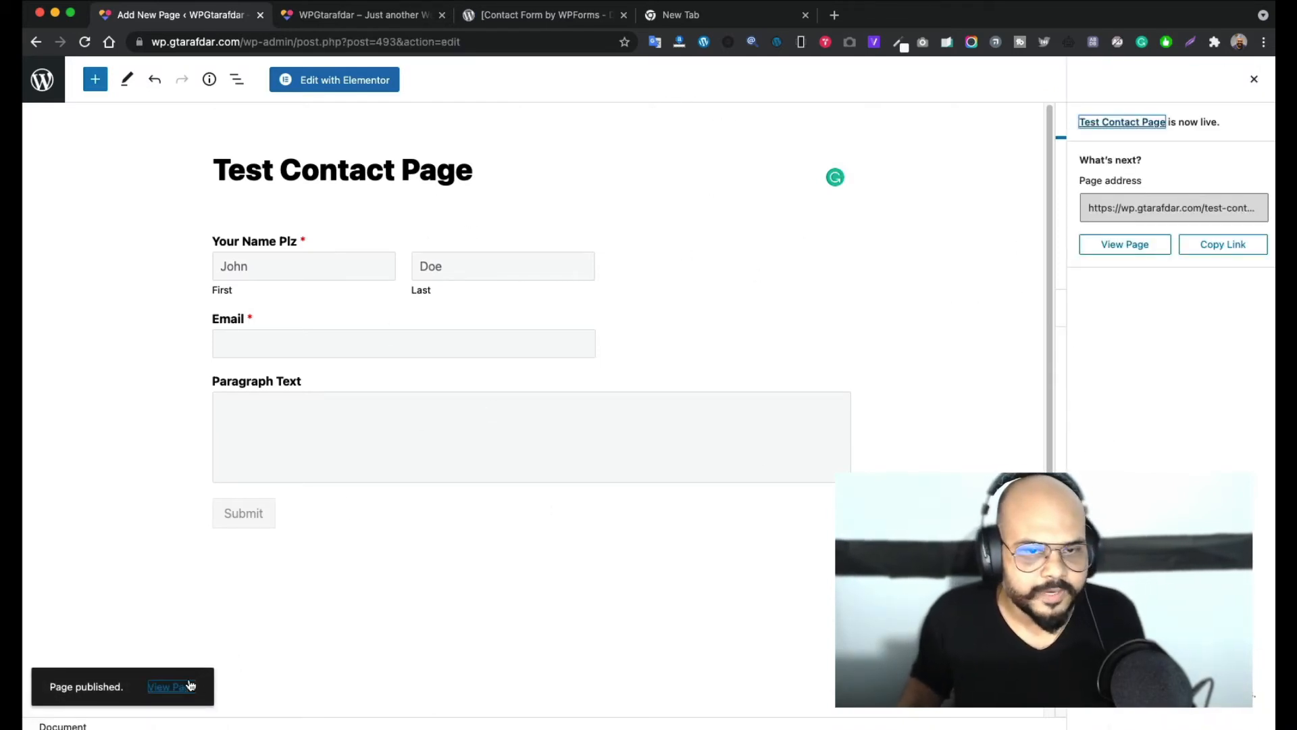
{"action": "left_click", "coordinate": [190, 686]}
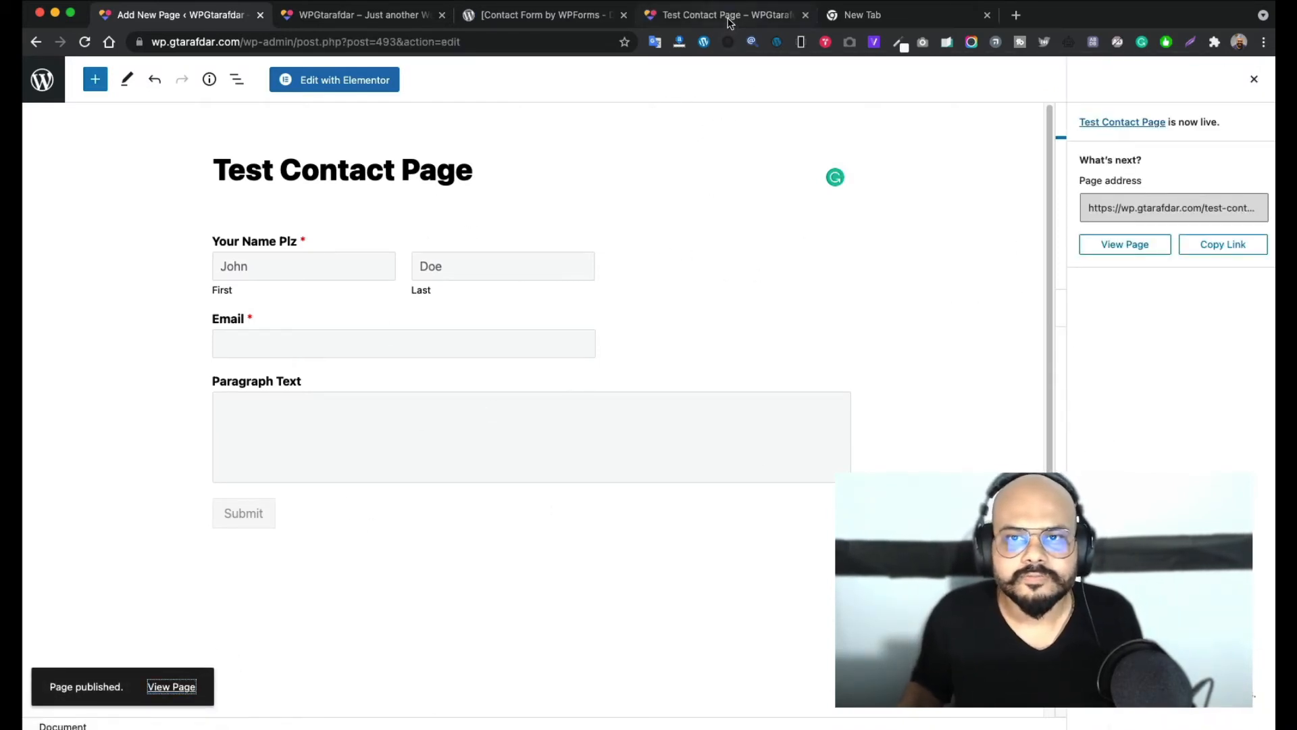
{"action": "left_click", "coordinate": [729, 16]}
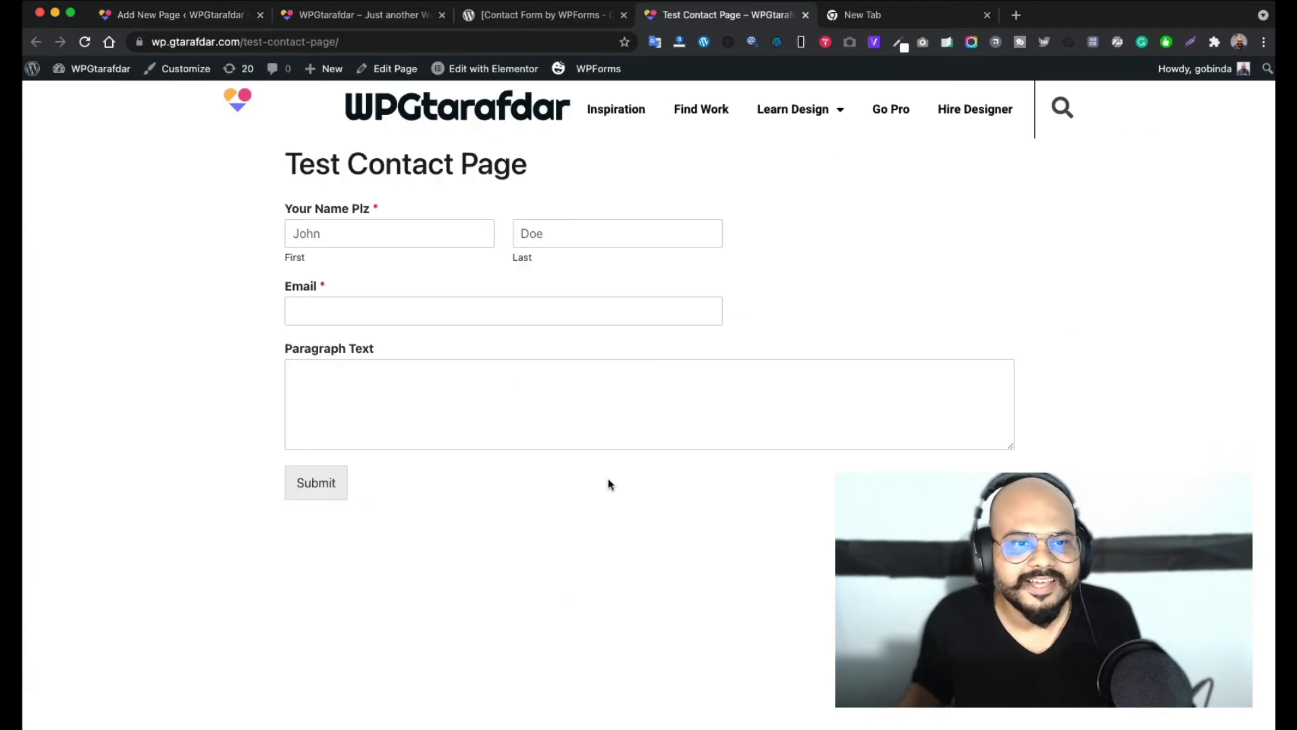
Close the live page and return to the Test Contact Page editor, dismissing the post-publish details
{"action": "key", "text": "super+w"}
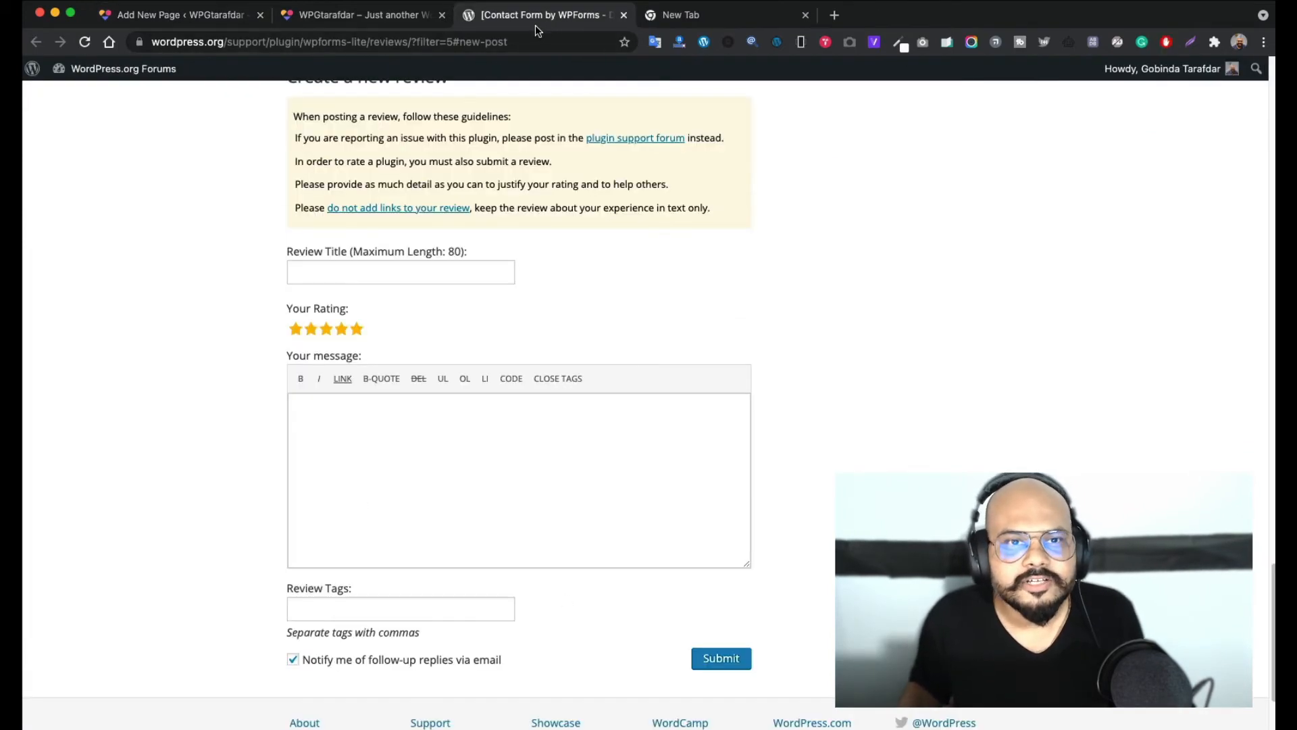
{"action": "left_click", "coordinate": [390, 26]}
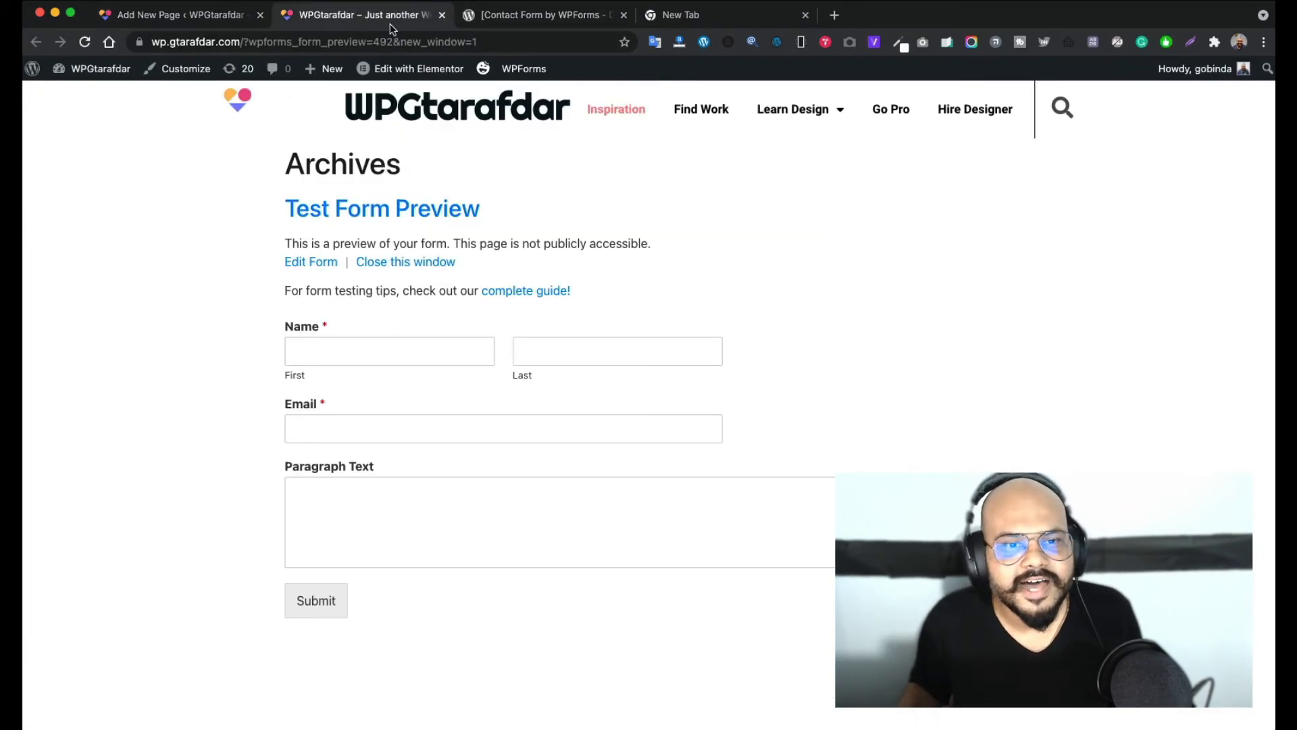
{"action": "left_click", "coordinate": [515, 20]}
{"action": "left_click", "coordinate": [318, 19]}
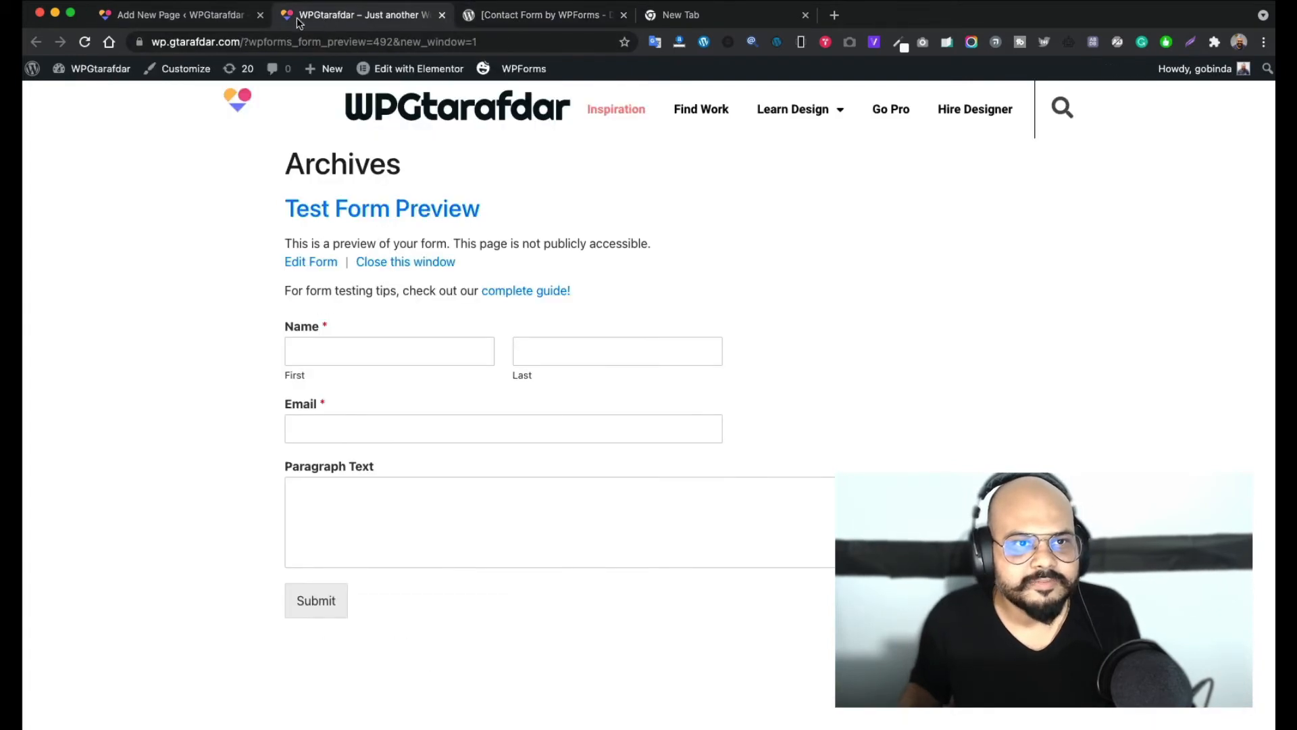
{"action": "left_click", "coordinate": [196, 18]}
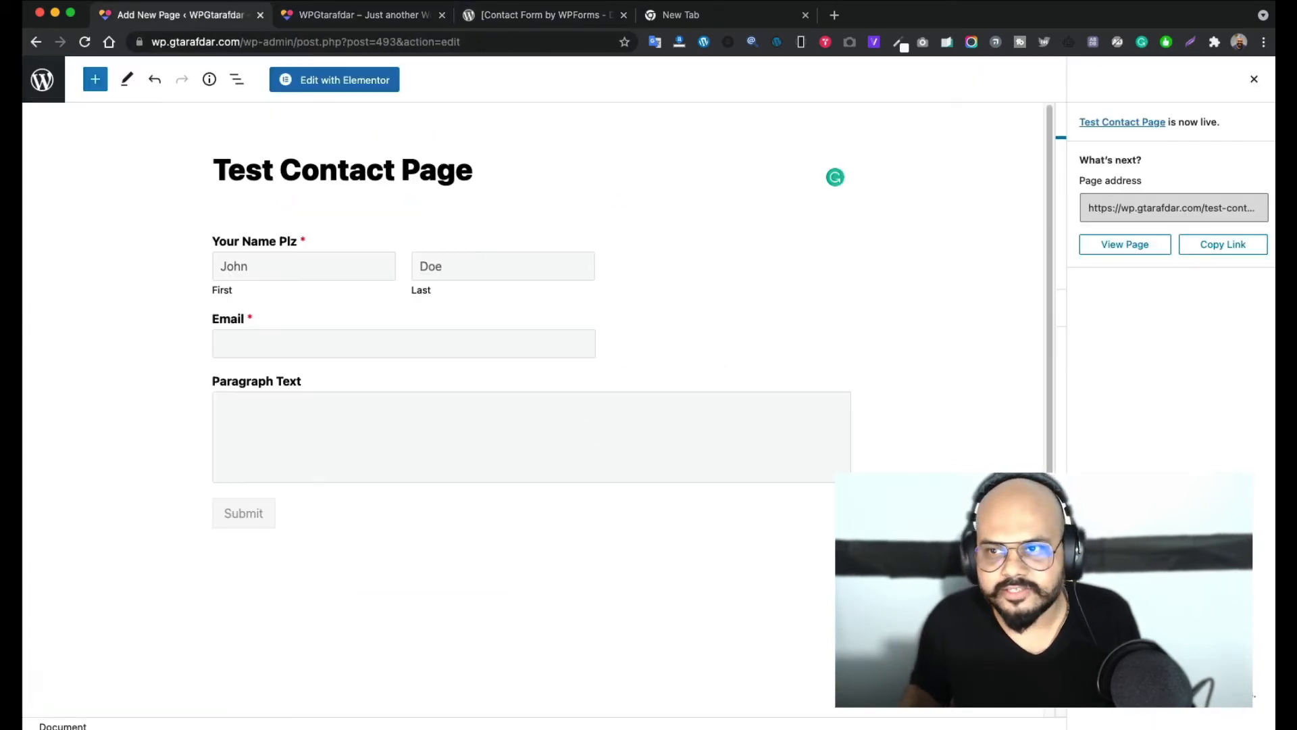
{"action": "left_click", "coordinate": [1254, 80]}
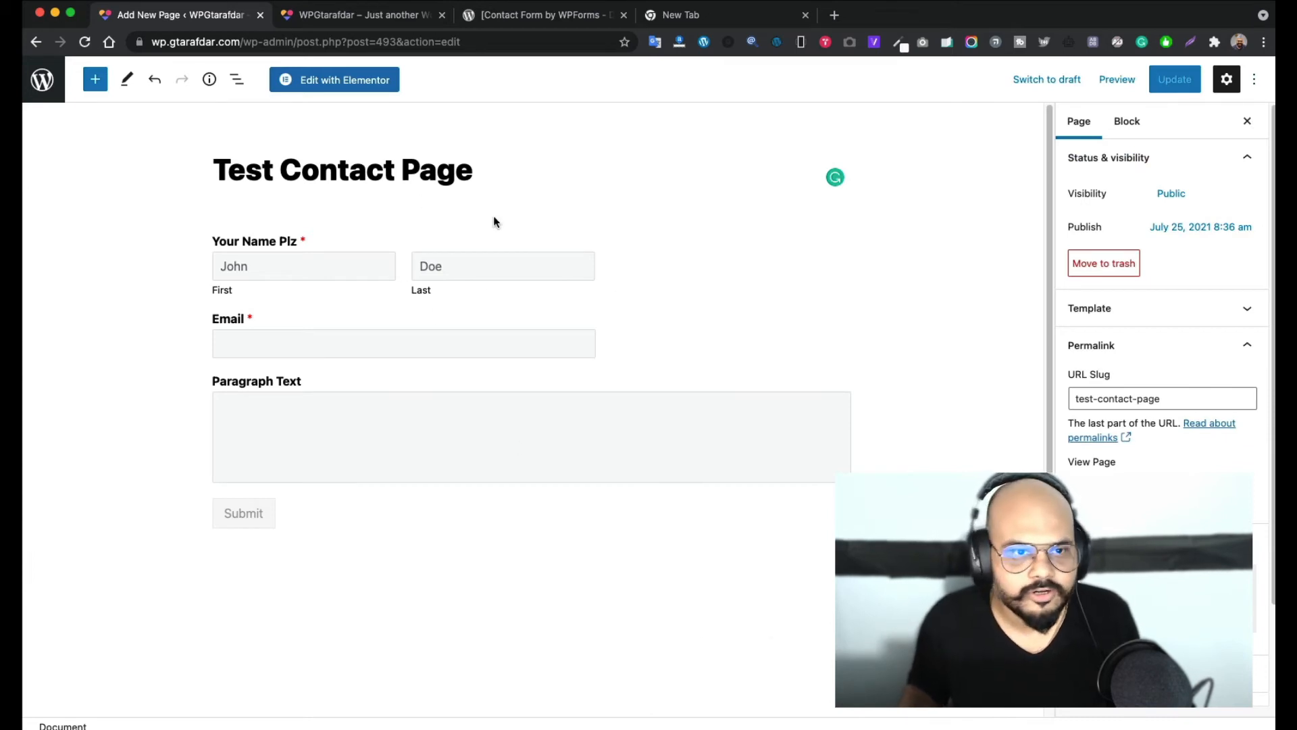
Add a second WPForms block below the existing form and set it to display Test Form
{"action": "left_click", "coordinate": [400, 412]}
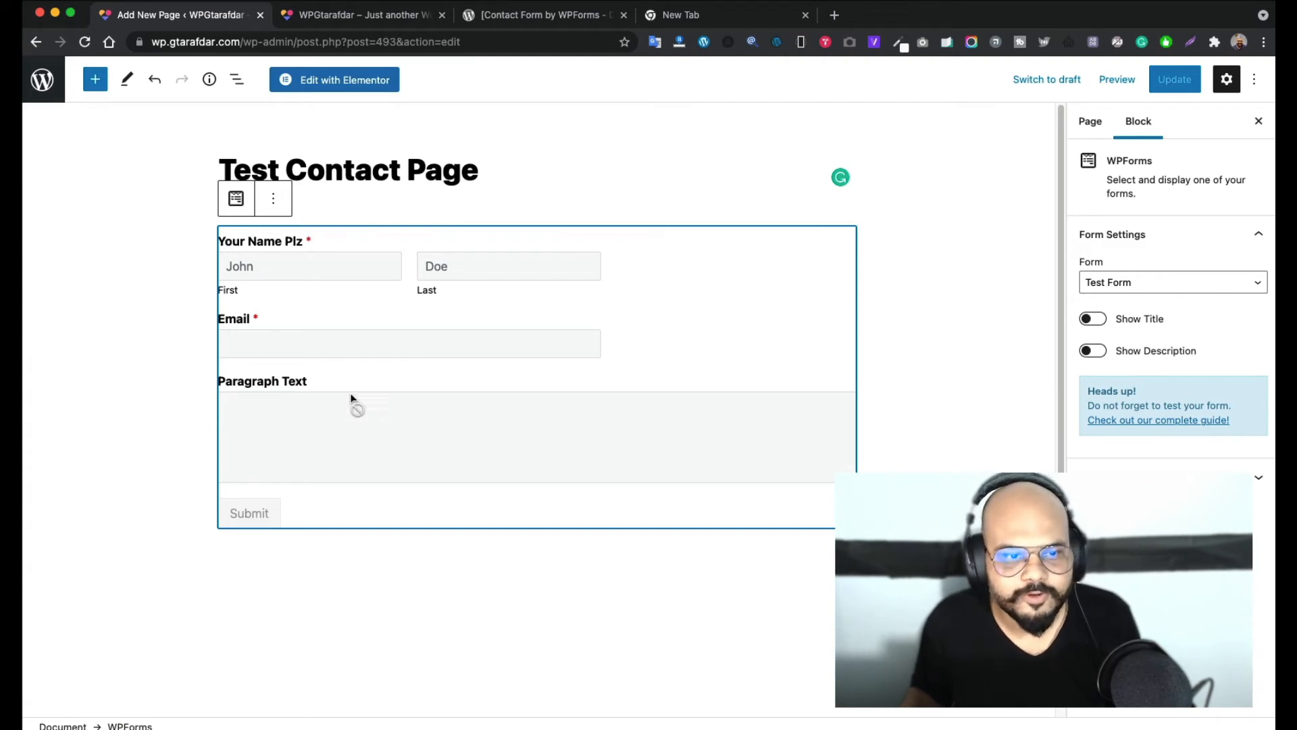
{"action": "left_click", "coordinate": [385, 552]}
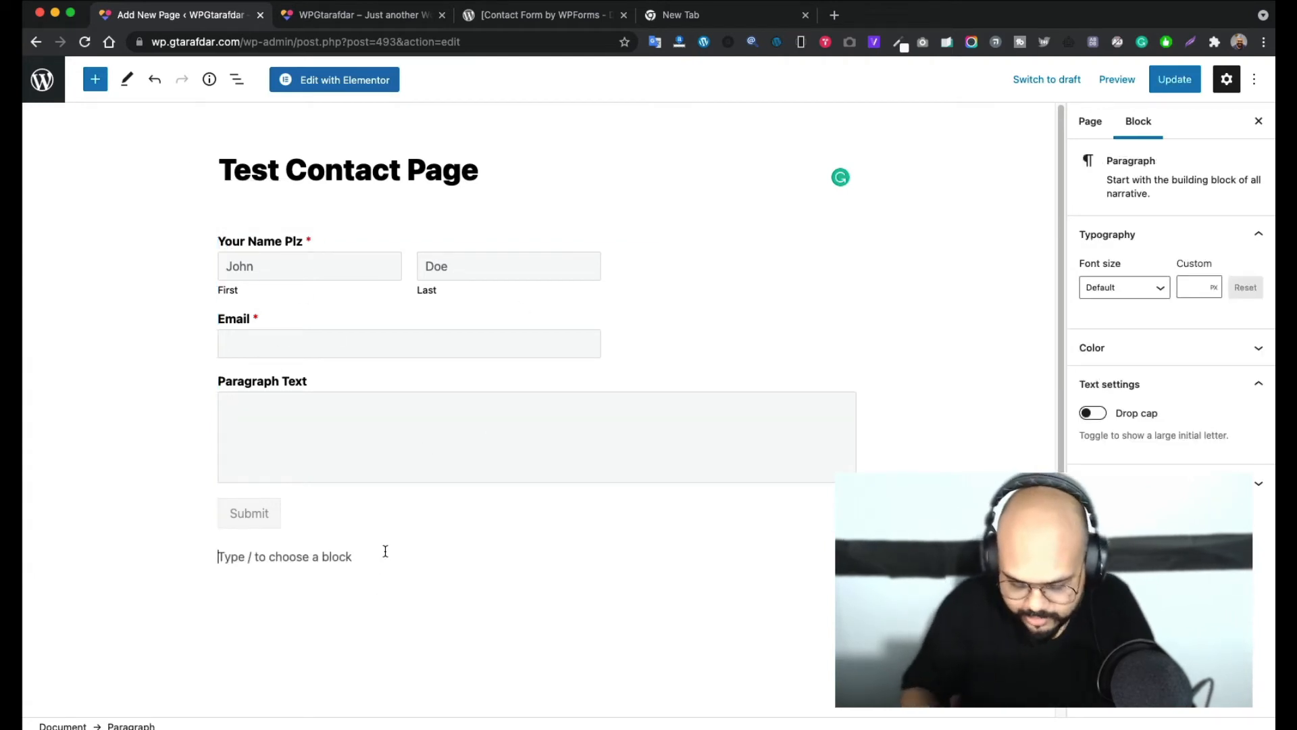
{"action": "type", "text": "/"}
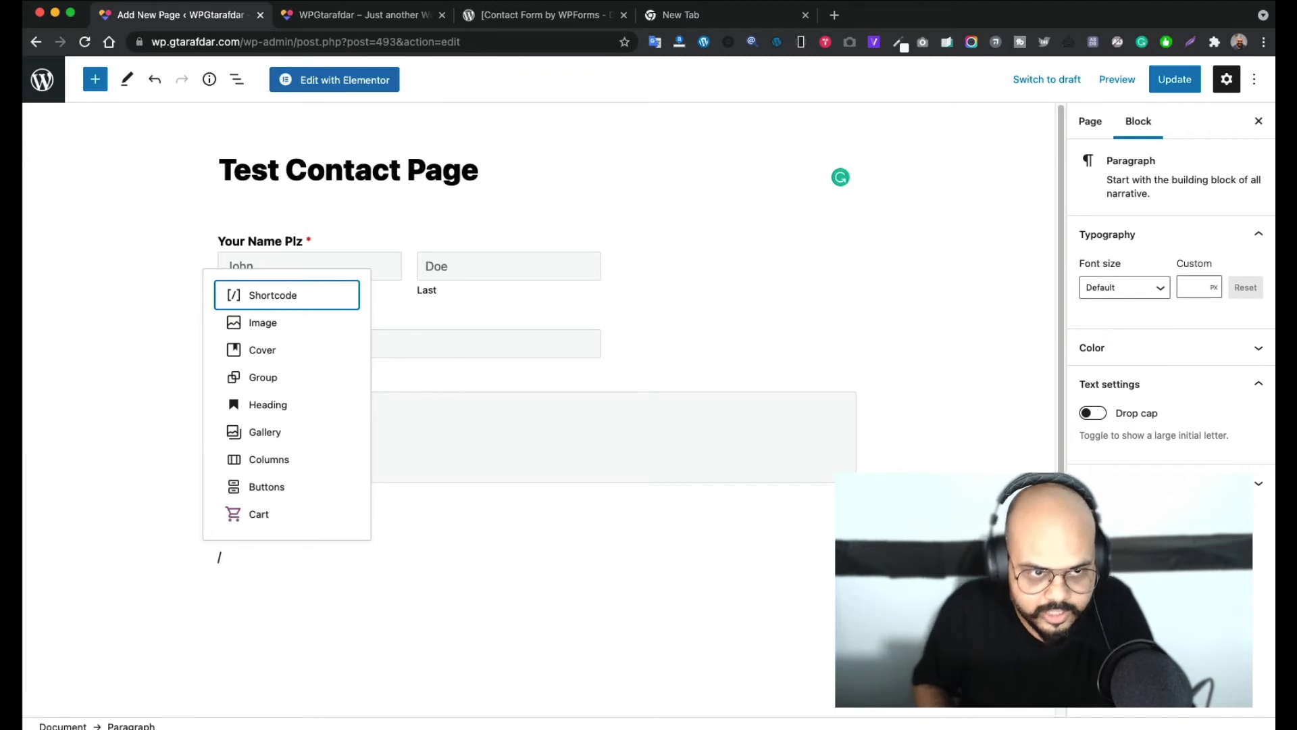
{"action": "type", "text": "wp"}
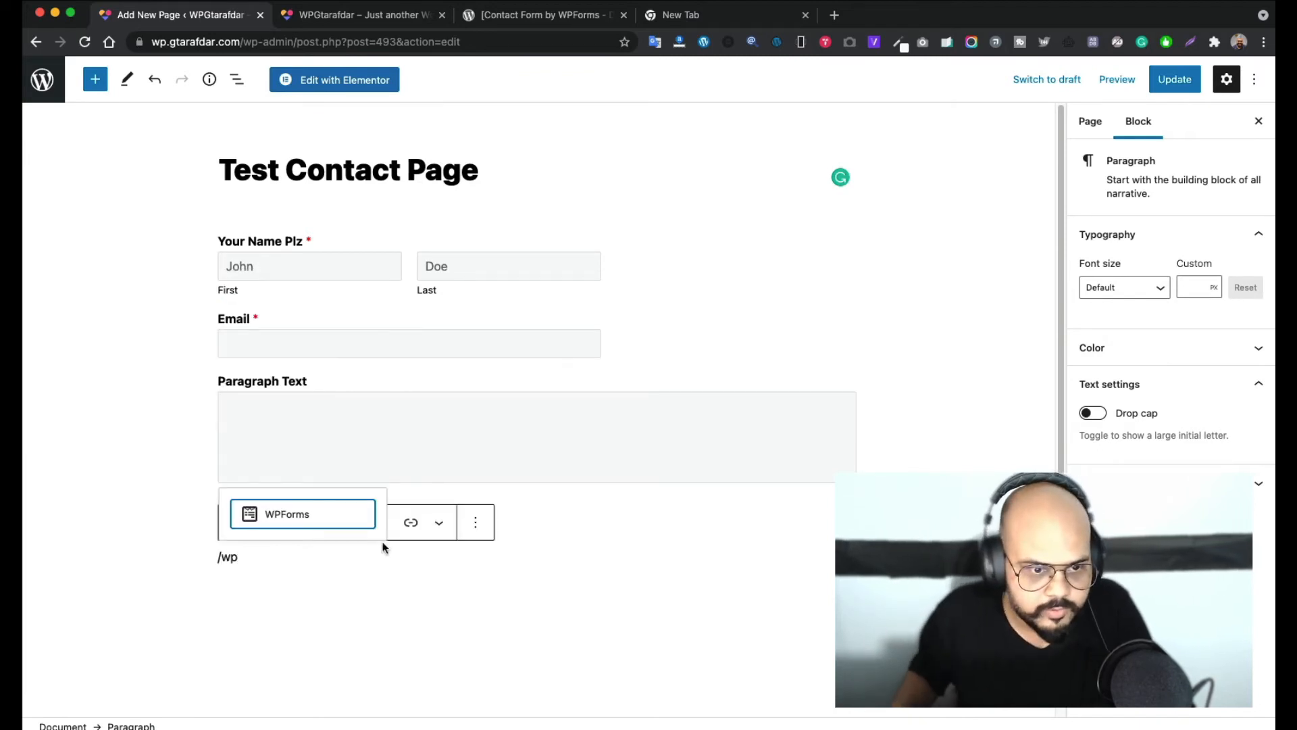
{"action": "left_click", "coordinate": [310, 512]}
{"action": "scroll", "coordinate": [573, 616], "scroll_direction": "down", "scroll_amount": 3}
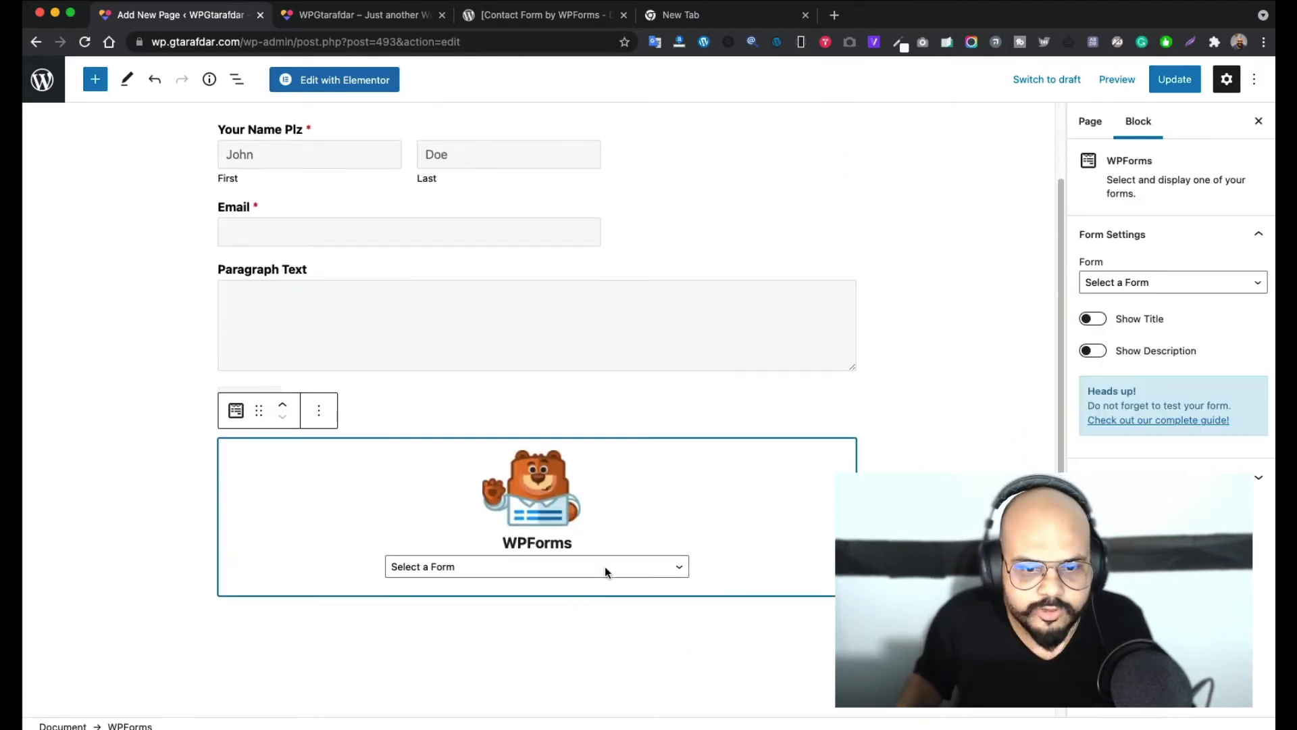
{"action": "left_click", "coordinate": [603, 566]}
{"action": "left_click", "coordinate": [556, 585]}
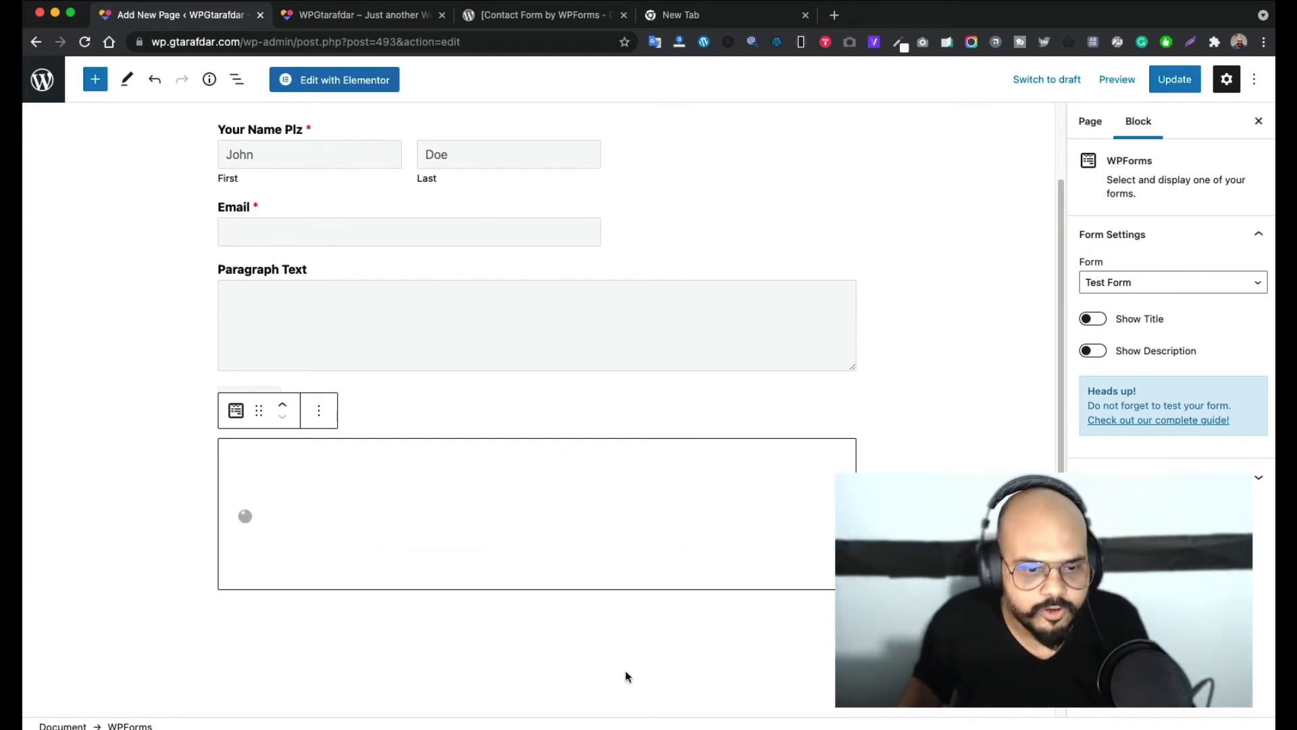
Remove the first of the two WPForms blocks from Test Contact Page so only one form stays
{"action": "scroll", "coordinate": [436, 496], "scroll_direction": "up", "scroll_amount": 2}
{"action": "scroll", "coordinate": [436, 502], "scroll_direction": "up", "scroll_amount": 1}
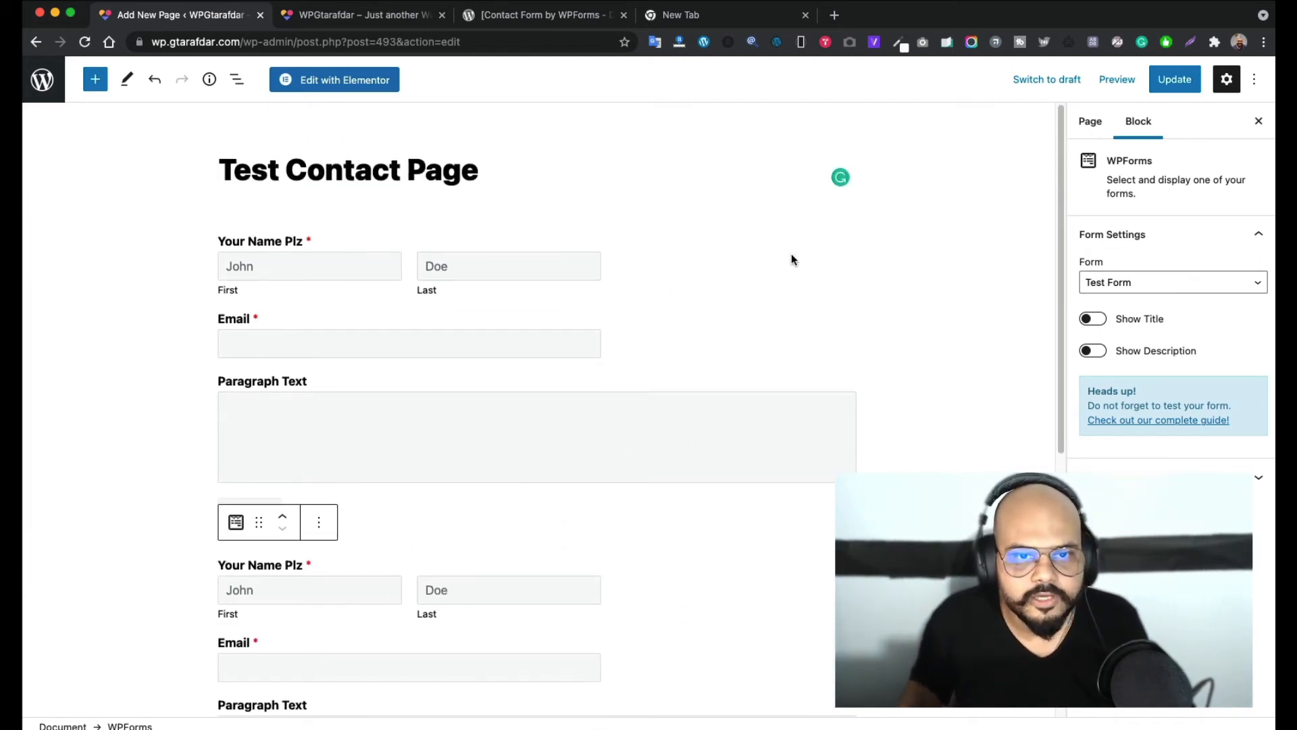
{"action": "left_click", "coordinate": [736, 253]}
{"action": "left_click", "coordinate": [319, 198]}
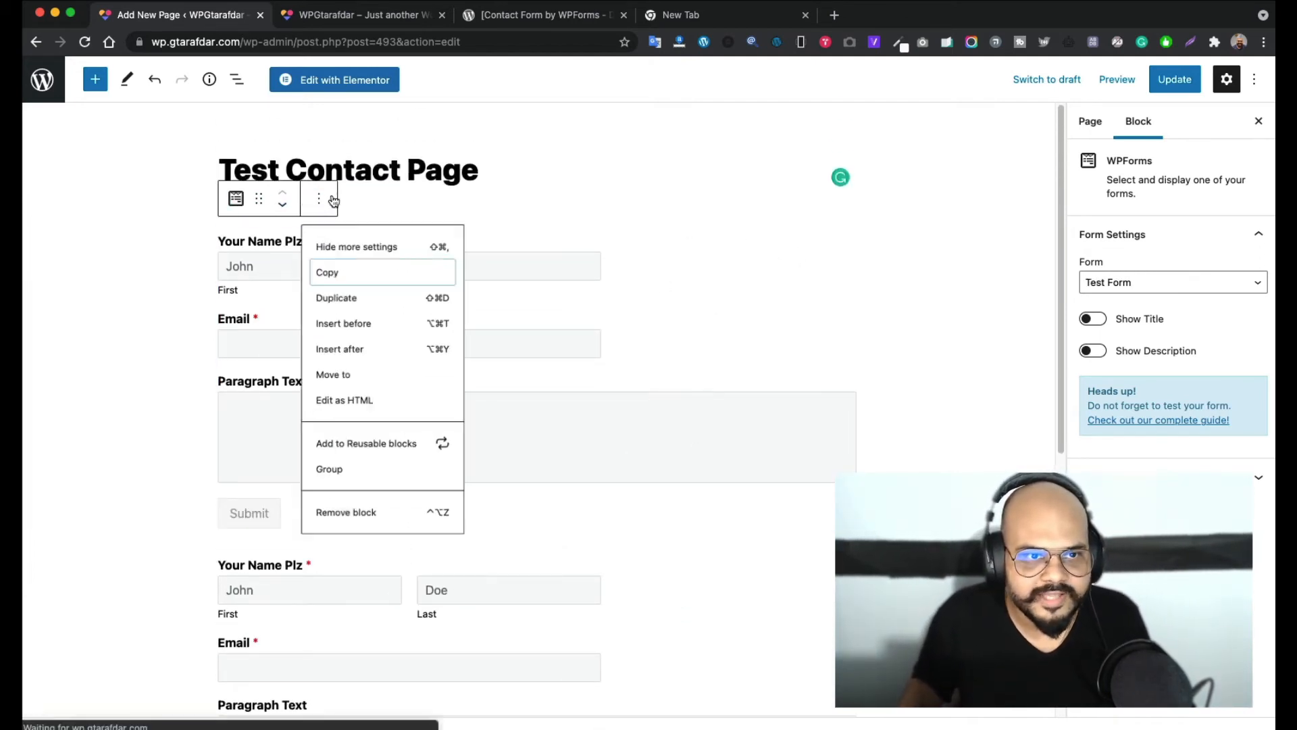
{"action": "left_click", "coordinate": [351, 533]}
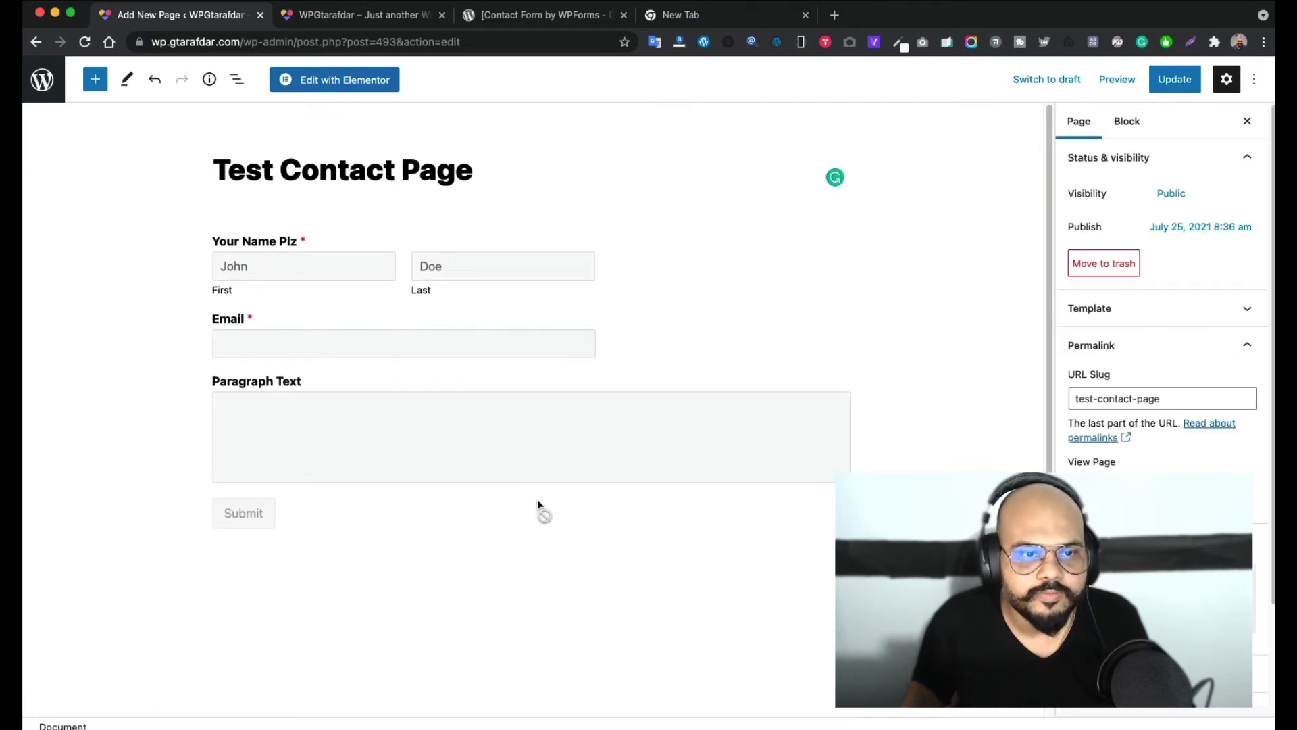
Try the Show Title and Show Description options on the remaining WPForms block, turning each one off again
{"action": "left_click", "coordinate": [712, 275]}
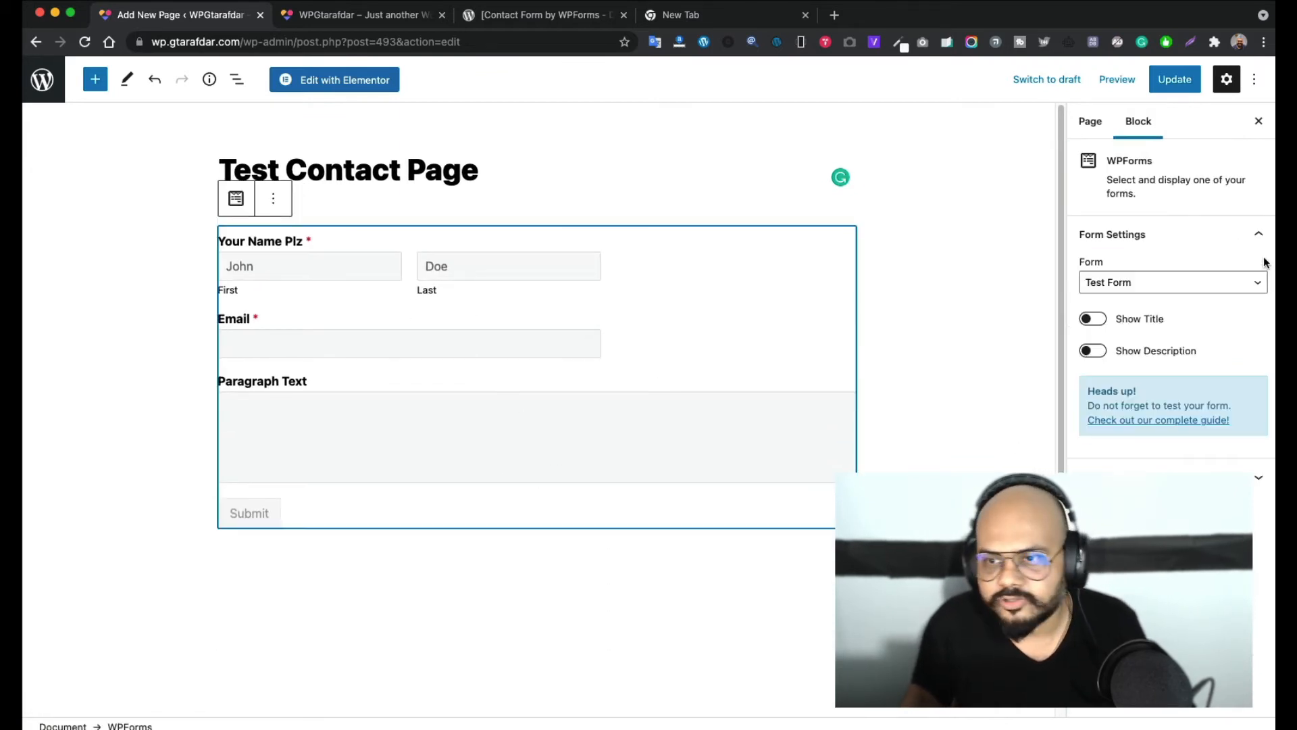
{"action": "left_click", "coordinate": [1094, 320]}
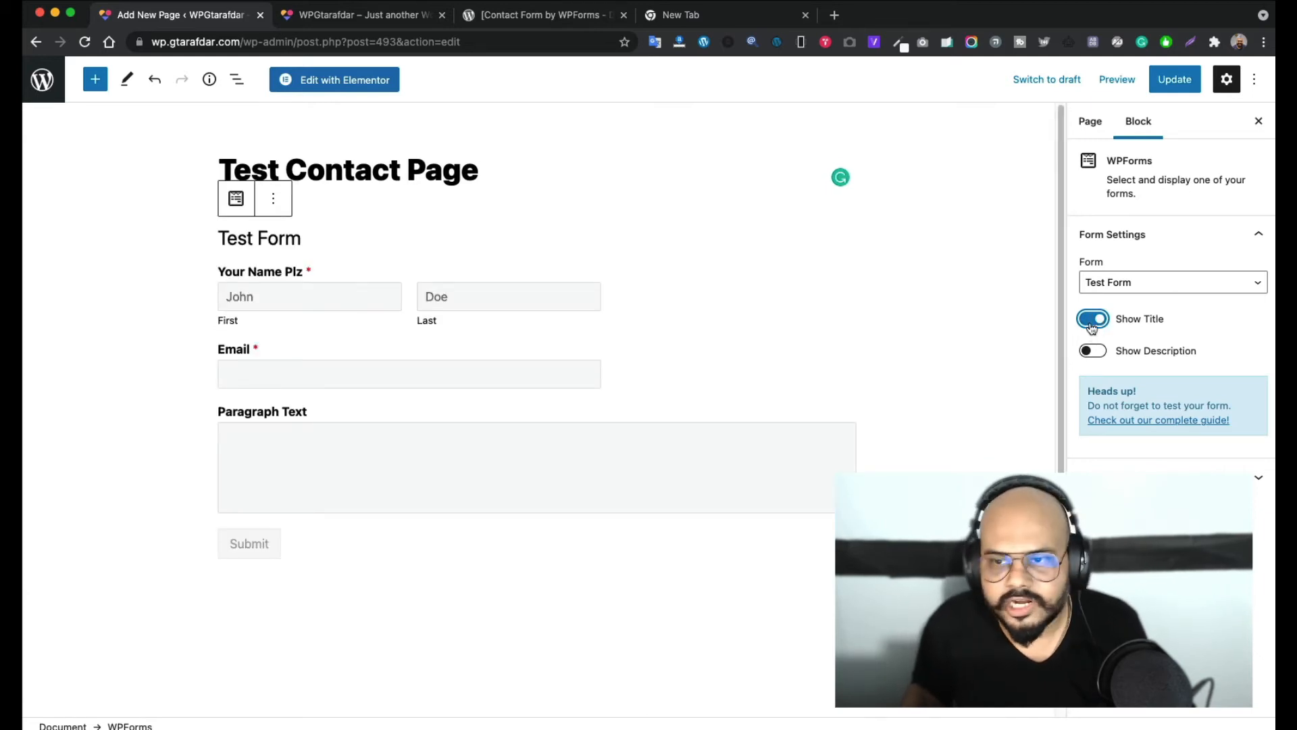
{"action": "left_click", "coordinate": [1093, 320]}
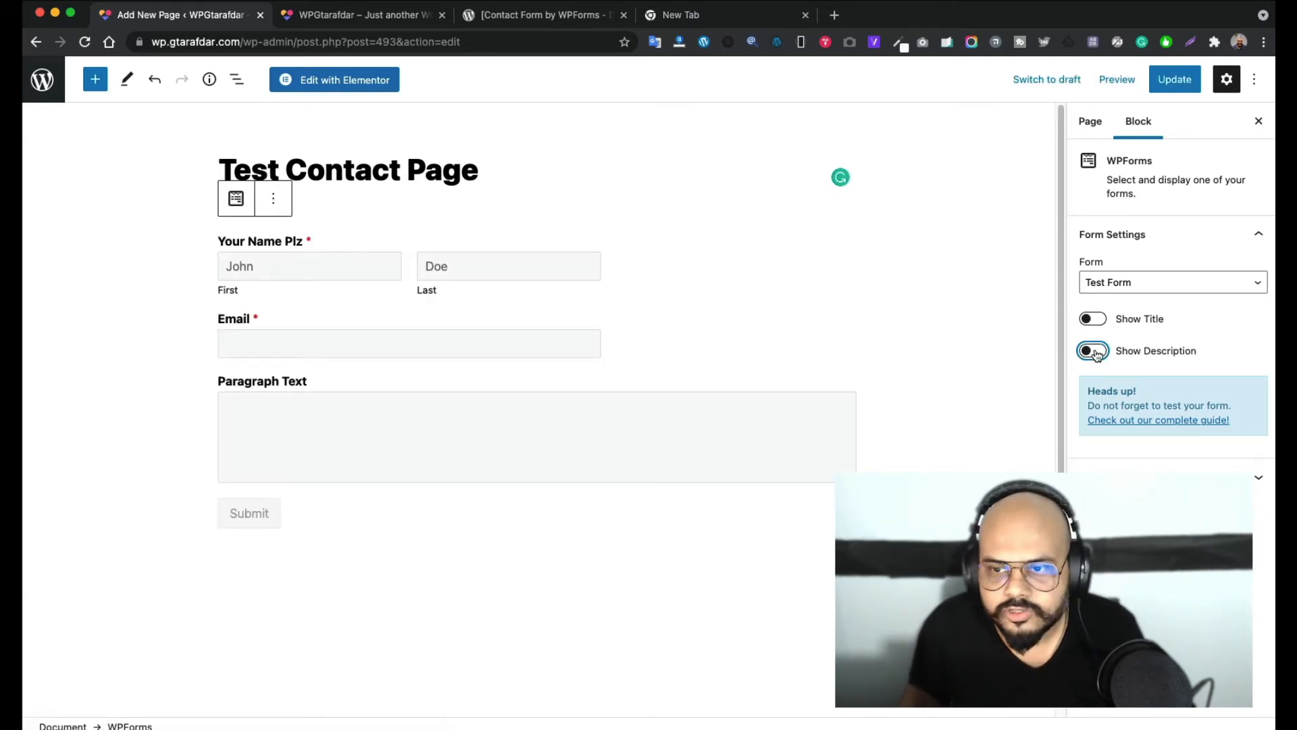
{"action": "left_click", "coordinate": [1094, 351]}
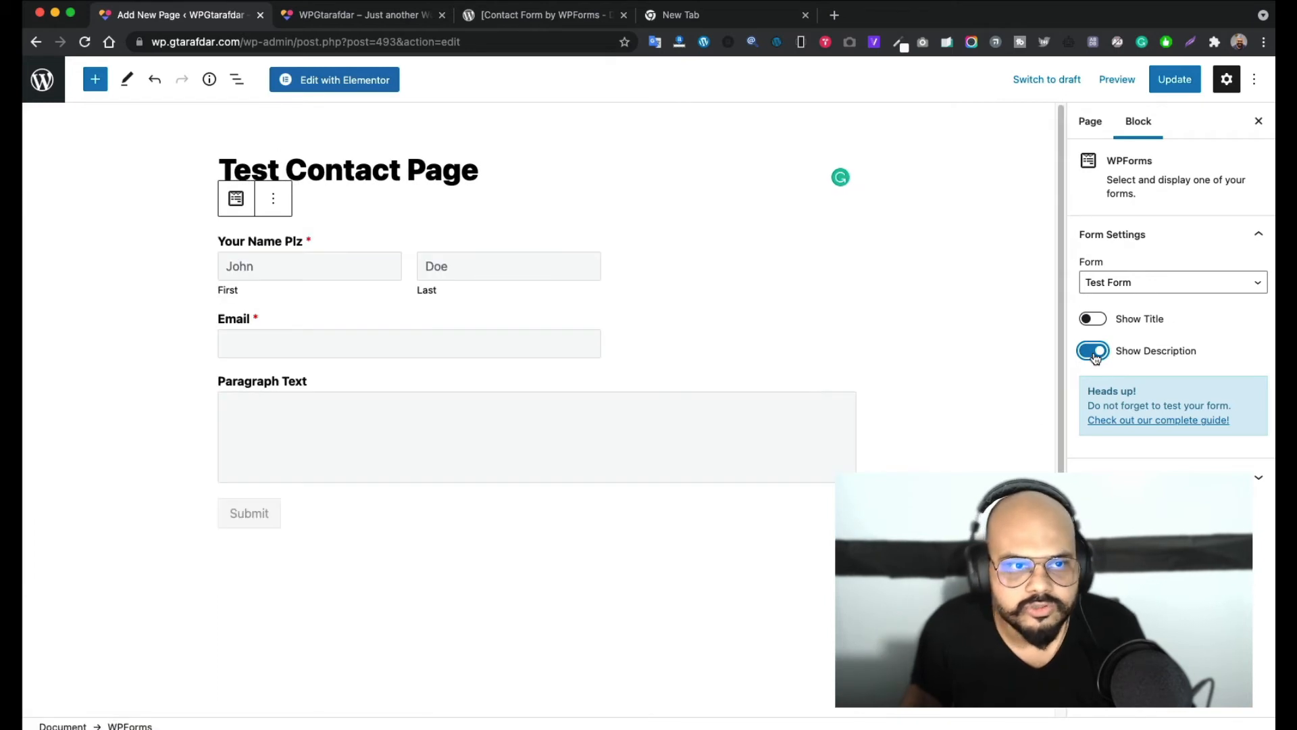
{"action": "left_click", "coordinate": [1094, 351]}
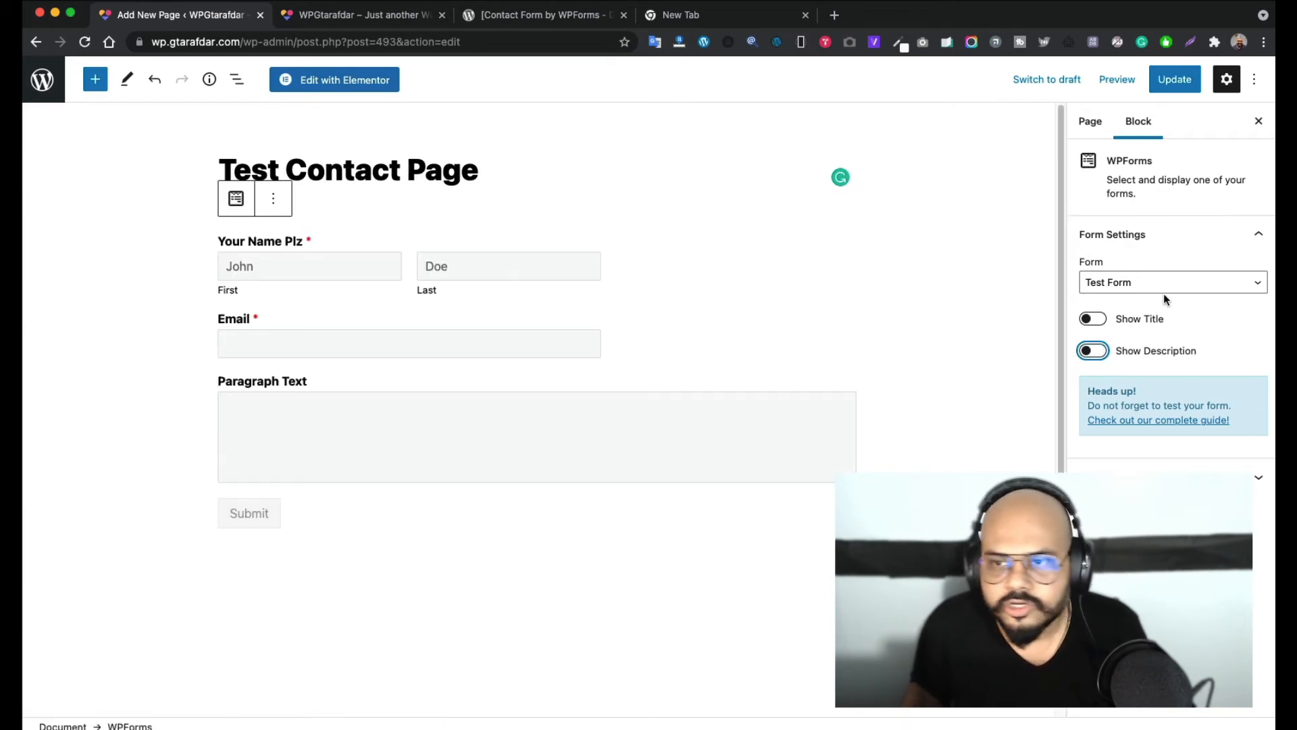
Compare the page settings with the WPForms block settings, expanding the Template section and collapsing Permalink
{"action": "left_click", "coordinate": [1090, 132]}
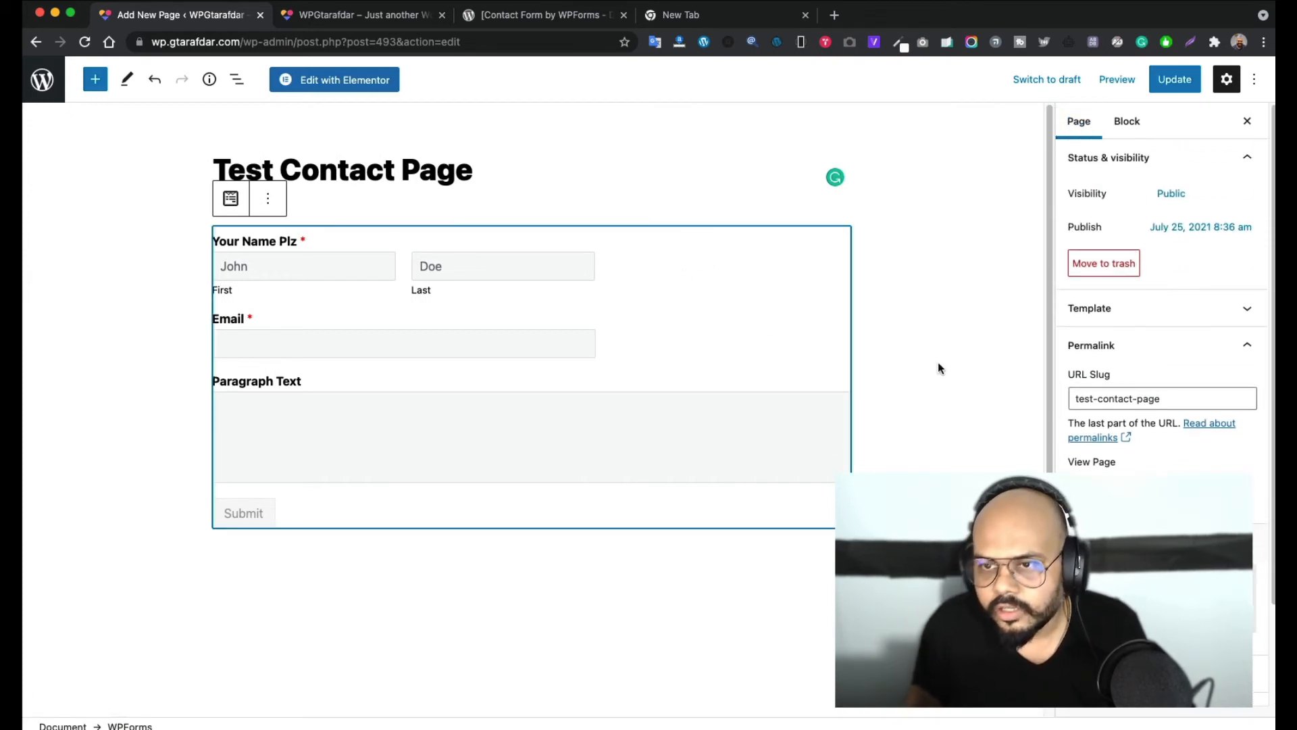
{"action": "left_click", "coordinate": [780, 324]}
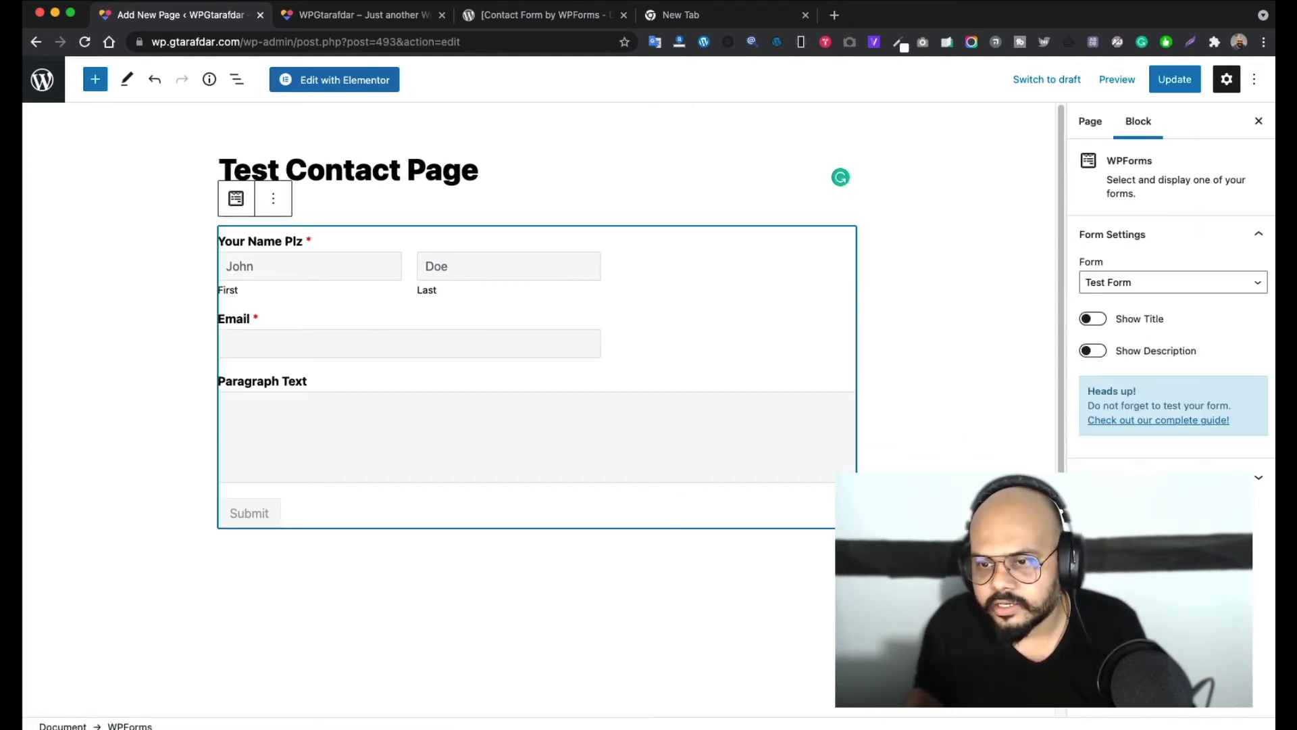
{"action": "left_click", "coordinate": [438, 169]}
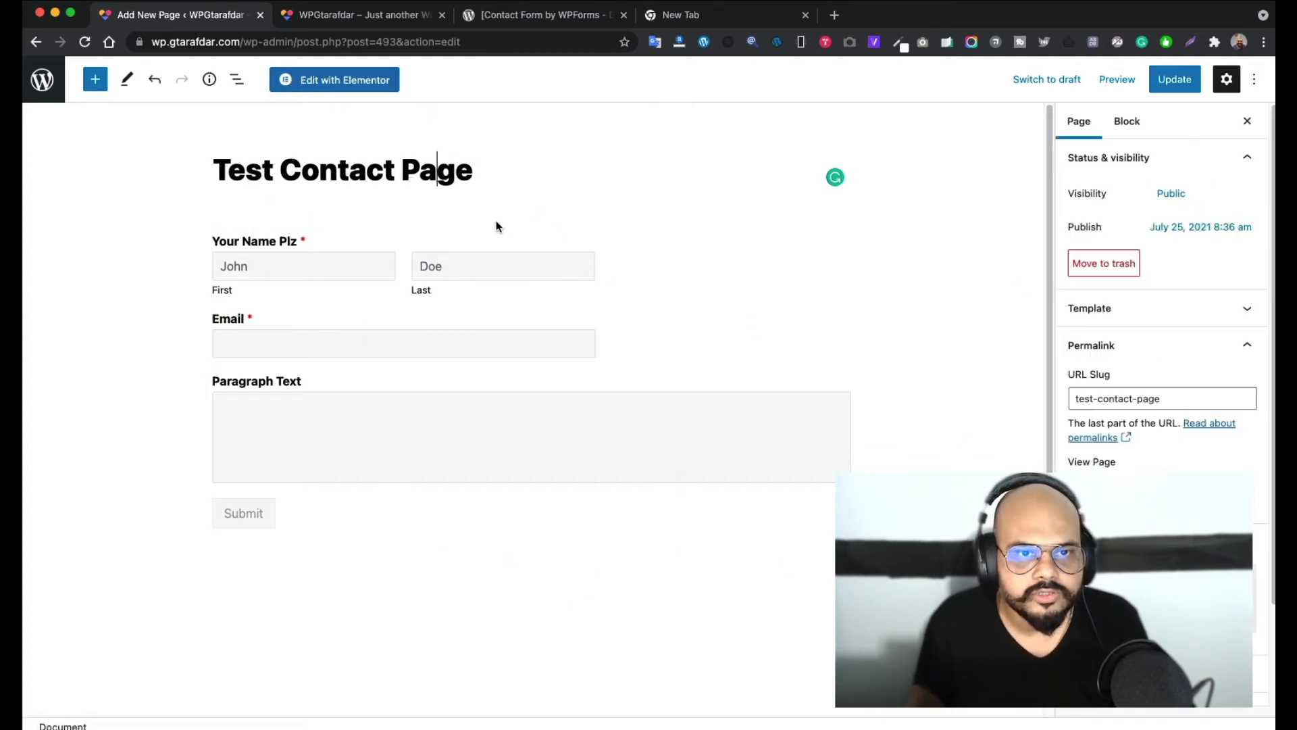
{"action": "left_click", "coordinate": [727, 278]}
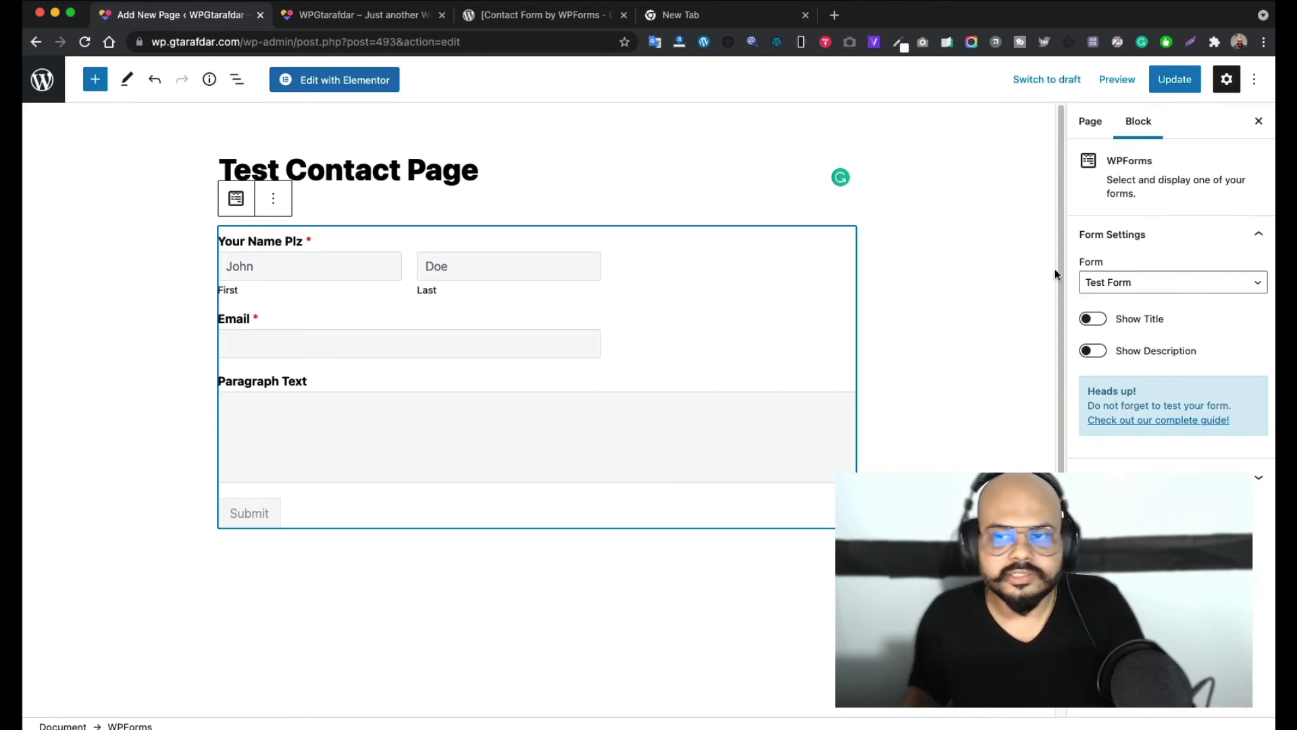
{"action": "left_click", "coordinate": [1090, 121]}
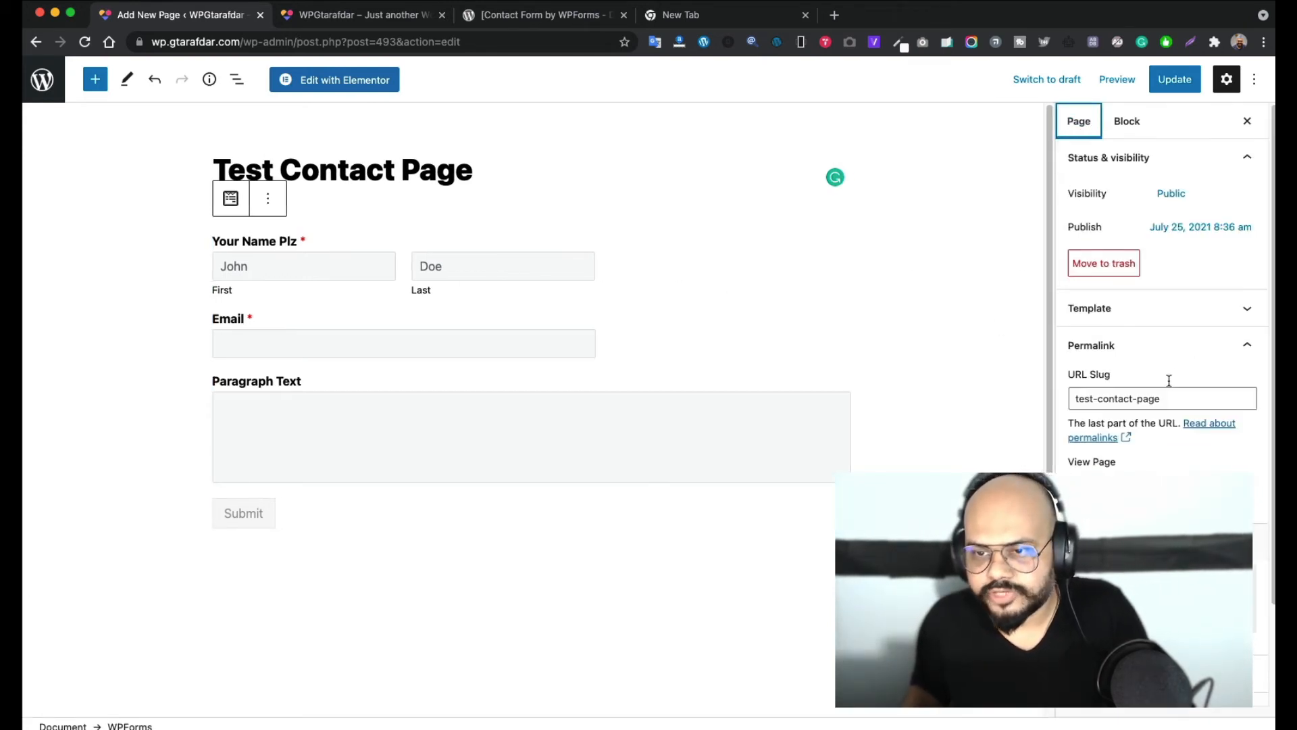
{"action": "left_click", "coordinate": [1210, 309]}
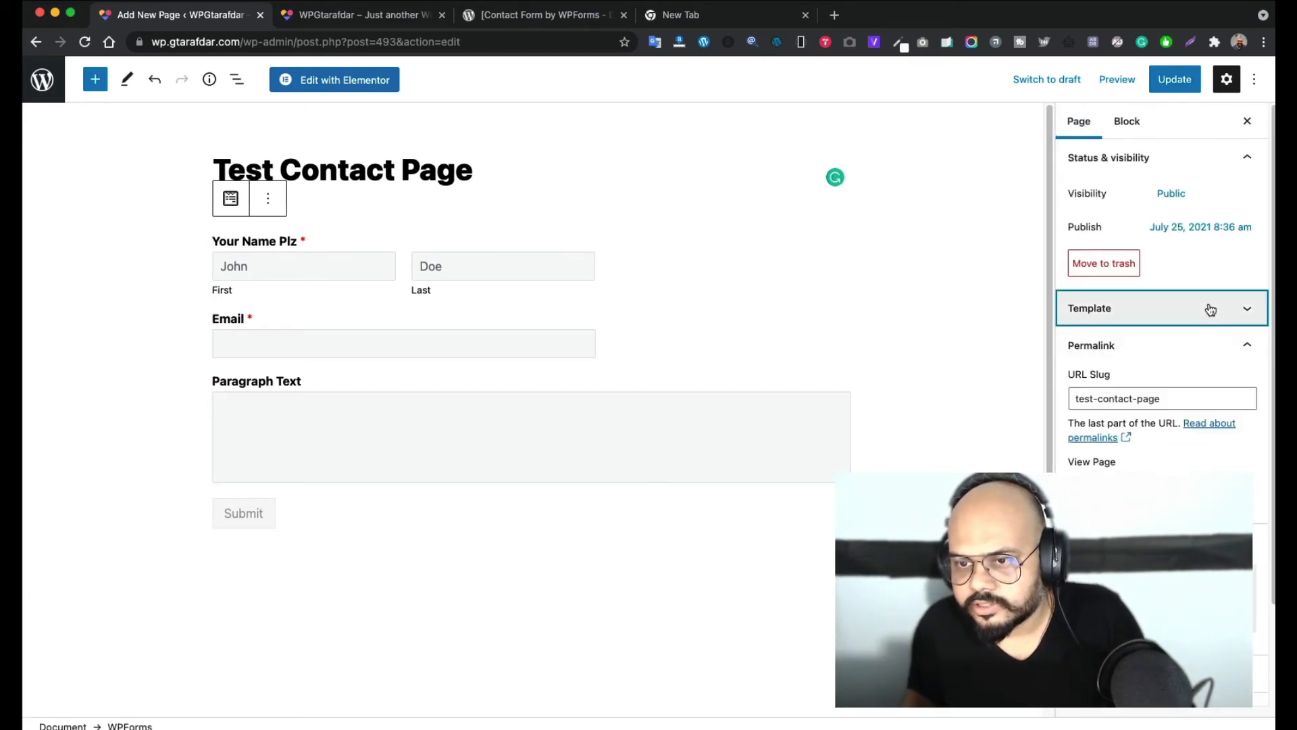
{"action": "left_click", "coordinate": [1182, 385]}
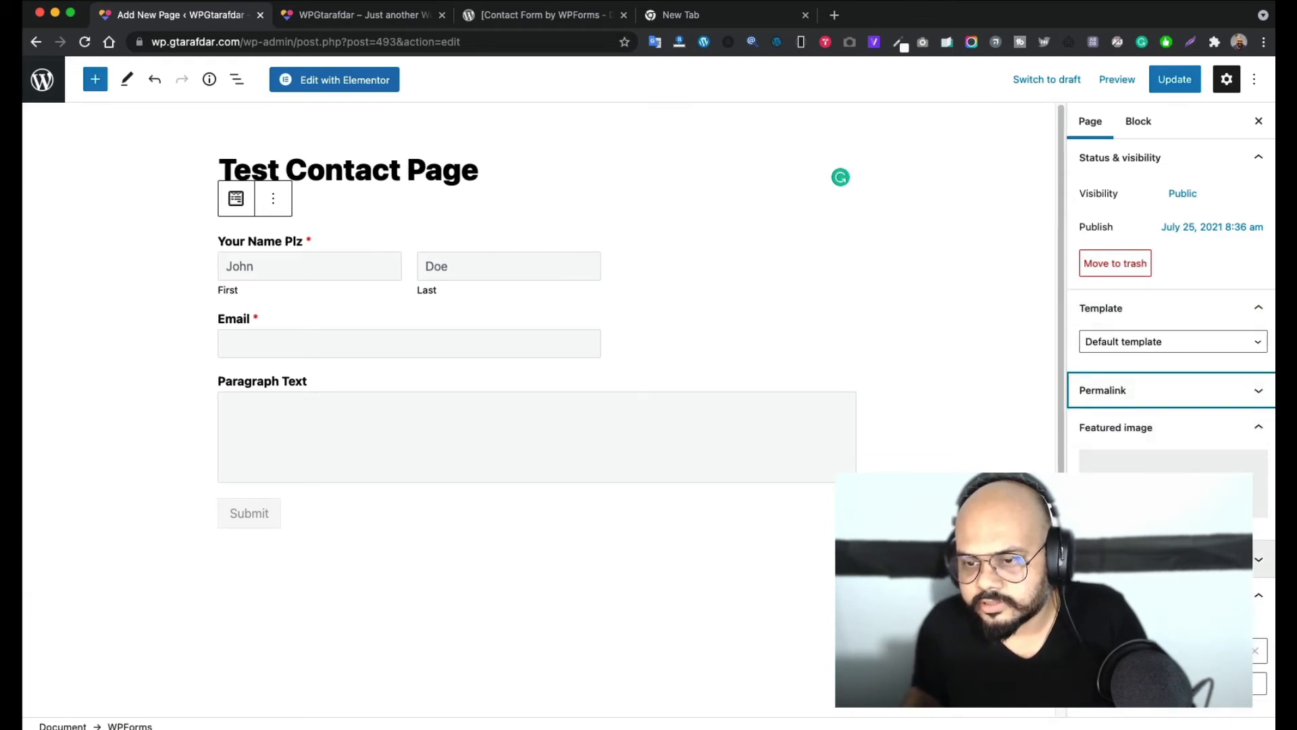
Insert a paragraph before the WPForms block with the text "Please share your words with us..."
{"action": "left_click", "coordinate": [637, 327]}
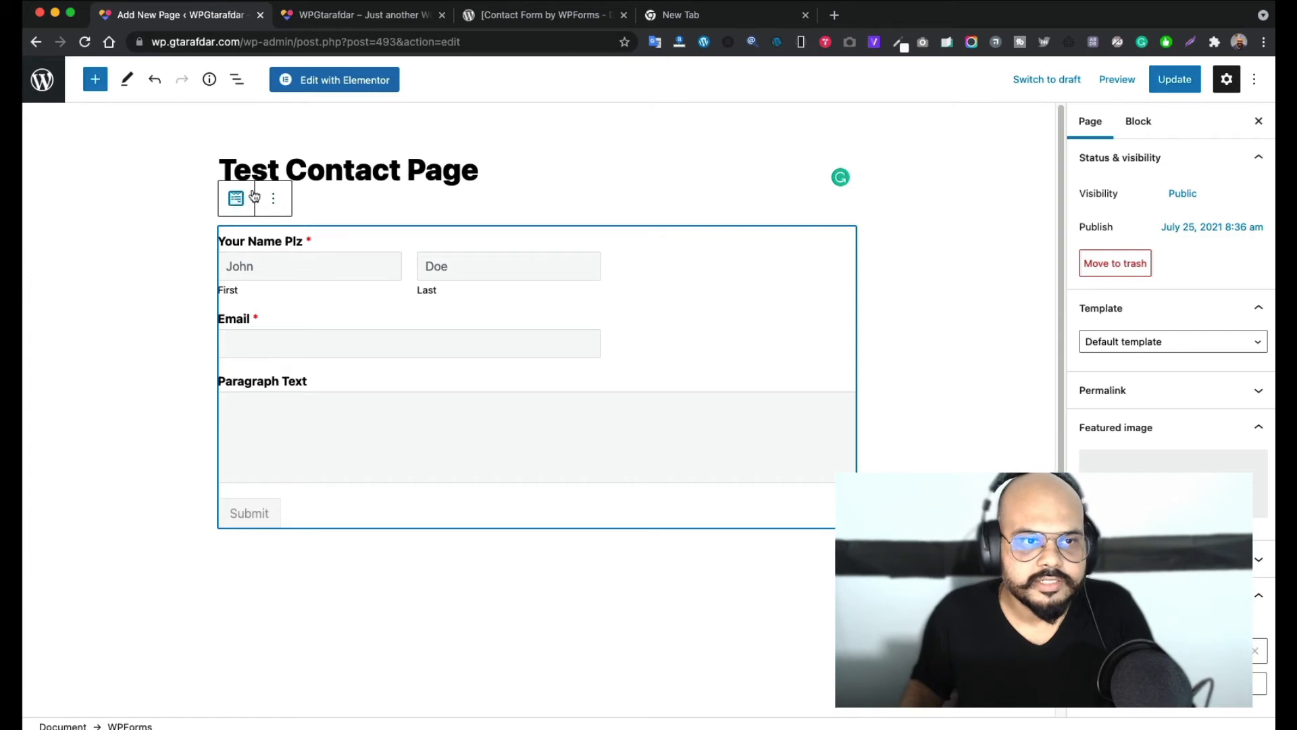
{"action": "left_click", "coordinate": [275, 202]}
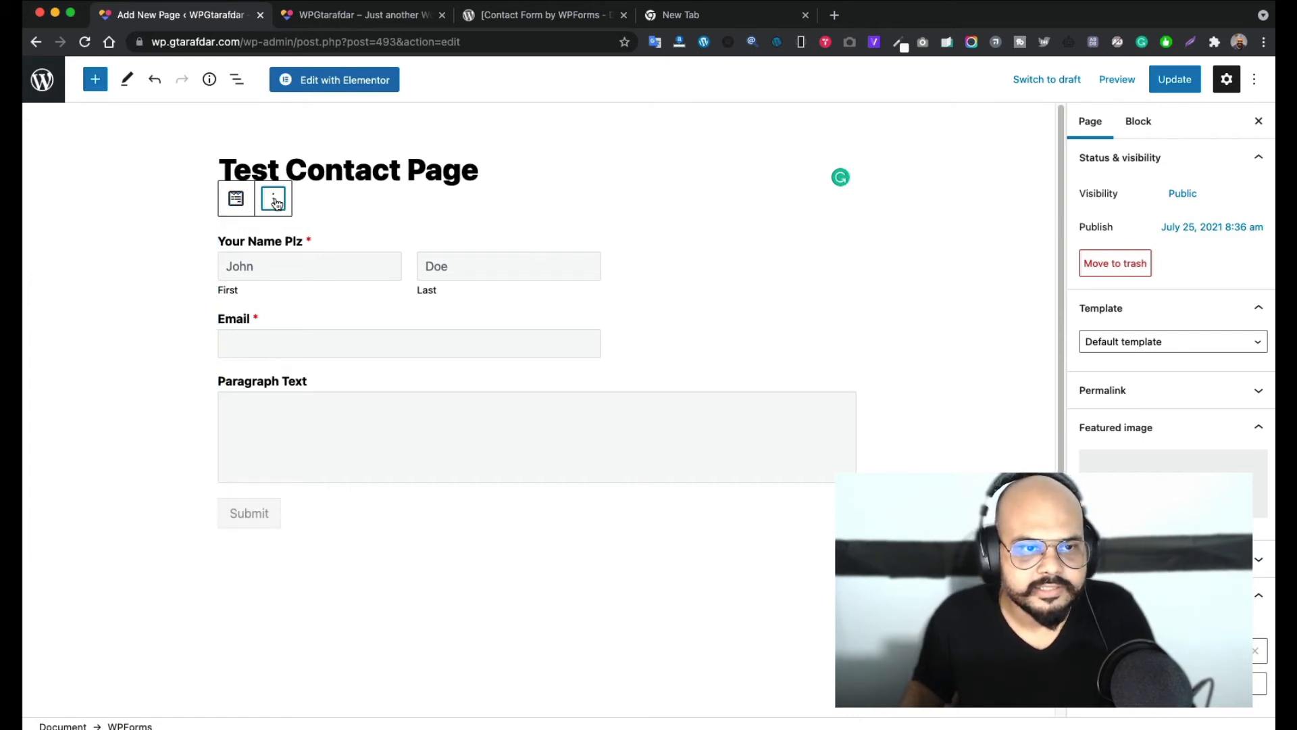
{"action": "left_click", "coordinate": [275, 203]}
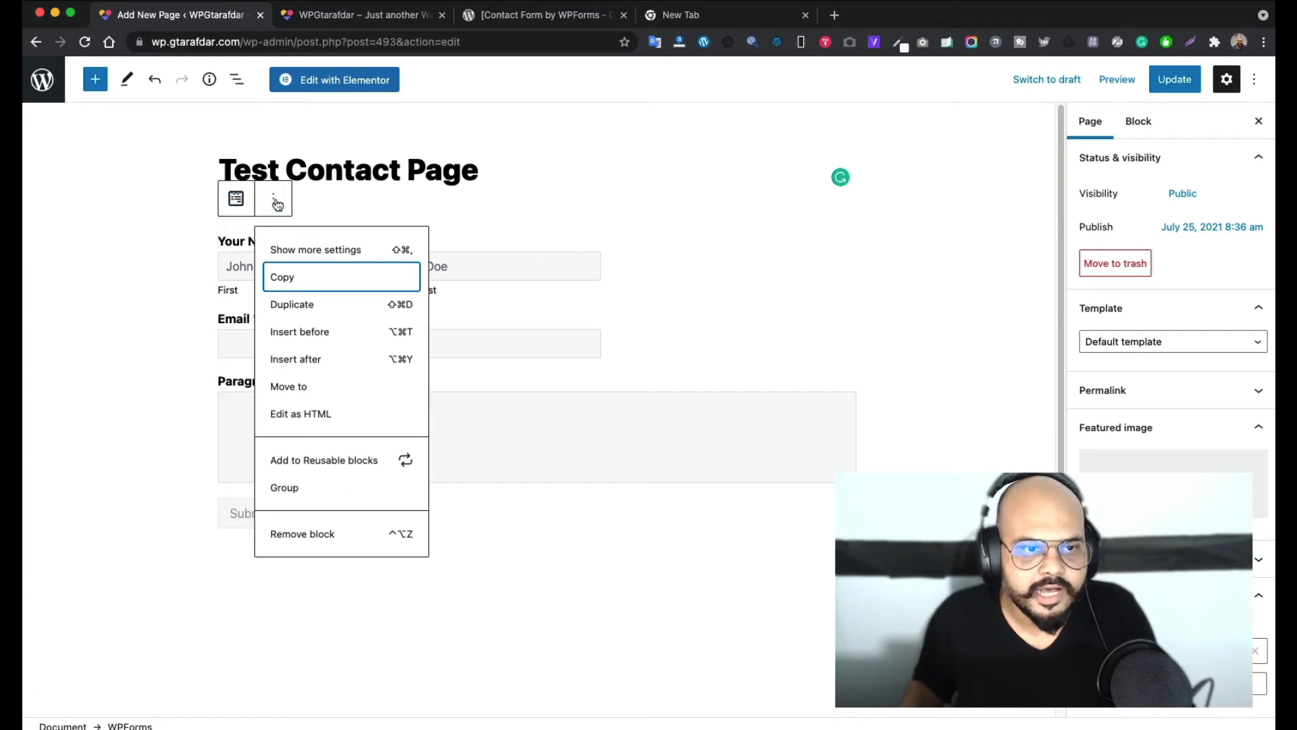
{"action": "left_click", "coordinate": [318, 337]}
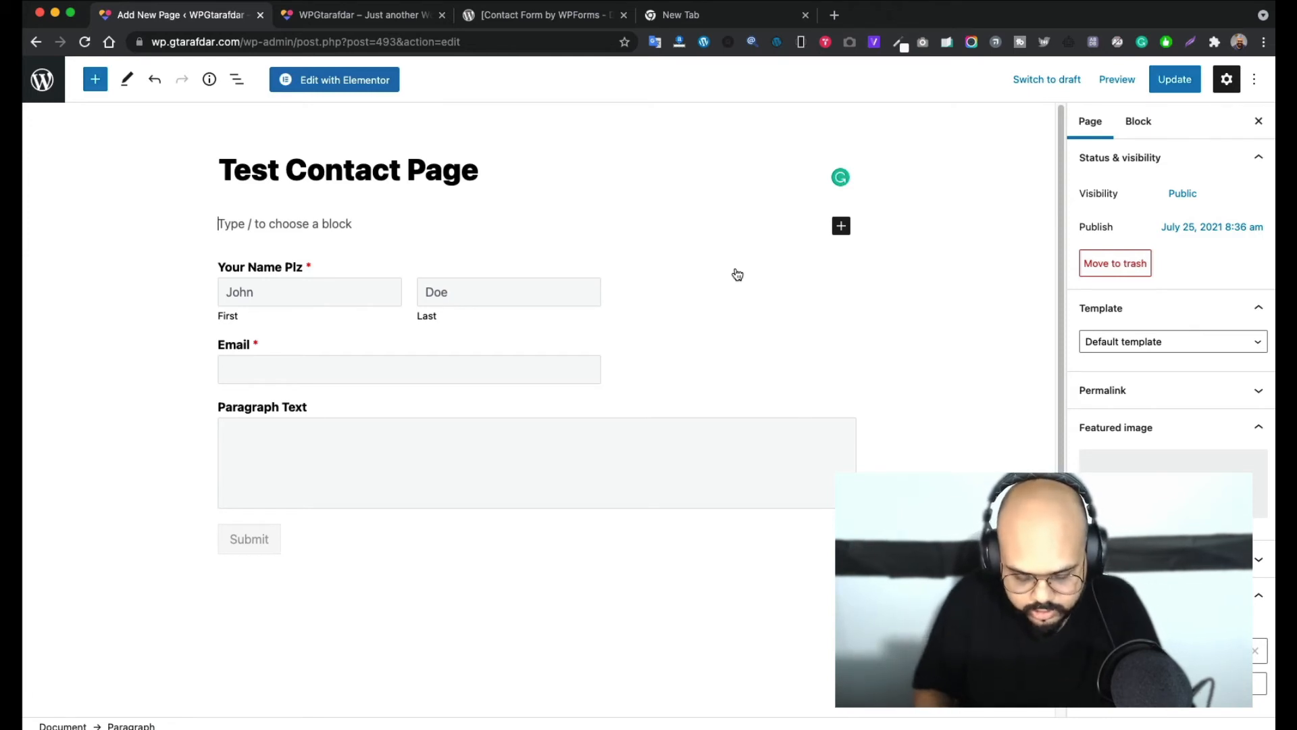
{"action": "type", "text": "Please Share your"}
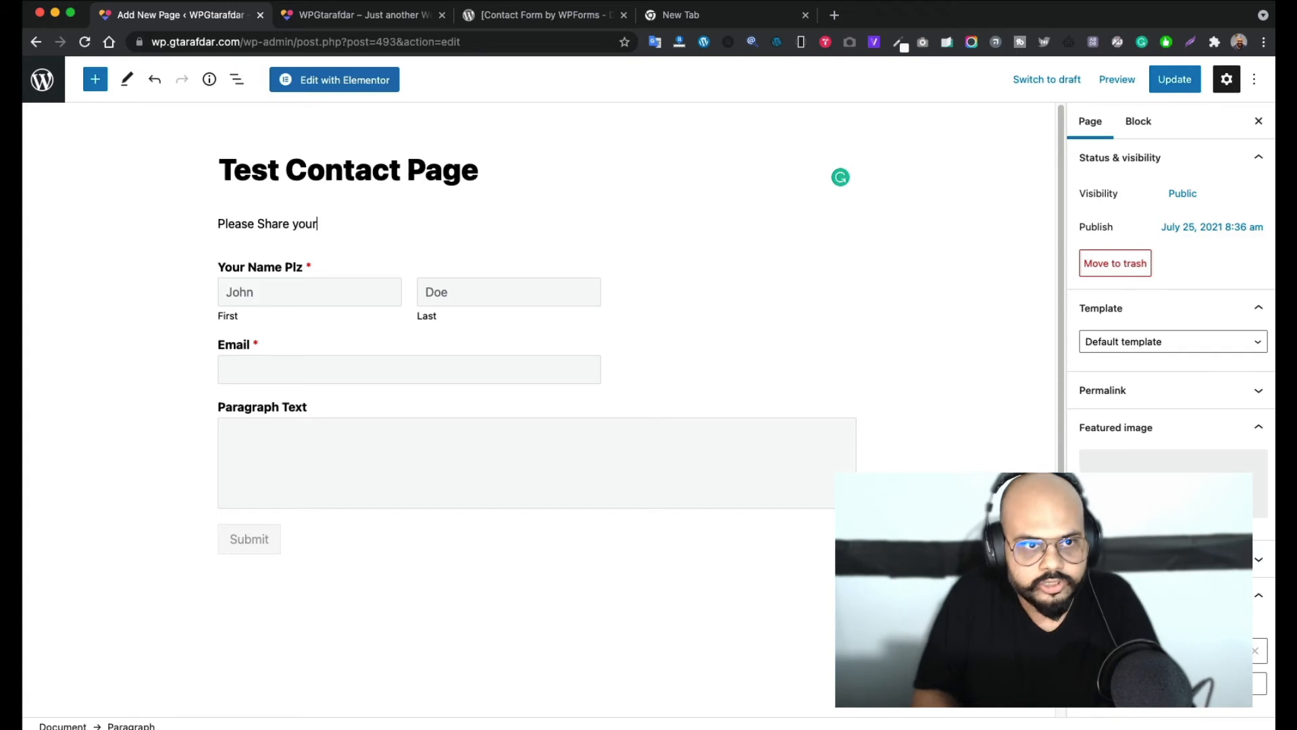
{"action": "key", "text": "BackSpace"}
{"action": "key", "text": "BackSpace"}
{"action": "key", "text": "BackSpace"}
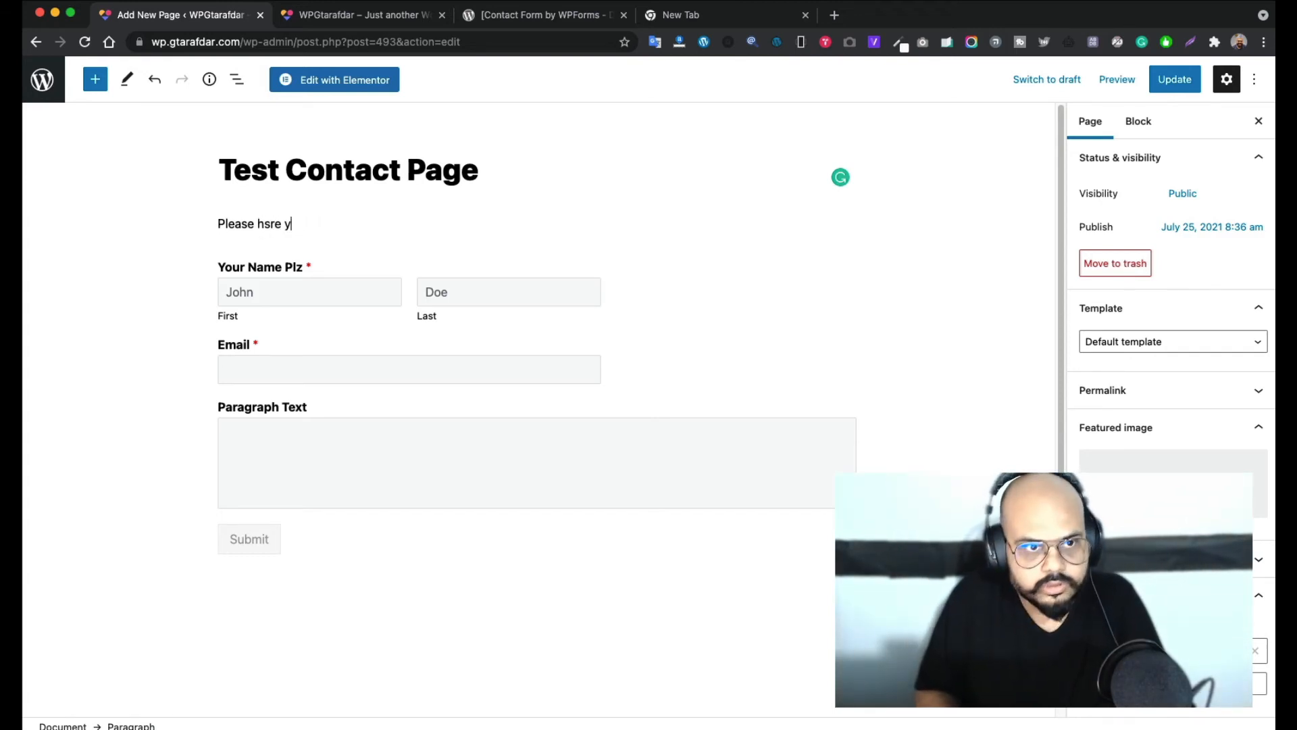
{"action": "key", "text": "BackSpace"}
{"action": "key", "text": "BackSpace"}
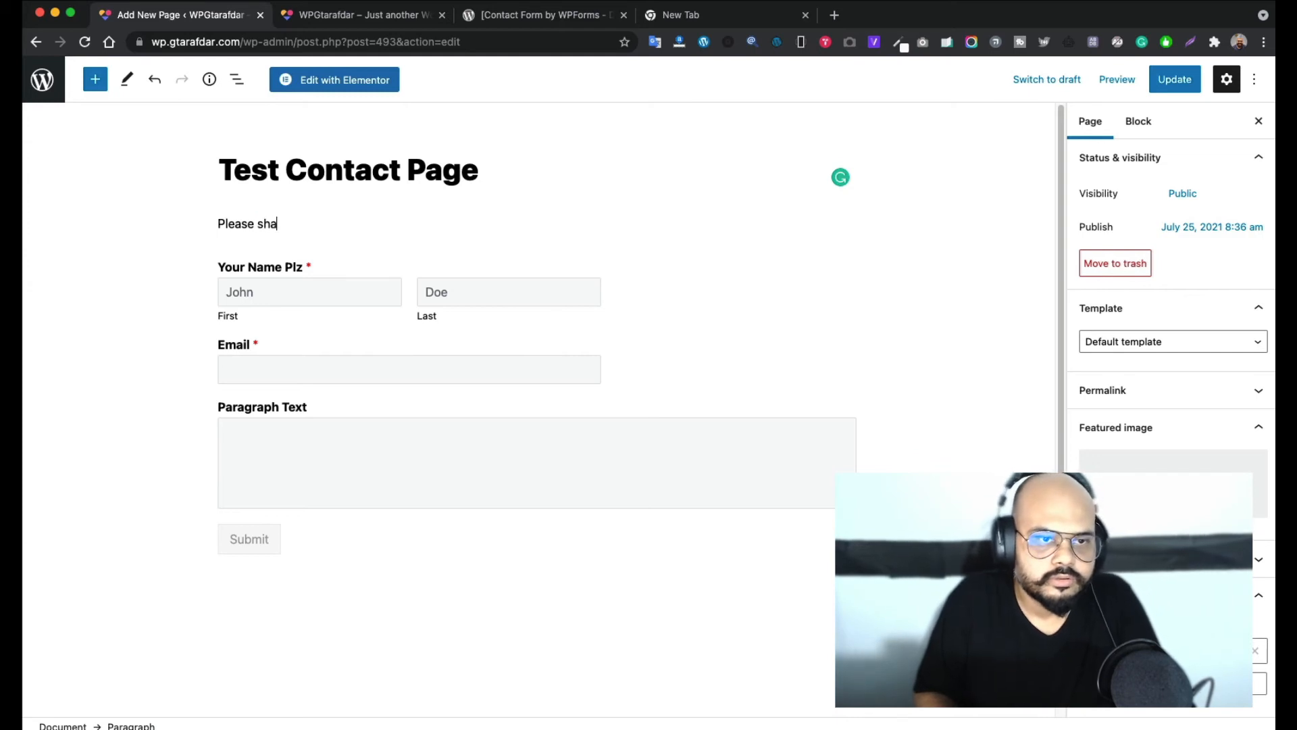
{"action": "type", "text": "your words with us..."}
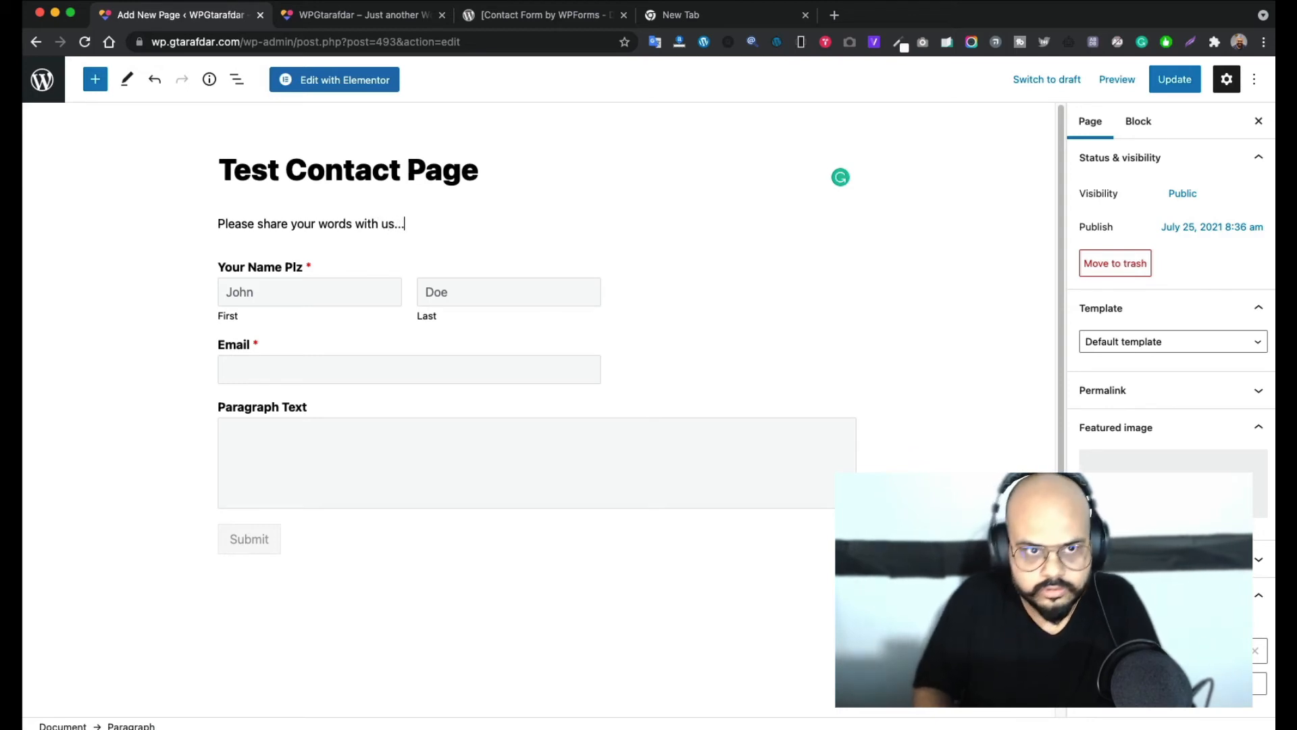
Combine the intro paragraph and the WPForms block into one Group block
{"action": "left_click", "coordinate": [542, 458]}
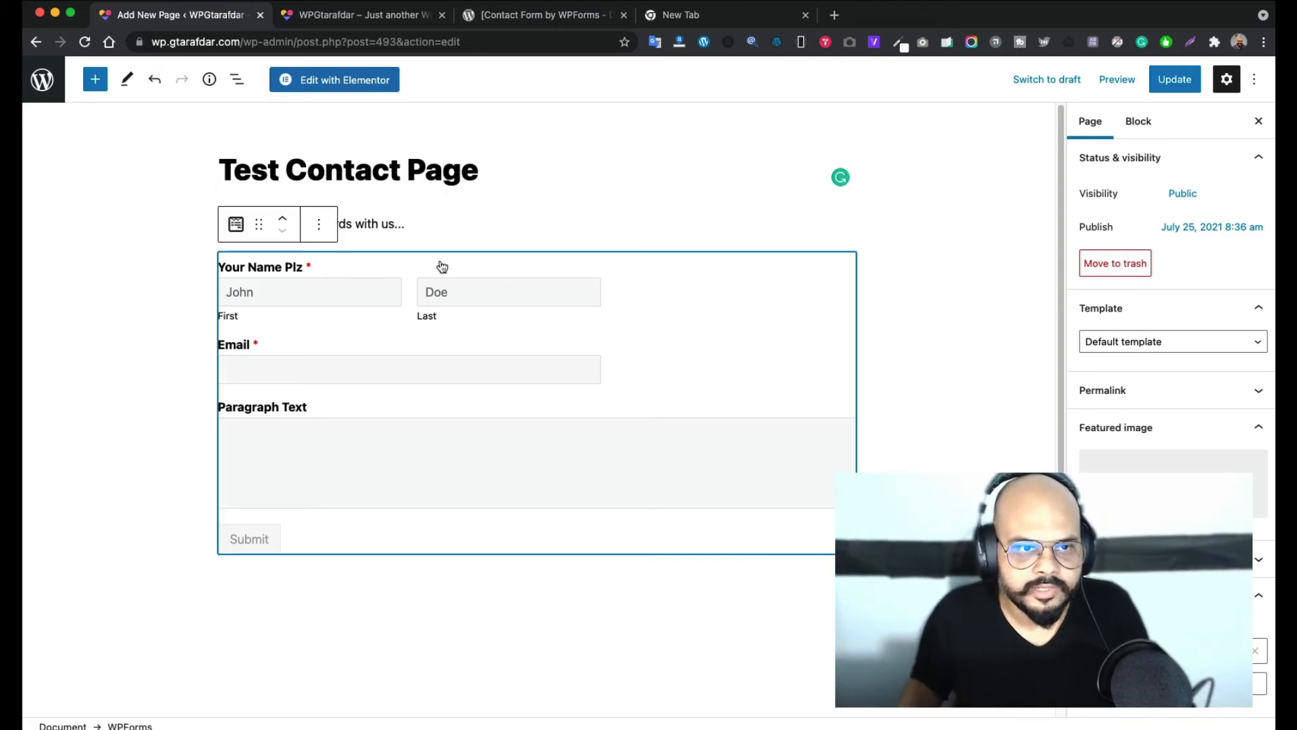
{"action": "left_click", "coordinate": [429, 224]}
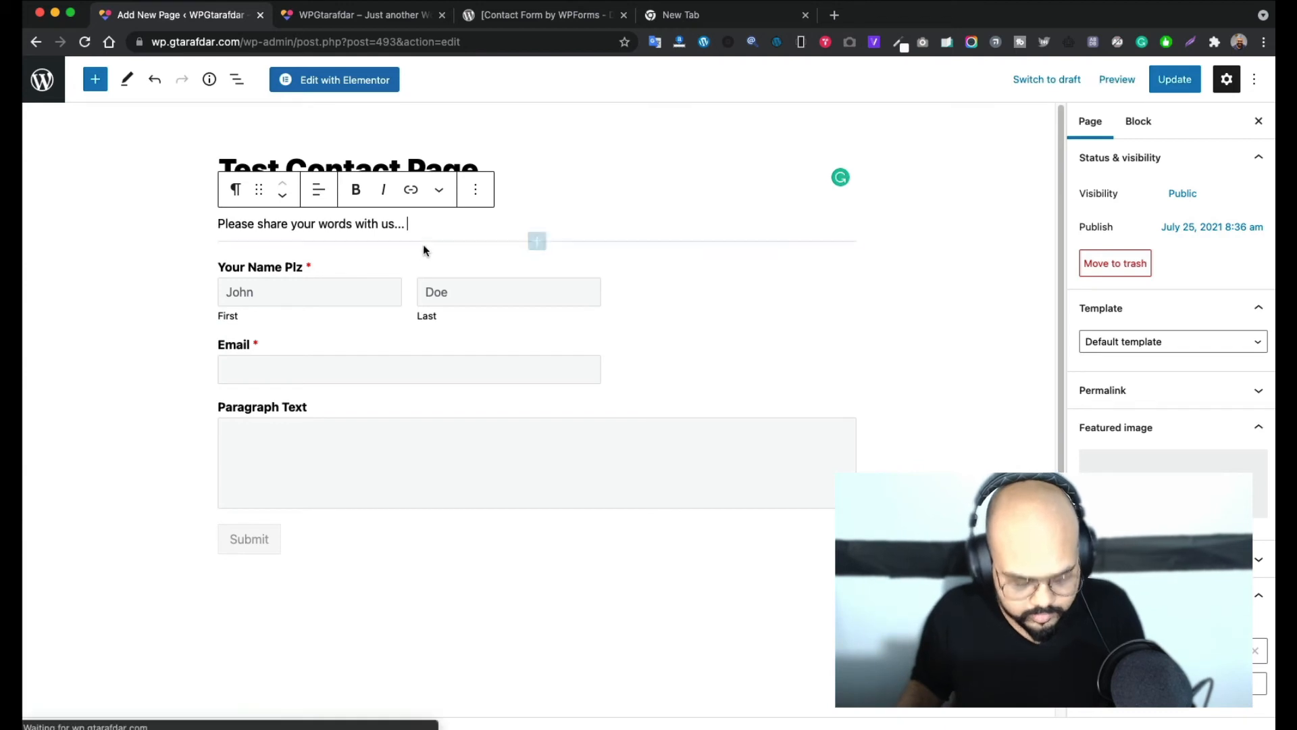
{"action": "left_click", "coordinate": [735, 332]}
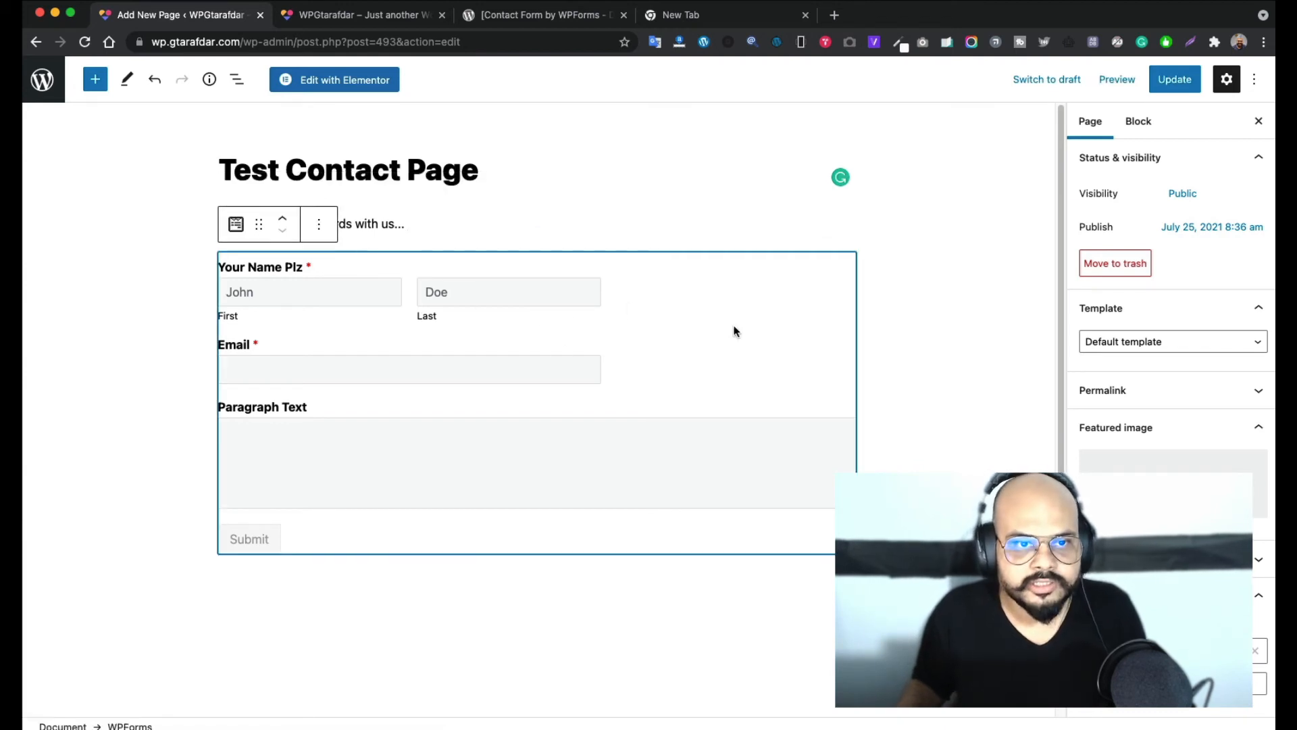
{"action": "left_click", "coordinate": [539, 222]}
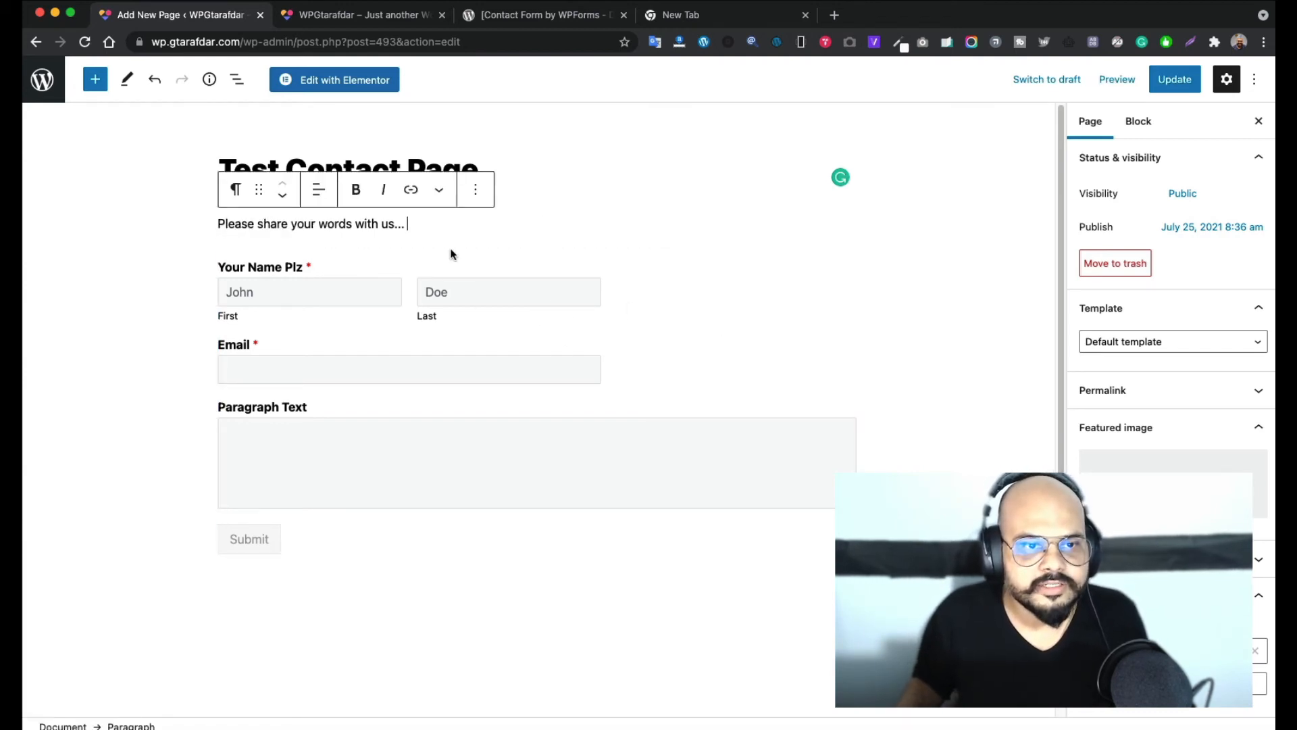
{"action": "left_click", "coordinate": [667, 369], "text": "shift"}
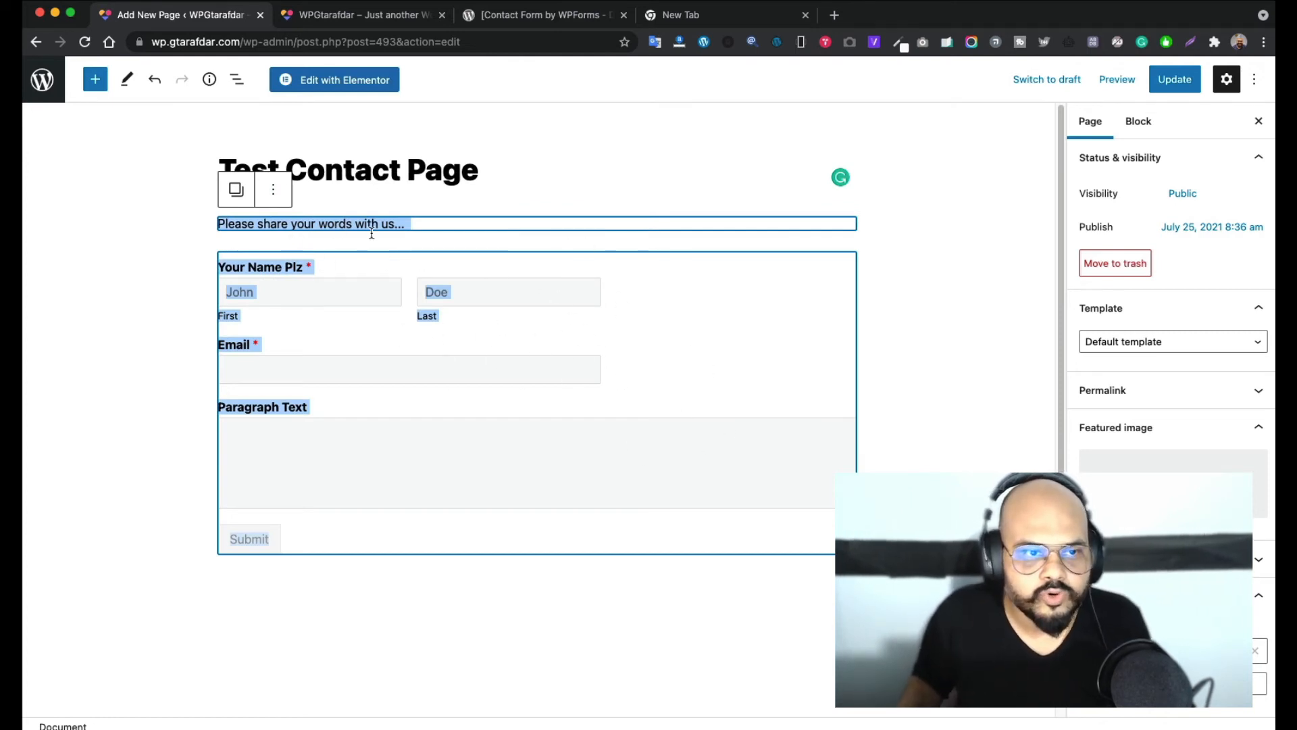
{"action": "left_click", "coordinate": [238, 190]}
{"action": "left_click", "coordinate": [284, 262]}
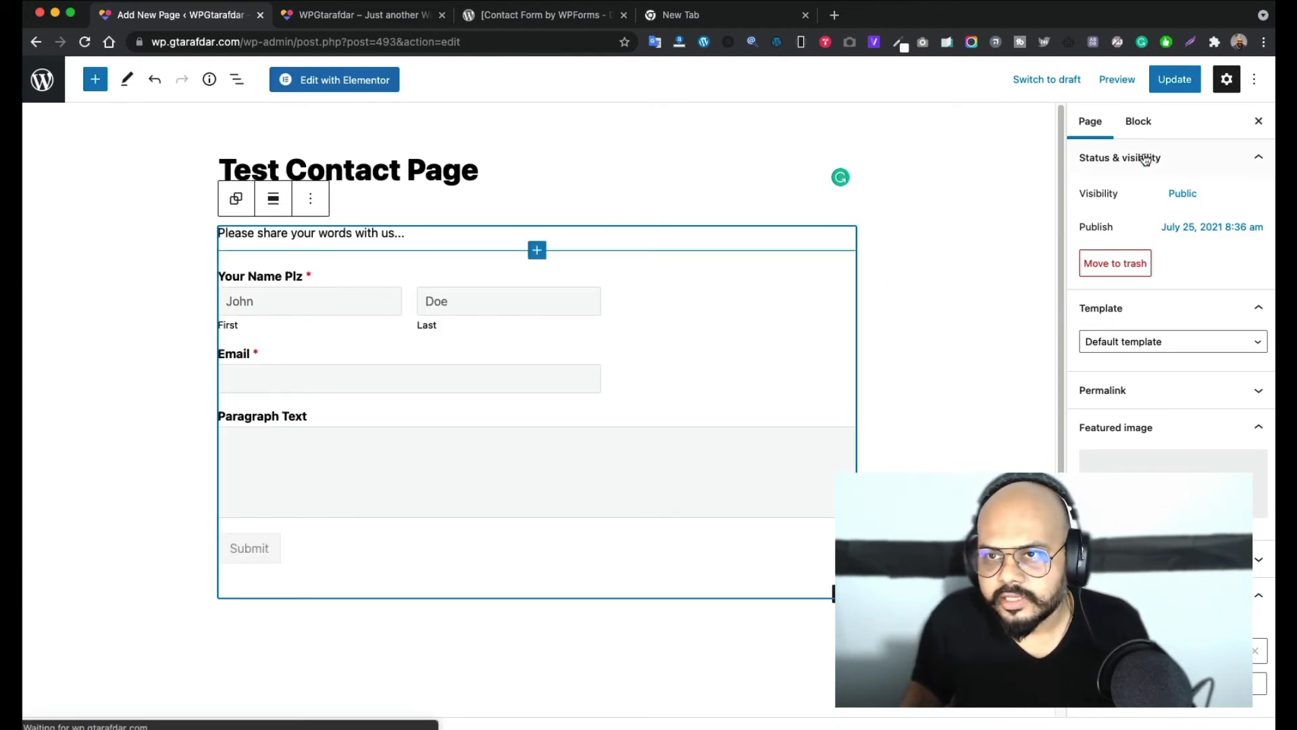
Examine the Group block's color options and the nested paragraph's settings, and select the whole Group in the list view
{"action": "left_click", "coordinate": [1144, 133]}
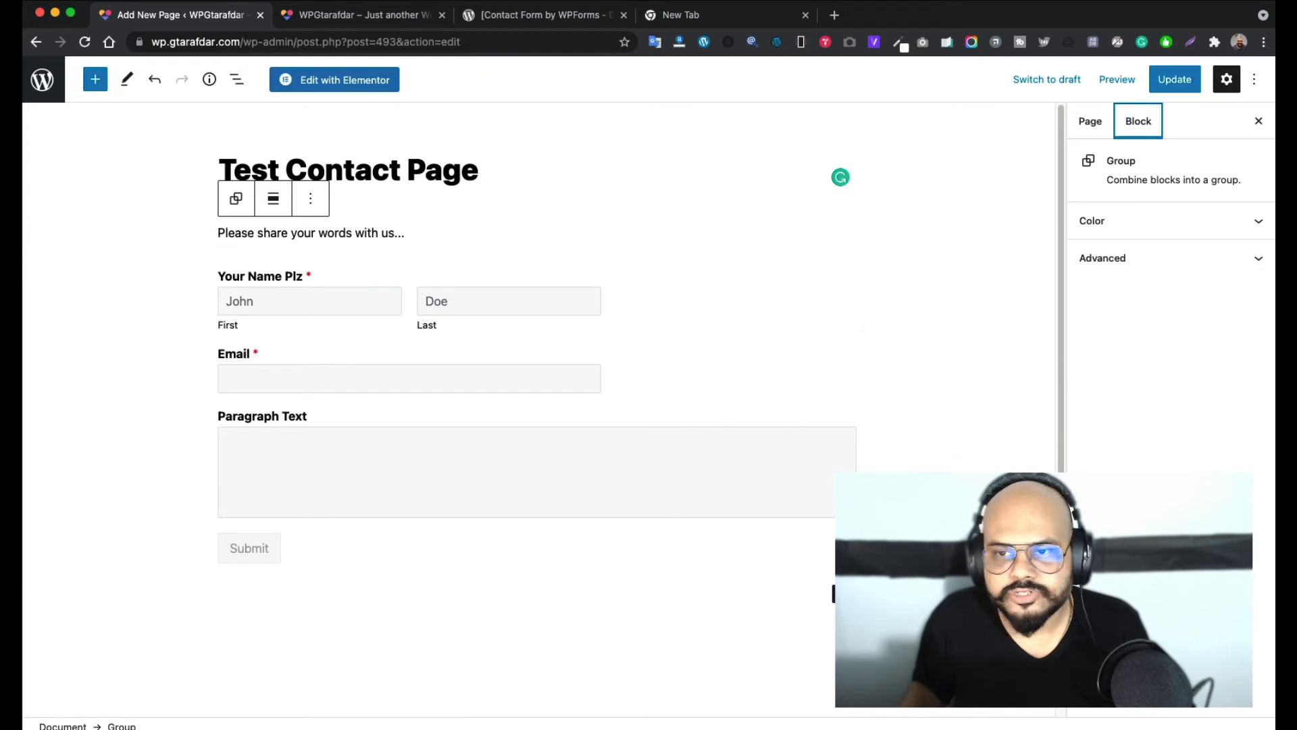
{"action": "left_click", "coordinate": [1215, 229]}
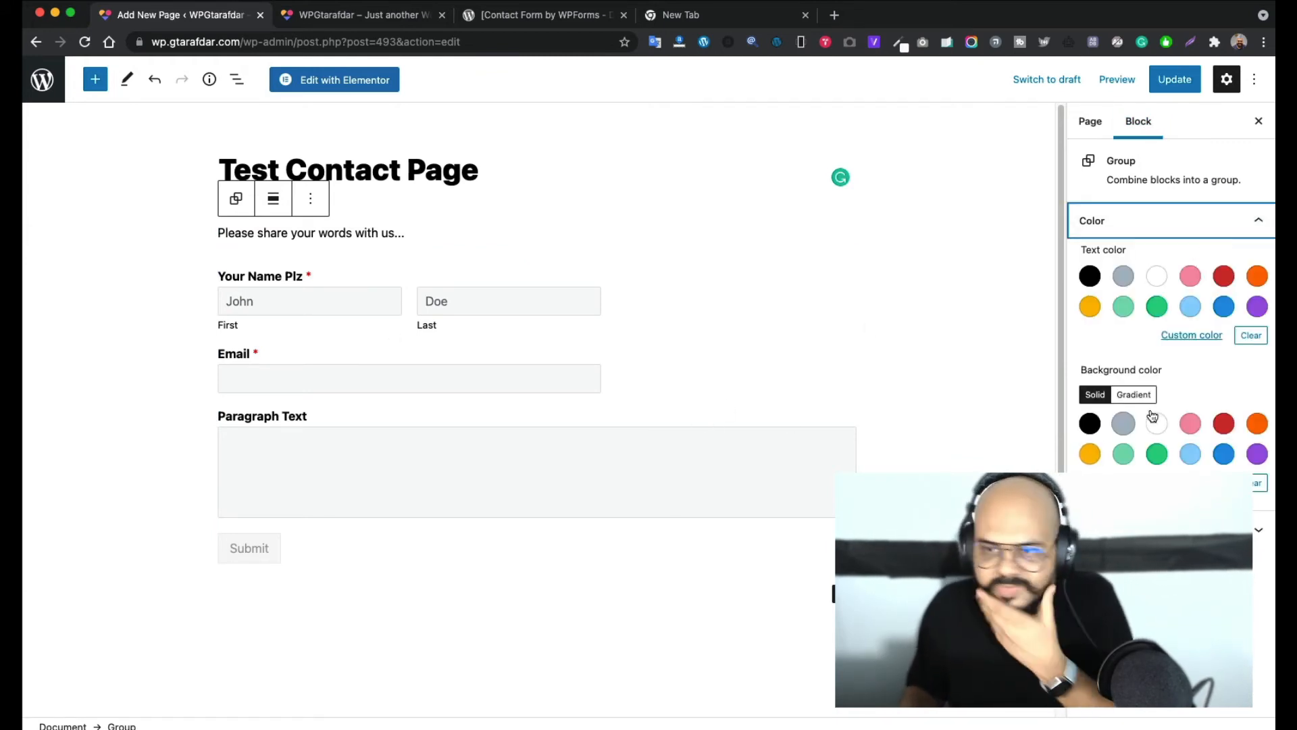
{"action": "left_click", "coordinate": [436, 253]}
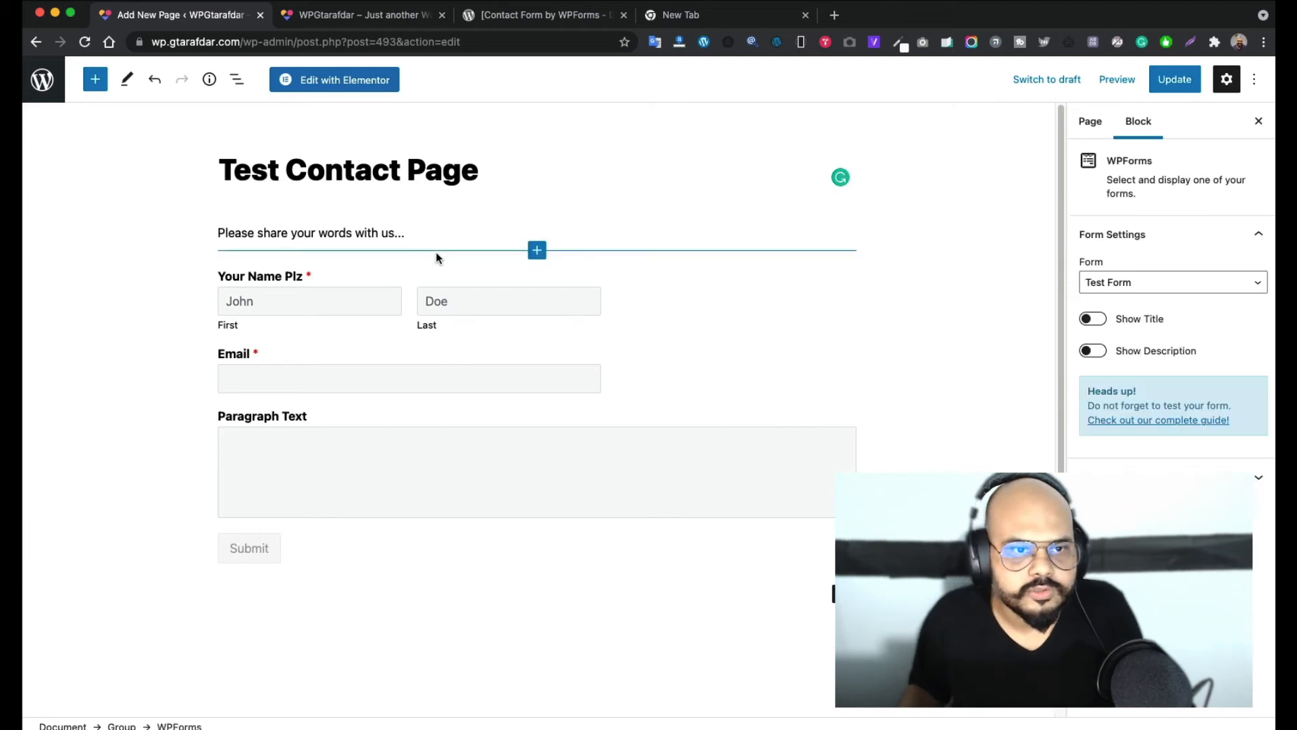
{"action": "left_click", "coordinate": [328, 238]}
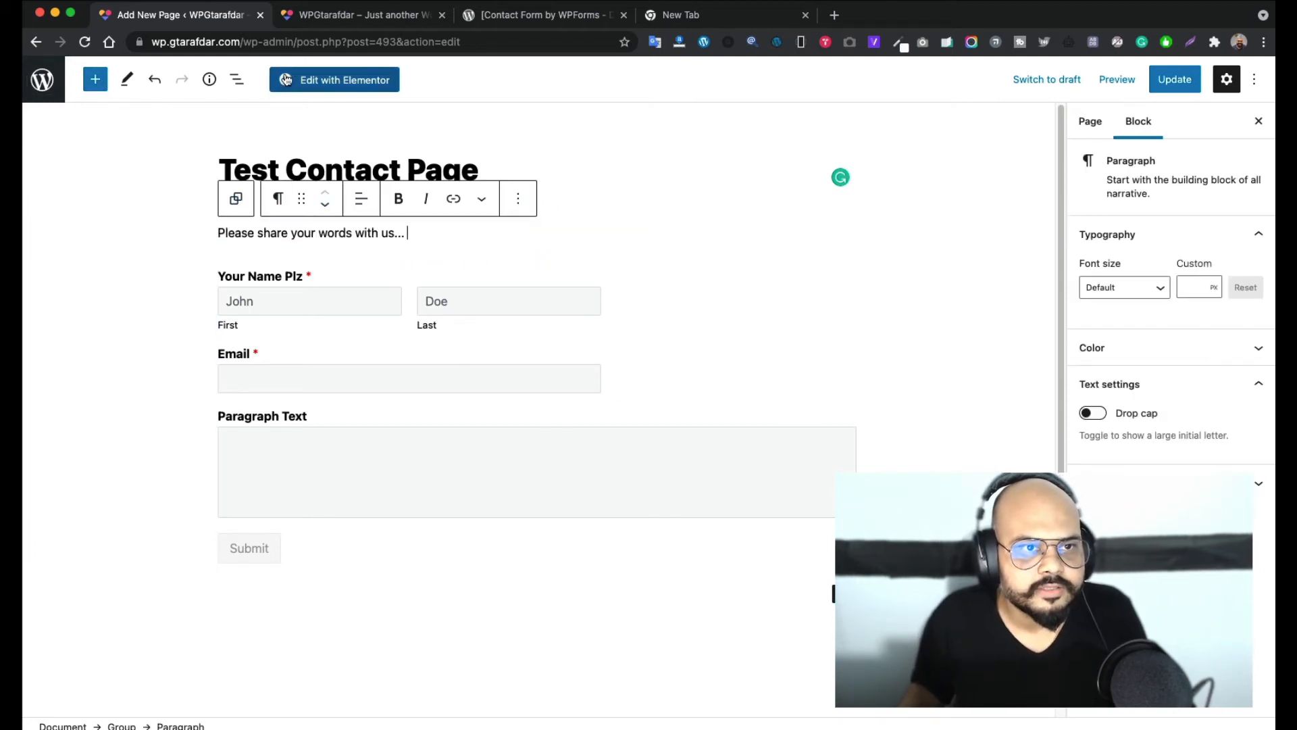
{"action": "left_click", "coordinate": [237, 79]}
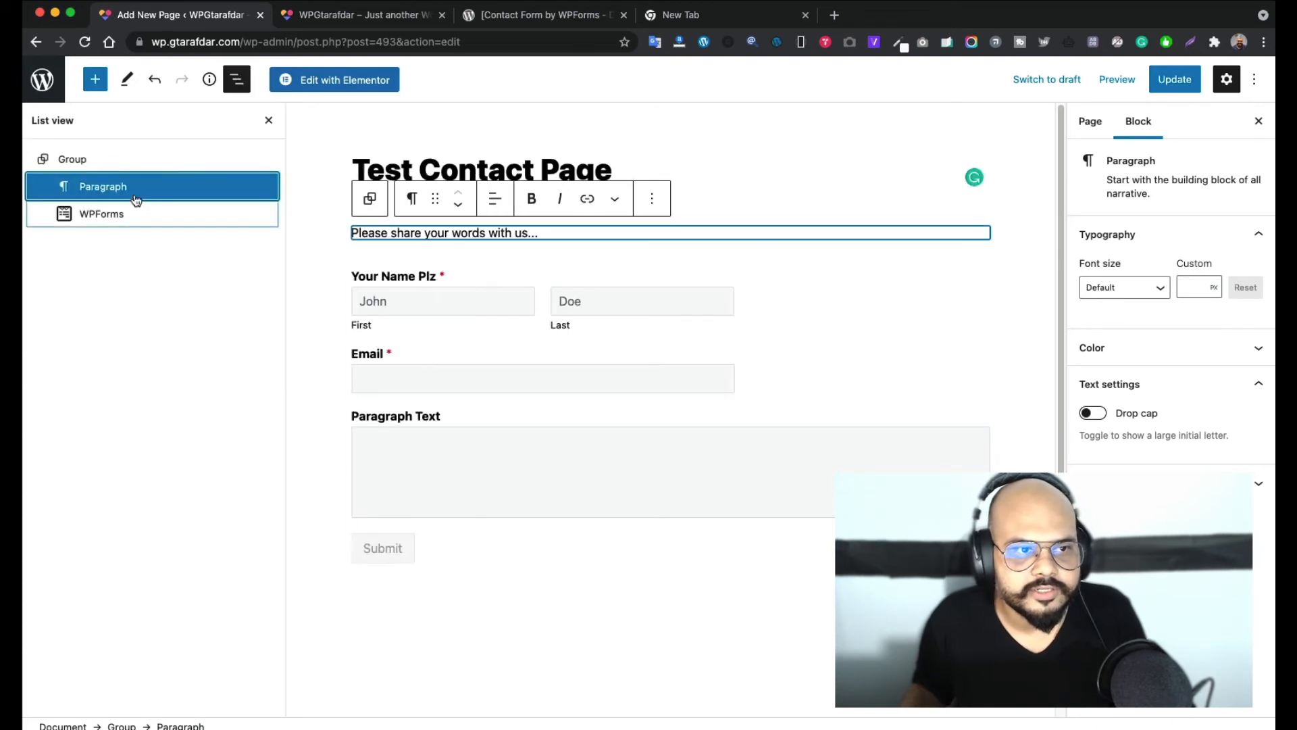
{"action": "left_click", "coordinate": [130, 160]}
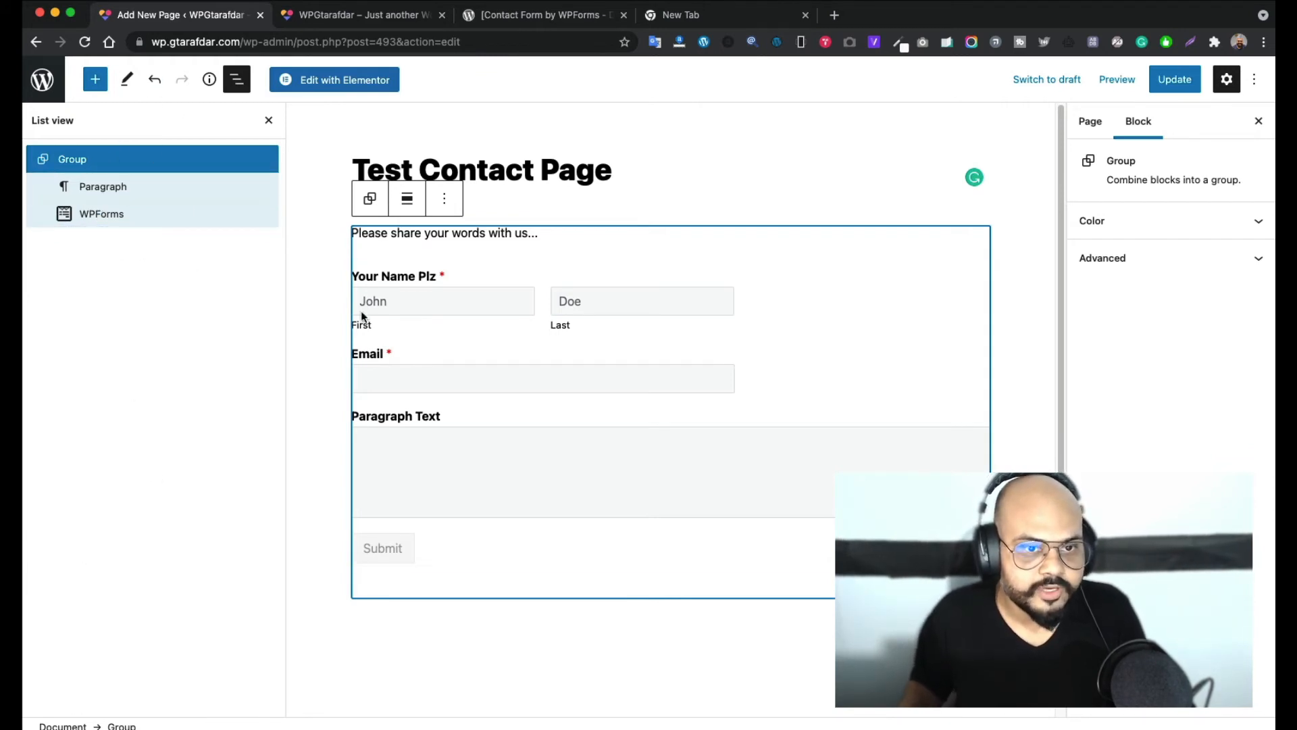
Set the Group block's alignment to full width
{"action": "left_click", "coordinate": [1122, 225]}
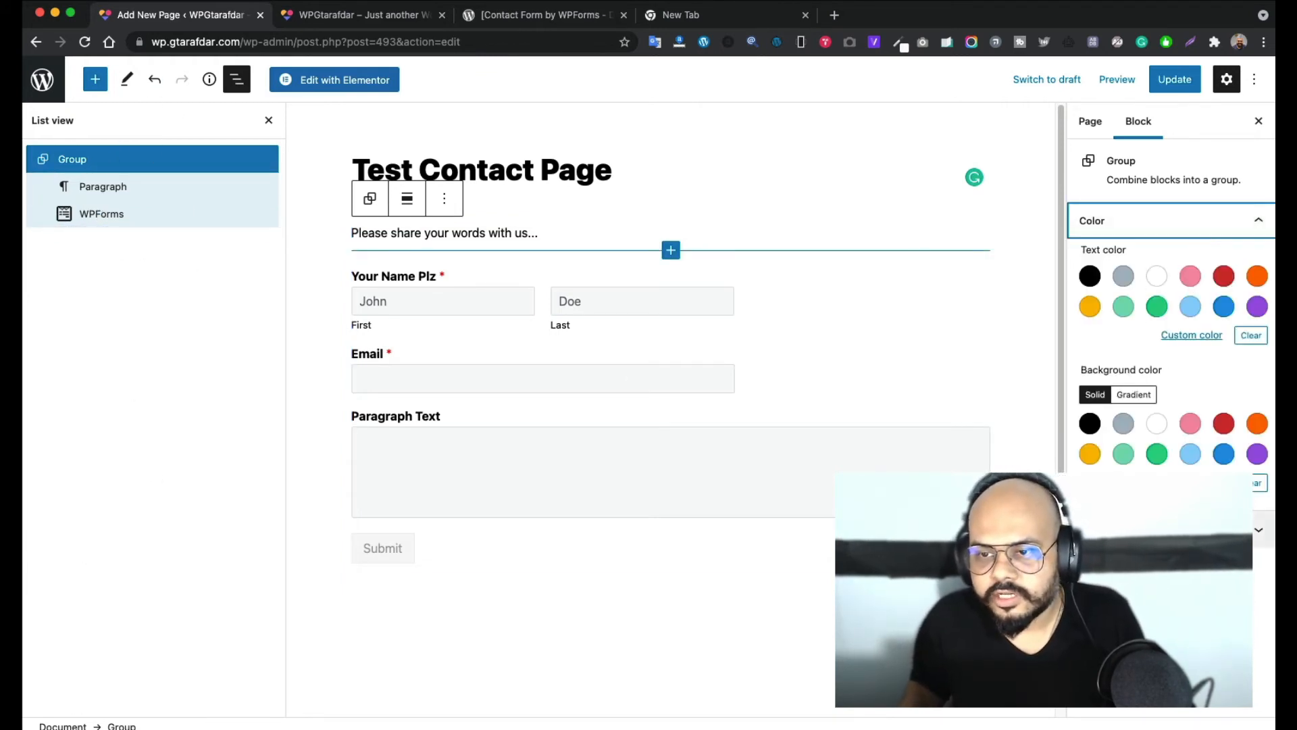
{"action": "left_click", "coordinate": [418, 208]}
{"action": "left_click", "coordinate": [438, 279]}
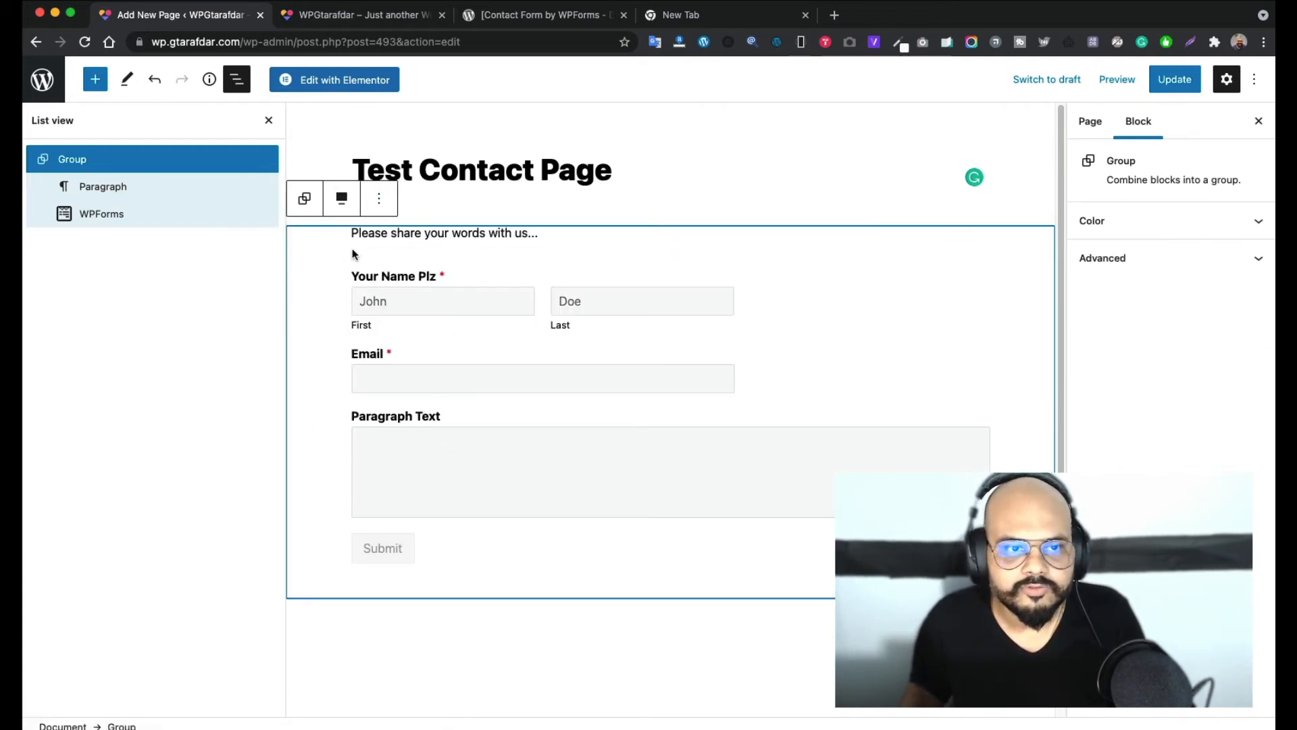
{"action": "left_click", "coordinate": [349, 203]}
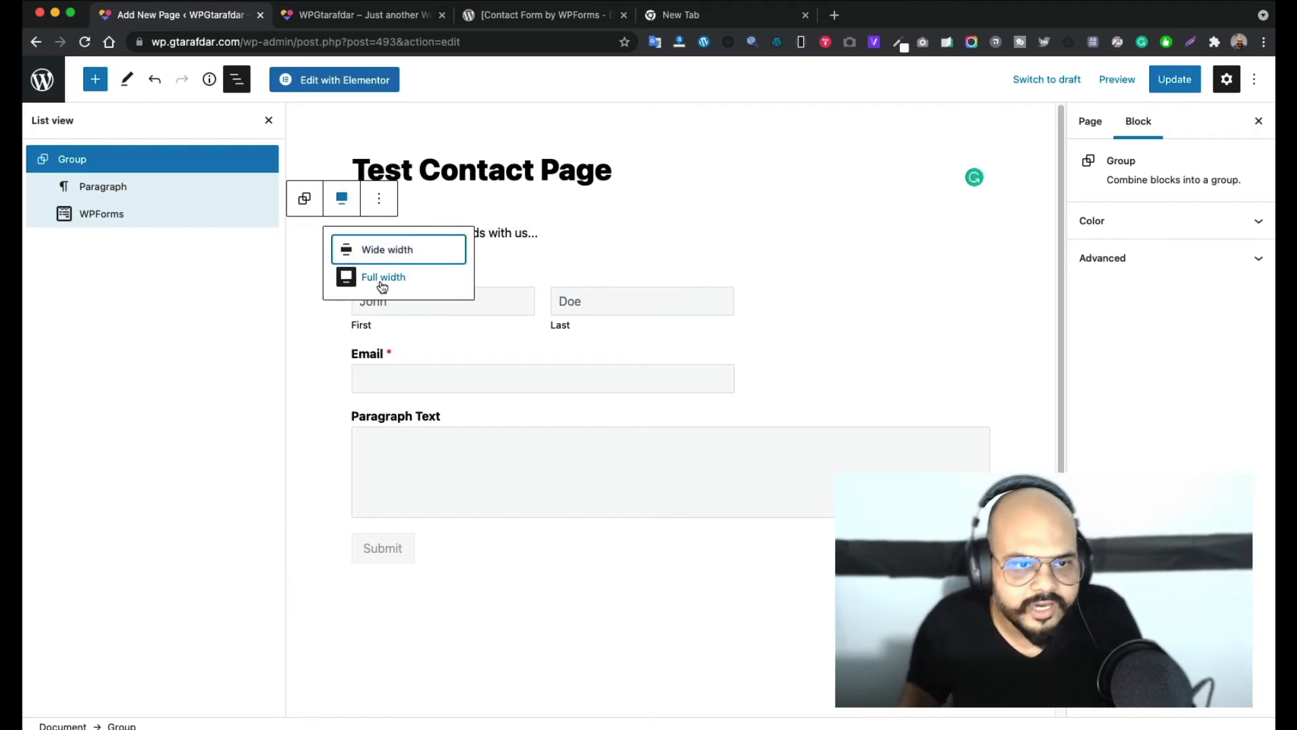
Give the Group block a dark-to-bright blue gradient background and white text
{"action": "left_click", "coordinate": [1214, 227]}
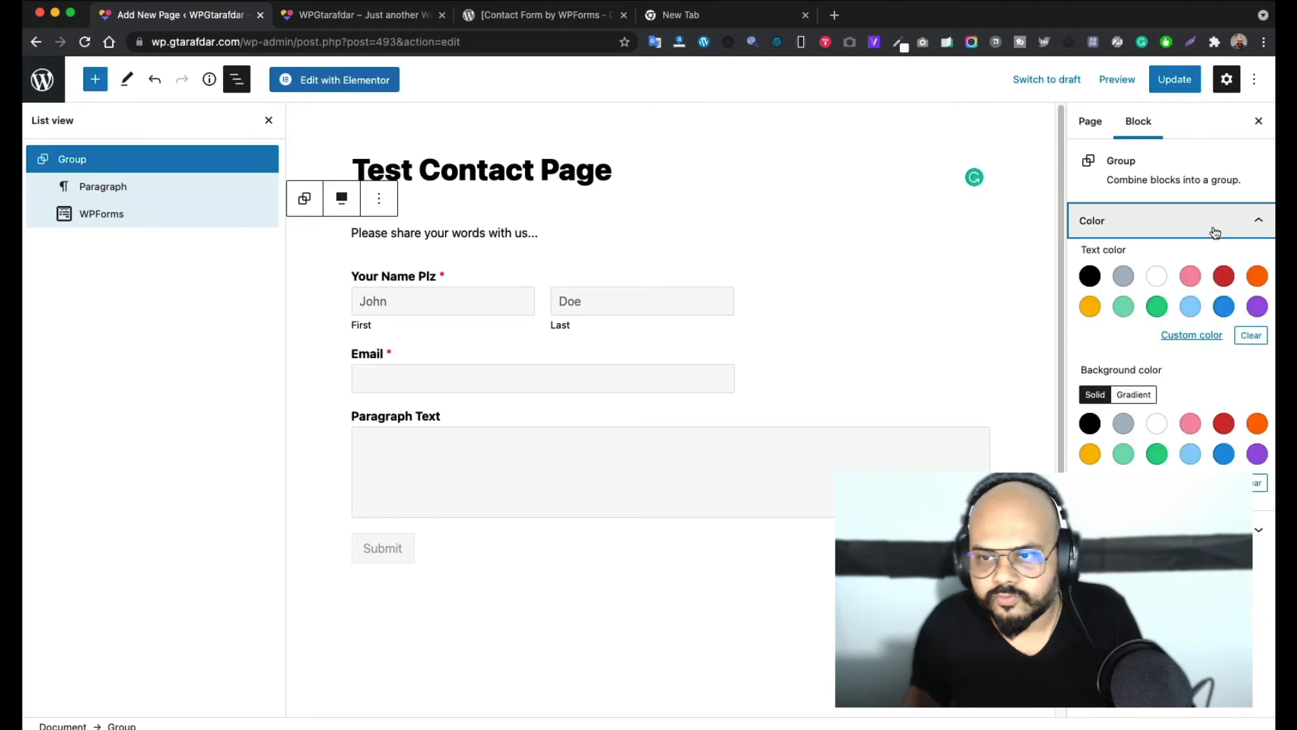
{"action": "left_click", "coordinate": [1147, 397]}
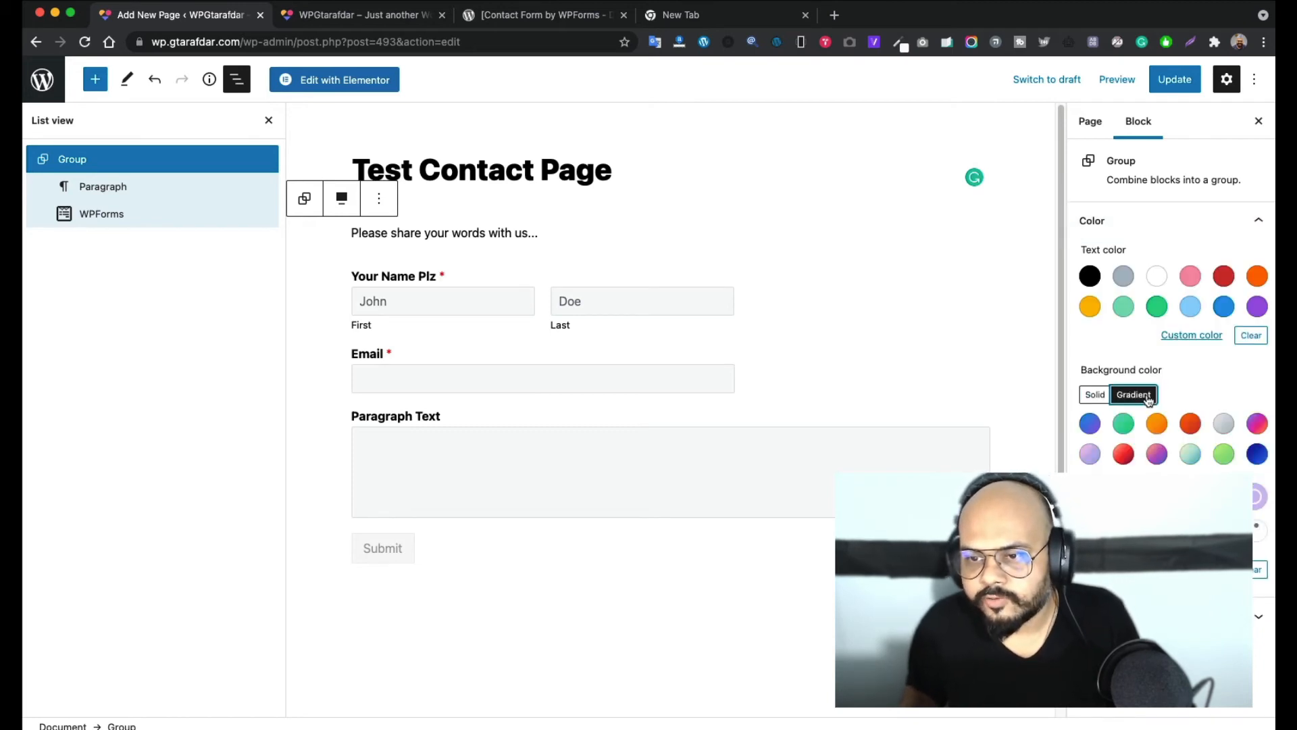
{"action": "left_click", "coordinate": [1256, 454]}
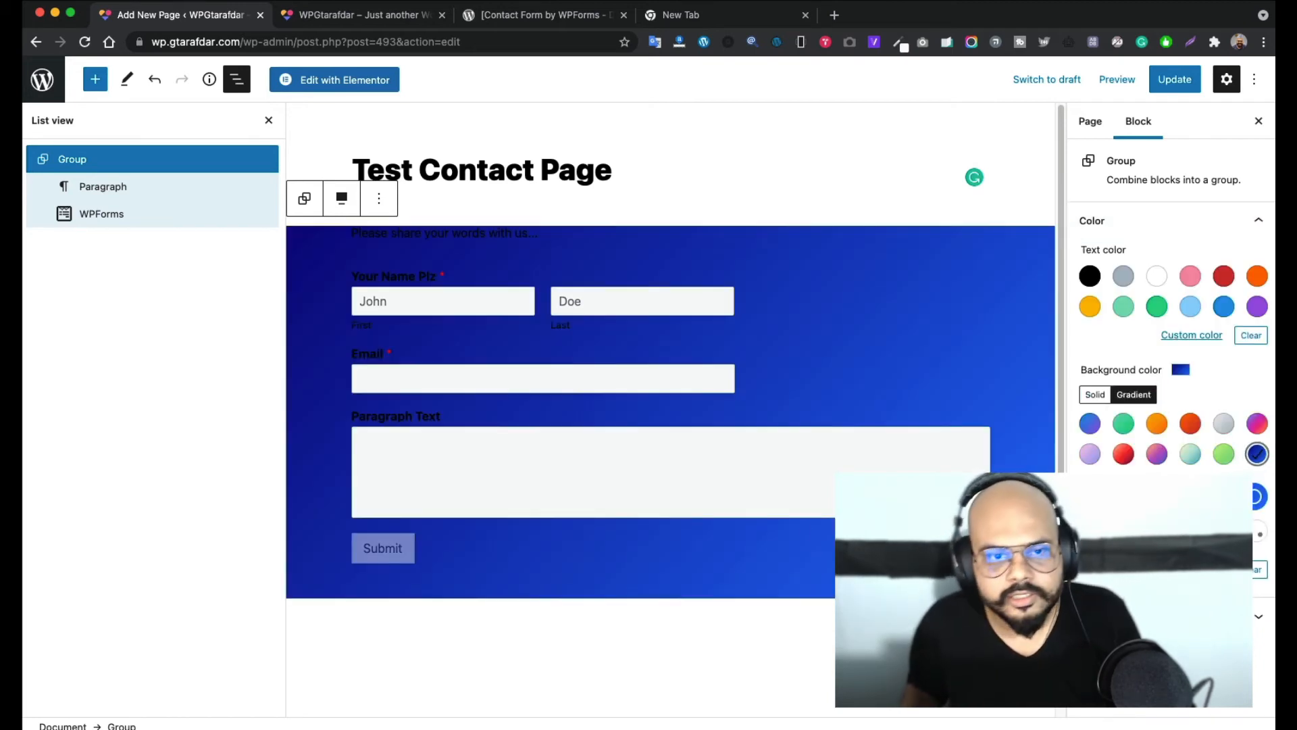
{"action": "left_click", "coordinate": [1158, 277]}
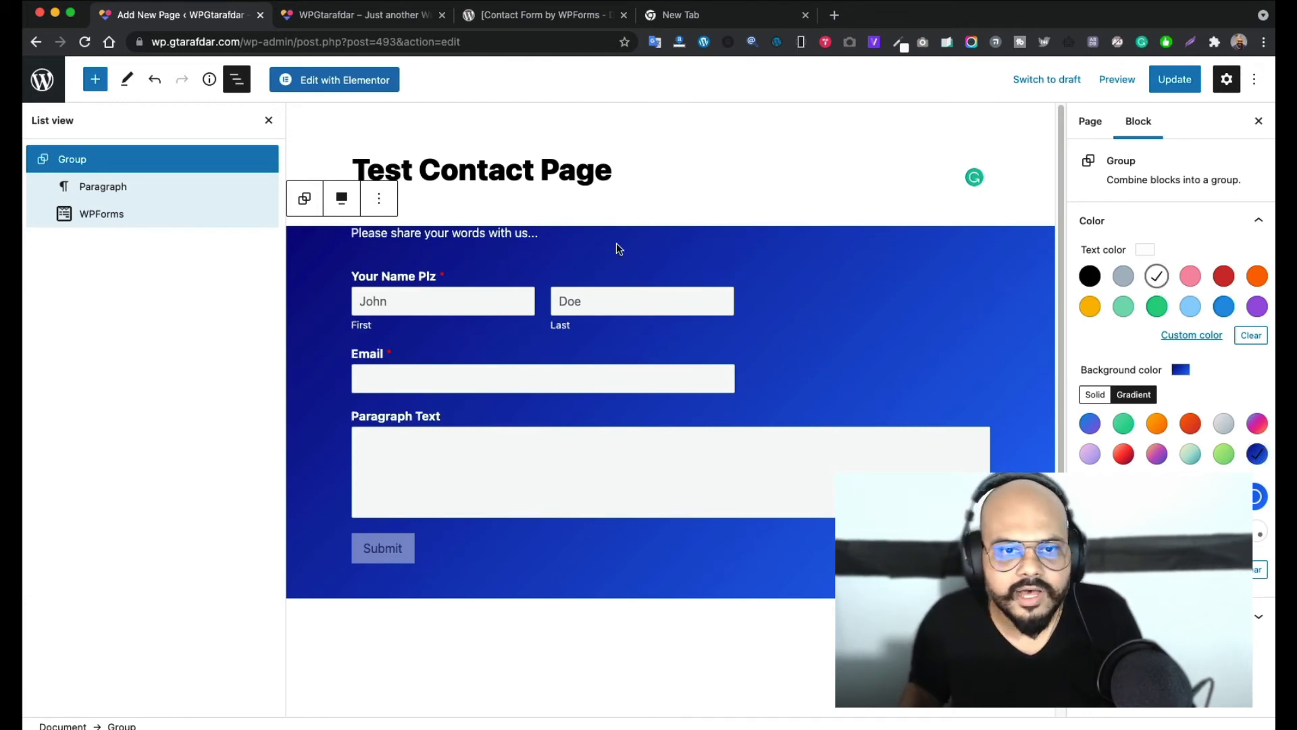
Insert a Spacer block before the intro paragraph inside the Group and reduce its height to 80 pixels
{"action": "left_click", "coordinate": [589, 234]}
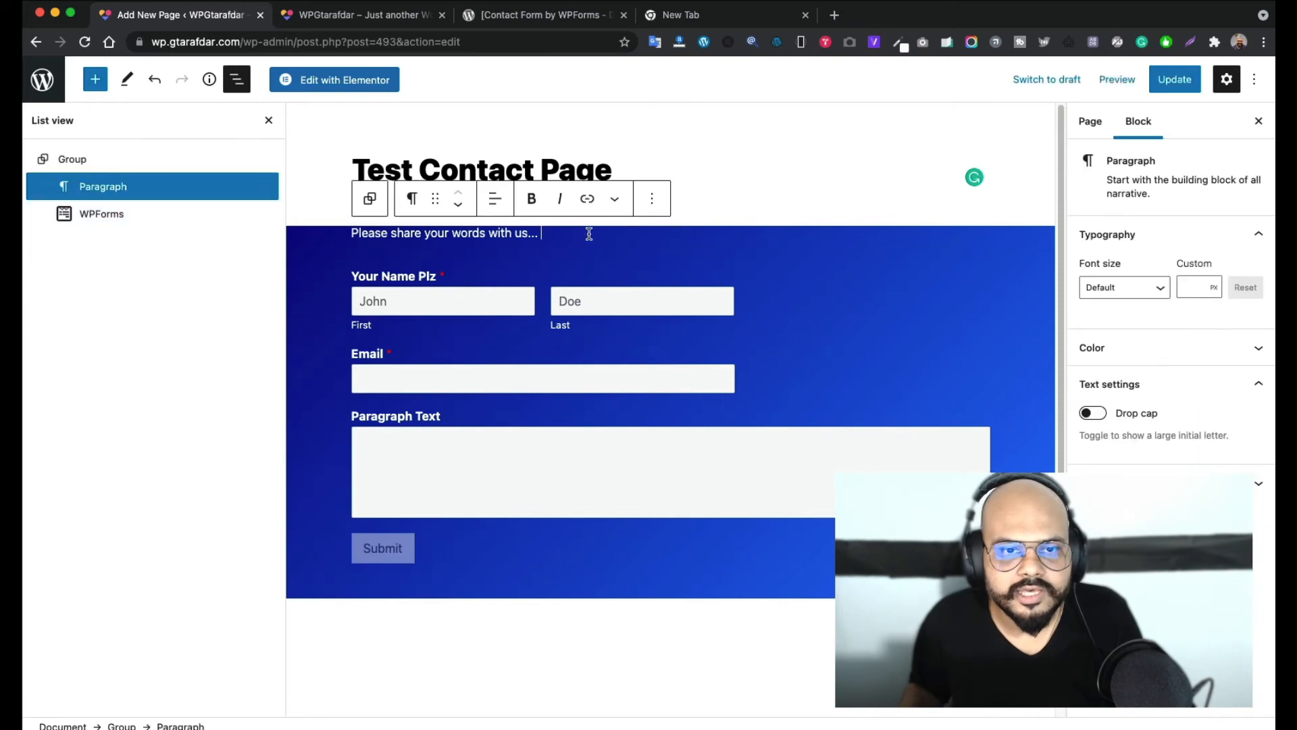
{"action": "left_click", "coordinate": [652, 198]}
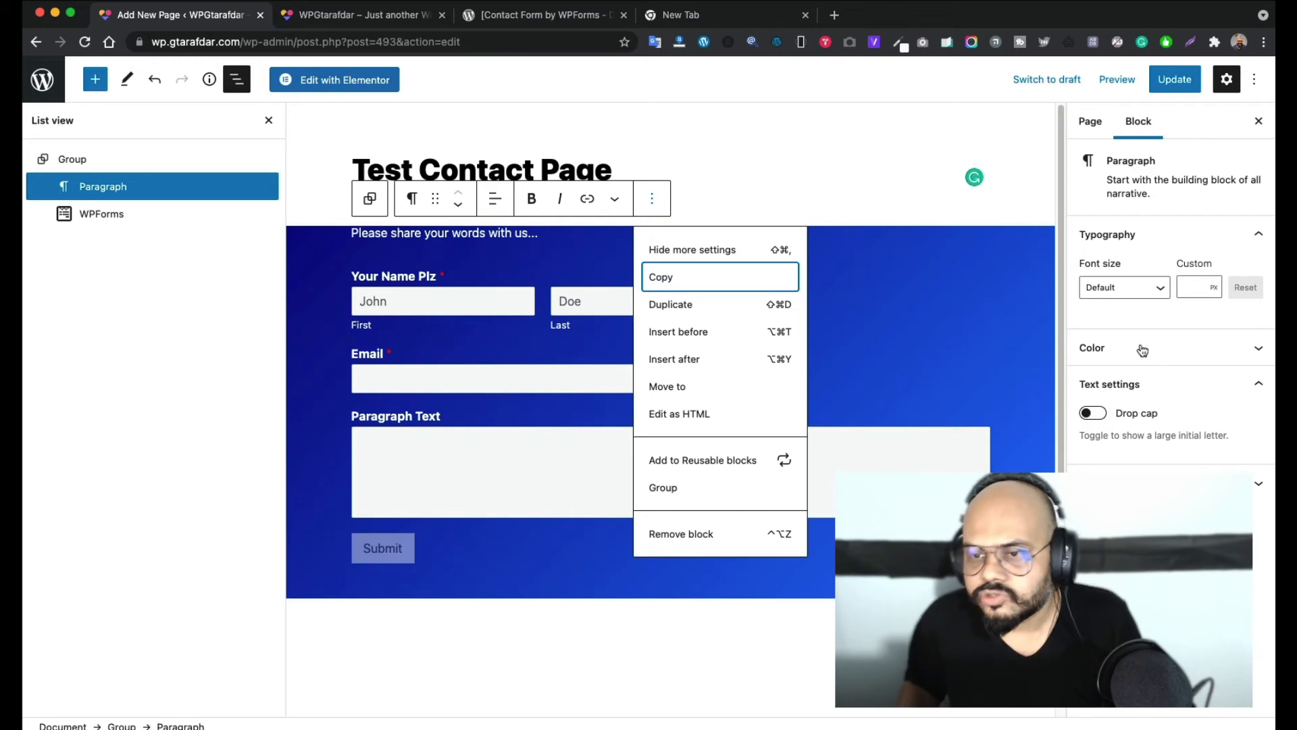
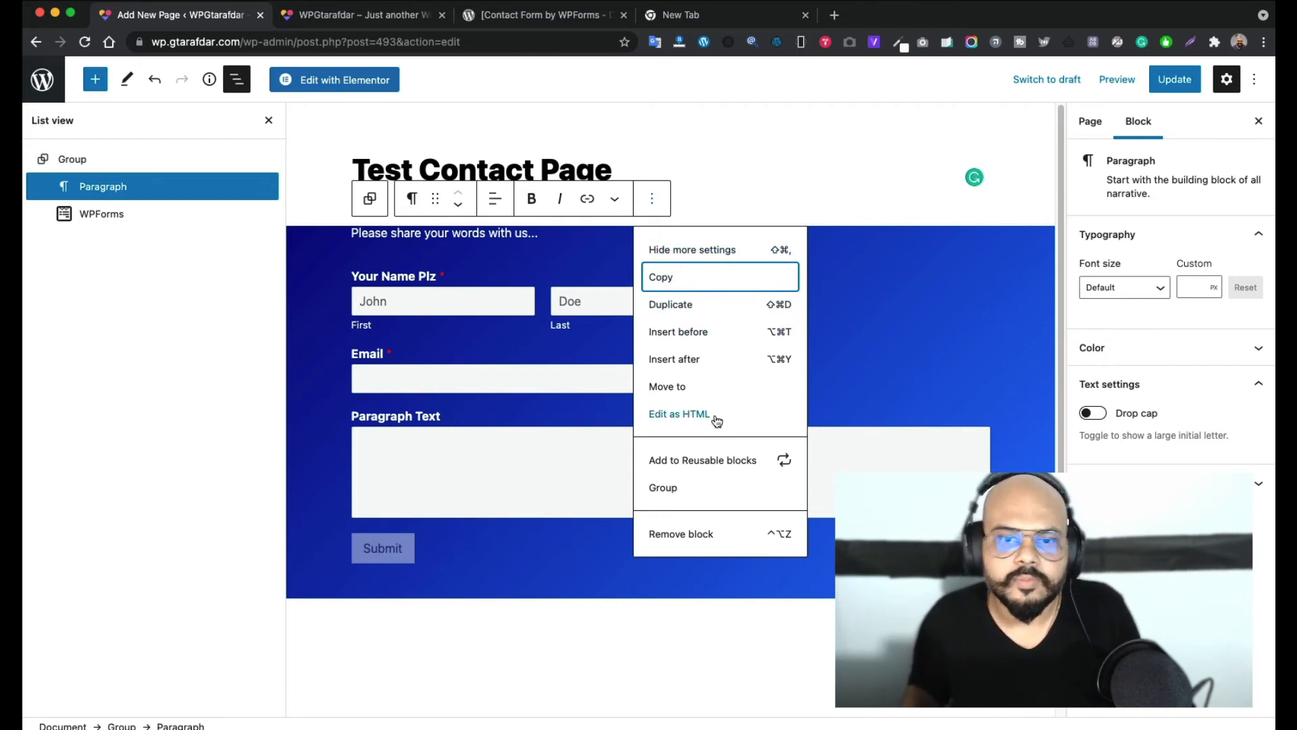
{"action": "left_click", "coordinate": [693, 338]}
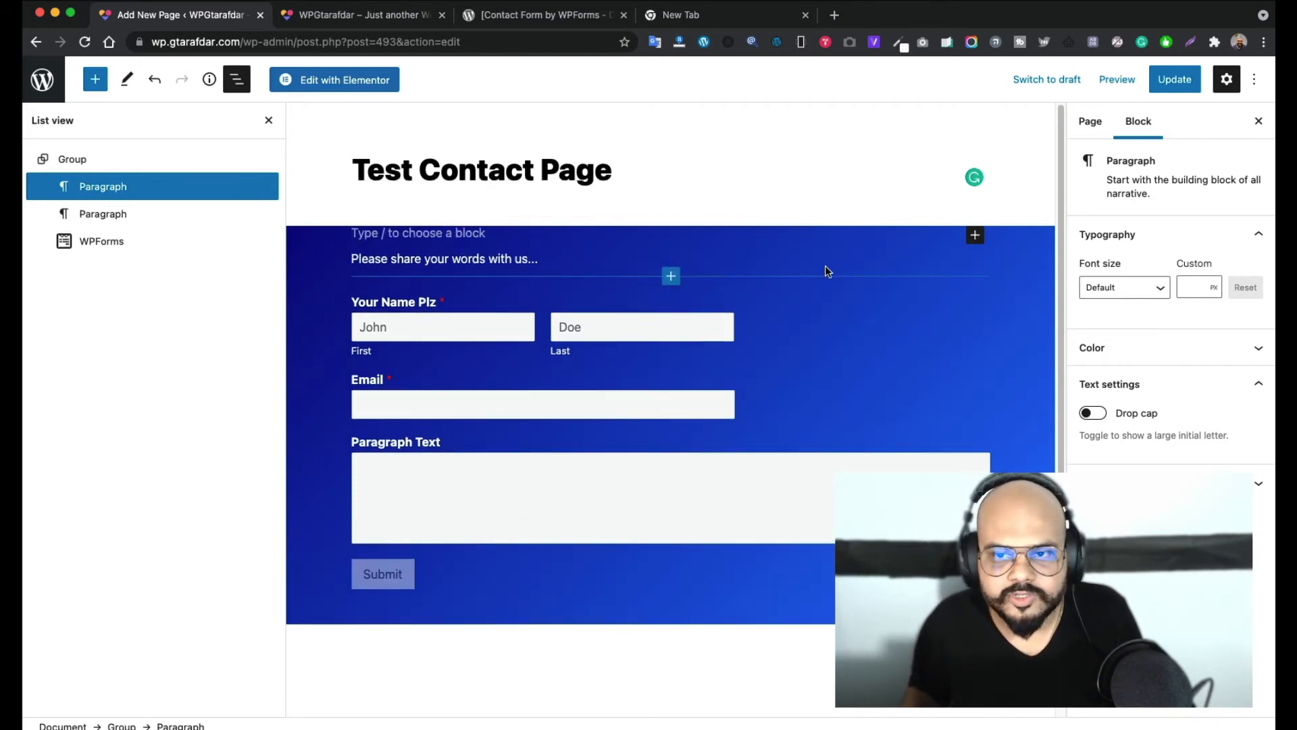
{"action": "type", "text": "/sp"}
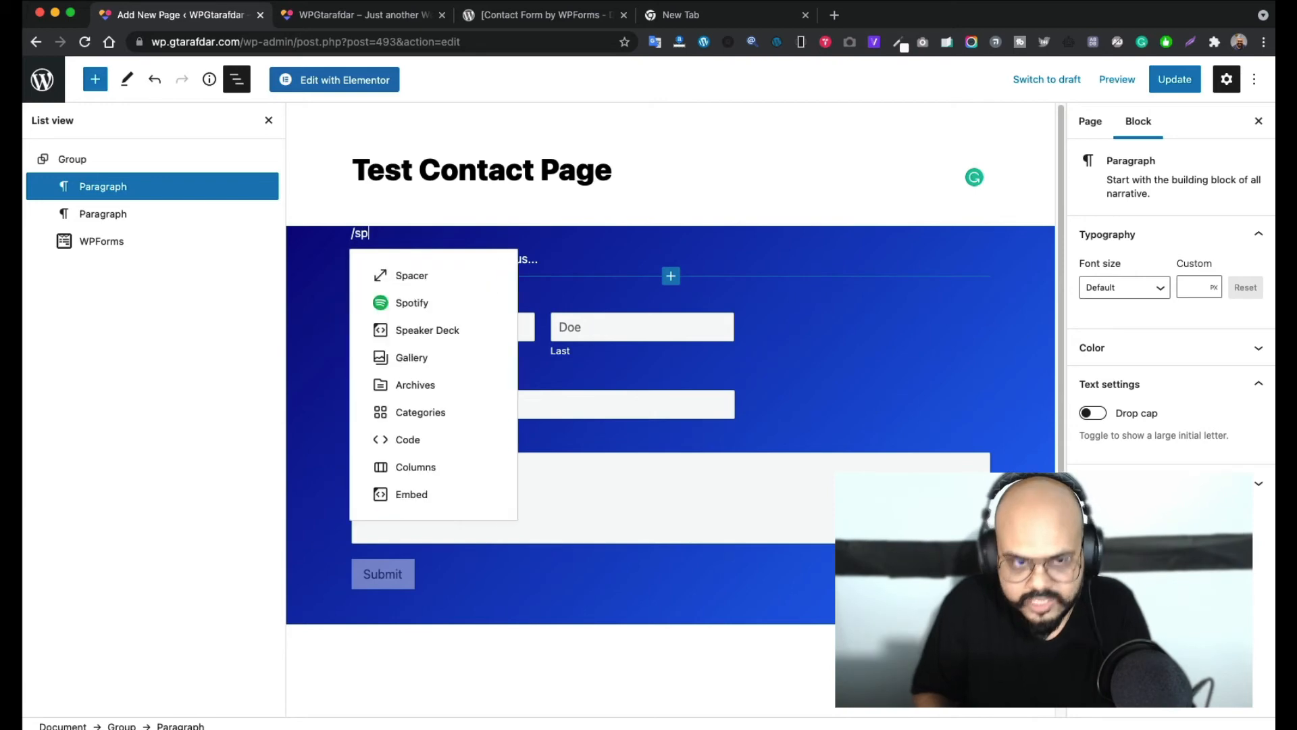
{"action": "left_click", "coordinate": [458, 279]}
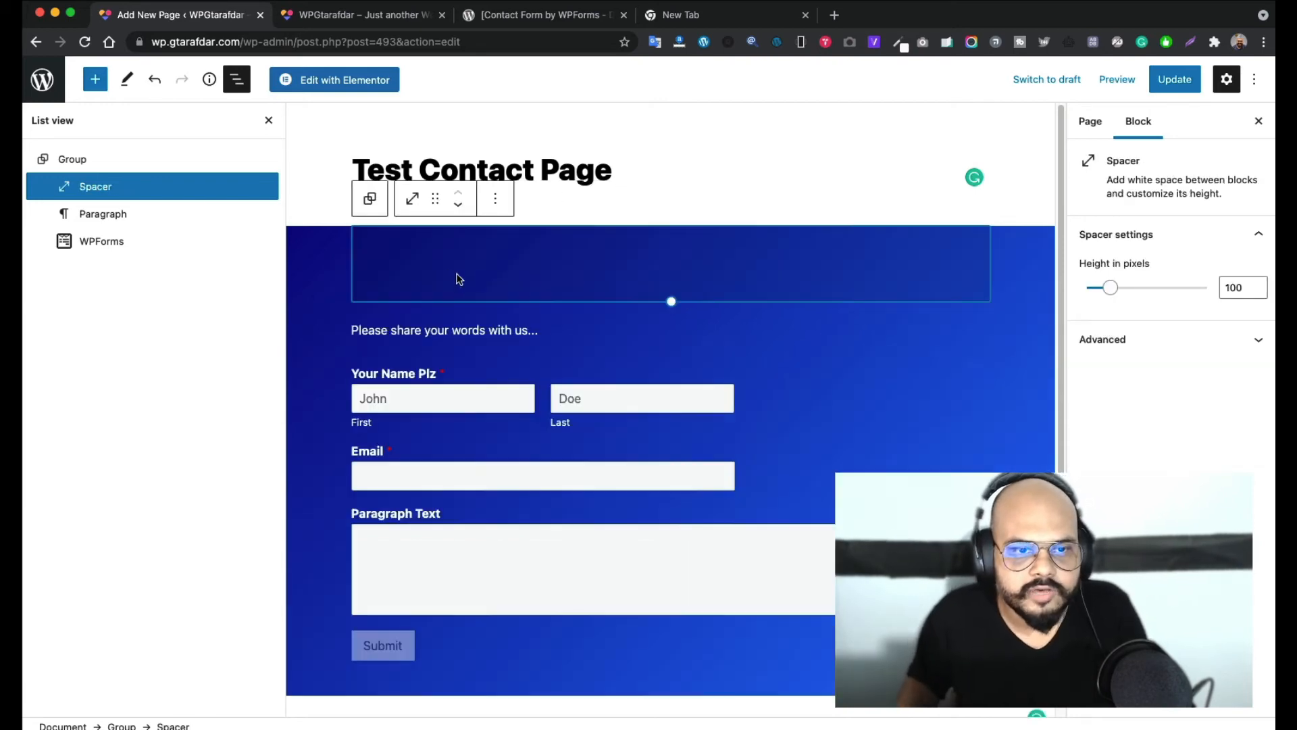
{"action": "left_click_drag", "start_coordinate": [670, 300], "coordinate": [671, 285]}
{"action": "left_click", "coordinate": [1011, 371]}
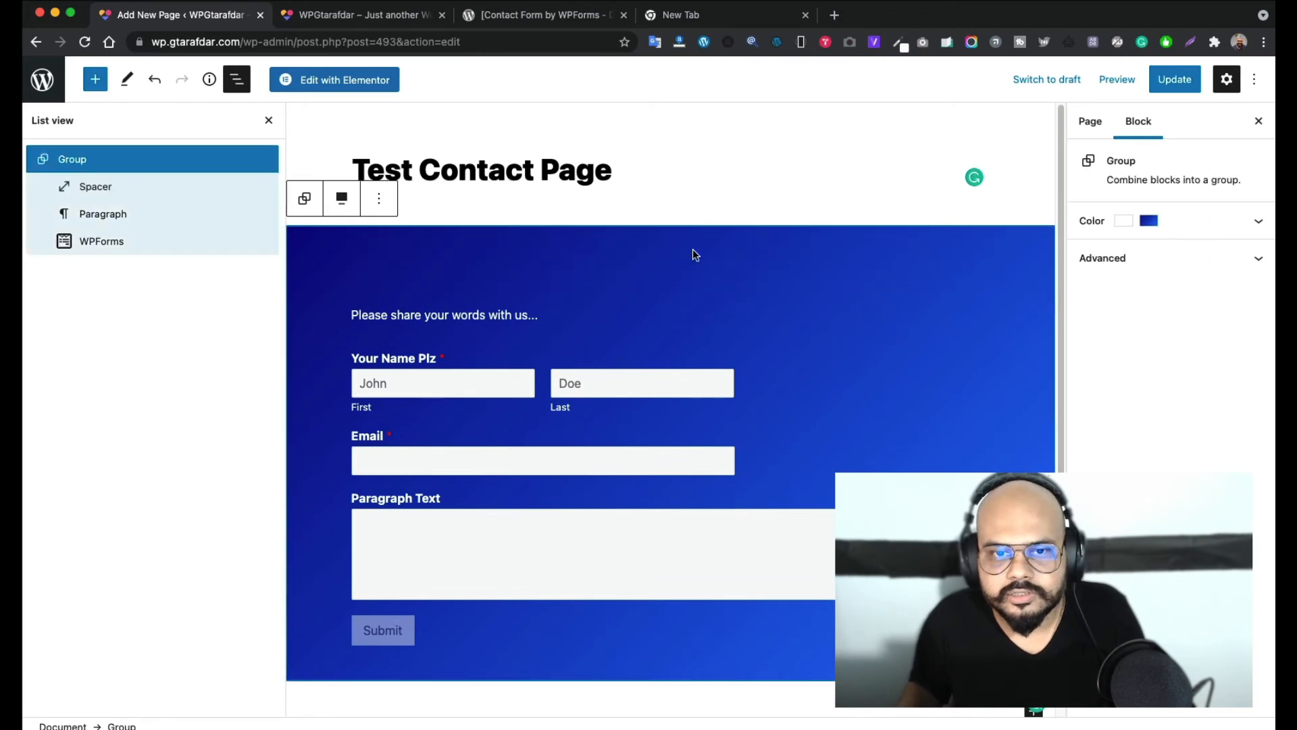
Duplicate the Spacer, move the copy below the WPForms block, and add an empty paragraph after the Group
{"action": "left_click", "coordinate": [698, 264]}
{"action": "right_click", "coordinate": [699, 261]}
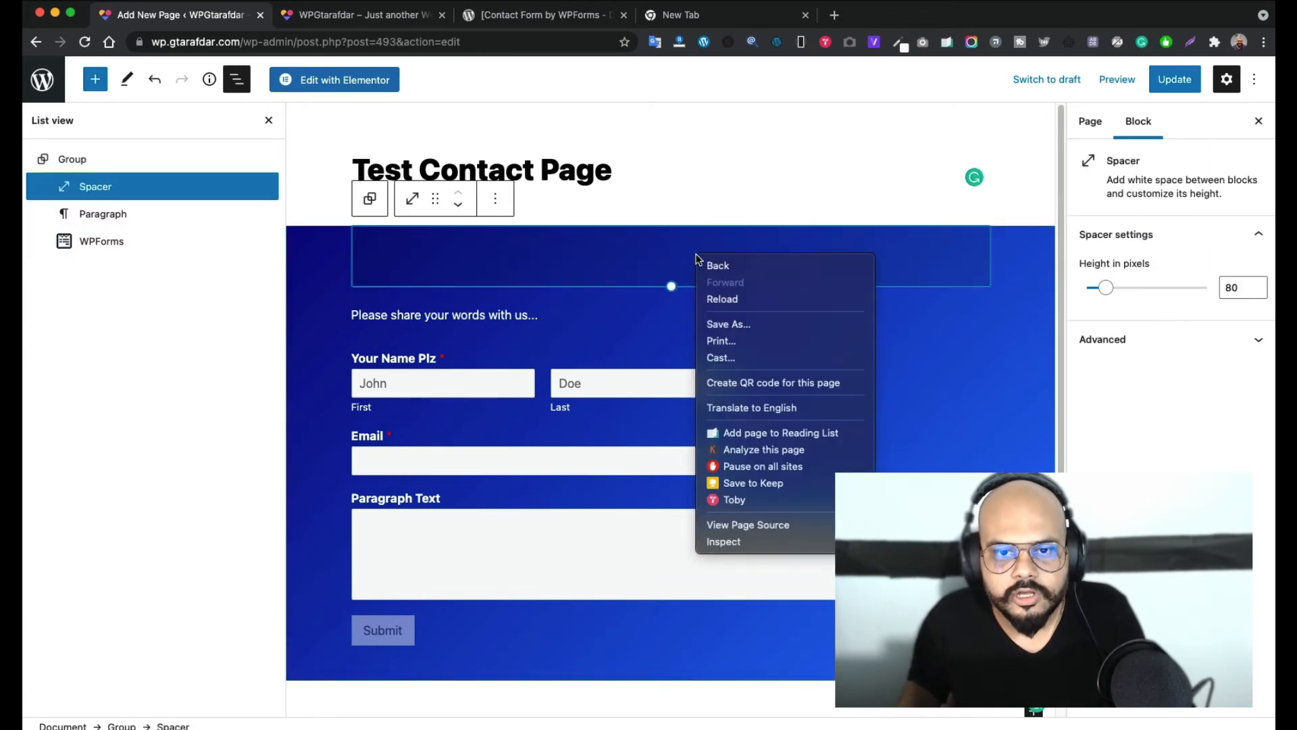
{"action": "key", "text": "Escape"}
{"action": "left_click", "coordinate": [496, 200]}
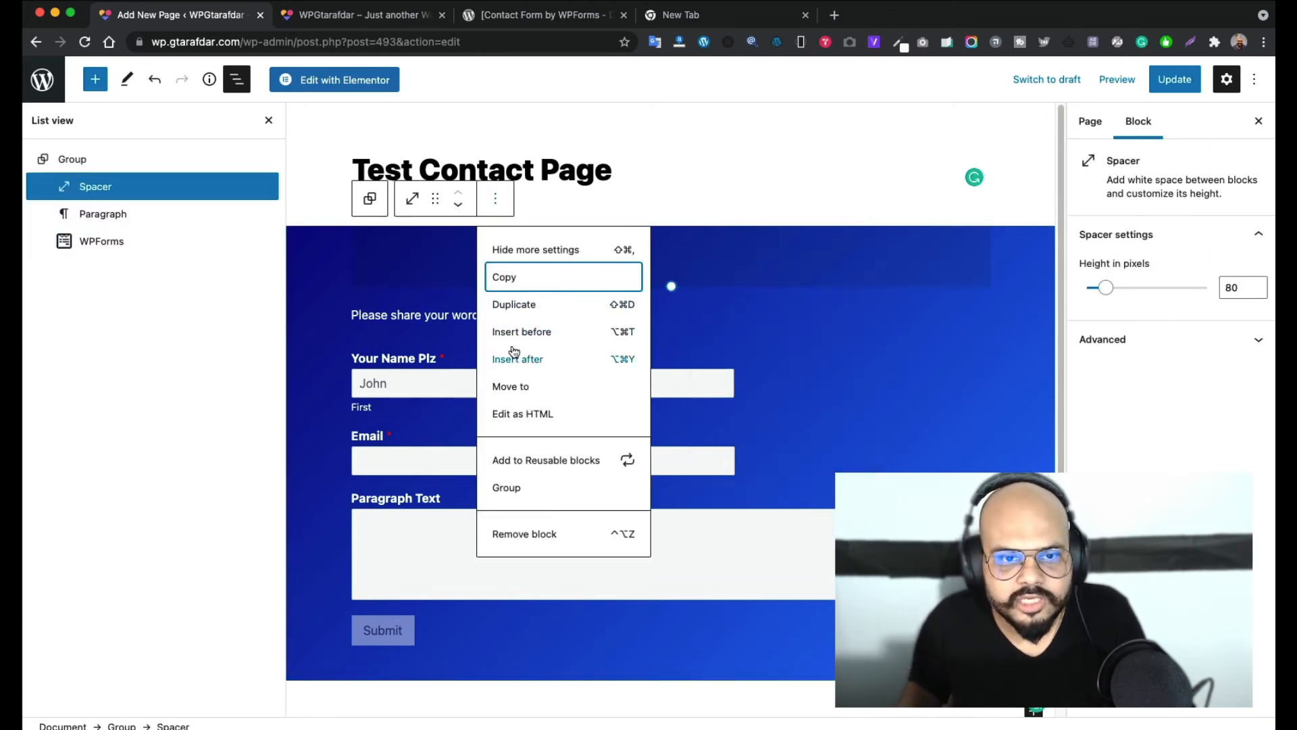
{"action": "left_click", "coordinate": [510, 303]}
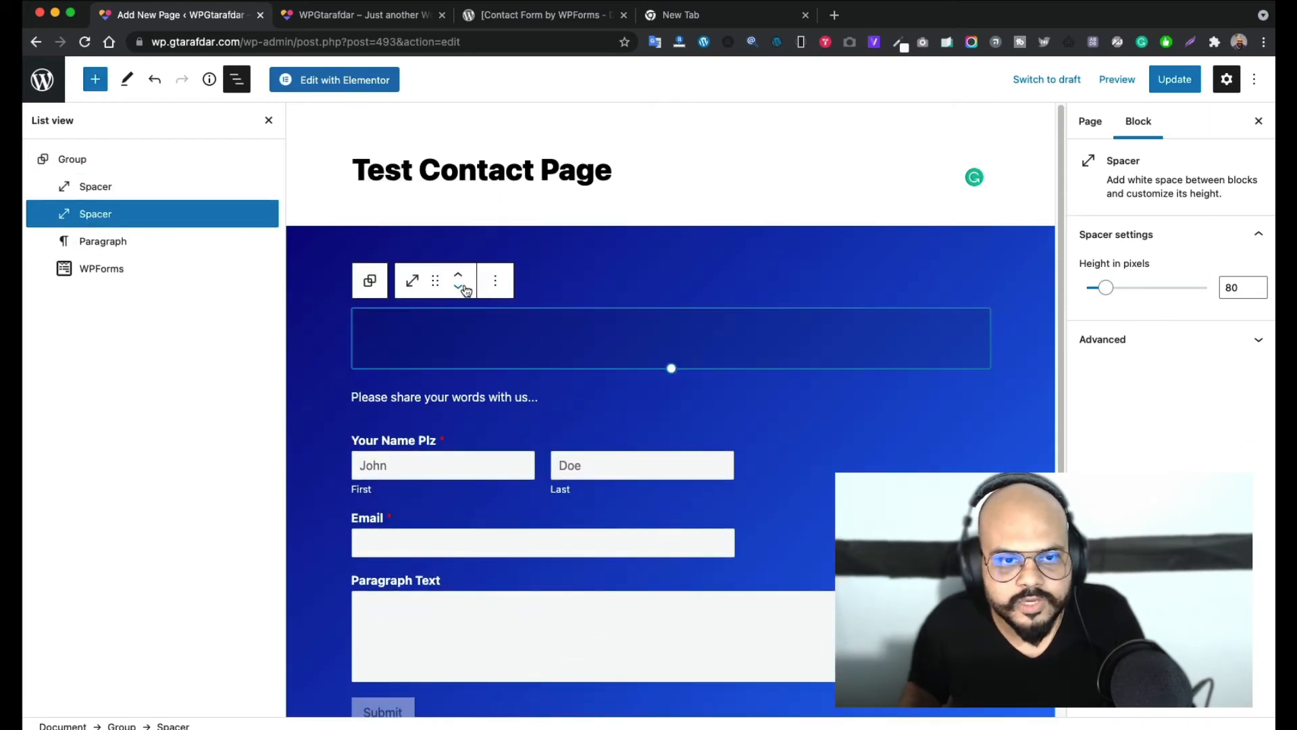
{"action": "left_click", "coordinate": [191, 219]}
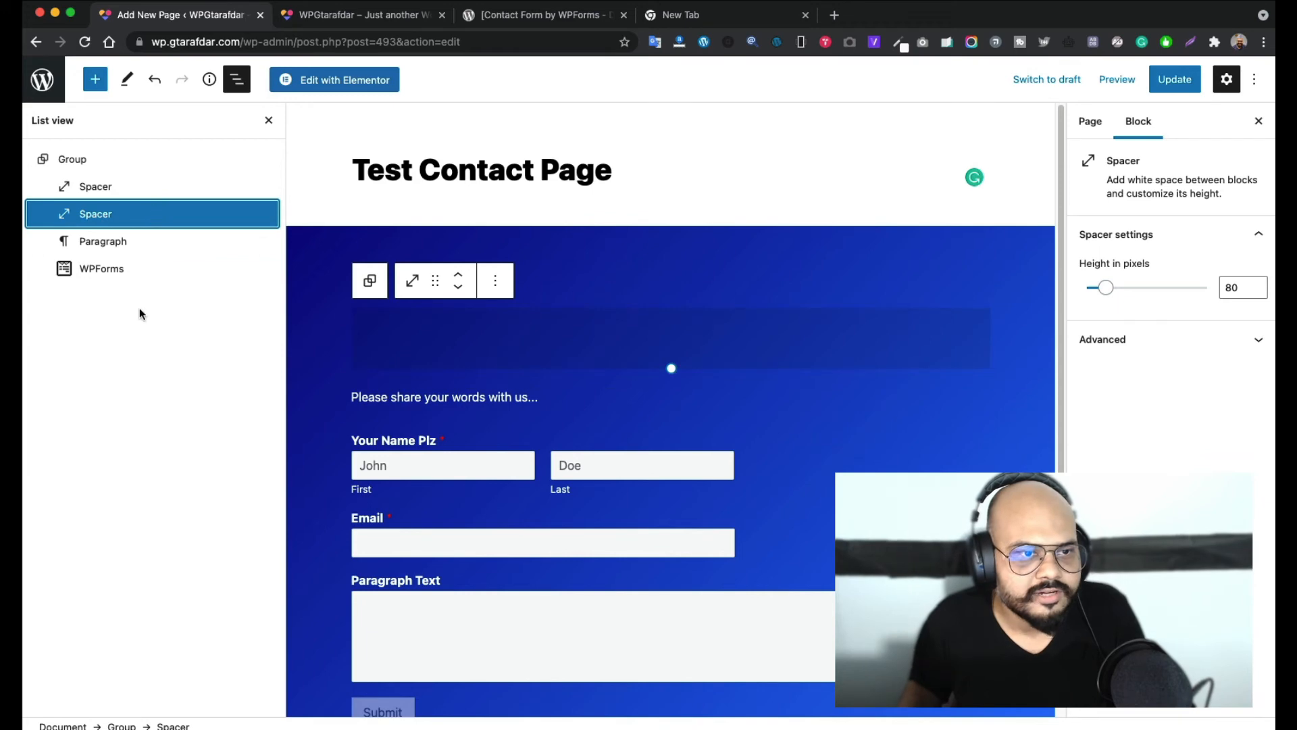
{"action": "left_click", "coordinate": [459, 287]}
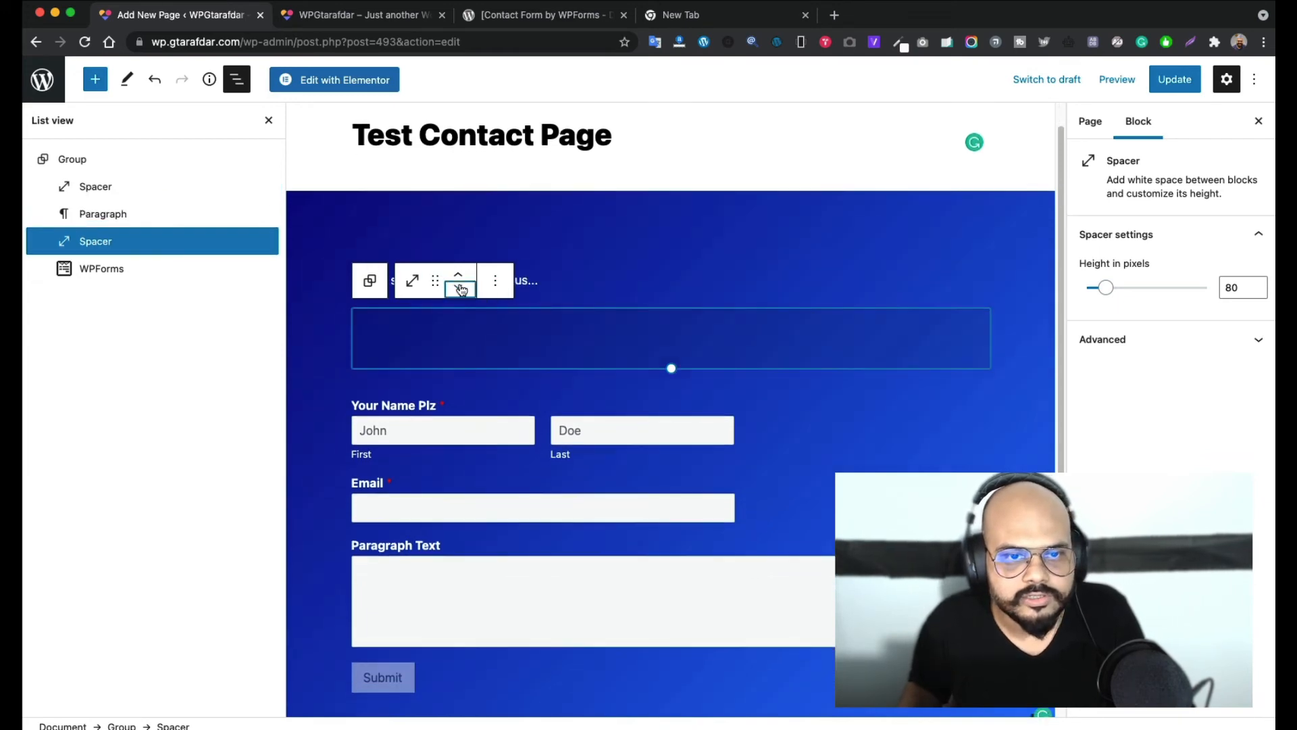
{"action": "left_click", "coordinate": [458, 286]}
{"action": "left_click", "coordinate": [750, 473]}
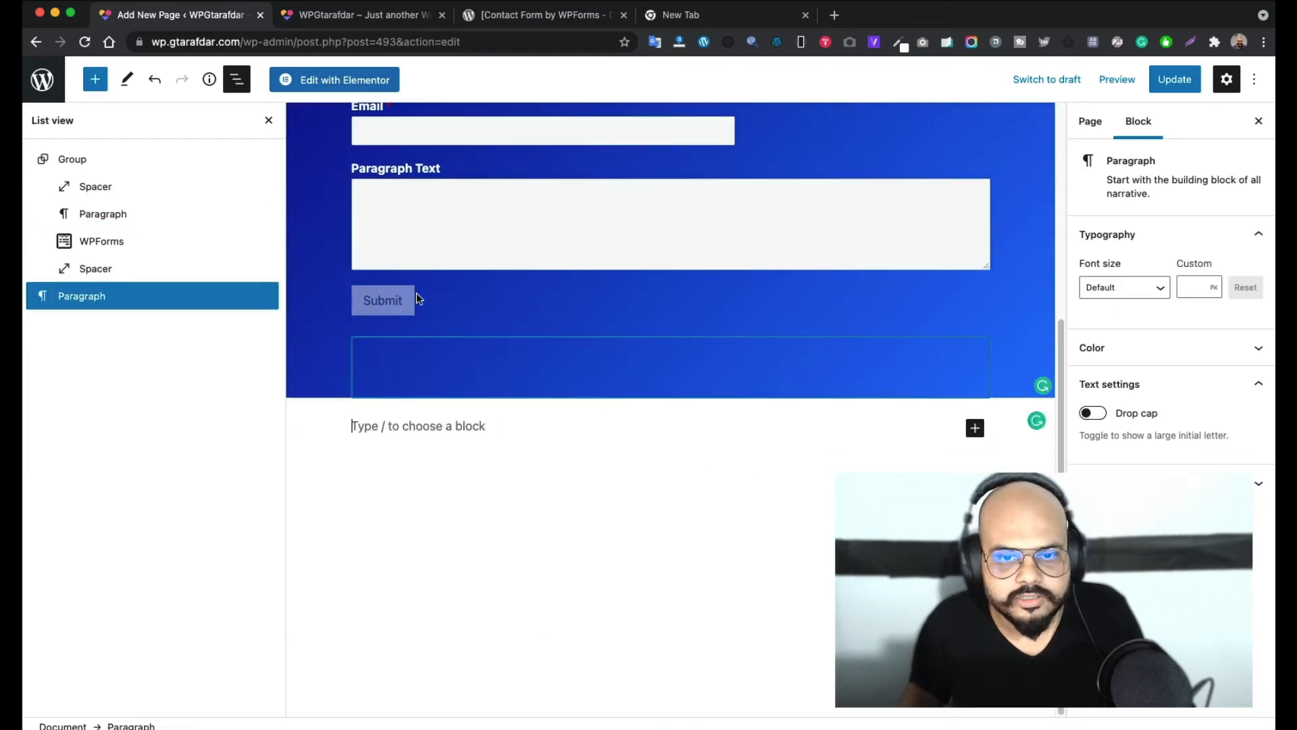
Review the Group's spacing, update the page, and open the published Test Contact Page
{"action": "scroll", "coordinate": [686, 270], "scroll_direction": "up", "scroll_amount": 5}
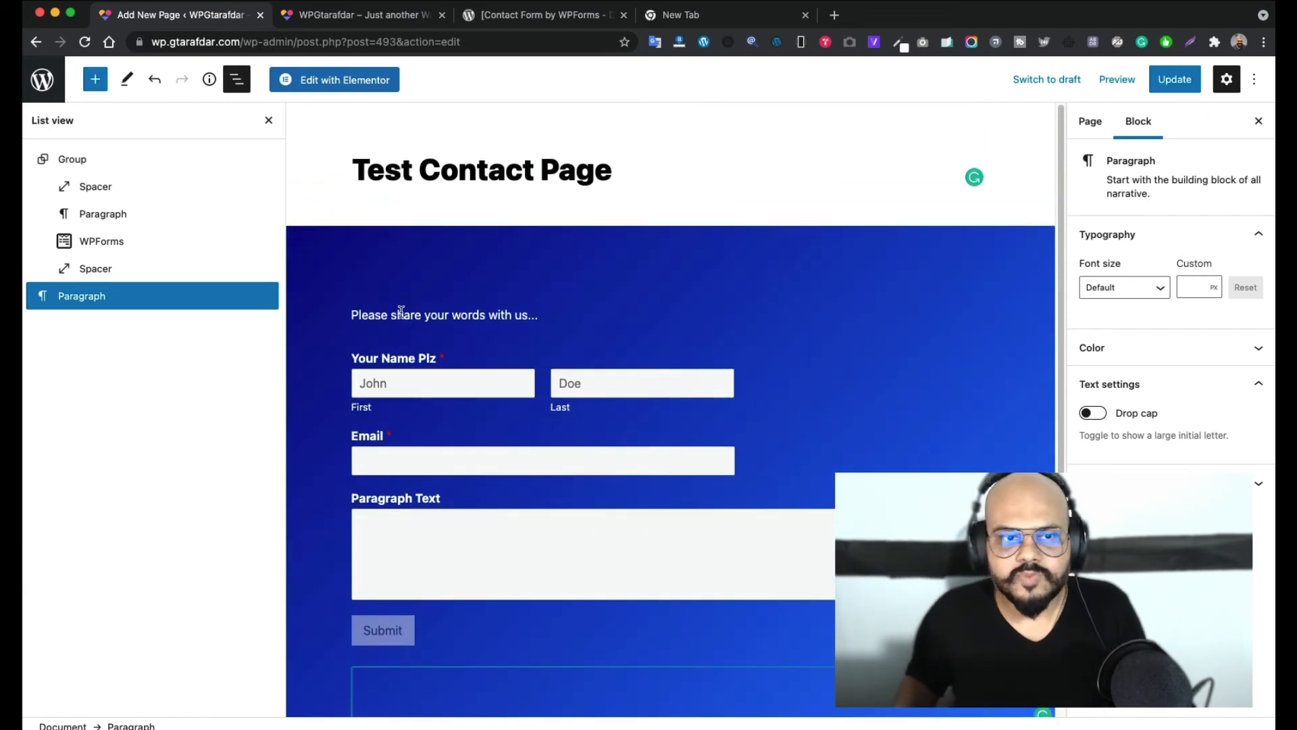
{"action": "scroll", "coordinate": [524, 411], "scroll_direction": "down", "scroll_amount": 4}
{"action": "scroll", "coordinate": [527, 342], "scroll_direction": "up", "scroll_amount": 4}
{"action": "scroll", "coordinate": [533, 397], "scroll_direction": "down", "scroll_amount": 4}
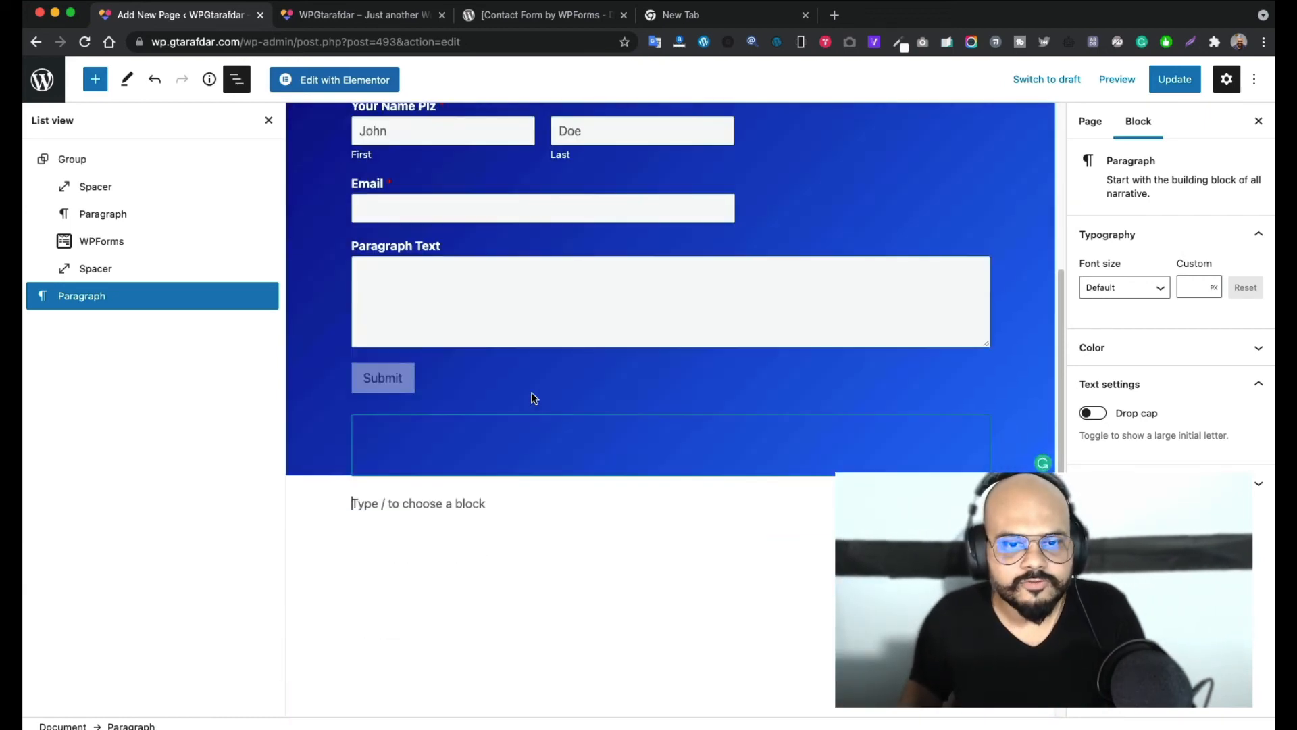
{"action": "scroll", "coordinate": [466, 323], "scroll_direction": "up", "scroll_amount": 4}
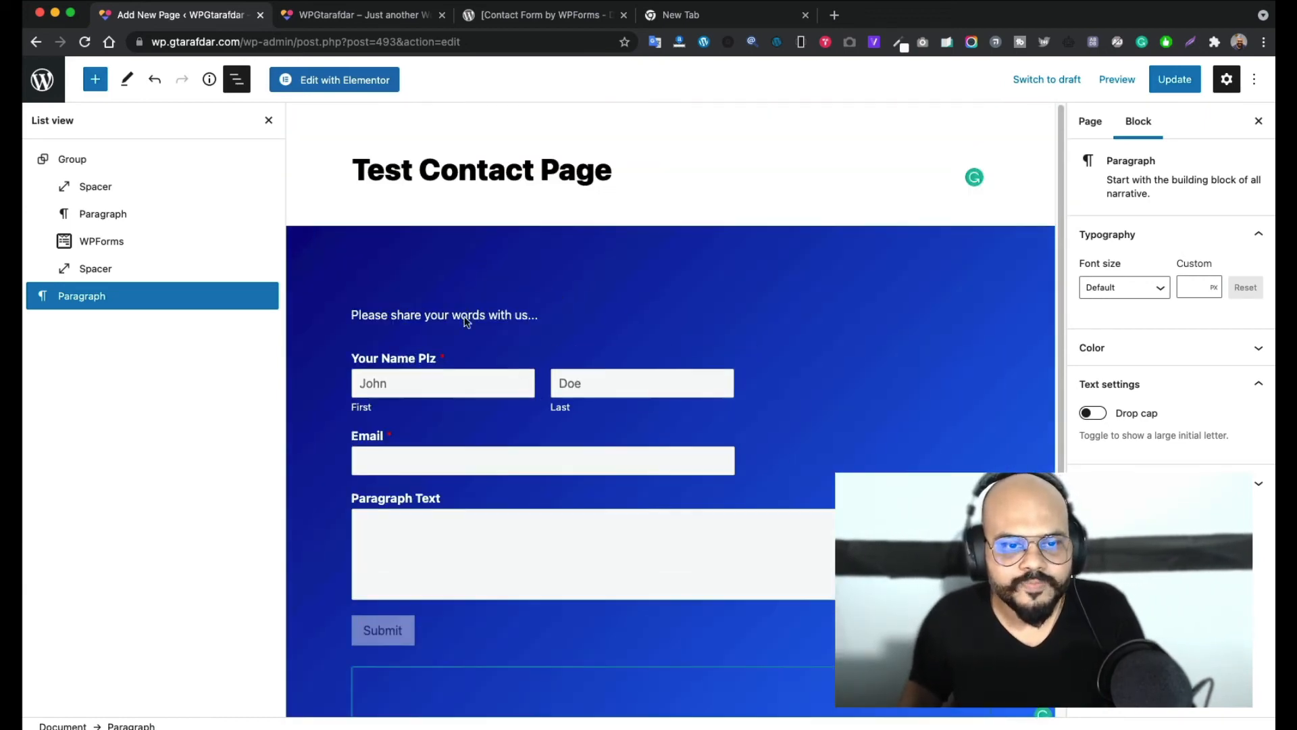
{"action": "left_click", "coordinate": [1175, 79]}
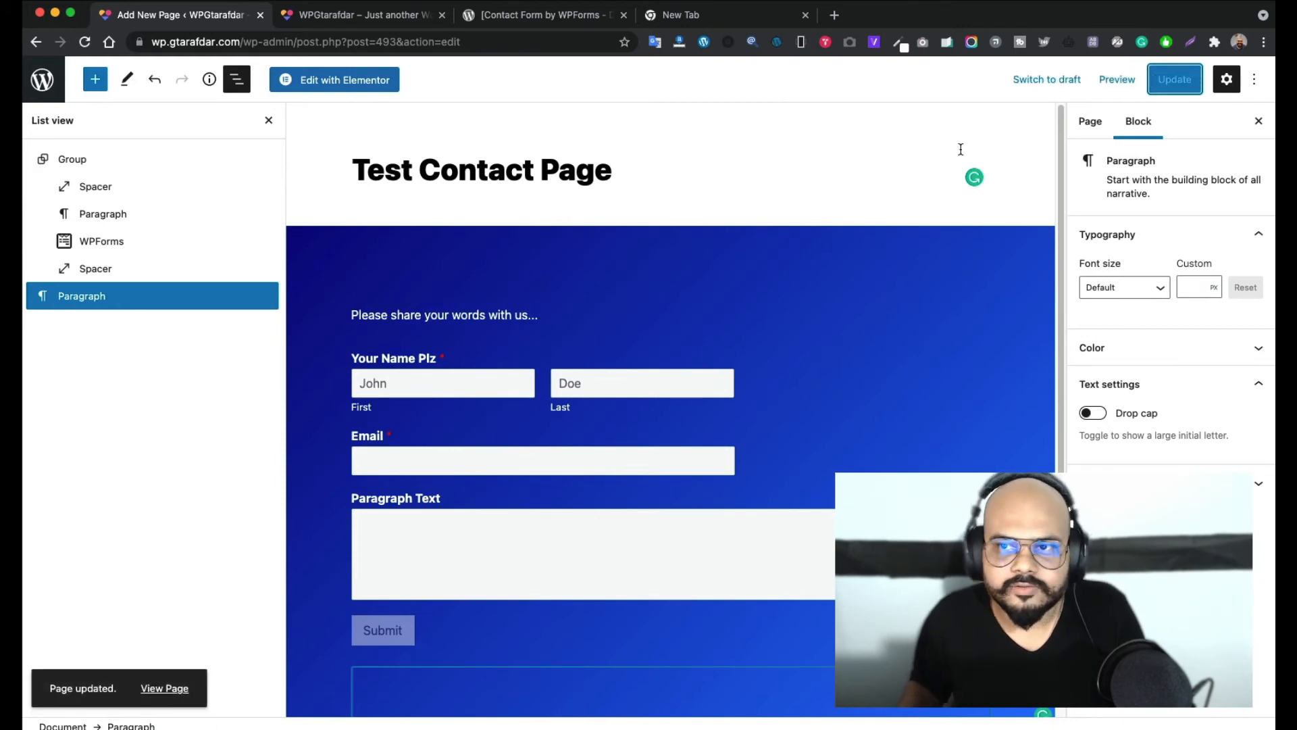
{"action": "left_click", "coordinate": [174, 688]}
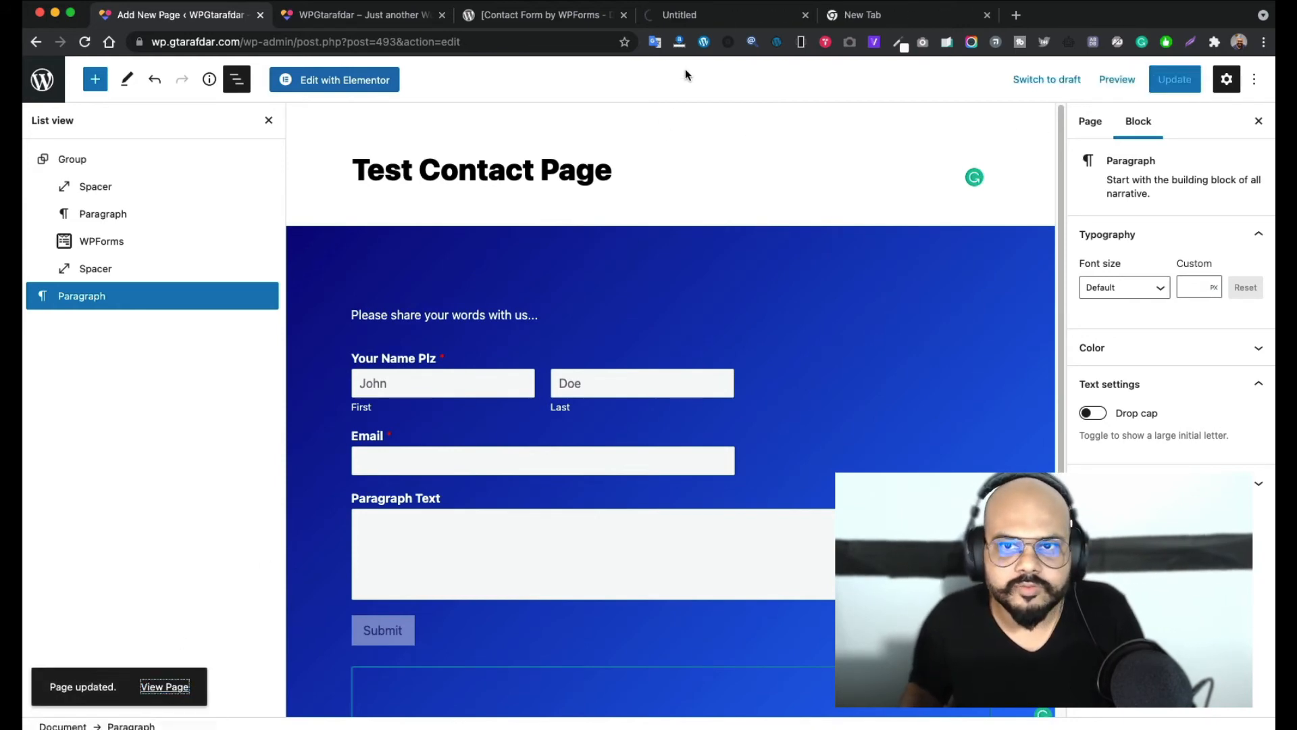
{"action": "left_click", "coordinate": [721, 15]}
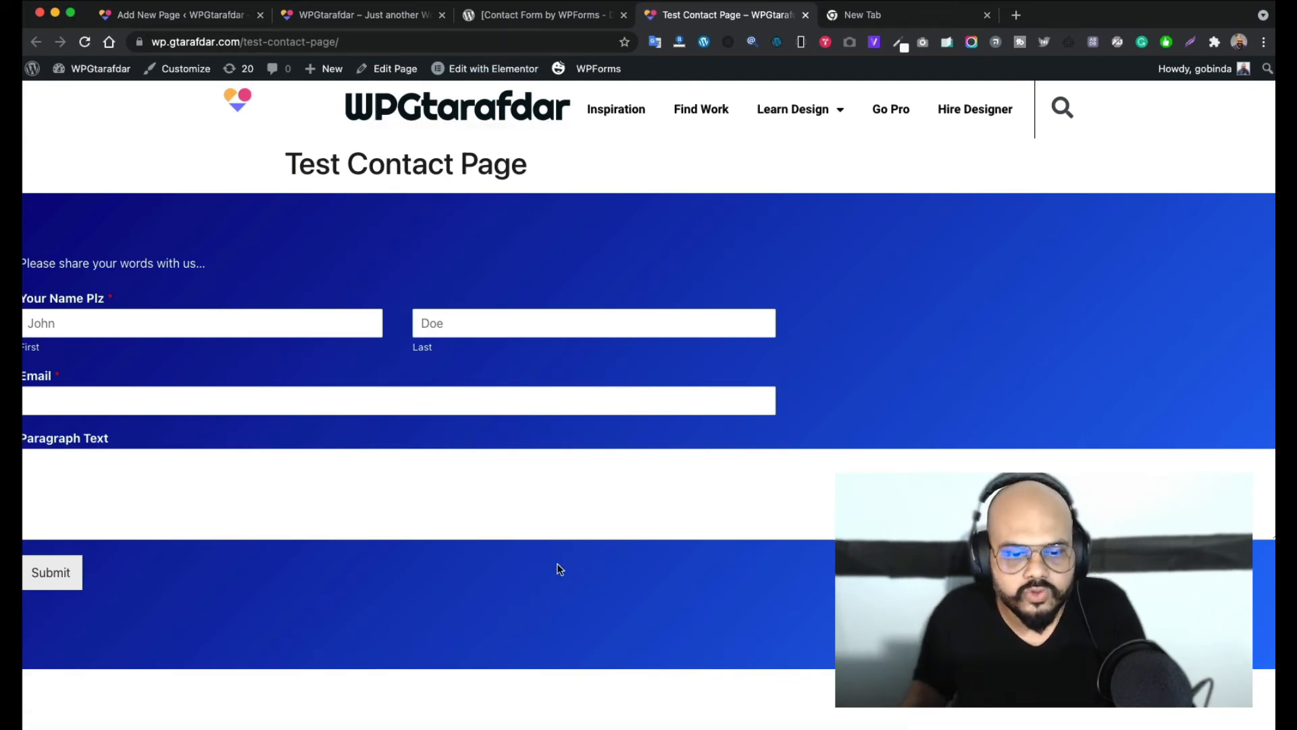
Return to the page editor and change the Group block's alignment to wide width
{"action": "left_click", "coordinate": [504, 15]}
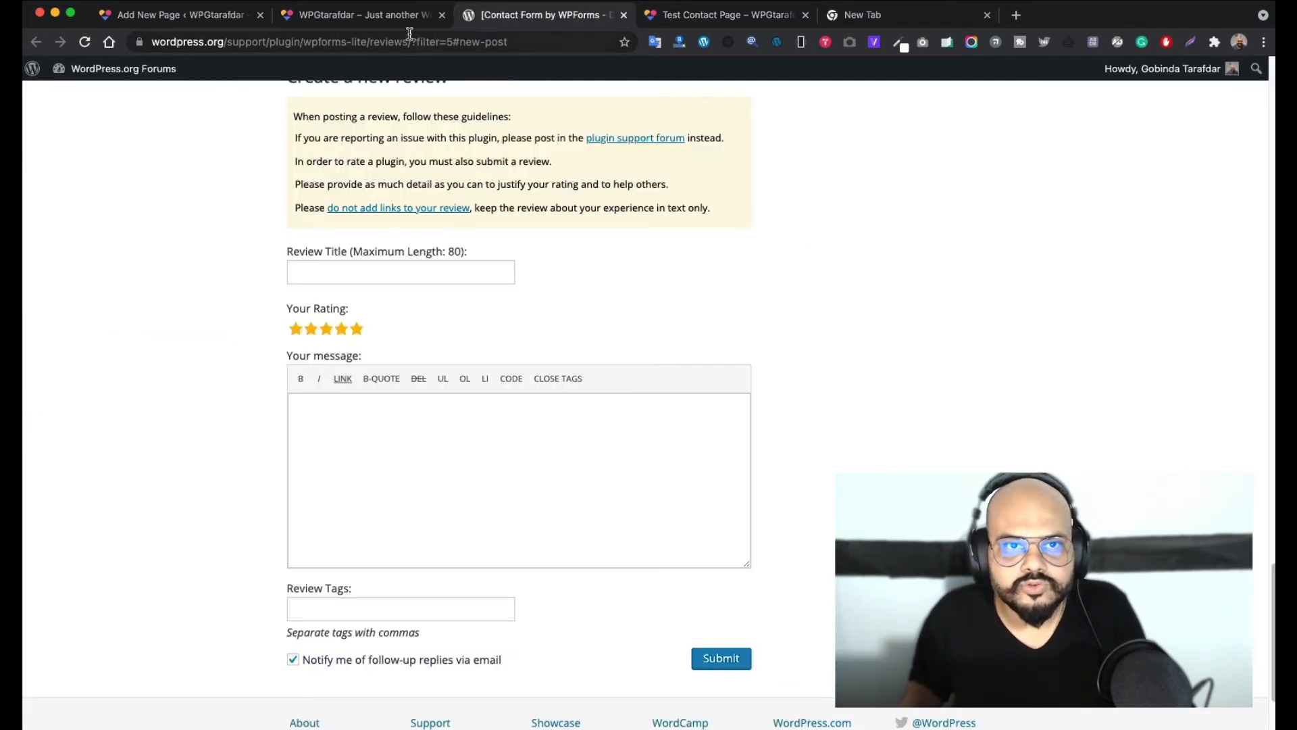
{"action": "left_click", "coordinate": [368, 15]}
{"action": "left_click", "coordinate": [218, 16]}
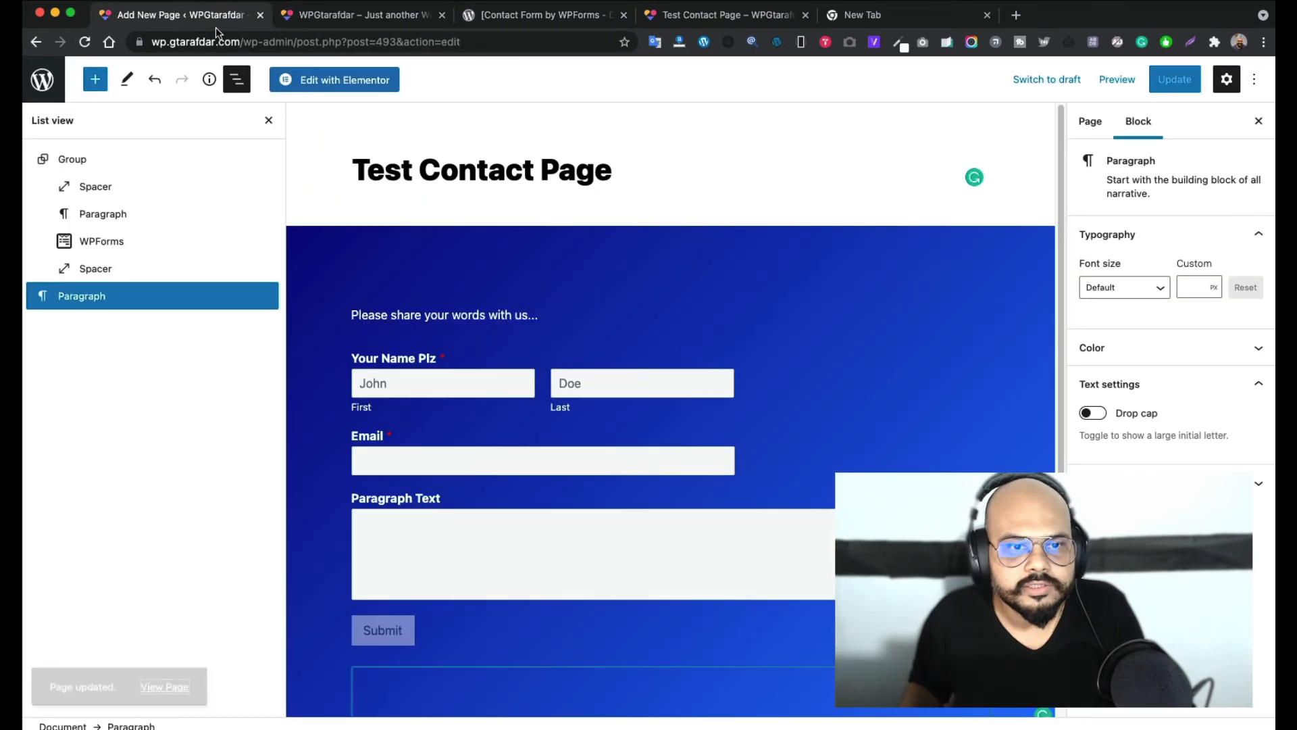
{"action": "left_click", "coordinate": [527, 249]}
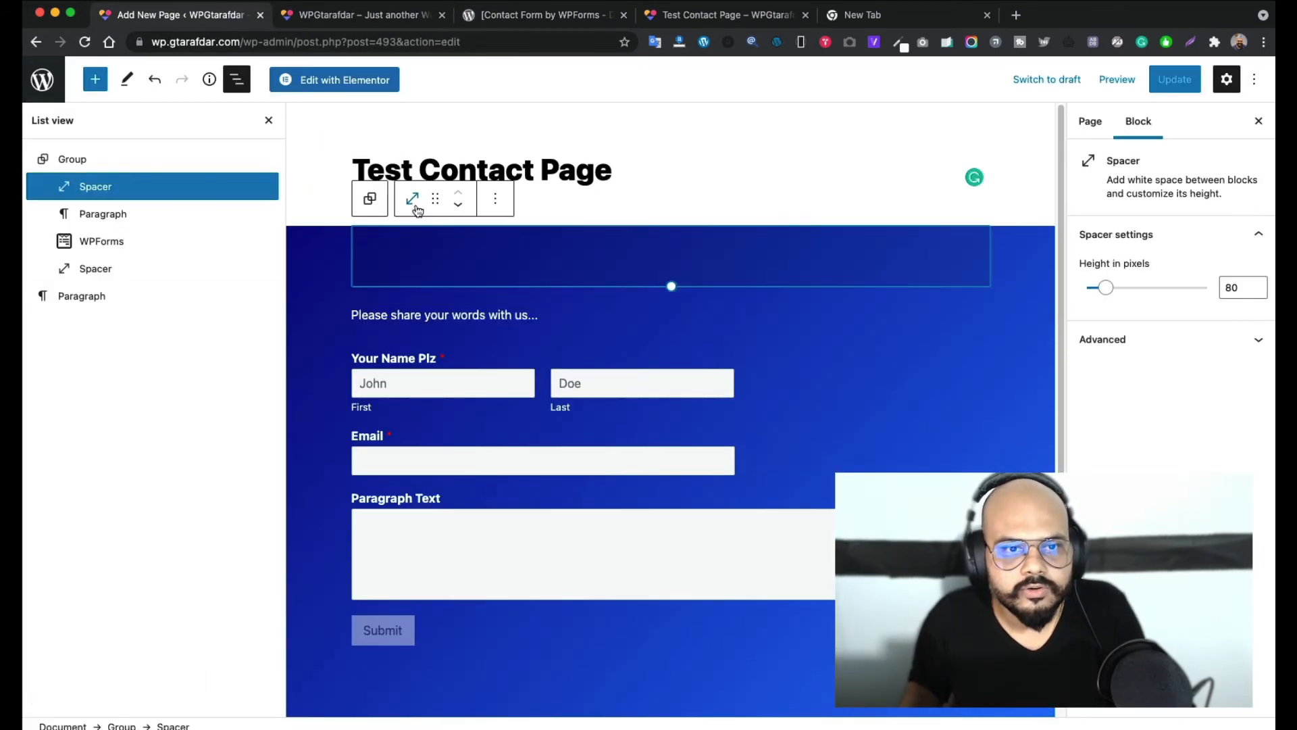
{"action": "left_click", "coordinate": [369, 198]}
{"action": "left_click", "coordinate": [491, 223]}
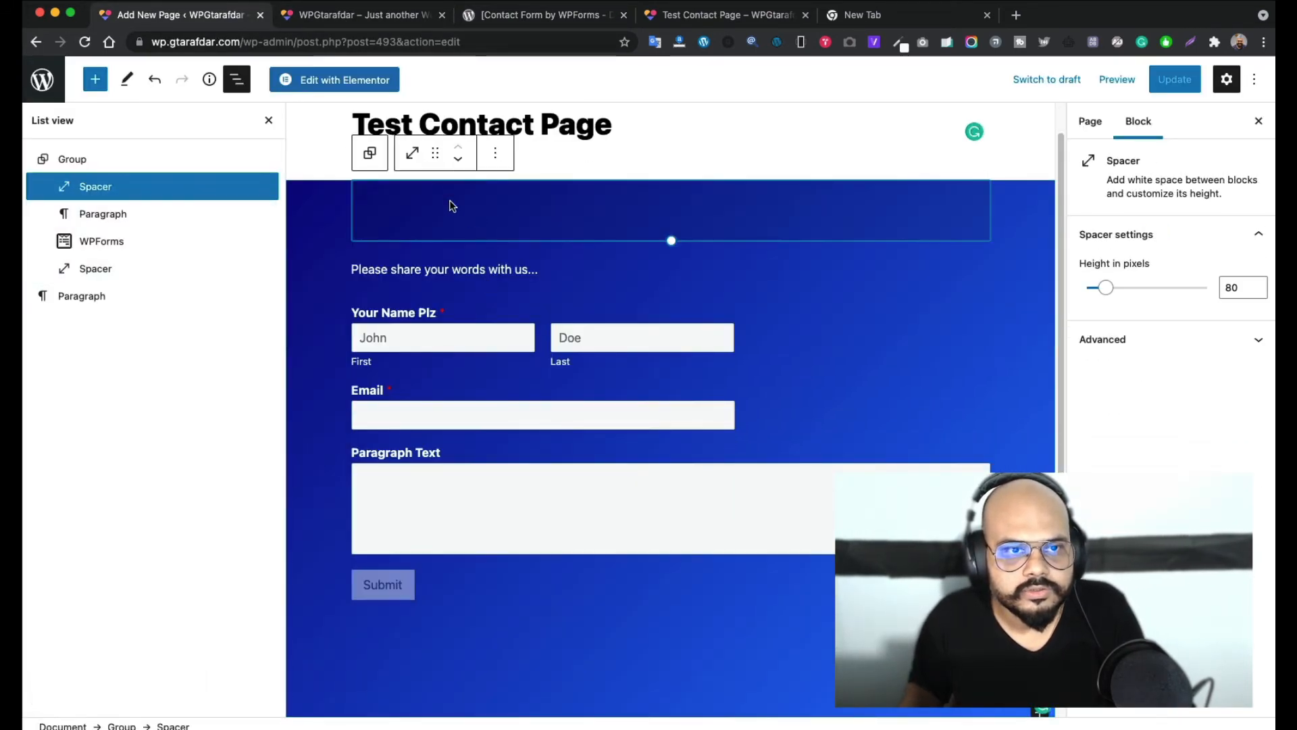
{"action": "left_click", "coordinate": [318, 193]}
{"action": "left_click", "coordinate": [389, 156]}
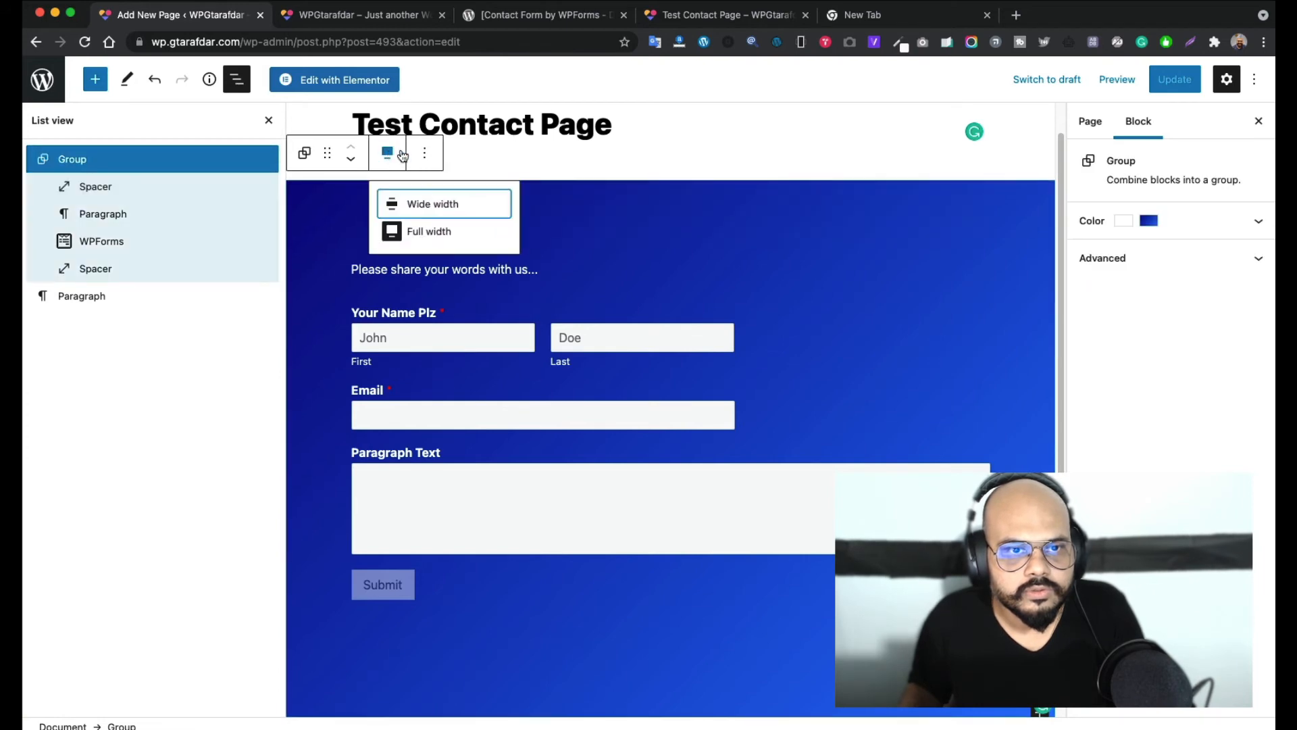
{"action": "left_click", "coordinate": [427, 203]}
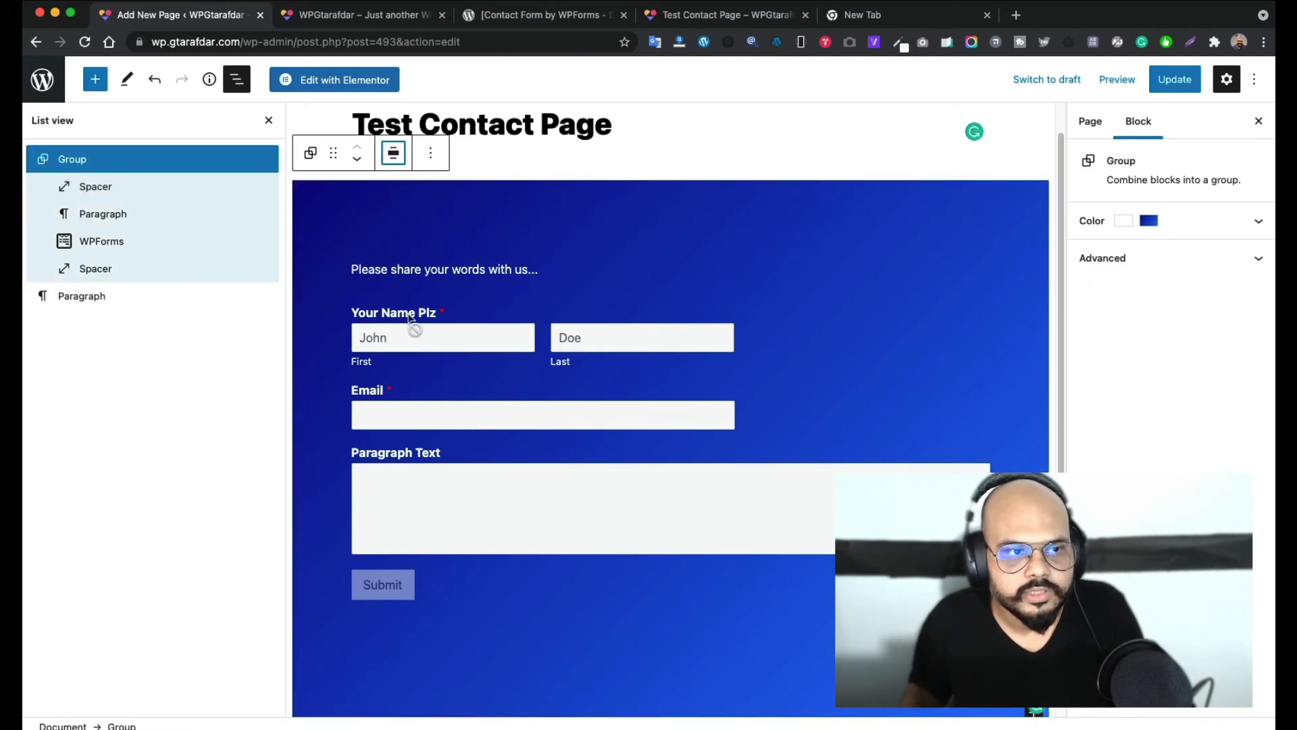
Preview the edited page in a new tab
{"action": "left_click", "coordinate": [519, 231]}
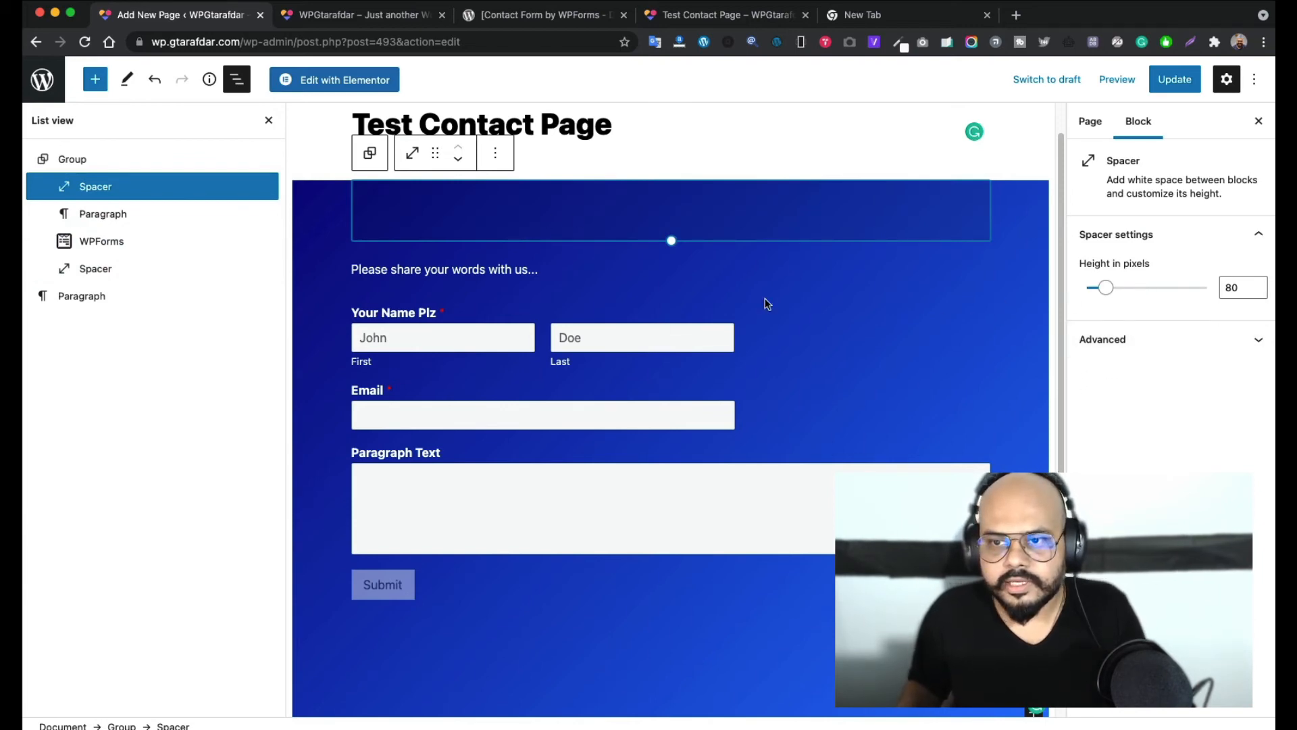
{"action": "left_click", "coordinate": [1117, 79]}
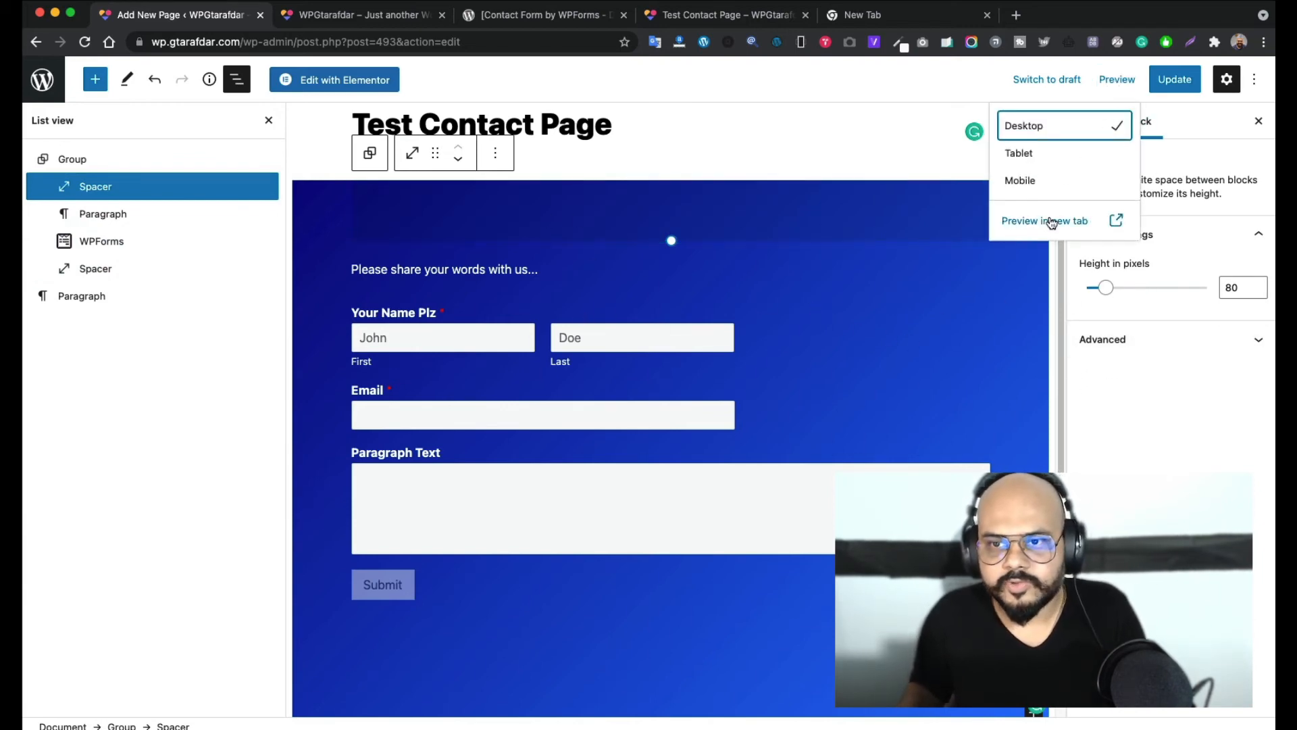
{"action": "left_click", "coordinate": [1049, 219]}
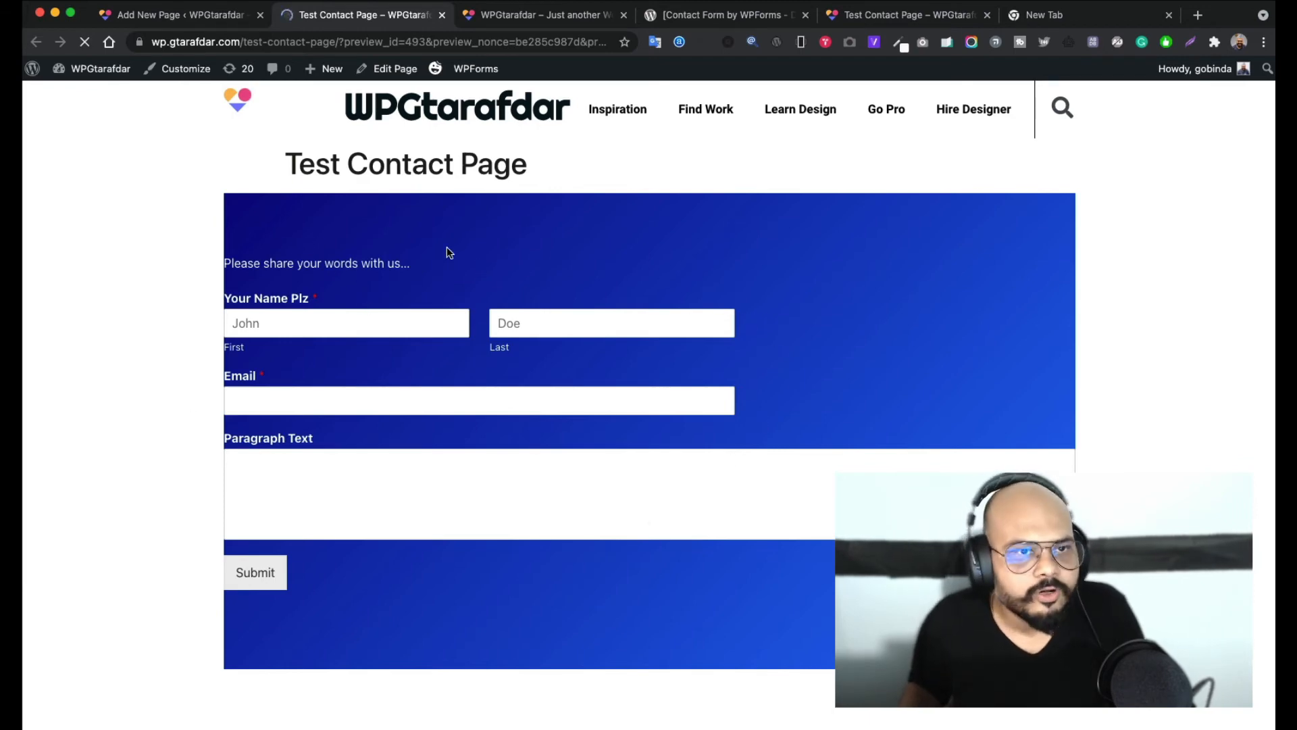
Return to the page editor and look over the Group block and the blocks inside it
{"action": "key", "text": "ctrl+shift+Tab"}
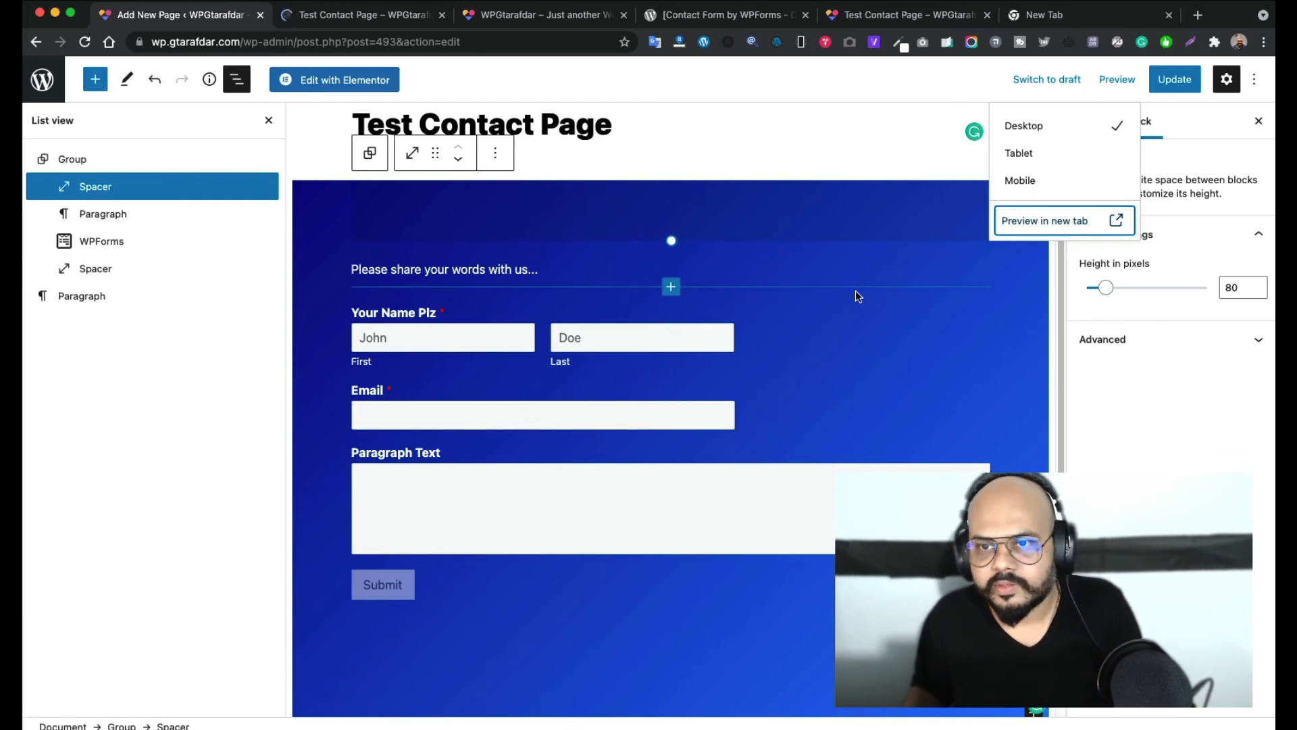
{"action": "left_click", "coordinate": [864, 359]}
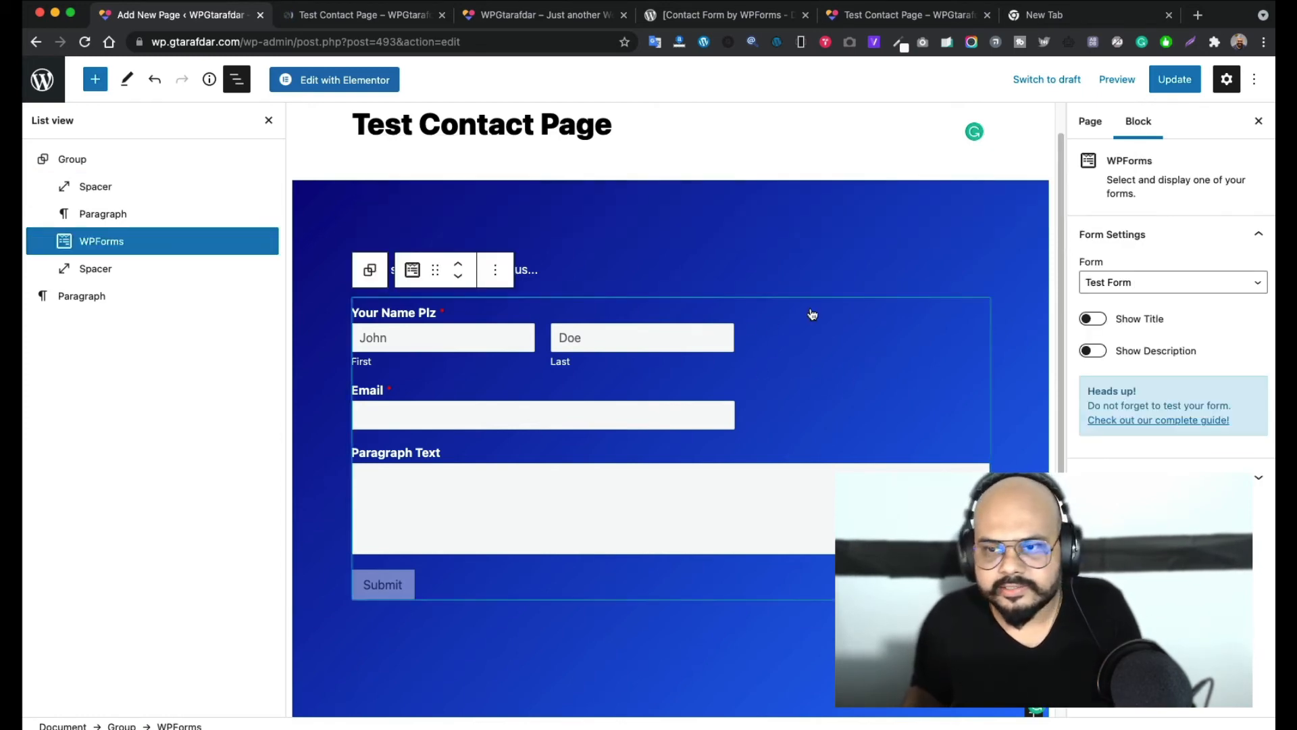
{"action": "left_click", "coordinate": [629, 223]}
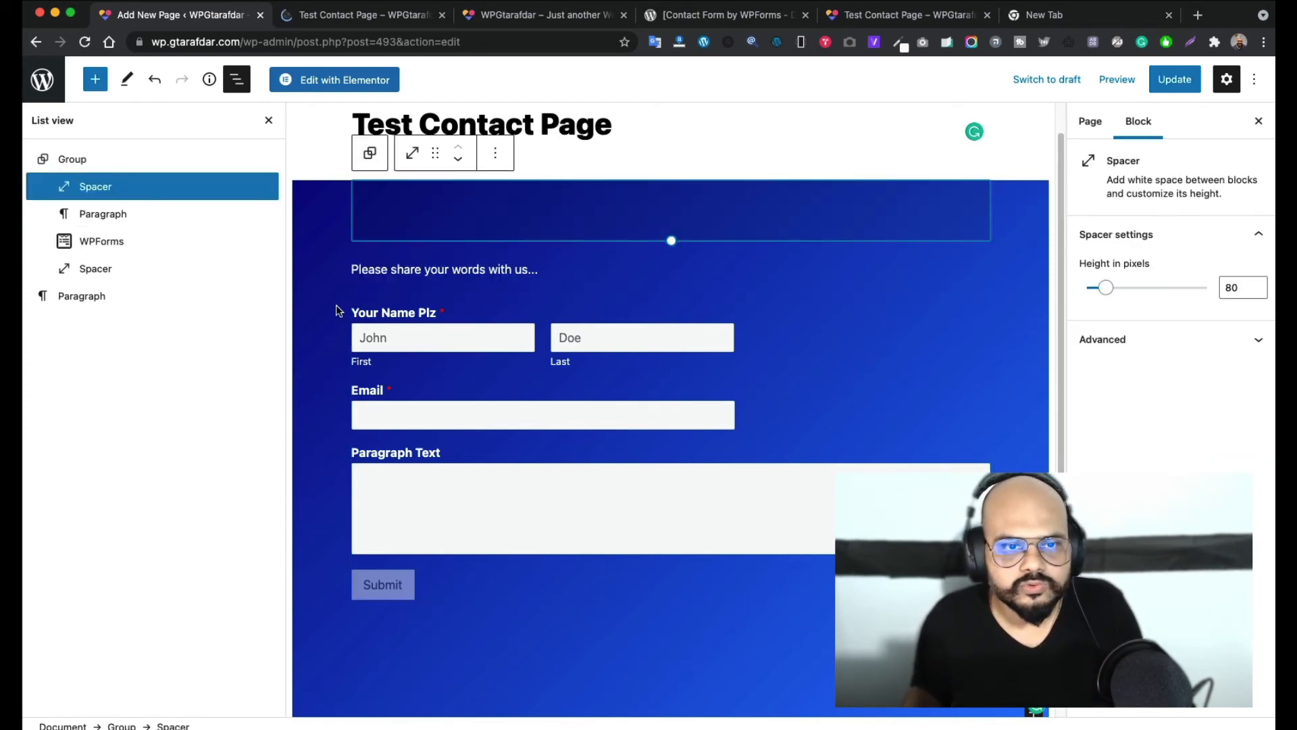
{"action": "left_click", "coordinate": [326, 340]}
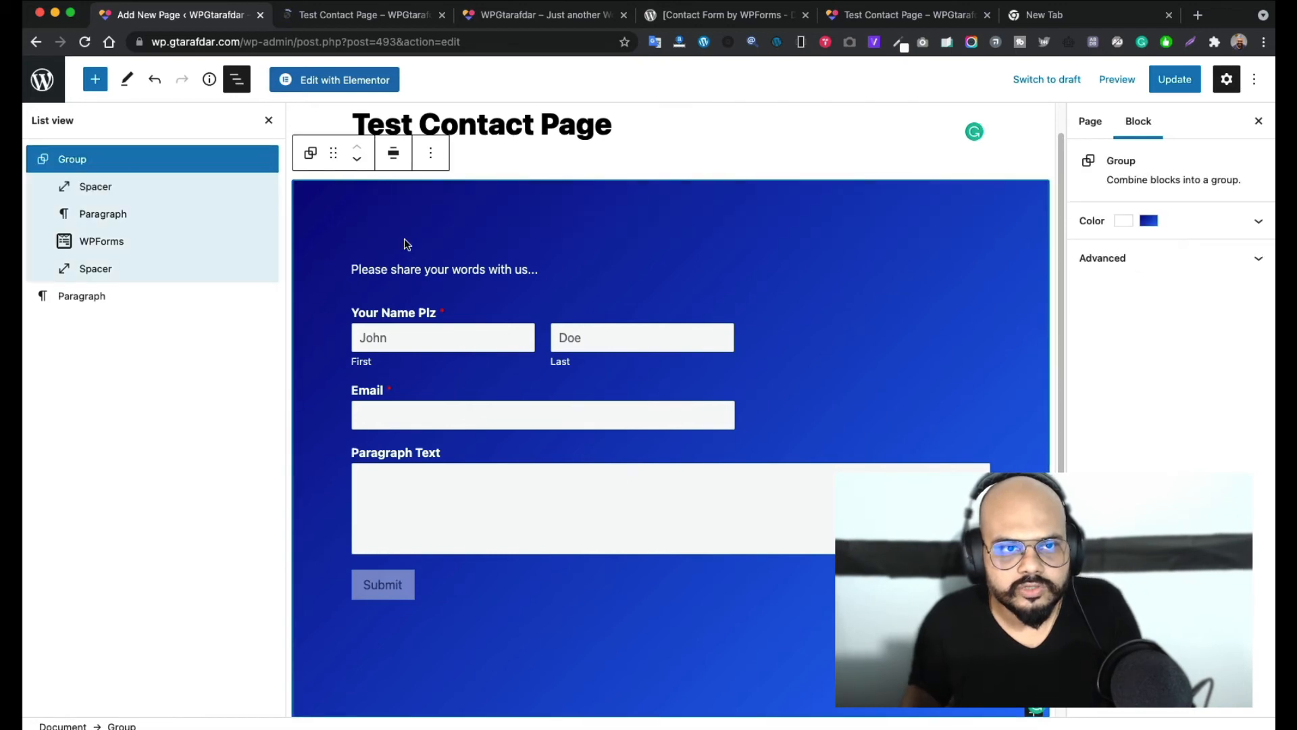
{"action": "scroll", "coordinate": [625, 377], "scroll_direction": "down", "scroll_amount": 3}
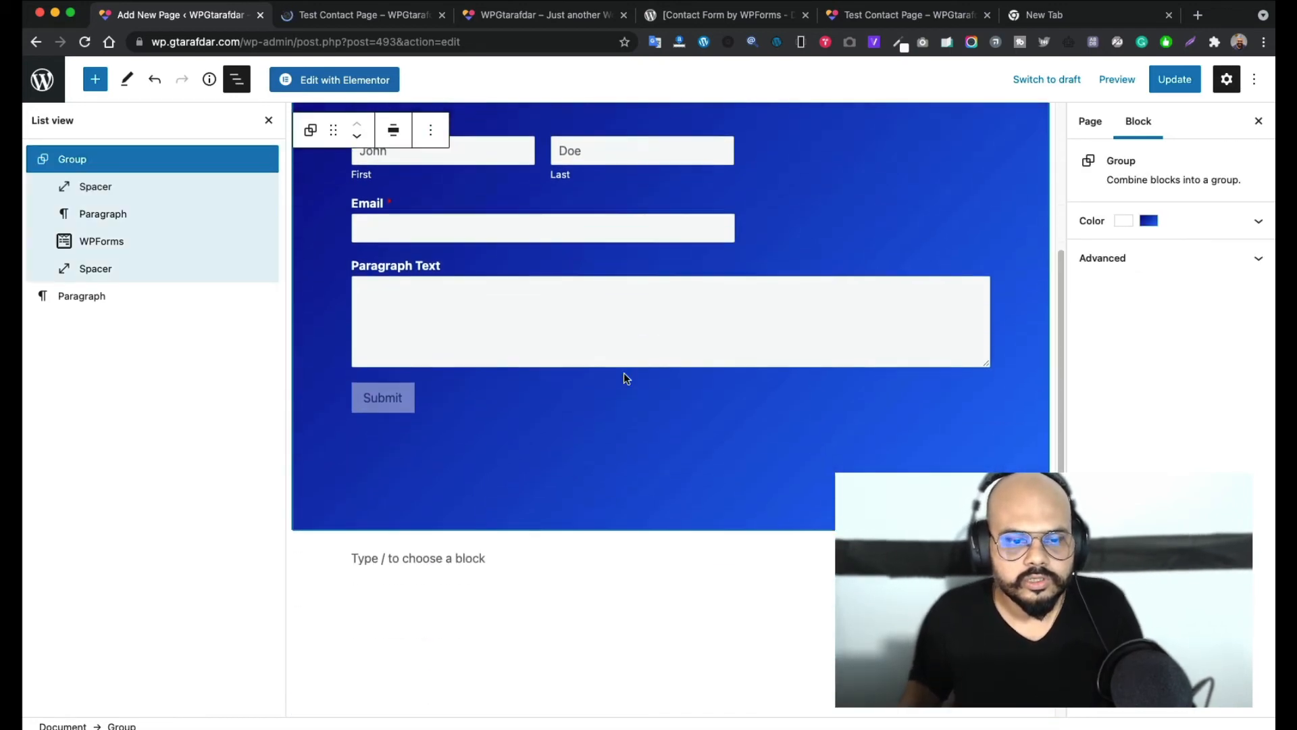
{"action": "scroll", "coordinate": [626, 378], "scroll_direction": "down", "scroll_amount": 1}
Replace the empty paragraph below the Group with a Columns block in the 33 / 33 / 33 variation
{"action": "left_click", "coordinate": [554, 548]}
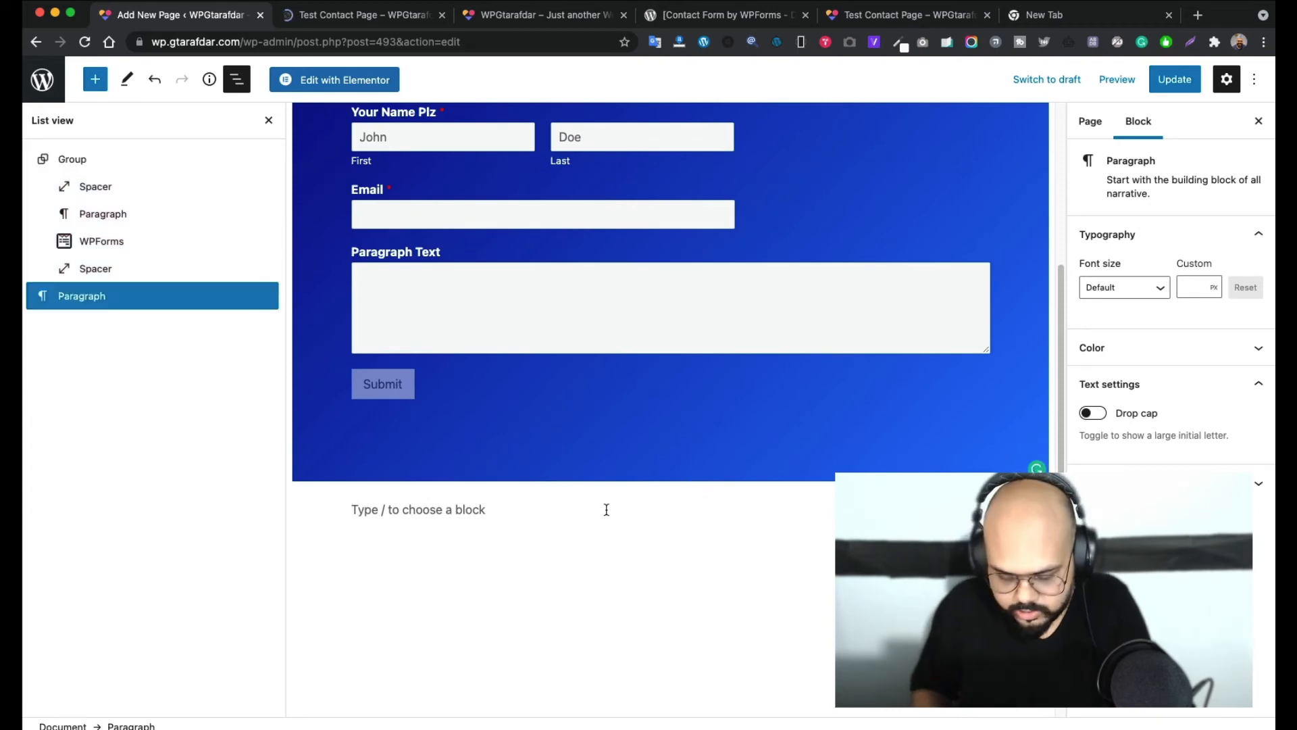
{"action": "type", "text": "/"}
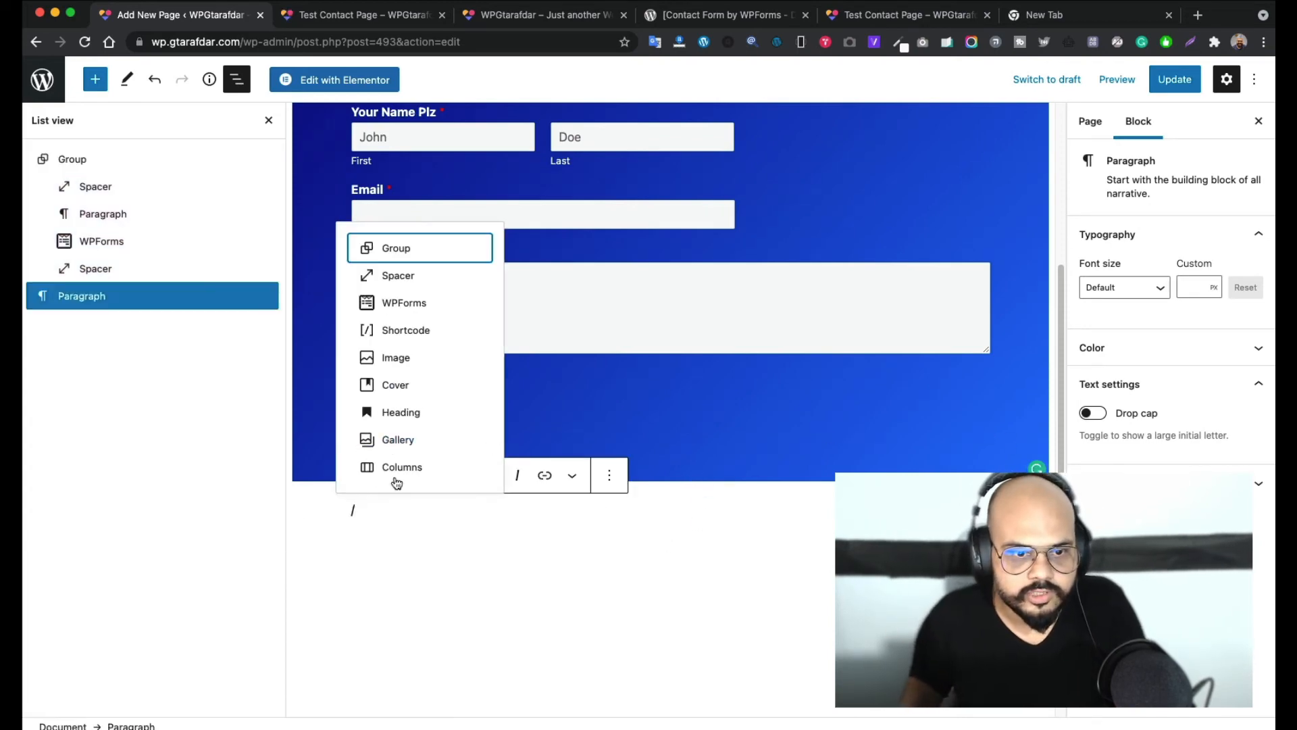
{"action": "left_click", "coordinate": [400, 472]}
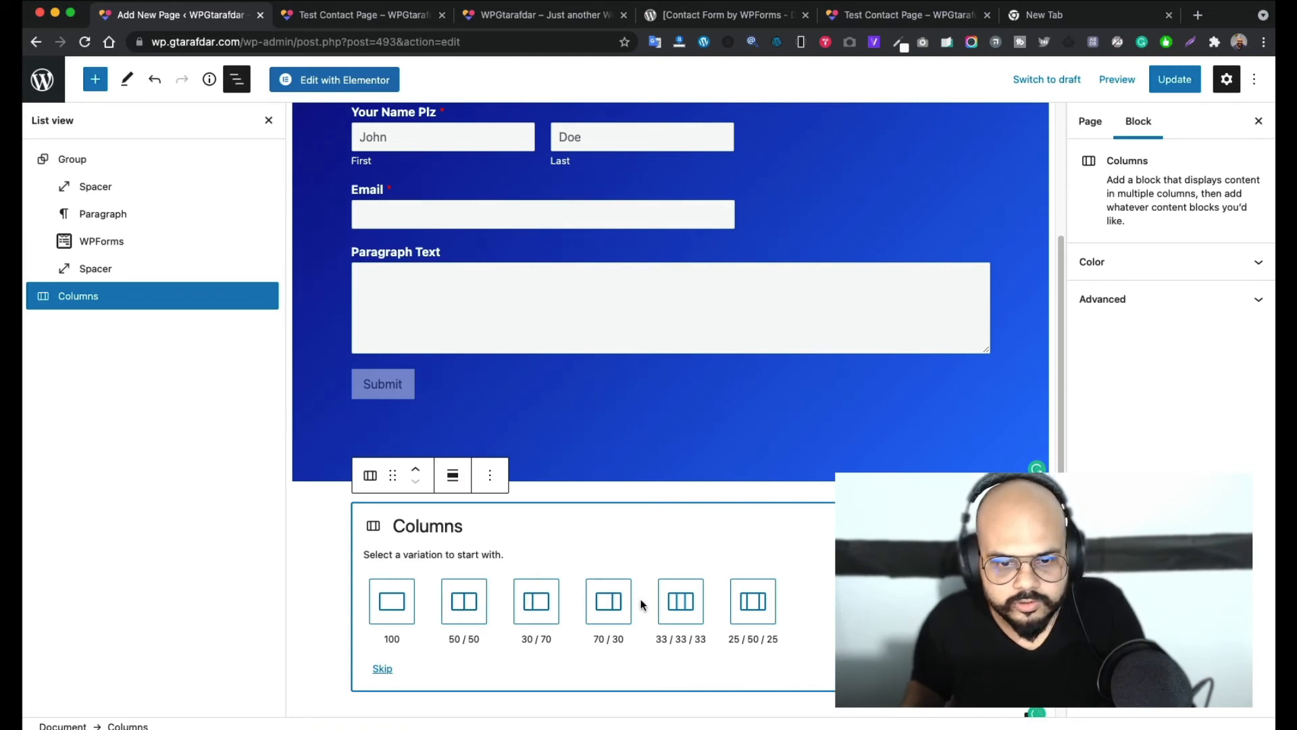
{"action": "left_click", "coordinate": [689, 604]}
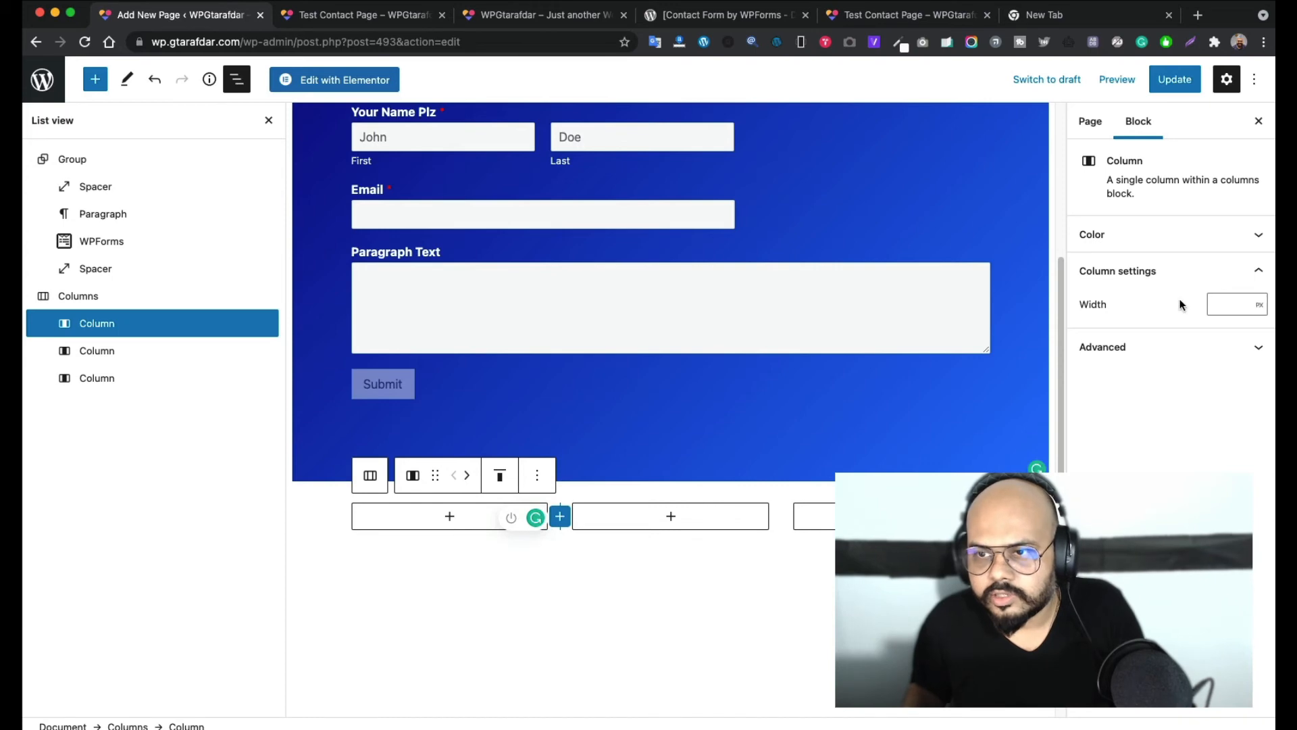
Set the width of the first and third columns to 20 px each
{"action": "left_click", "coordinate": [398, 519]}
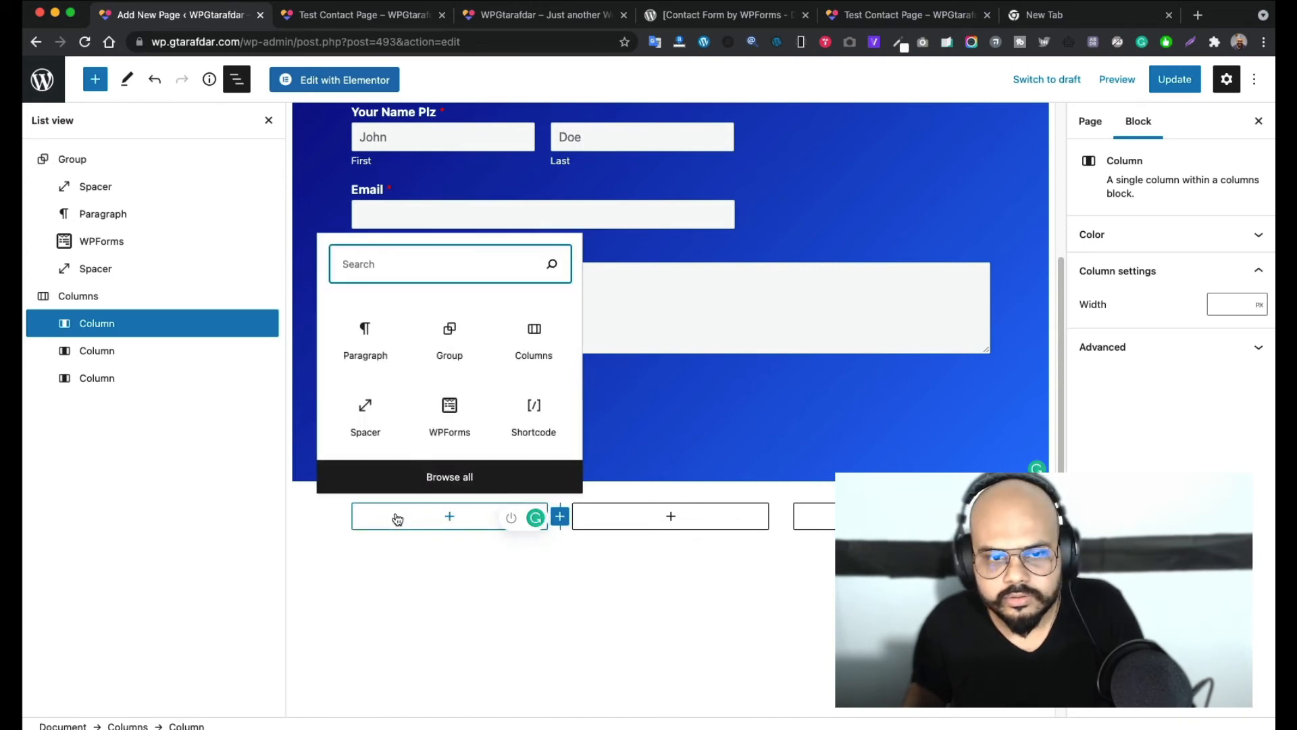
{"action": "left_click", "coordinate": [1220, 303]}
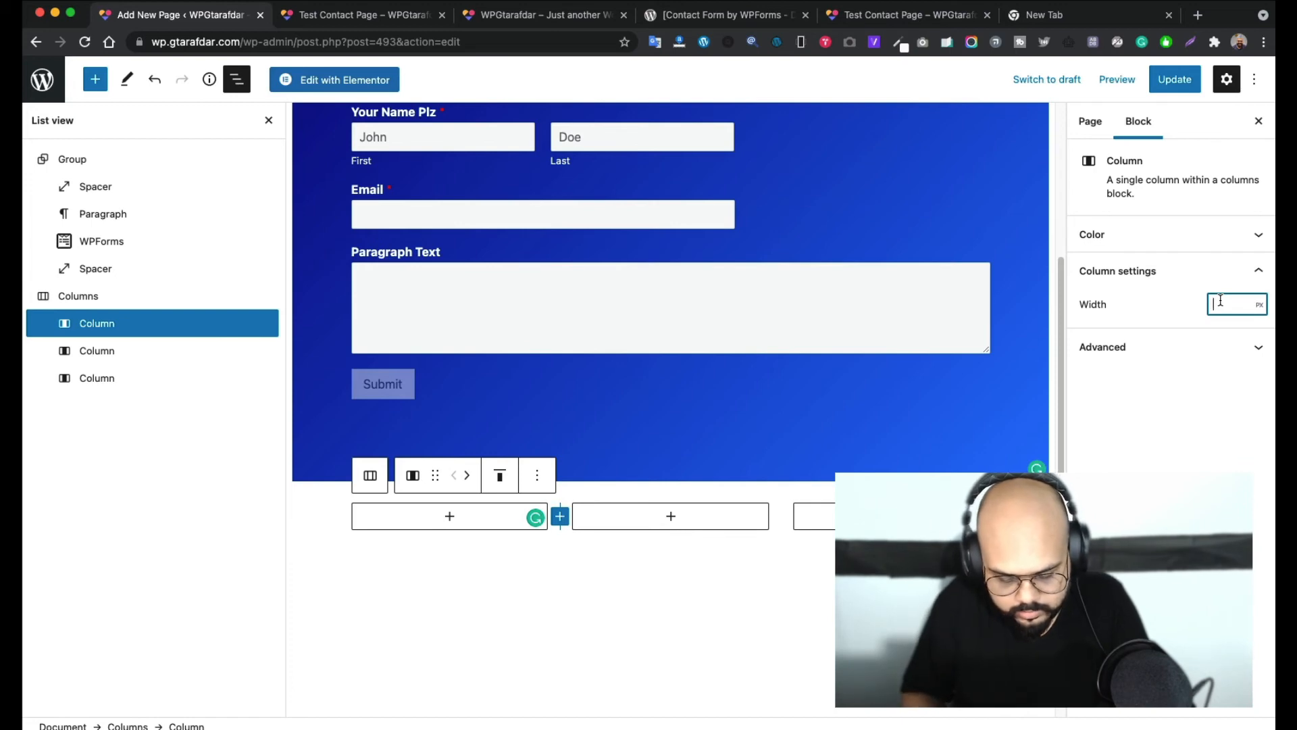
{"action": "type", "text": "20"}
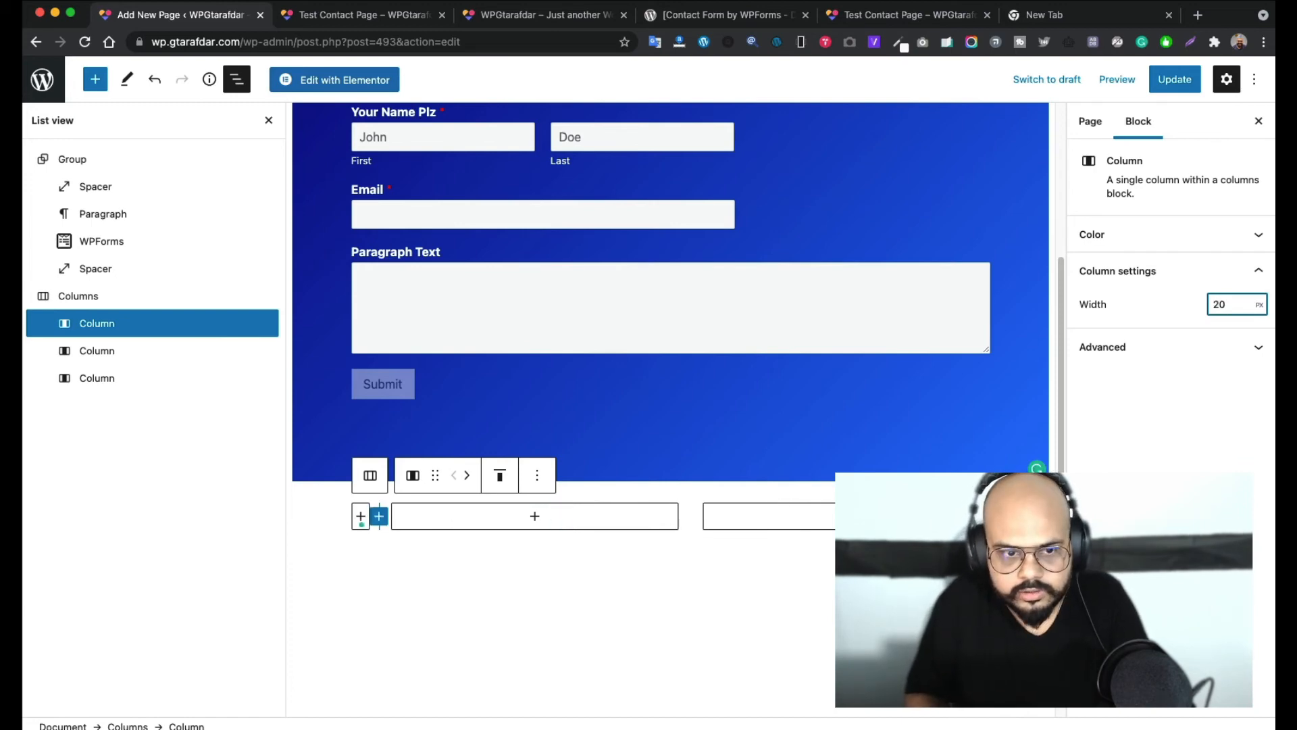
{"action": "left_click", "coordinate": [759, 524]}
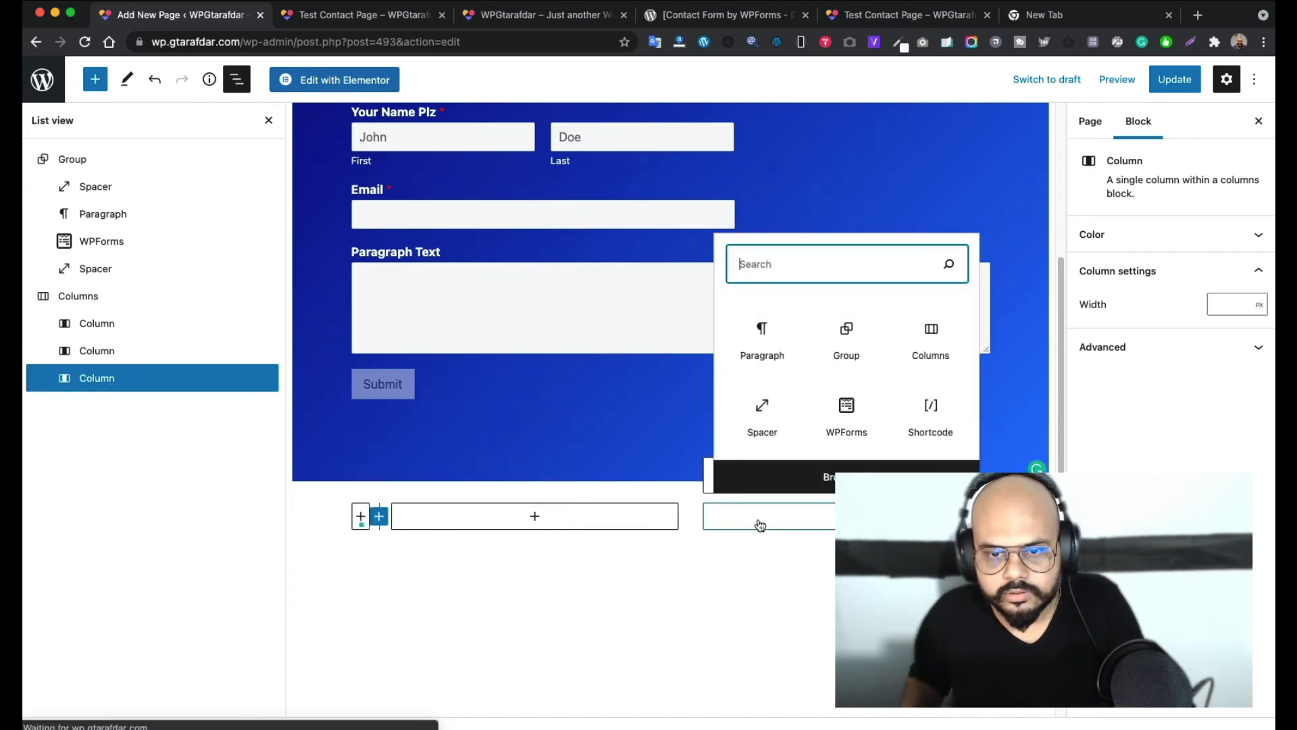
{"action": "left_click", "coordinate": [1226, 302]}
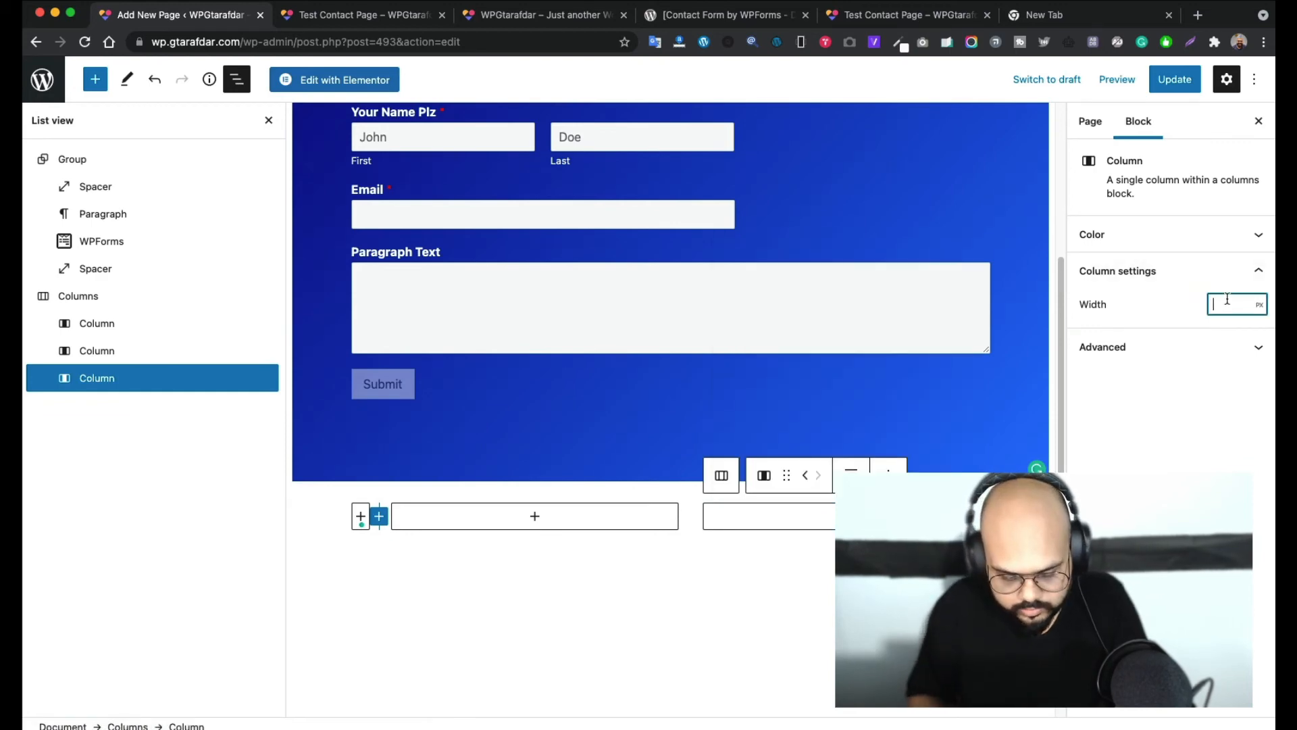
{"action": "type", "text": "20"}
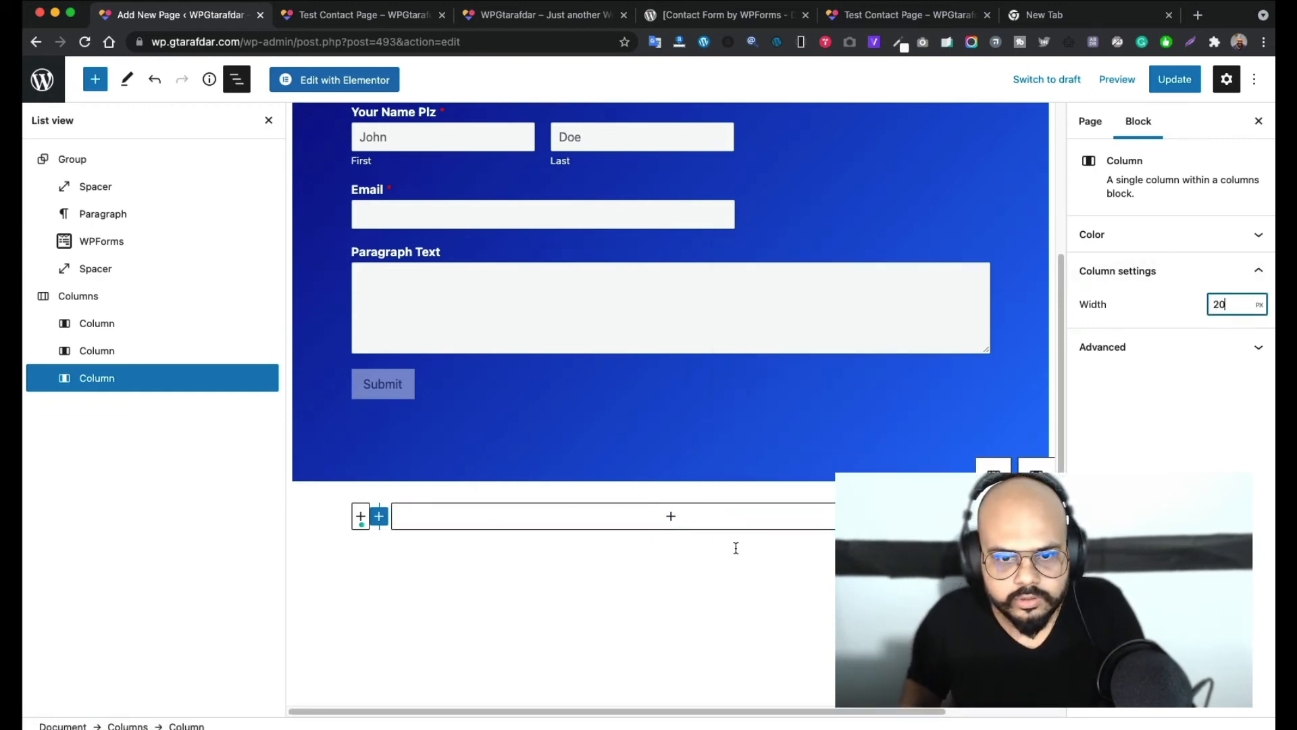
Add a Spacer to the first column and set its height to 94 pixels
{"action": "left_click", "coordinate": [361, 516]}
{"action": "type", "text": "s"}
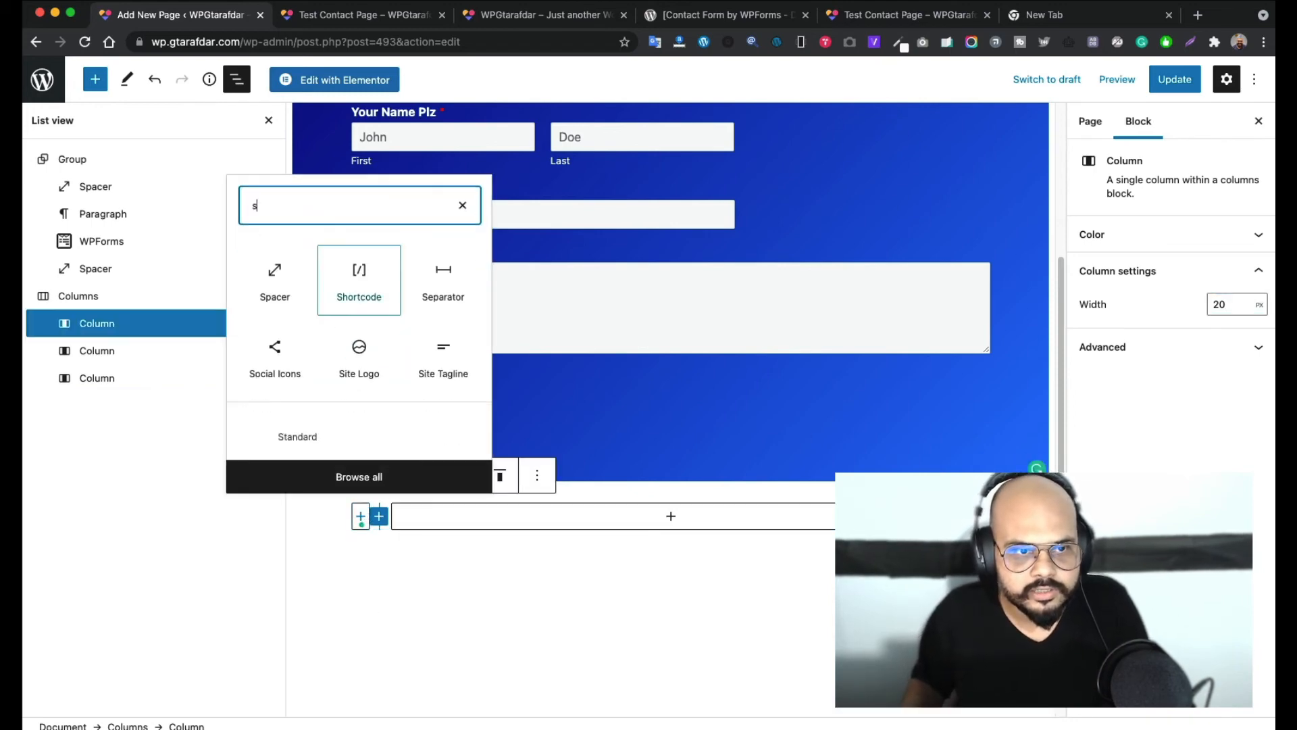
{"action": "left_click", "coordinate": [275, 283]}
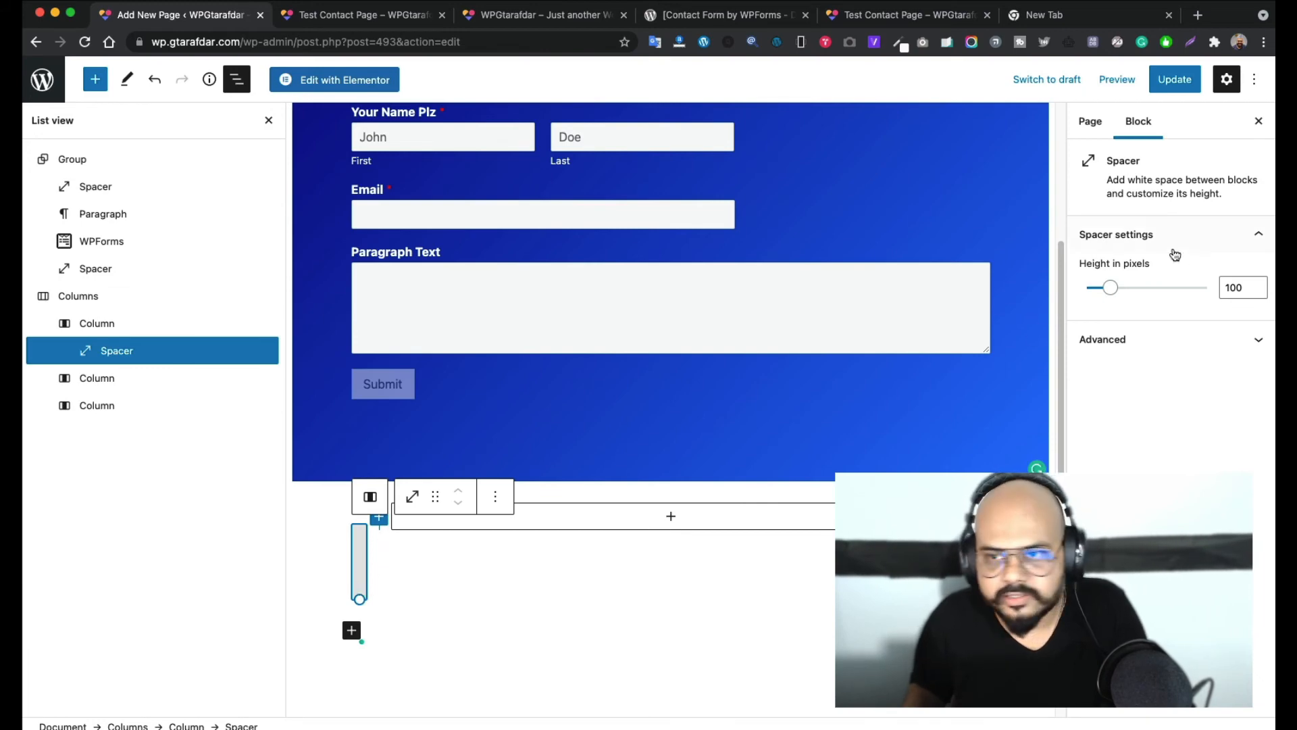
{"action": "left_click_drag", "start_coordinate": [1113, 295], "coordinate": [1110, 295]}
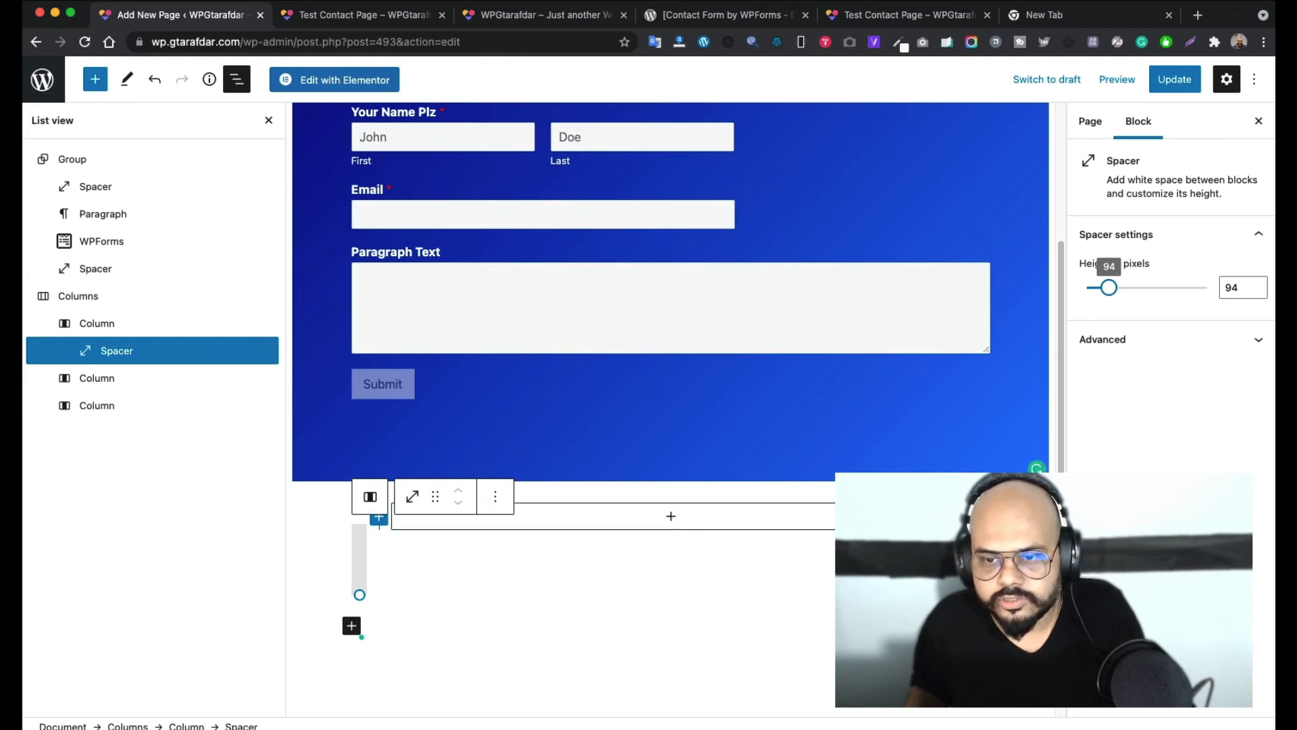
{"action": "left_click", "coordinate": [721, 511]}
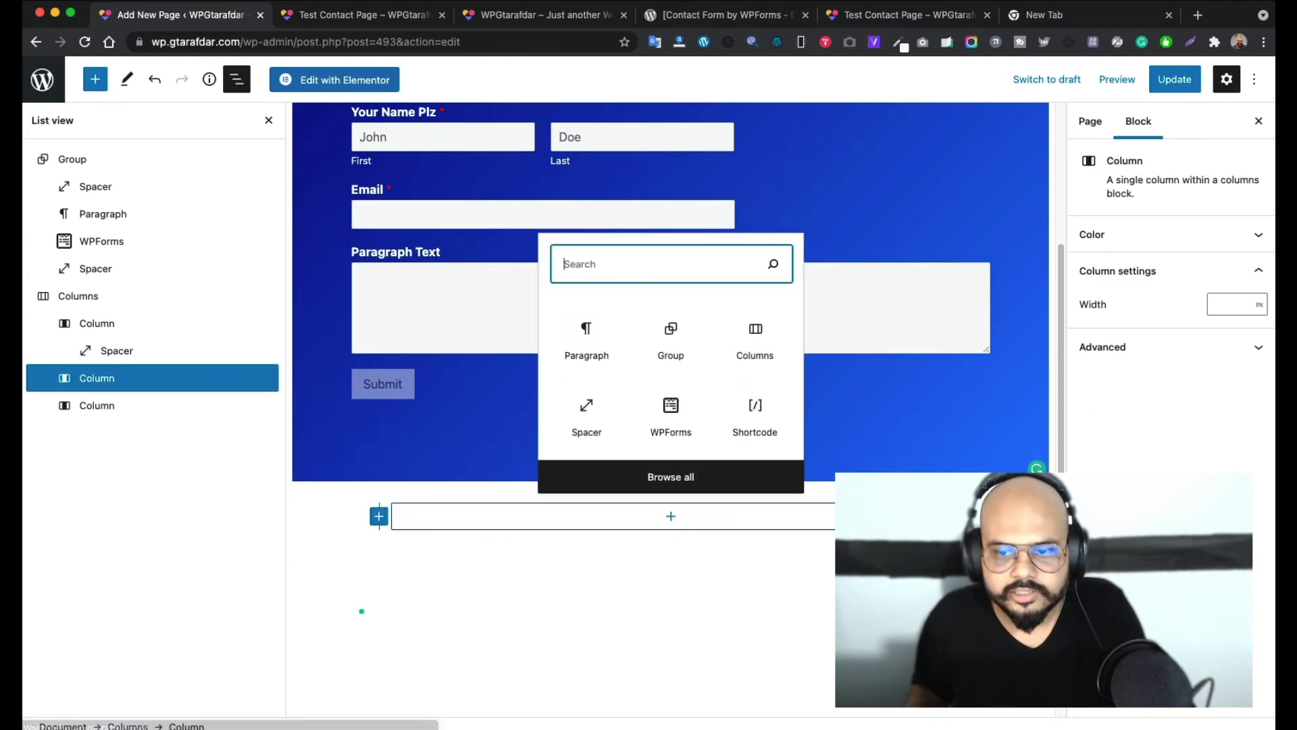
{"action": "left_click", "coordinate": [872, 575]}
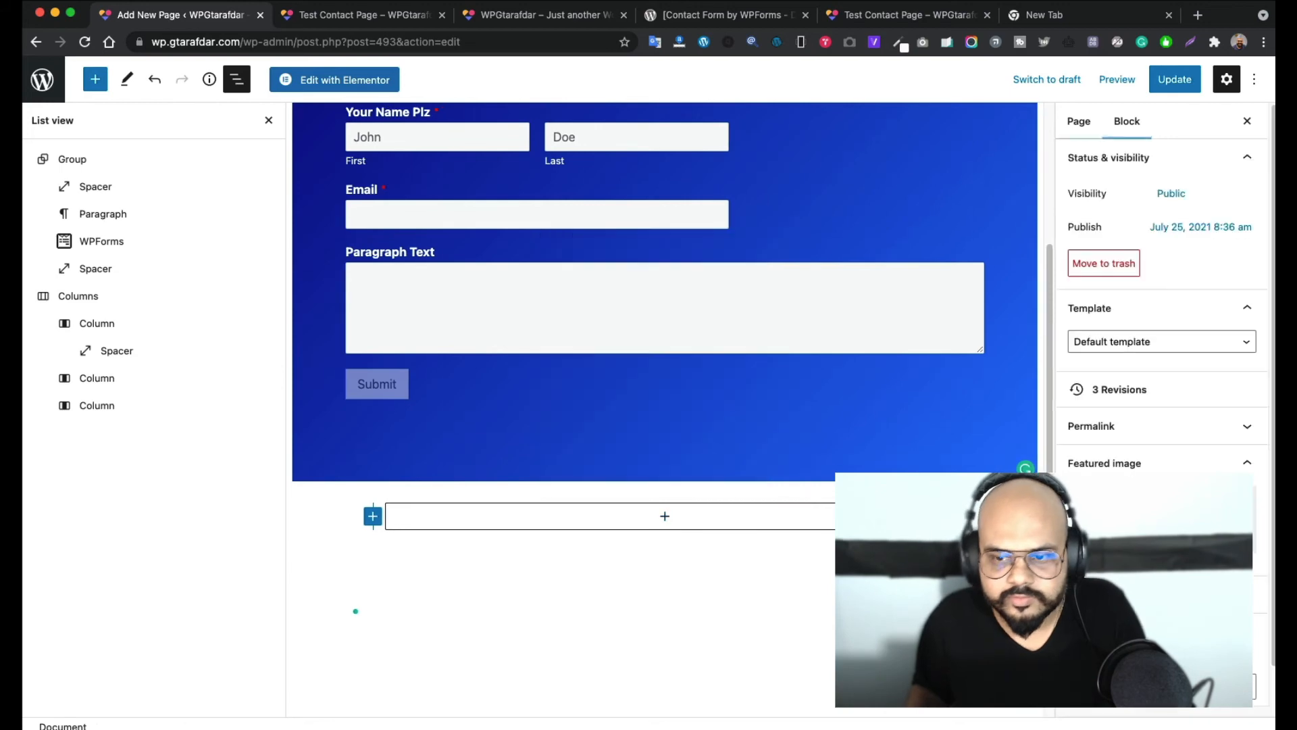
Copy the WPForms block inside the Group to the clipboard
{"action": "scroll", "coordinate": [627, 425], "scroll_direction": "up", "scroll_amount": 4}
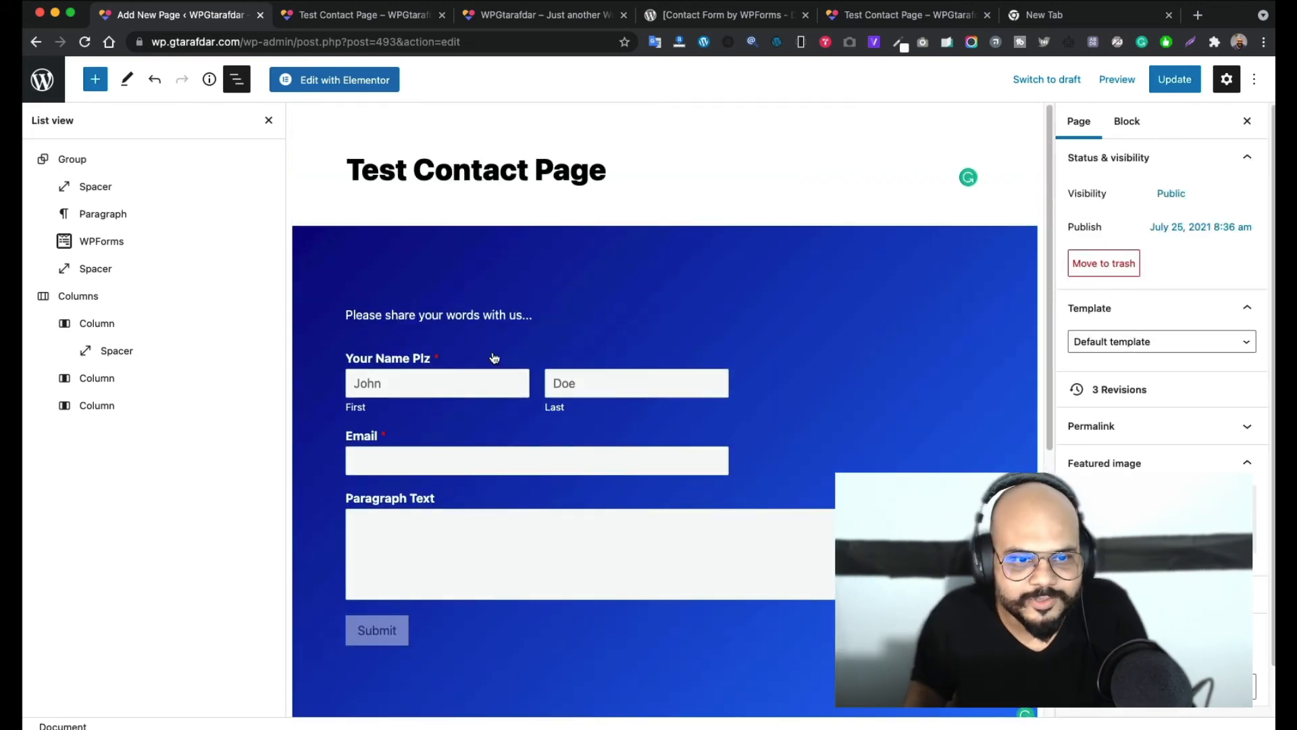
{"action": "left_click", "coordinate": [493, 358]}
{"action": "left_click", "coordinate": [587, 311]}
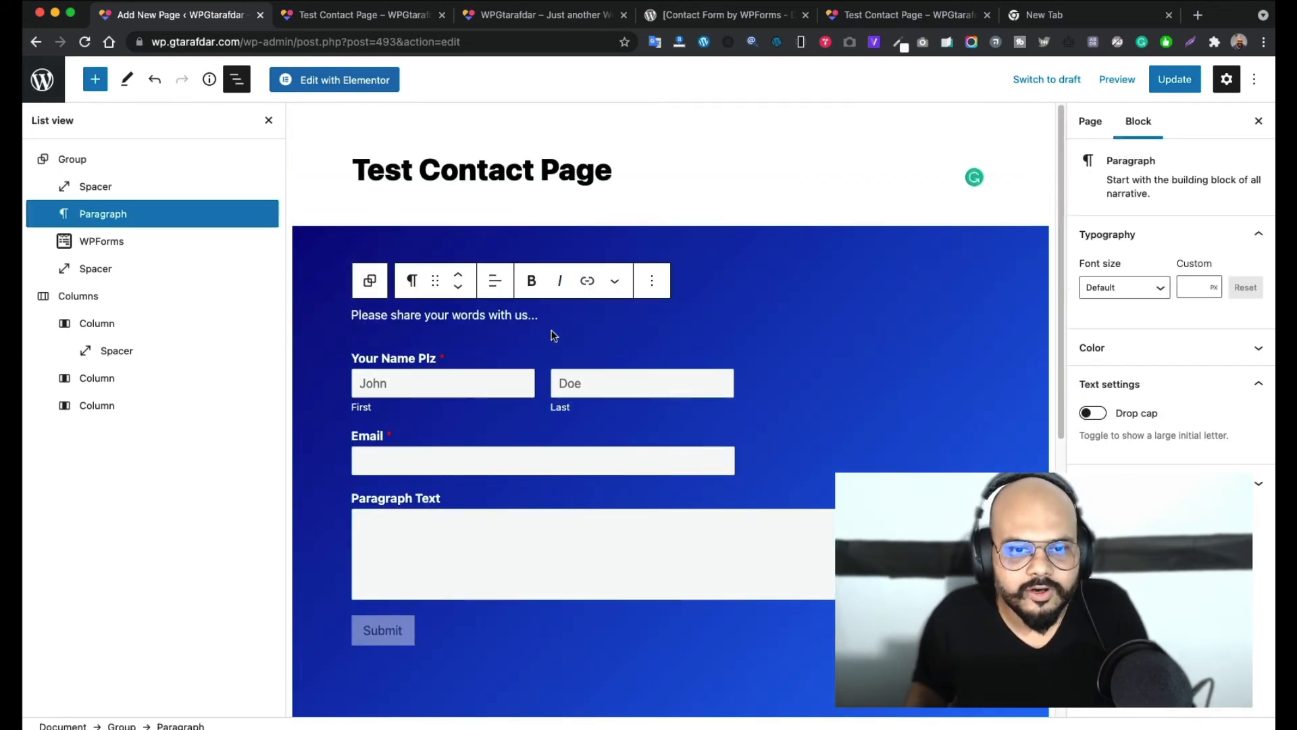
{"action": "left_click", "coordinate": [575, 356]}
{"action": "left_click", "coordinate": [508, 327]}
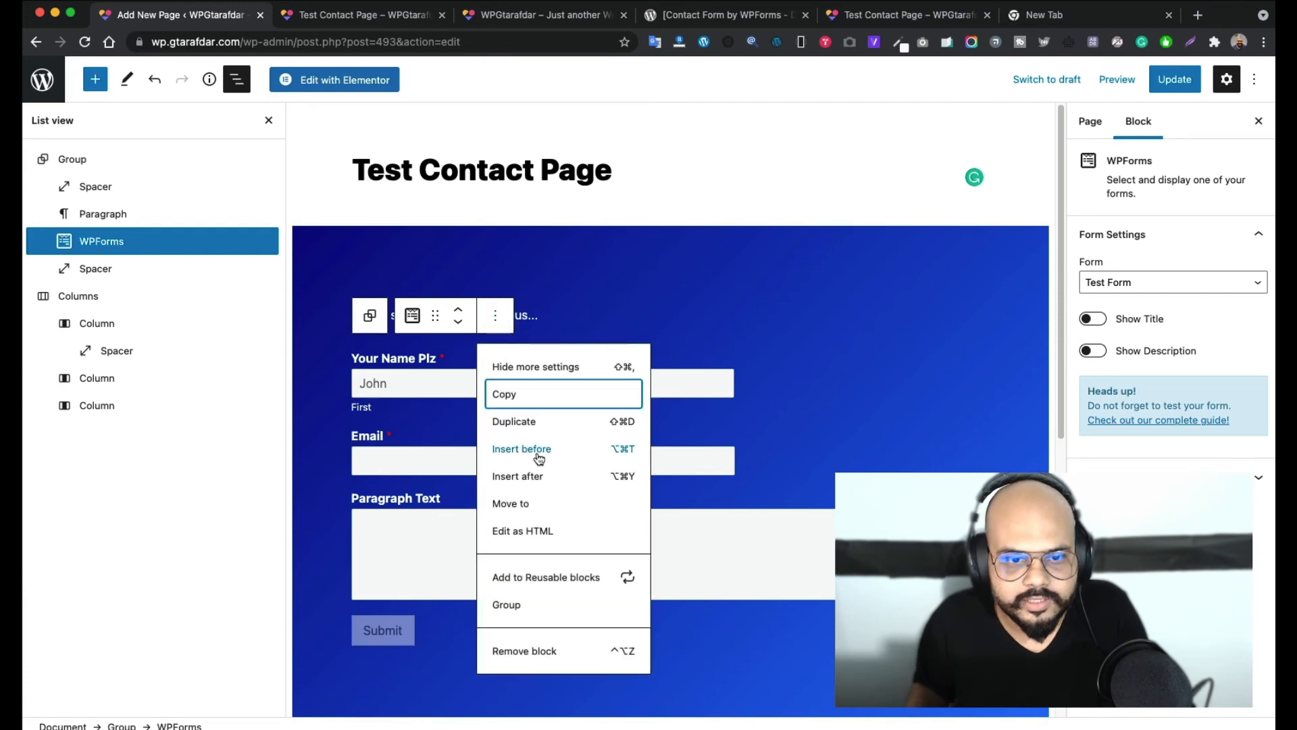
{"action": "left_click", "coordinate": [533, 398]}
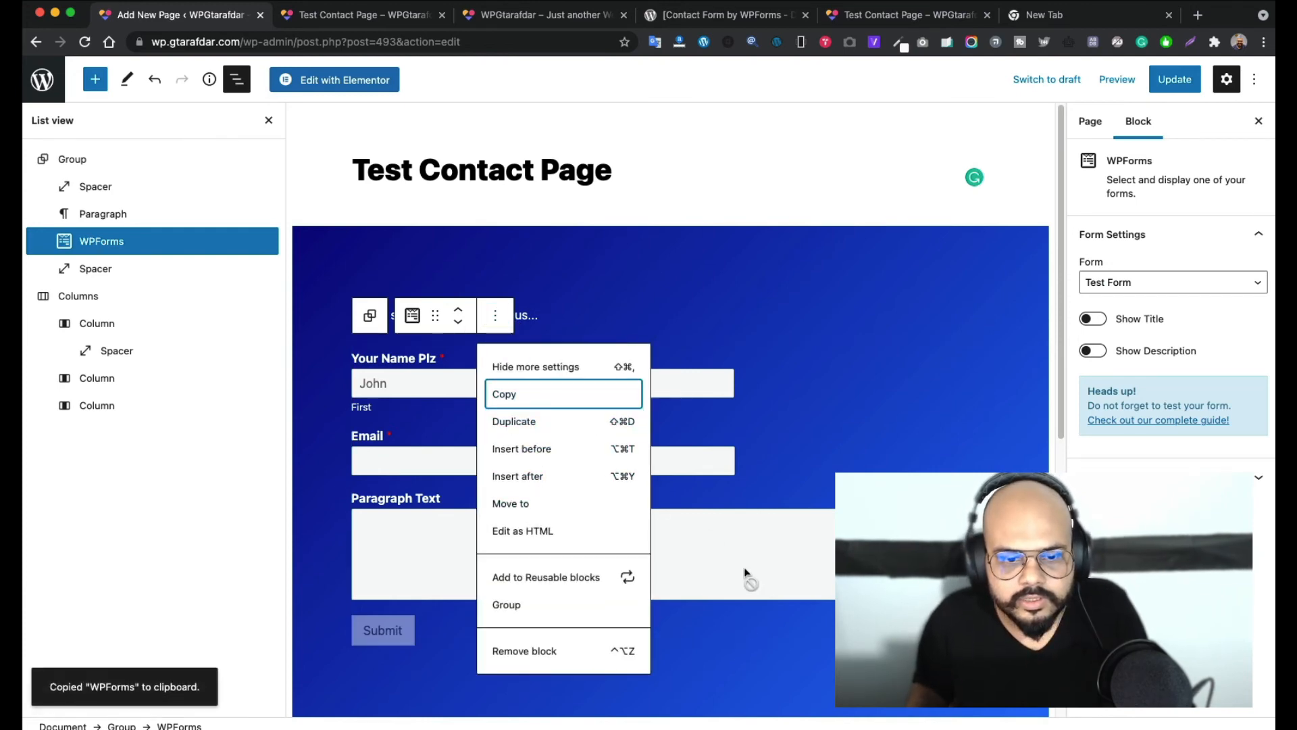
Try to paste the copied WPForms block into the middle column
{"action": "left_click", "coordinate": [785, 662]}
{"action": "scroll", "coordinate": [777, 649], "scroll_direction": "down", "scroll_amount": 4}
{"action": "left_click", "coordinate": [674, 514]}
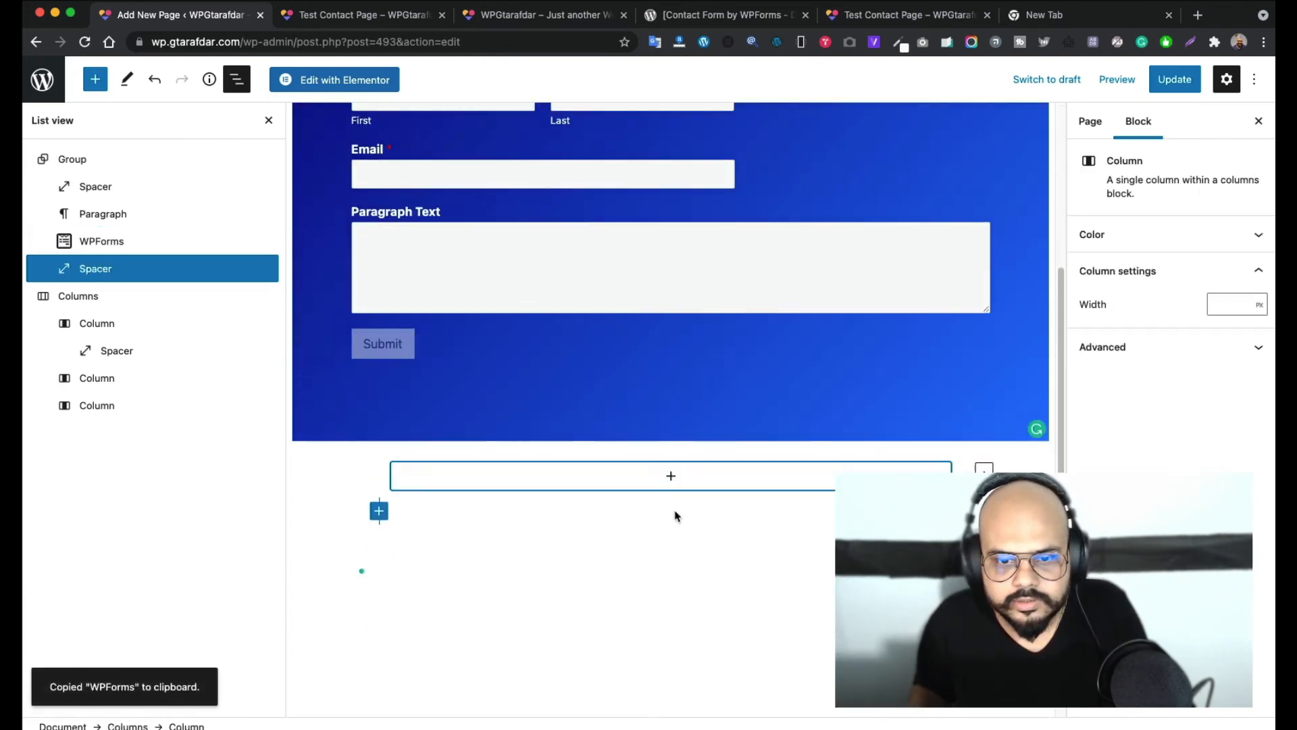
{"action": "left_click", "coordinate": [811, 480]}
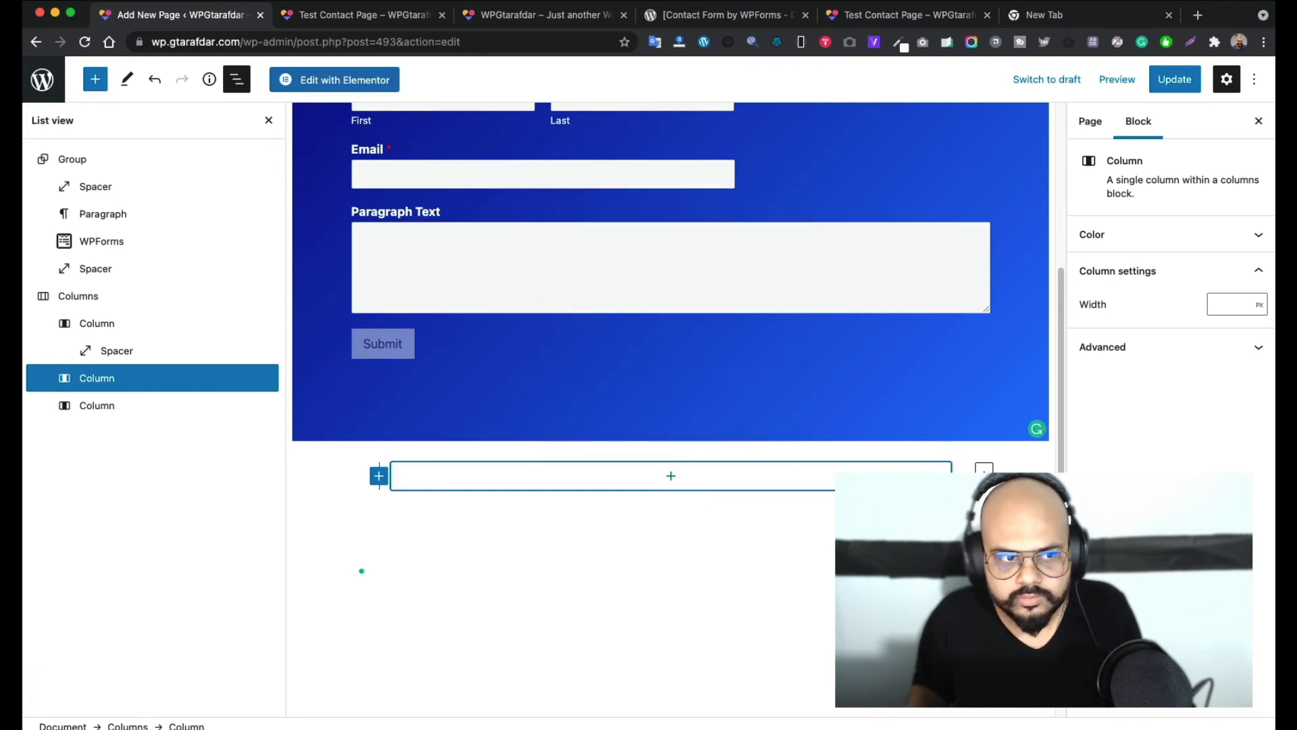
{"action": "left_click", "coordinate": [670, 476]}
{"action": "right_click", "coordinate": [226, 382]}
{"action": "key", "text": "Escape"}
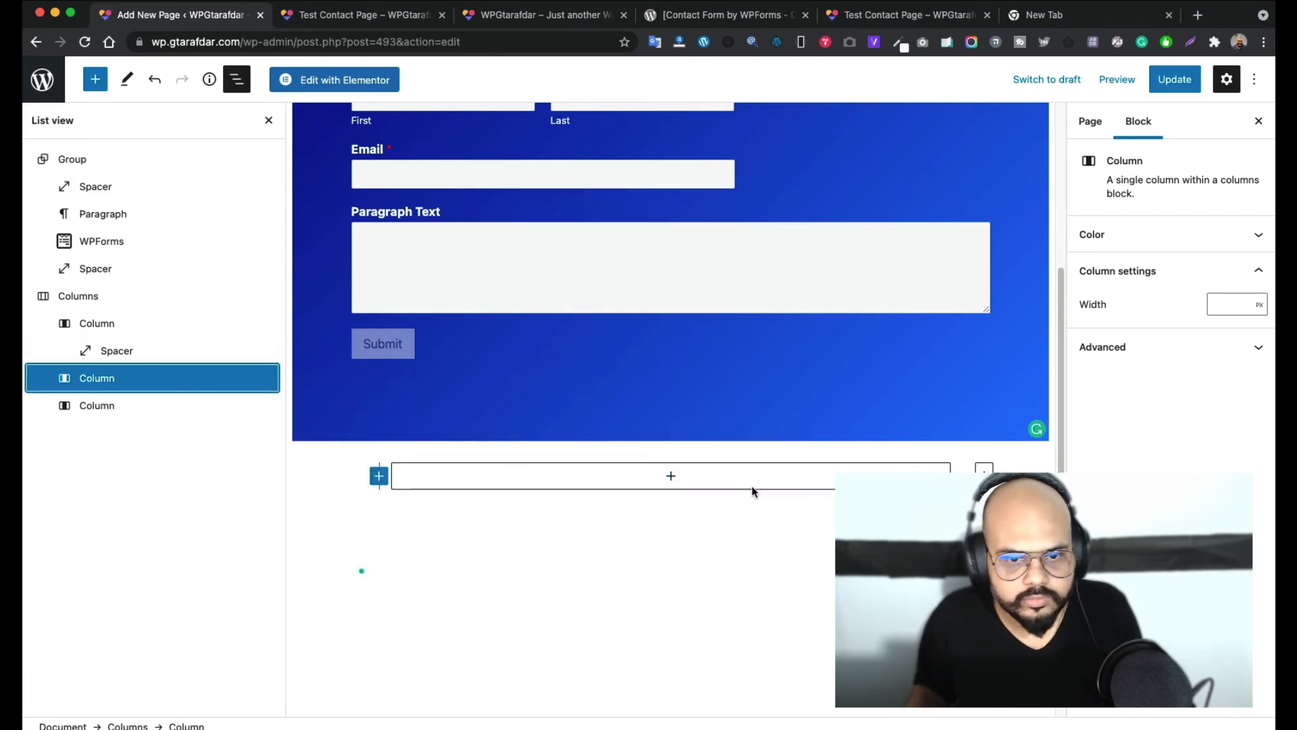
{"action": "left_click", "coordinate": [719, 467]}
{"action": "key", "text": "super+v"}
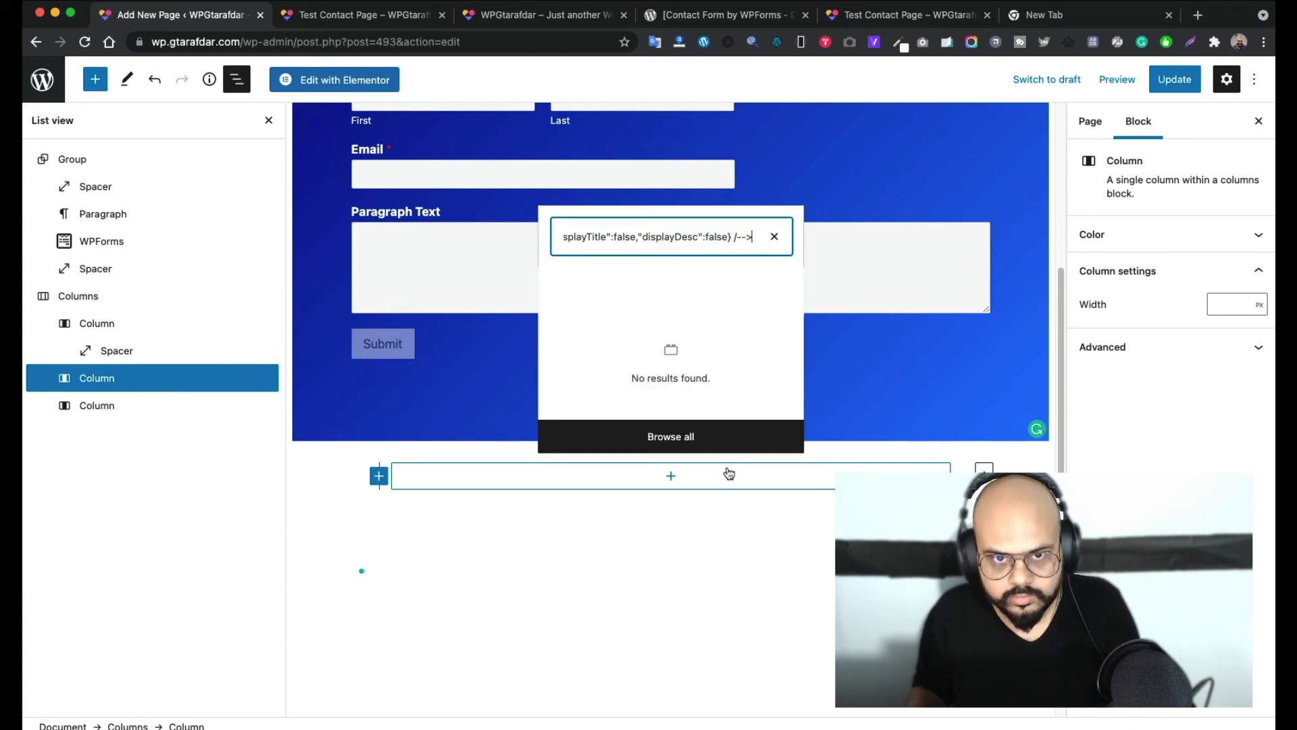
{"action": "left_click", "coordinate": [775, 238]}
{"action": "left_click", "coordinate": [832, 474]}
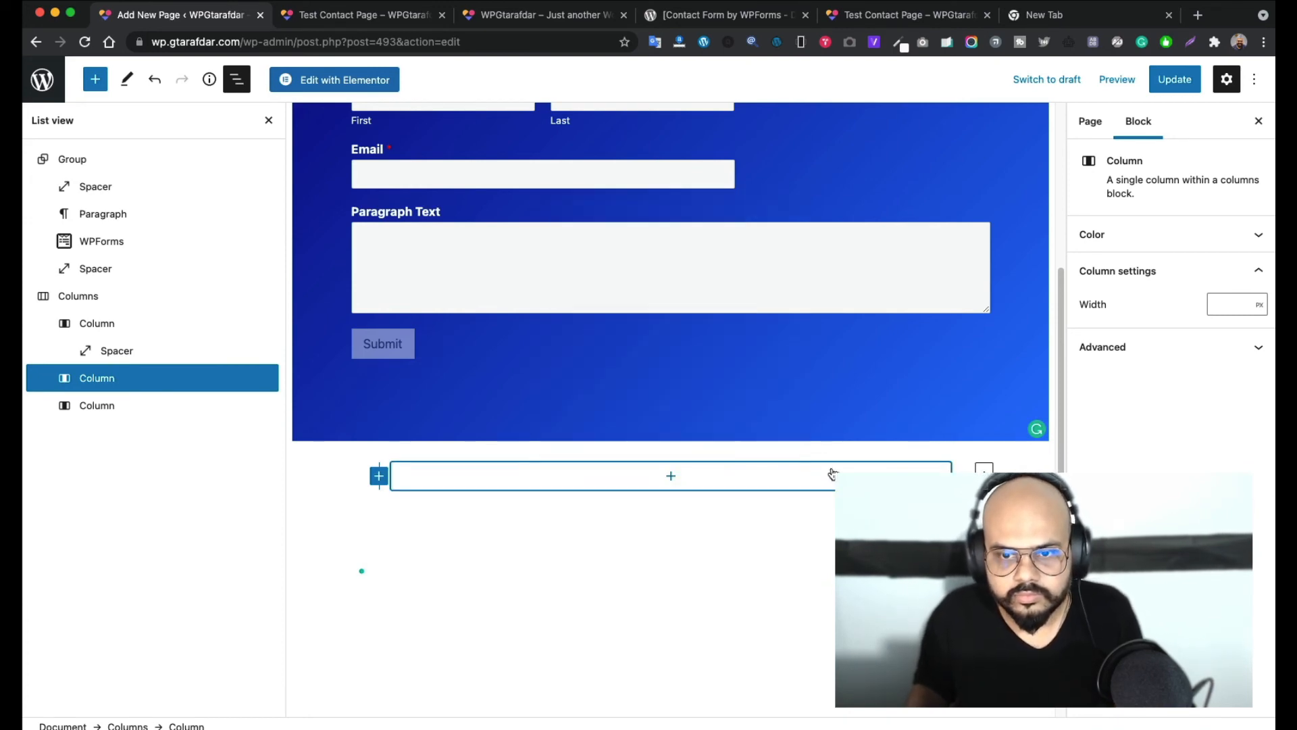
Duplicate the WPForms block inside the Group
{"action": "scroll", "coordinate": [600, 350], "scroll_direction": "up", "scroll_amount": 5}
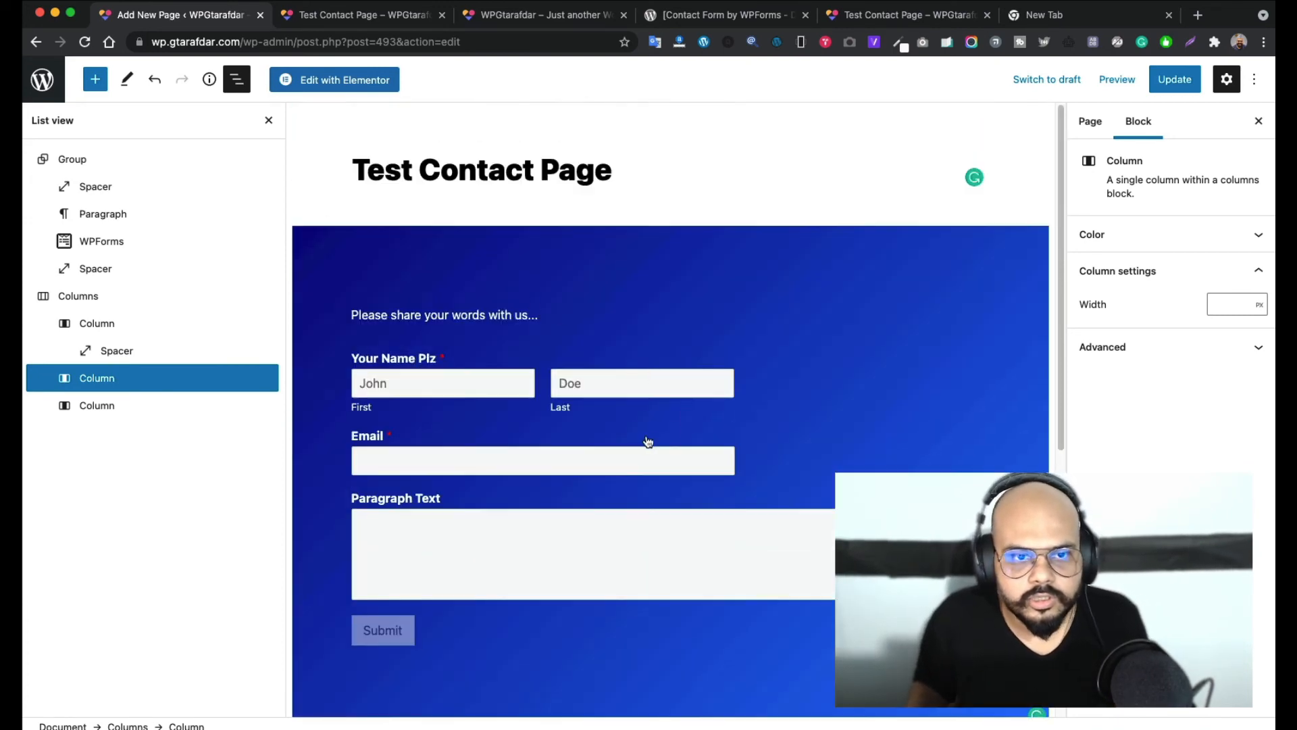
{"action": "left_click", "coordinate": [841, 437]}
{"action": "left_click", "coordinate": [497, 316]}
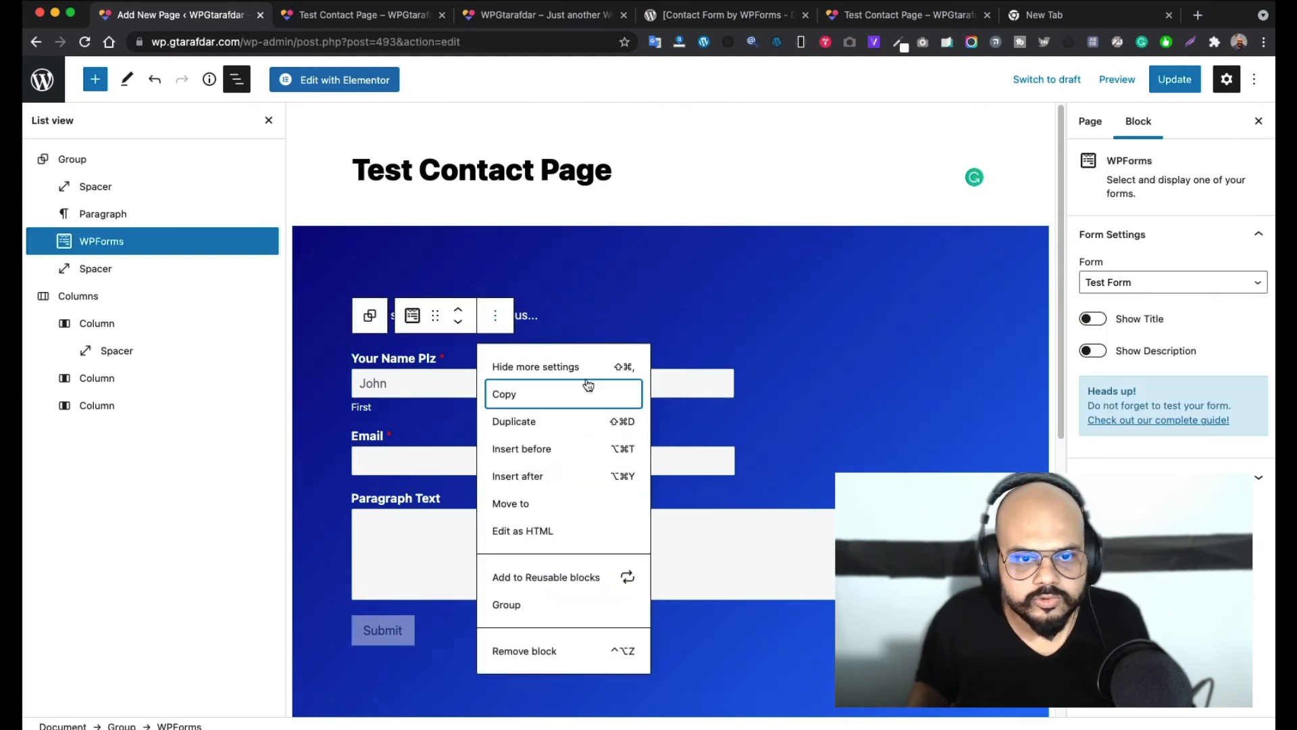
{"action": "left_click", "coordinate": [535, 420]}
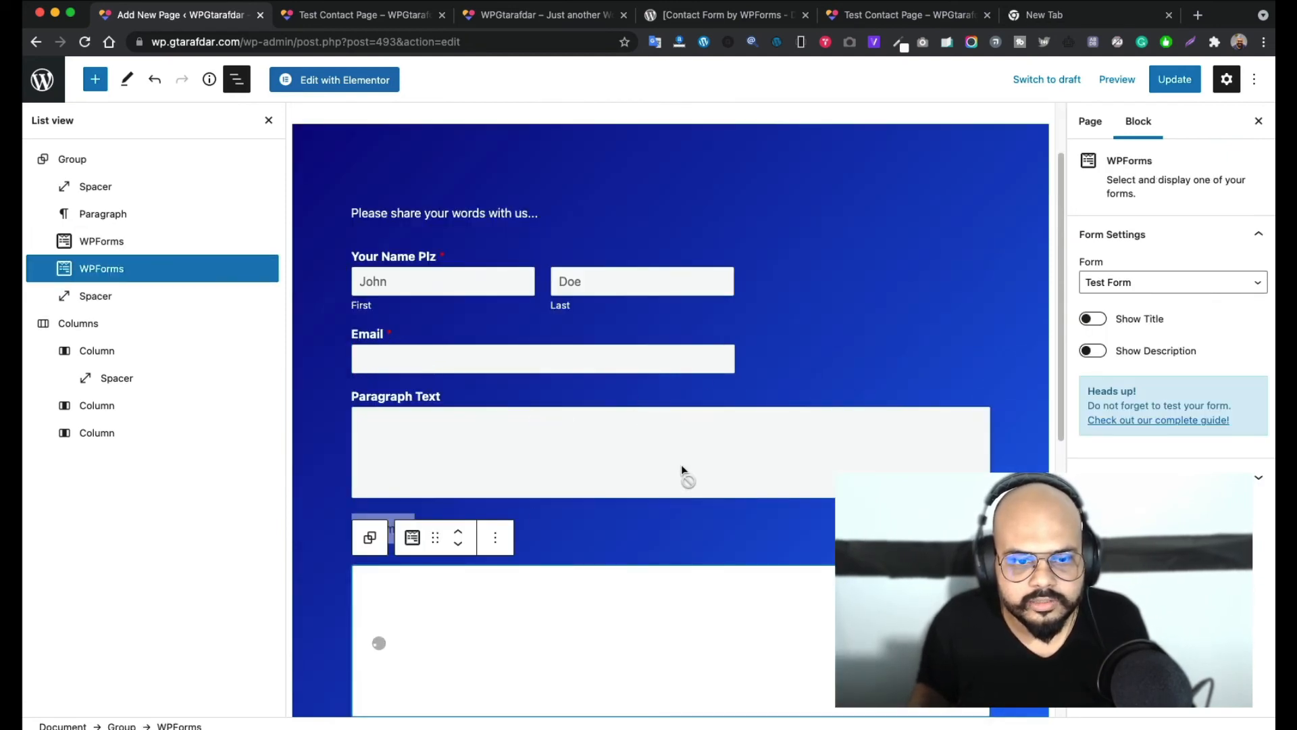
{"action": "scroll", "coordinate": [684, 467], "scroll_direction": "down", "scroll_amount": 4}
{"action": "left_click", "coordinate": [497, 276]}
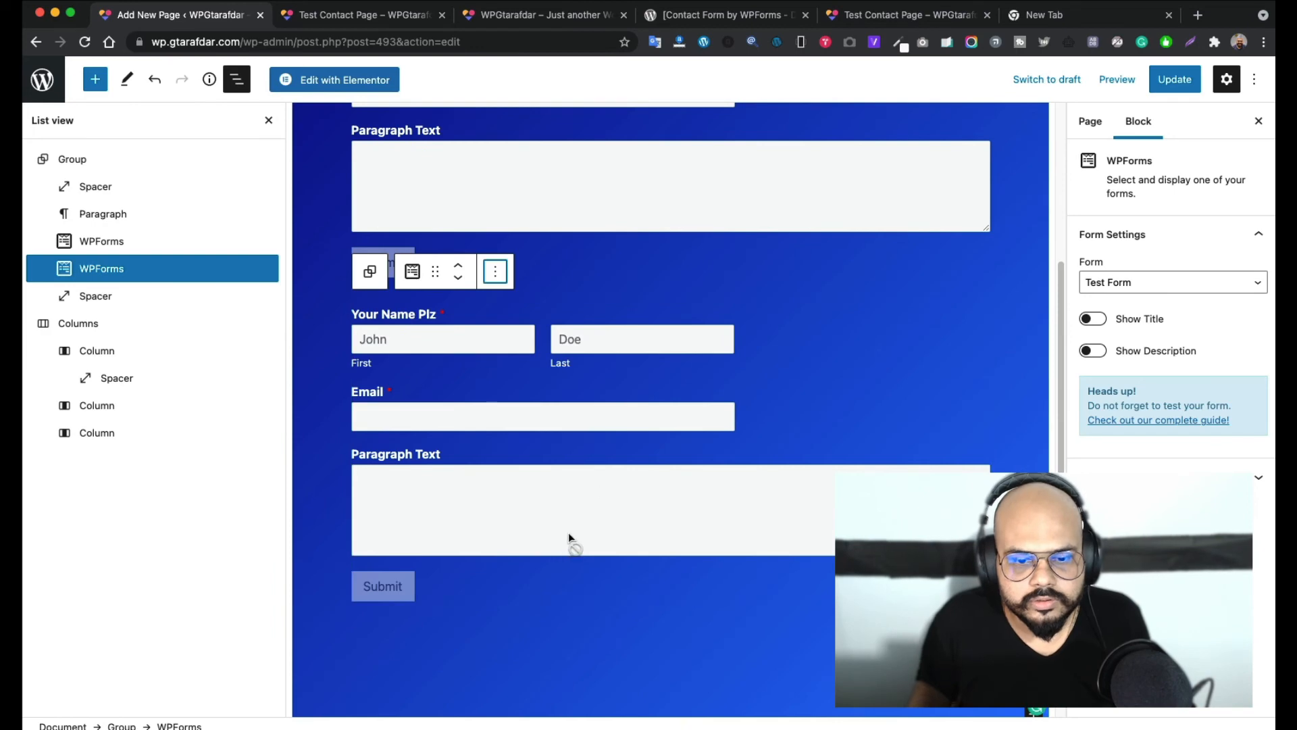
{"action": "scroll", "coordinate": [585, 577], "scroll_direction": "down", "scroll_amount": 4}
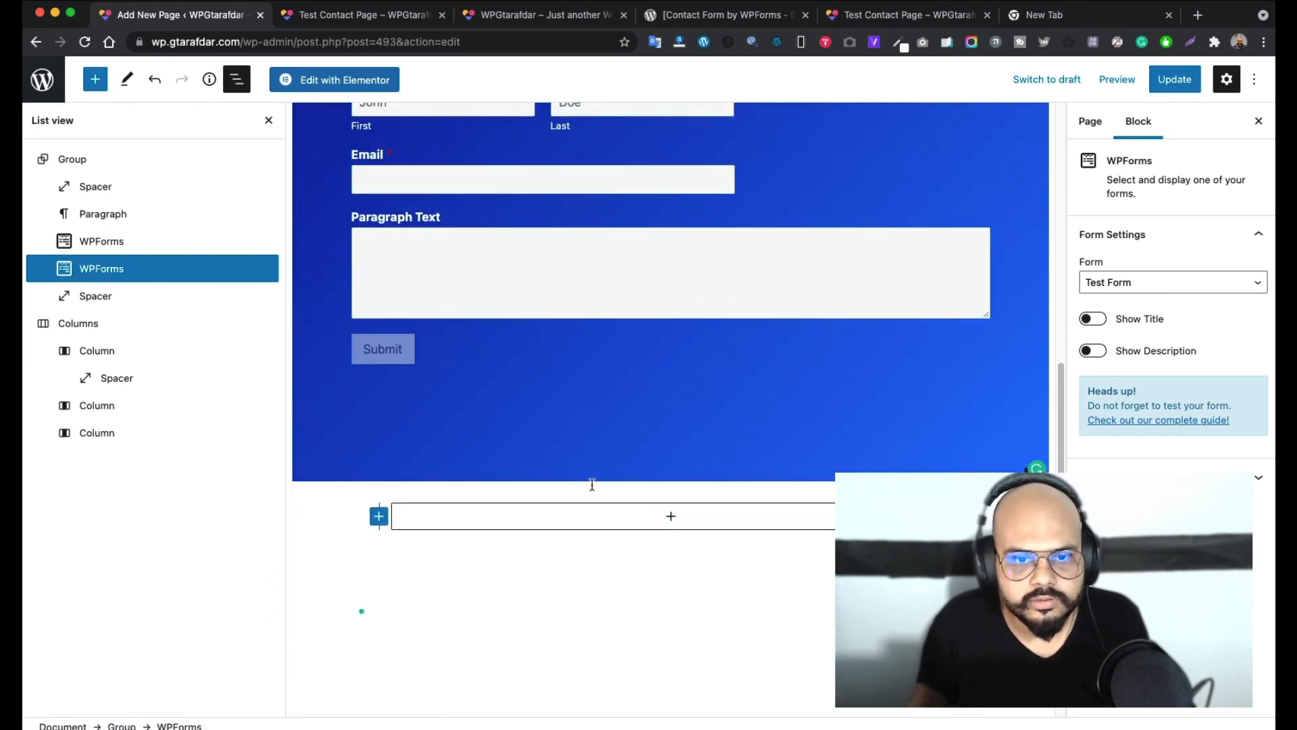
{"action": "scroll", "coordinate": [594, 524], "scroll_direction": "up", "scroll_amount": 8}
{"action": "scroll", "coordinate": [559, 403], "scroll_direction": "down", "scroll_amount": 6}
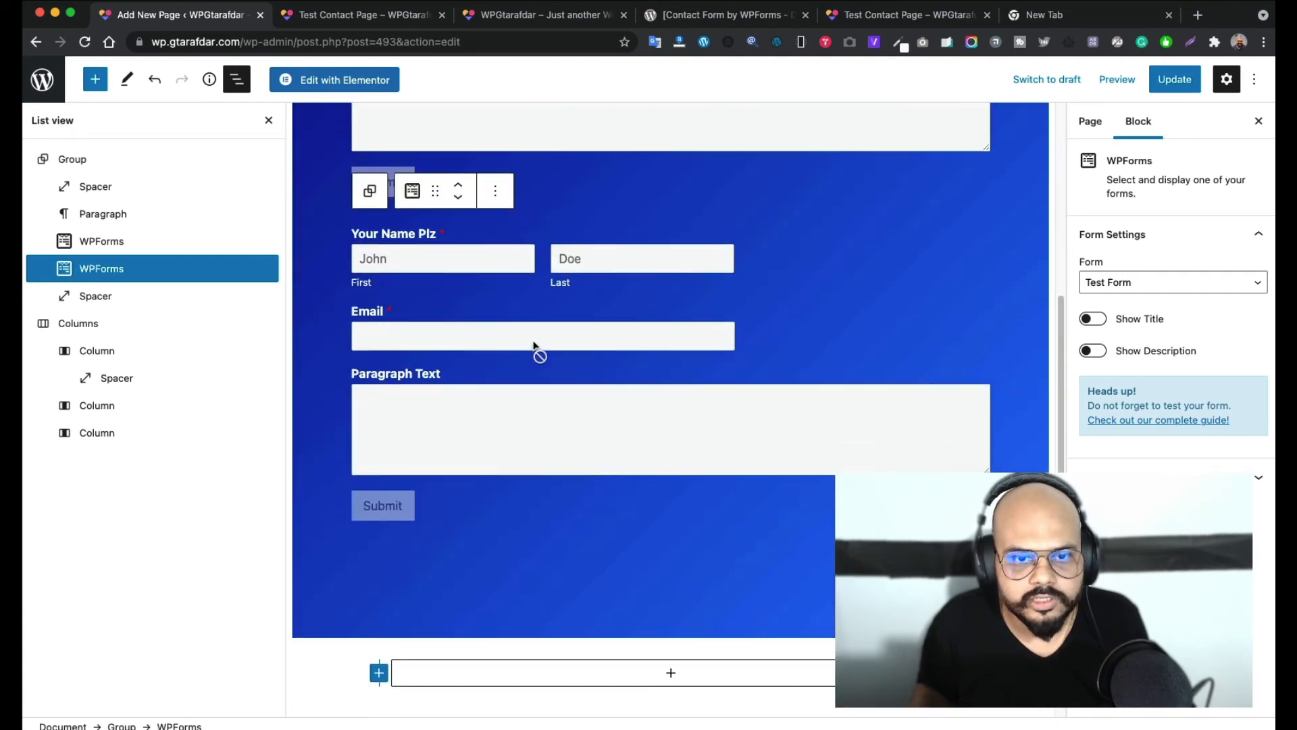
Insert a WPForms block in the middle column and set it to show Test Form
{"action": "scroll", "coordinate": [535, 351], "scroll_direction": "up", "scroll_amount": 7}
{"action": "scroll", "coordinate": [680, 318], "scroll_direction": "down", "scroll_amount": 10}
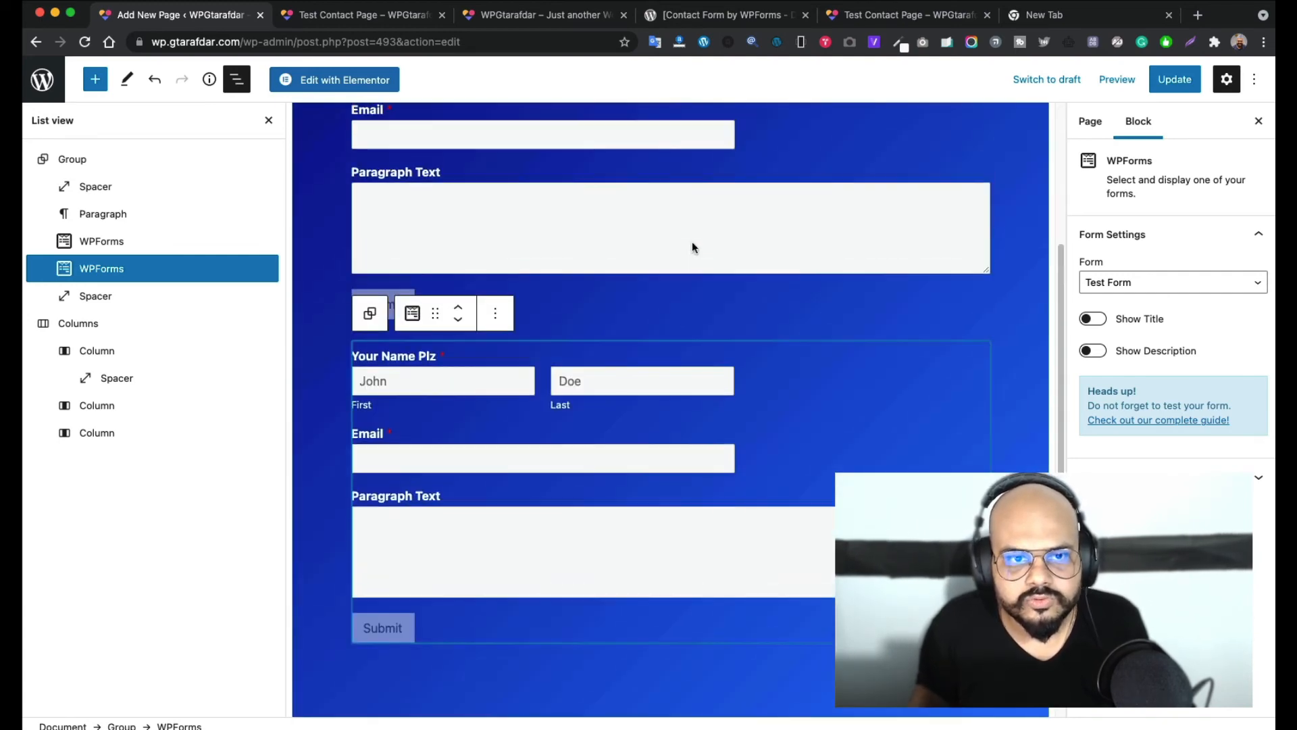
{"action": "scroll", "coordinate": [692, 243], "scroll_direction": "up", "scroll_amount": 5}
{"action": "scroll", "coordinate": [667, 343], "scroll_direction": "down", "scroll_amount": 5}
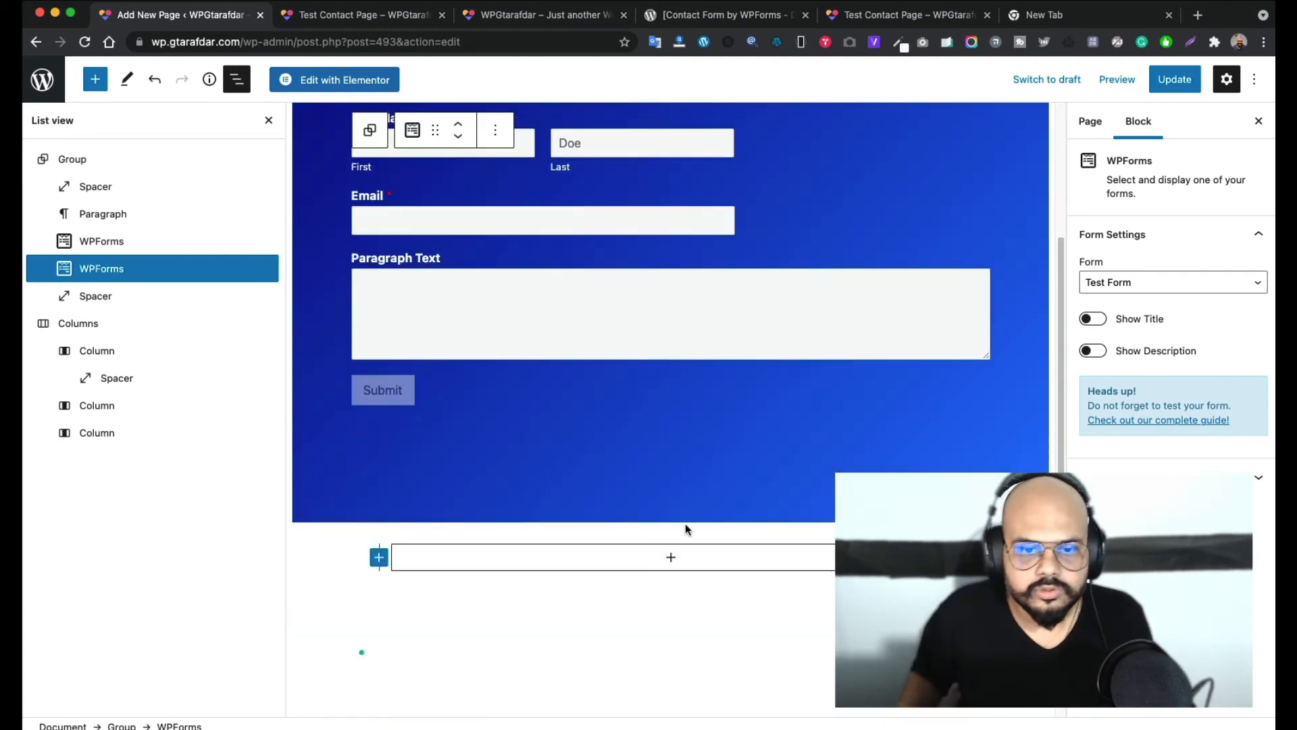
{"action": "left_click", "coordinate": [680, 555]}
{"action": "left_click", "coordinate": [665, 522]}
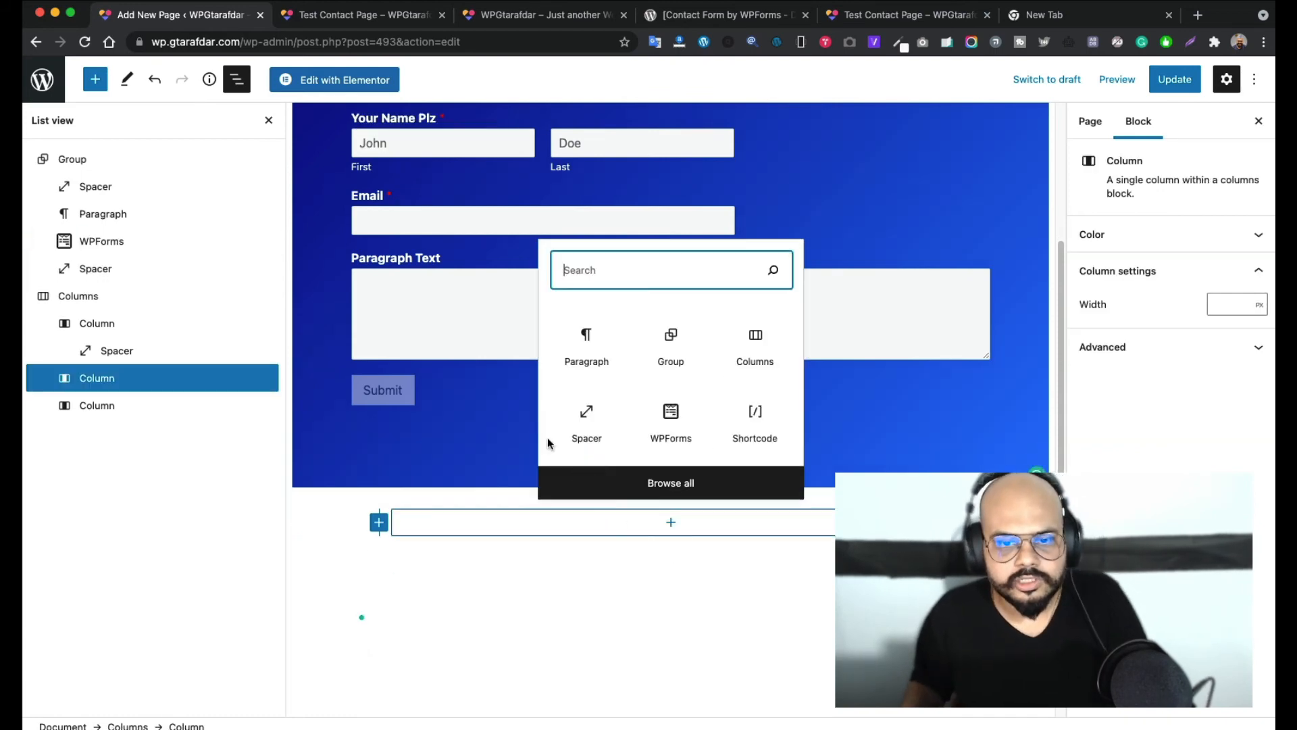
{"action": "type", "text": "wp"}
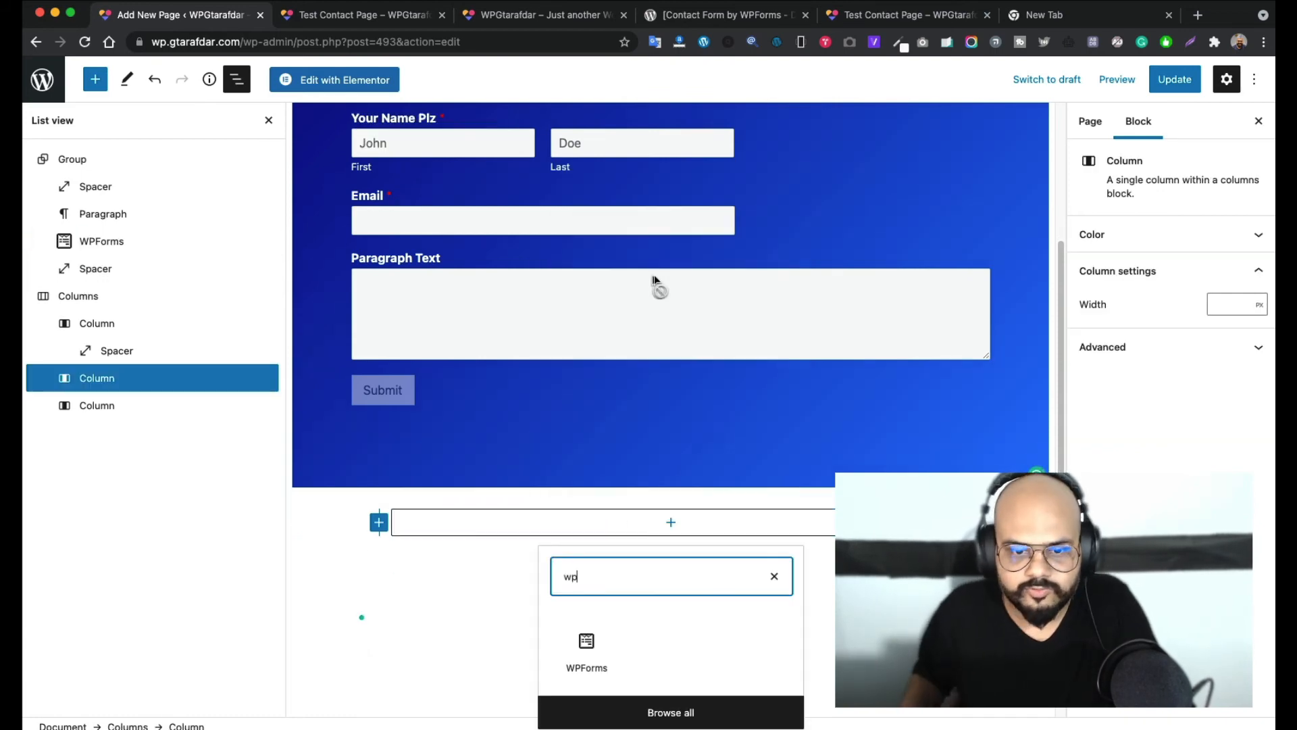
{"action": "left_click", "coordinate": [587, 650]}
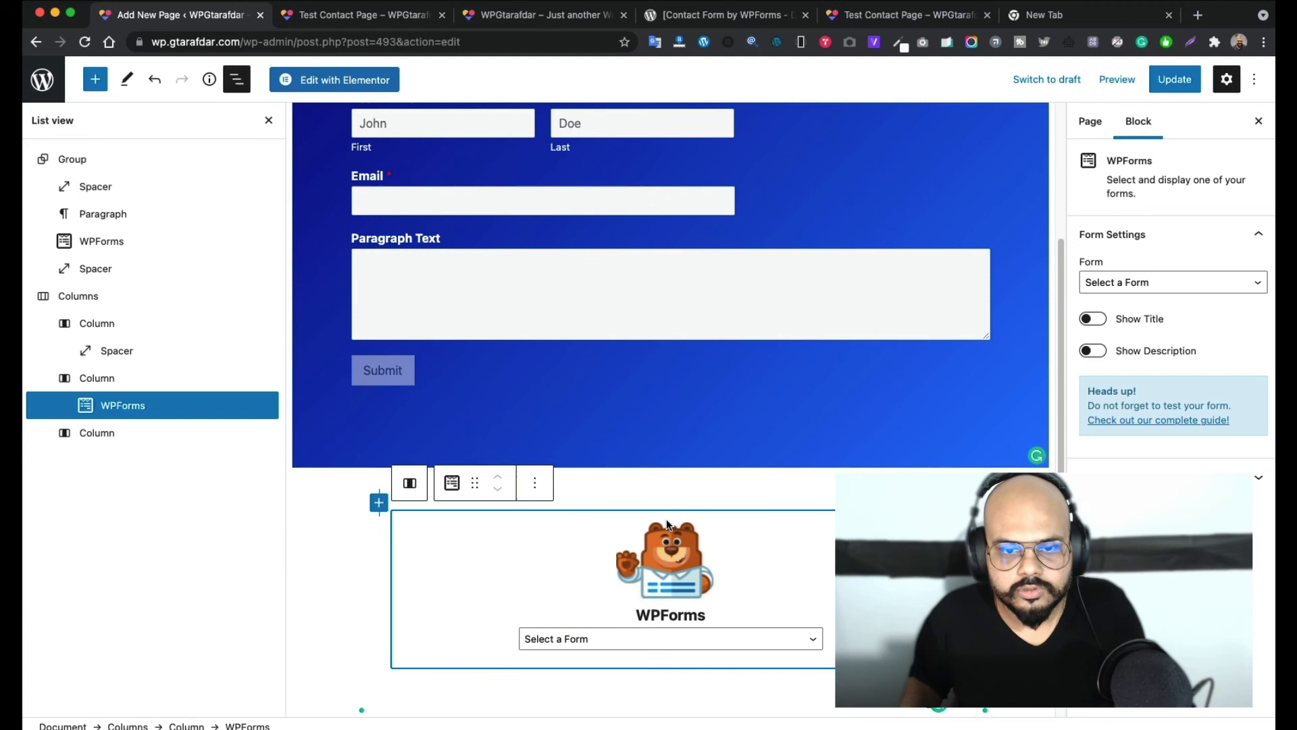
{"action": "left_click", "coordinate": [750, 638]}
{"action": "left_click", "coordinate": [665, 655]}
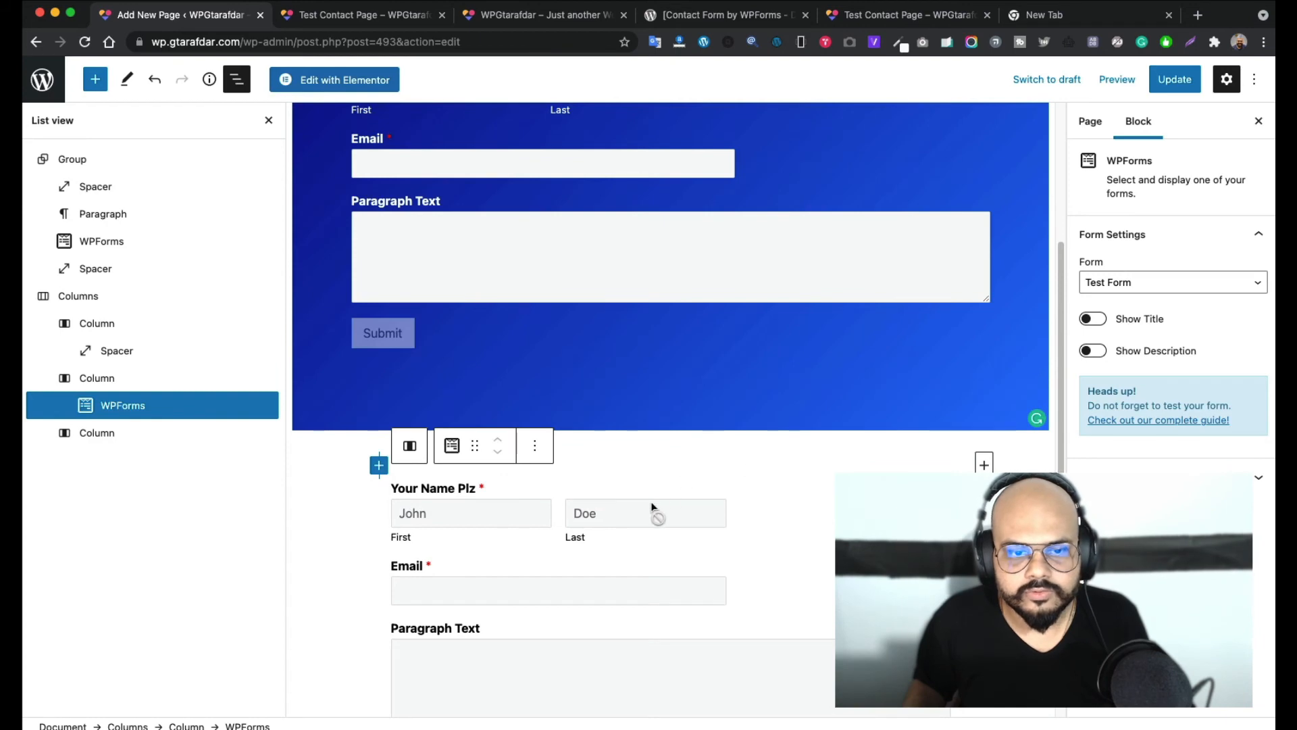
Insert a paragraph above the form in the middle column, reusing the blue Group's text "Please share your words with us..."
{"action": "left_click", "coordinate": [538, 446]}
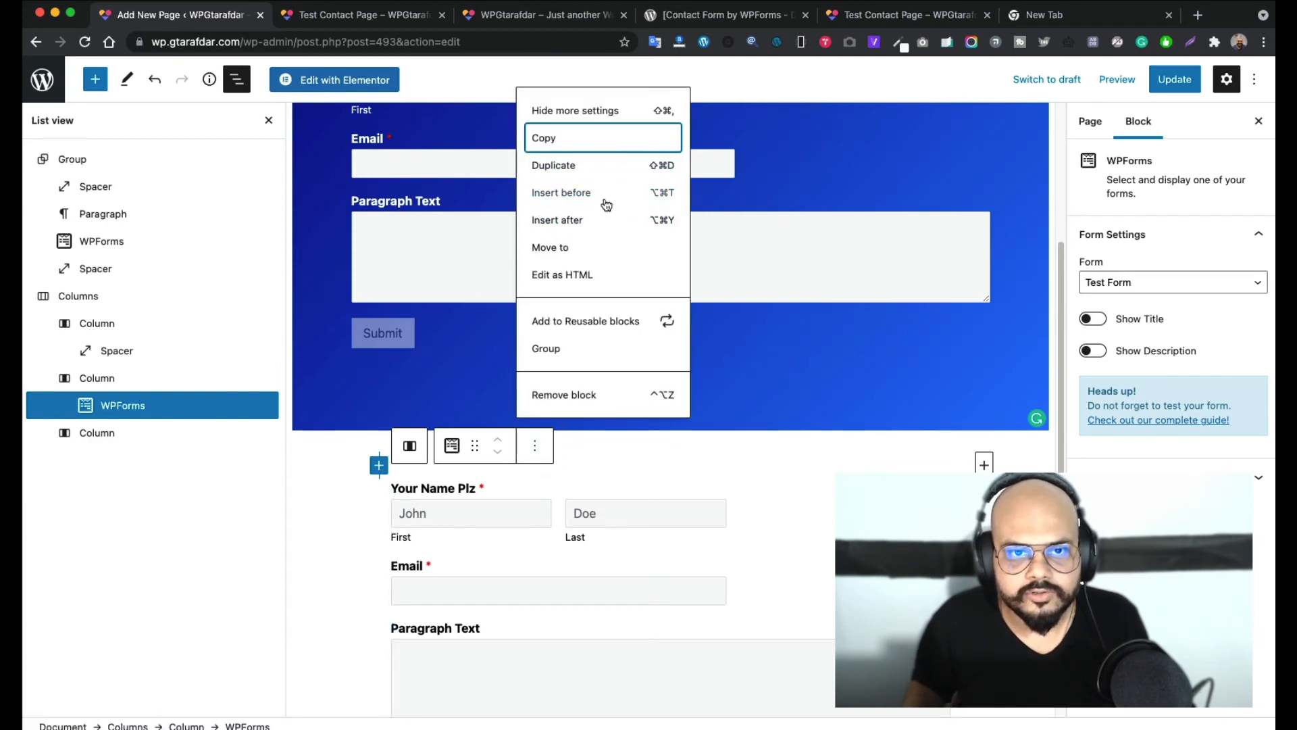
{"action": "left_click", "coordinate": [605, 196]}
{"action": "left_click", "coordinate": [521, 313]}
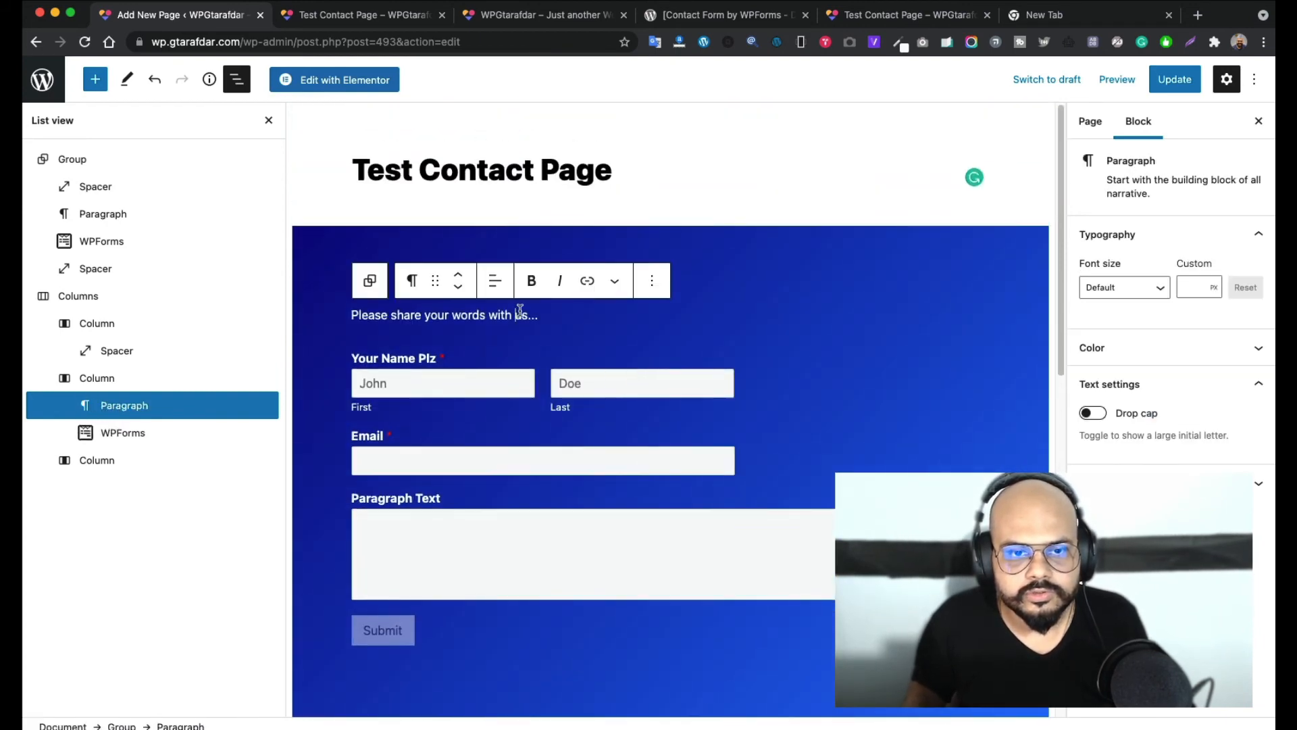
{"action": "triple_click", "coordinate": [558, 318]}
{"action": "key", "text": "ctrl+c"}
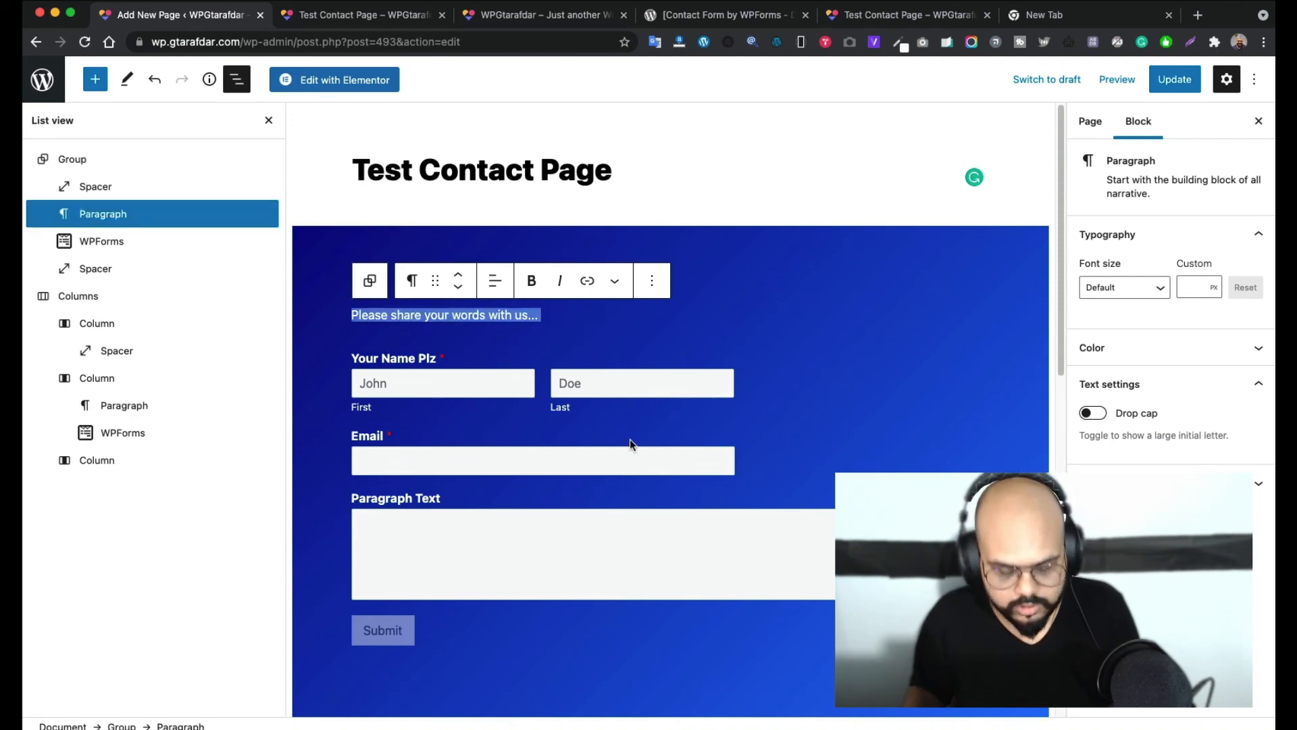
{"action": "scroll", "coordinate": [630, 439], "scroll_direction": "down", "scroll_amount": 5}
{"action": "left_click", "coordinate": [521, 510]}
{"action": "key", "text": "ctrl+v"}
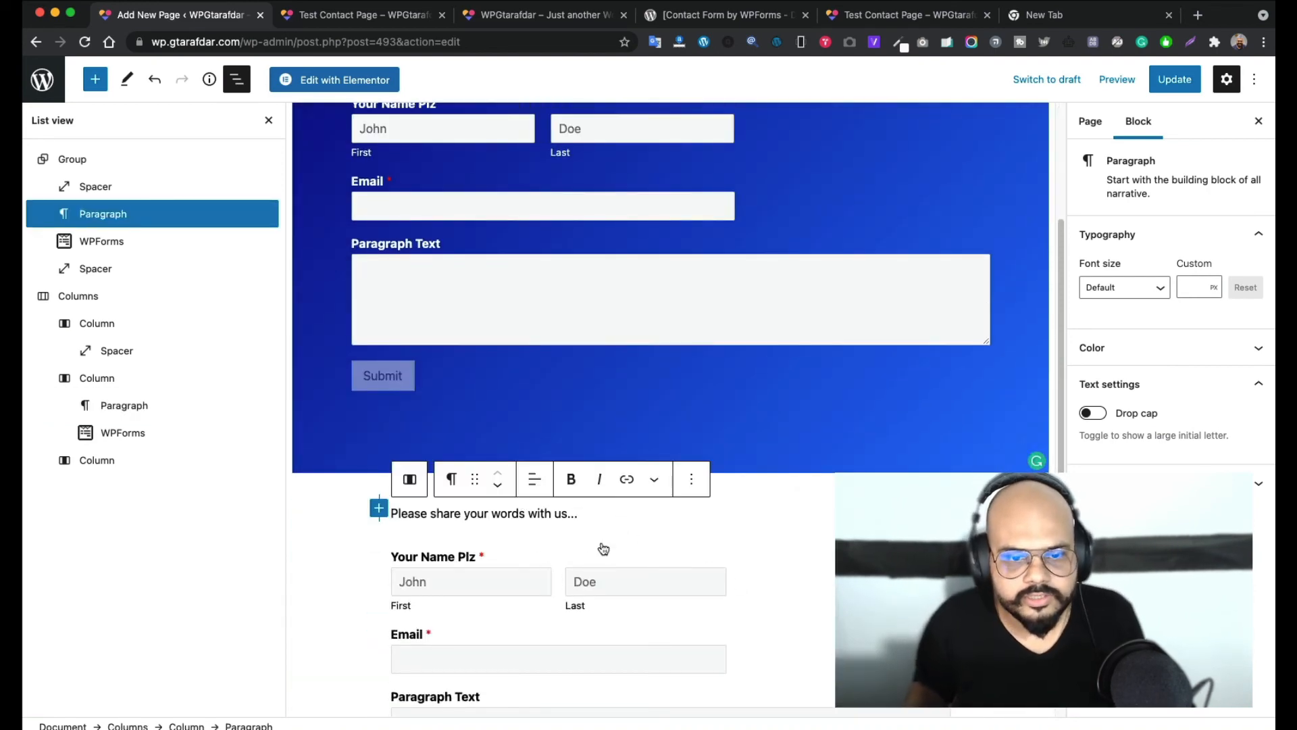
Combine the paragraph and WPForms block in the middle column into a Group
{"action": "left_click", "coordinate": [737, 551]}
{"action": "left_click", "coordinate": [753, 504]}
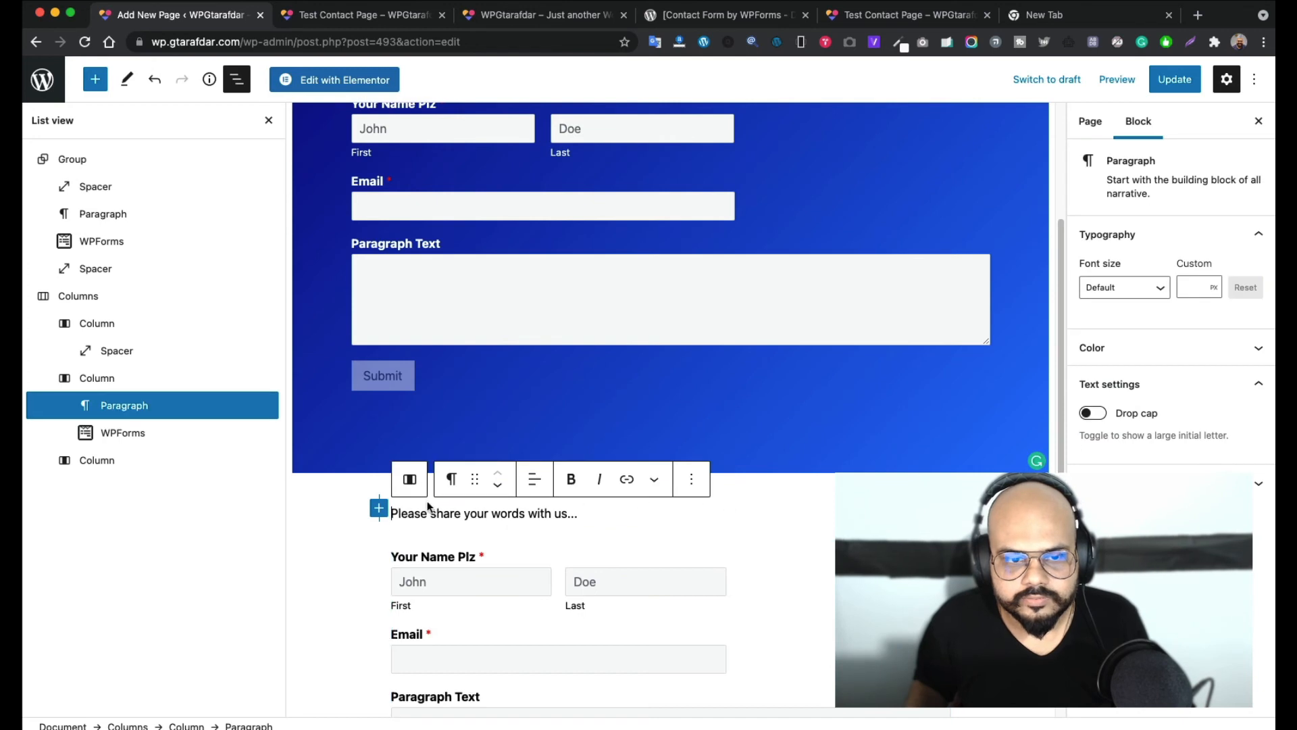
{"action": "left_click", "coordinate": [825, 659], "text": "shift"}
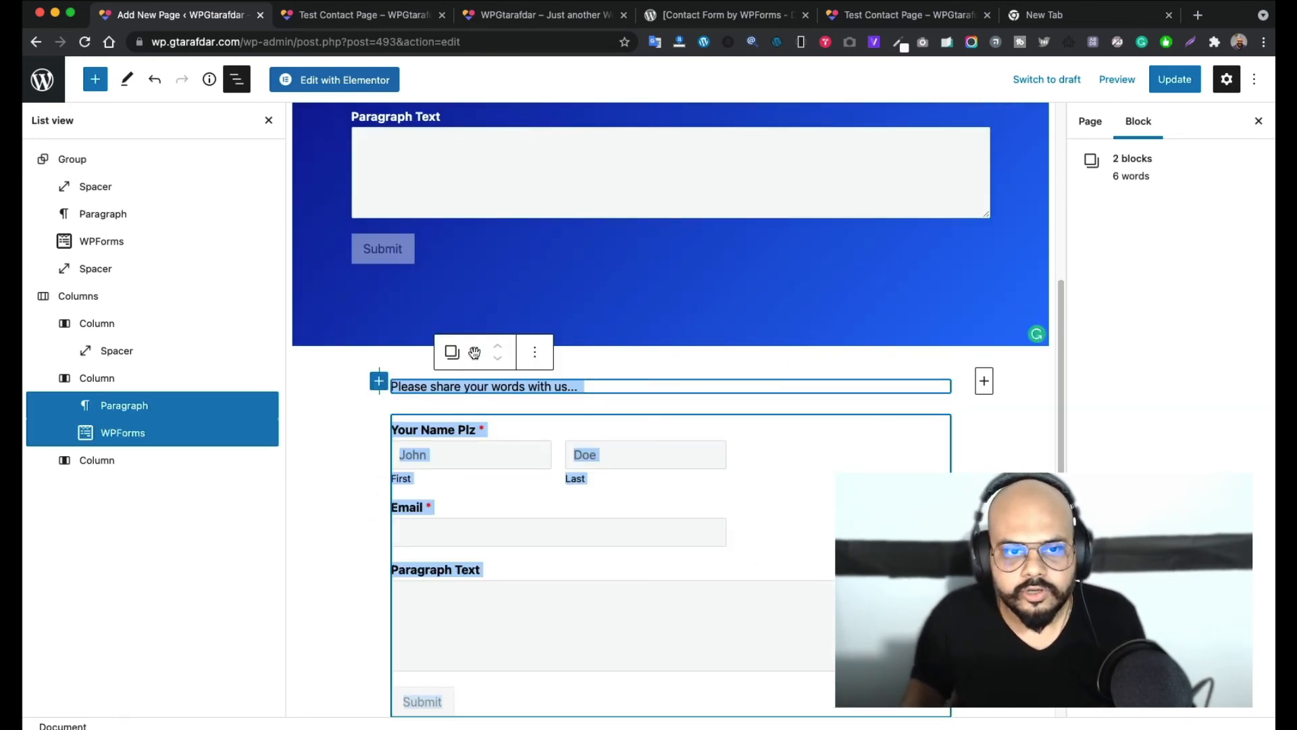
{"action": "left_click", "coordinate": [451, 353]}
{"action": "left_click", "coordinate": [512, 431]}
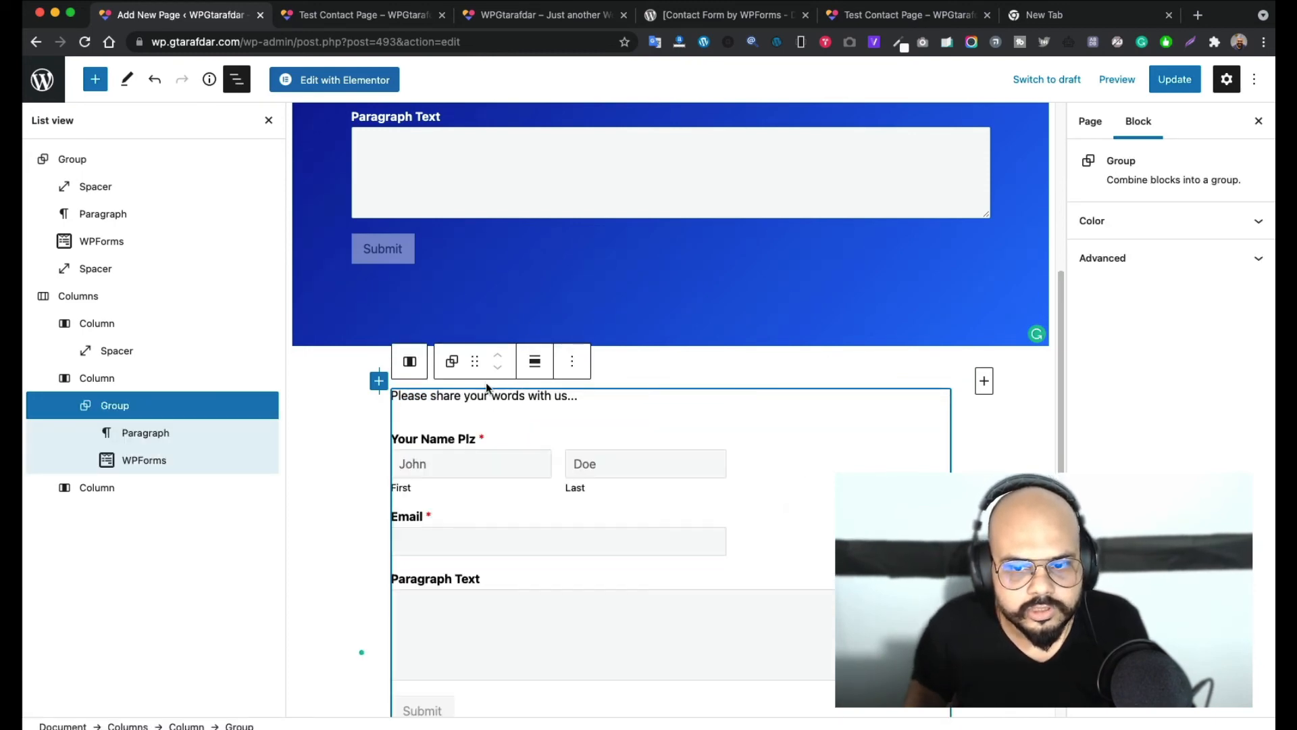
Set the alignment of the Group inside the middle column to Wide width
{"action": "left_click", "coordinate": [410, 364]}
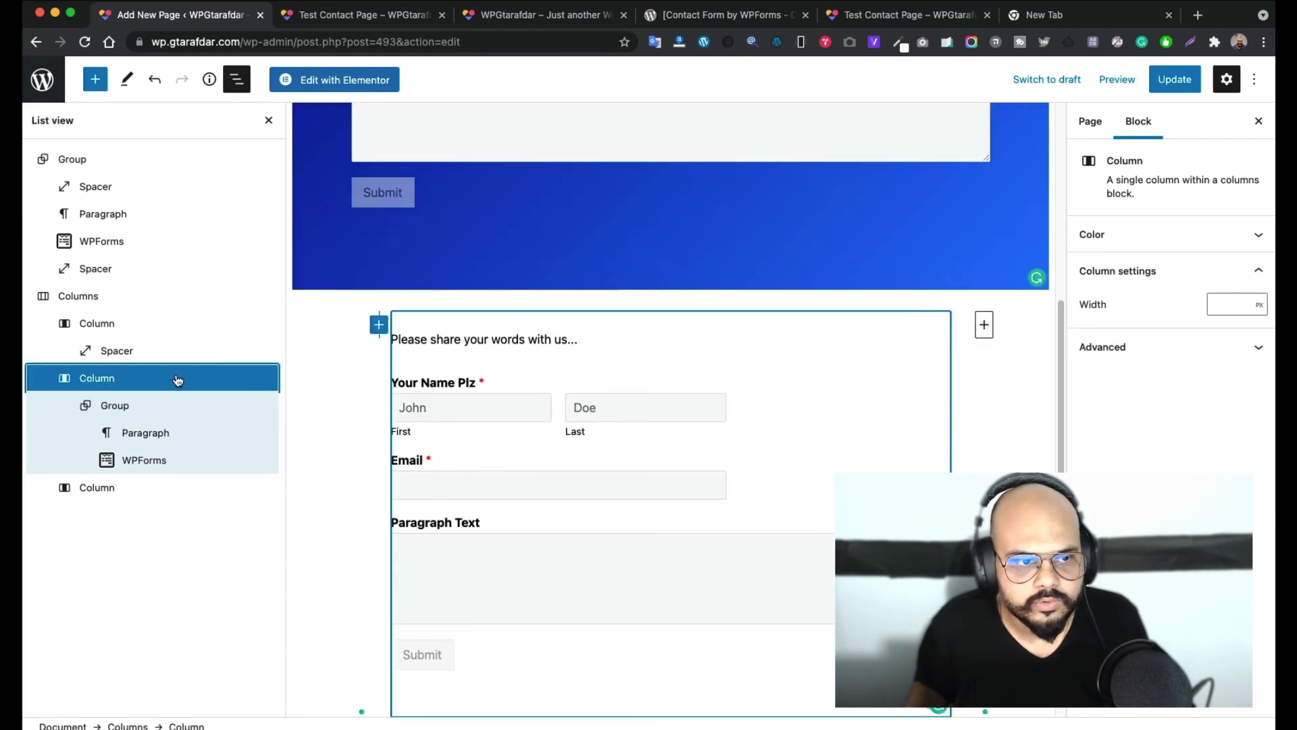
{"action": "left_click", "coordinate": [136, 406]}
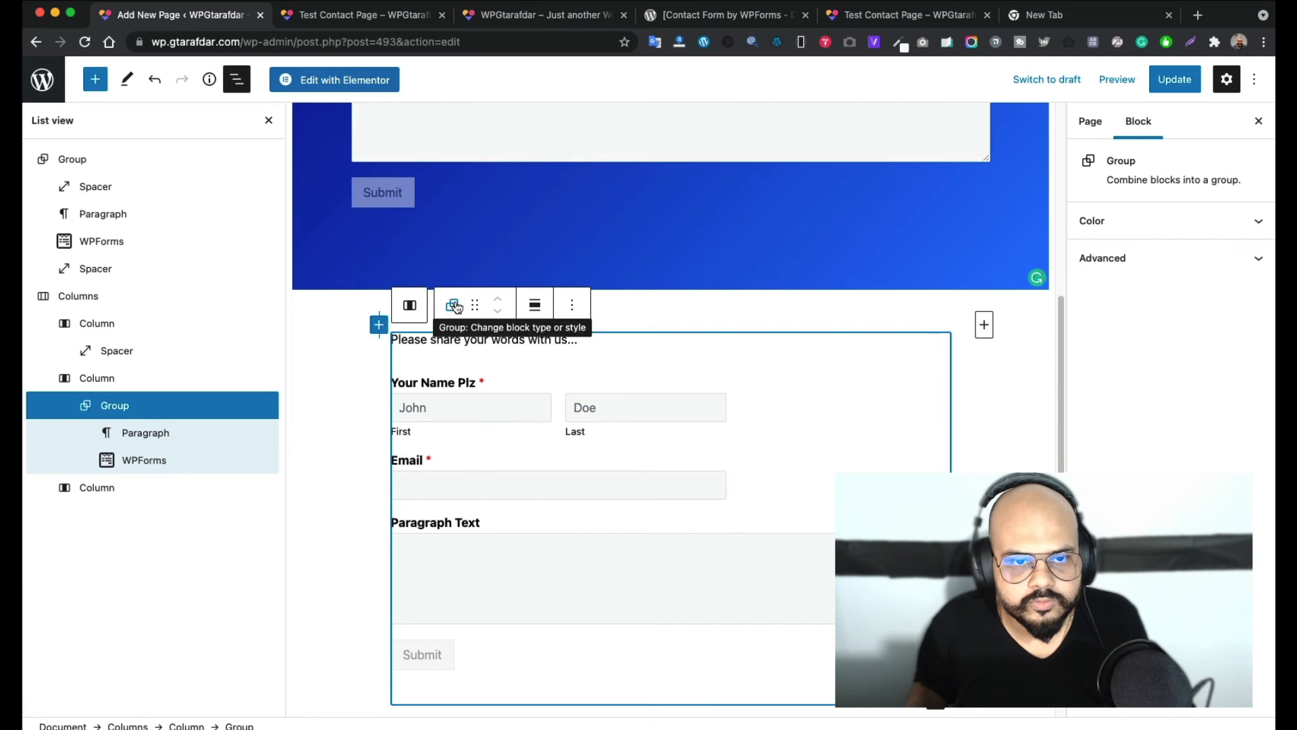
{"action": "left_click", "coordinate": [537, 308]}
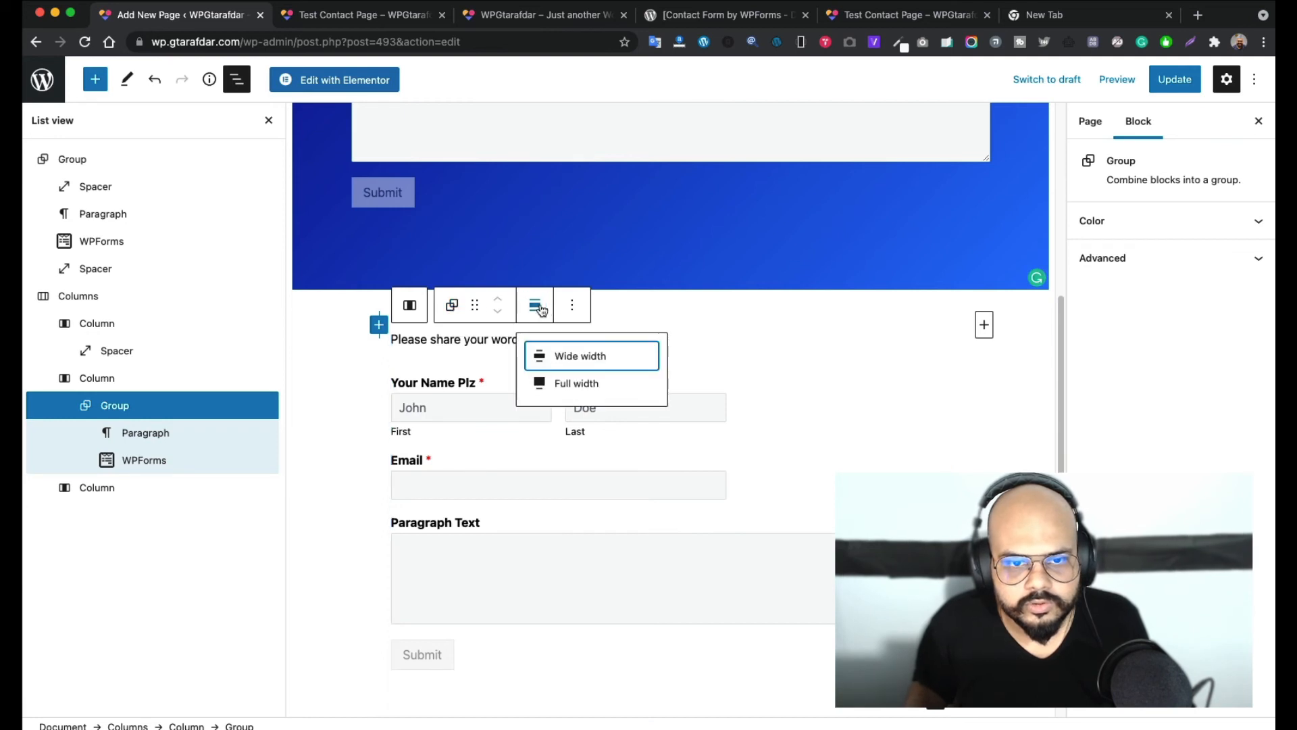
{"action": "left_click", "coordinate": [592, 361]}
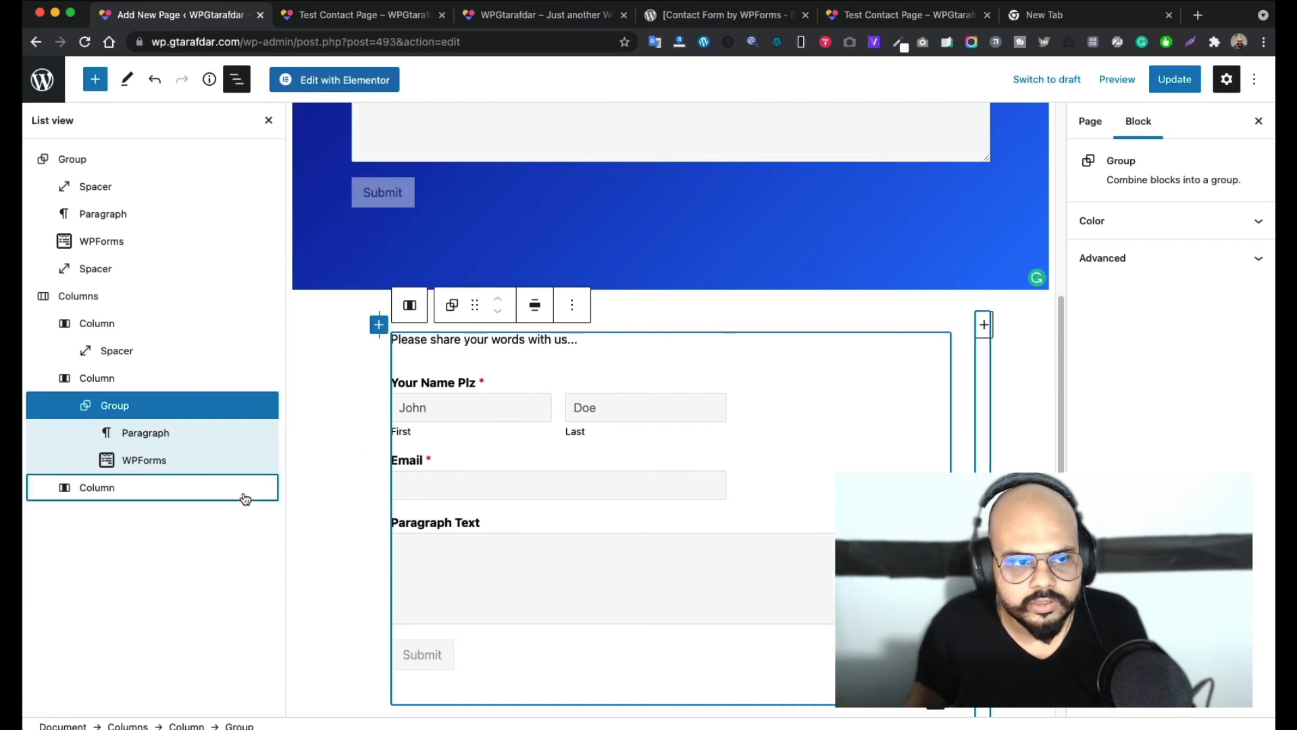
Review the middle column's settings and the height of the blue Group's first Spacer
{"action": "left_click", "coordinate": [575, 304]}
{"action": "left_click", "coordinate": [578, 305]}
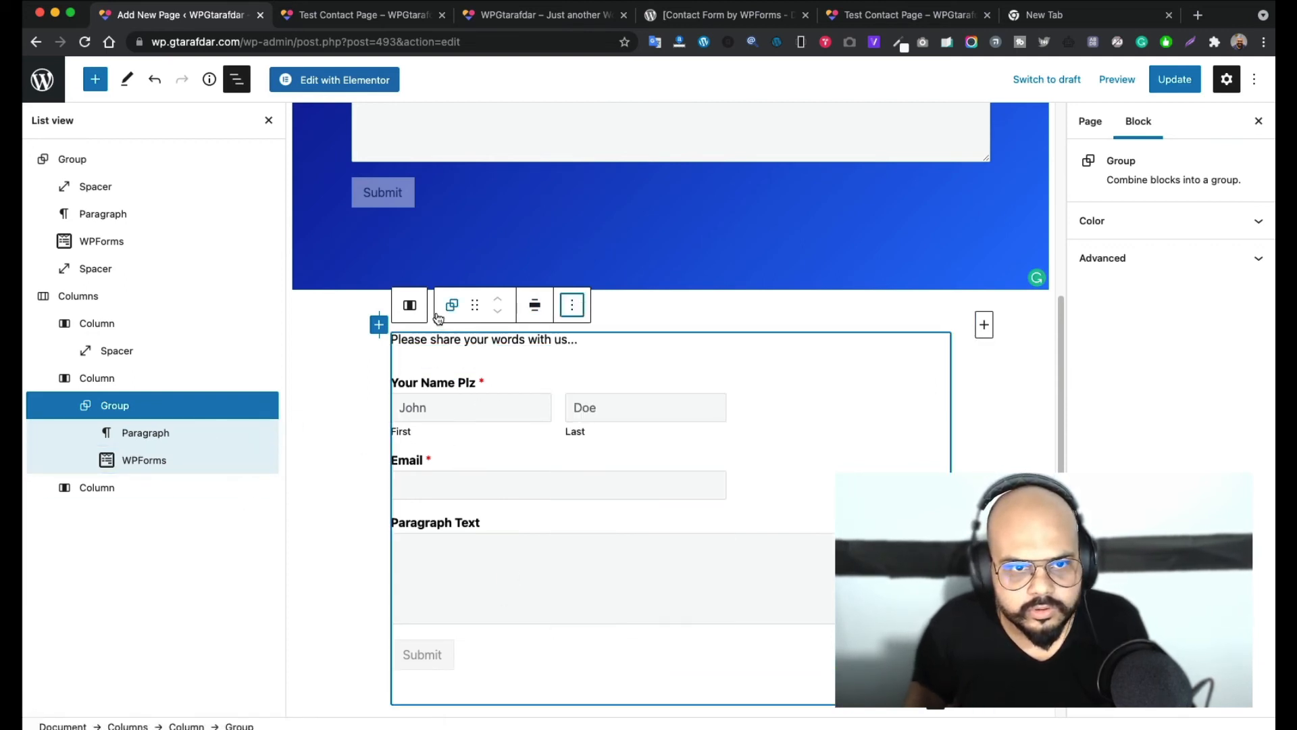
{"action": "left_click", "coordinate": [410, 306]}
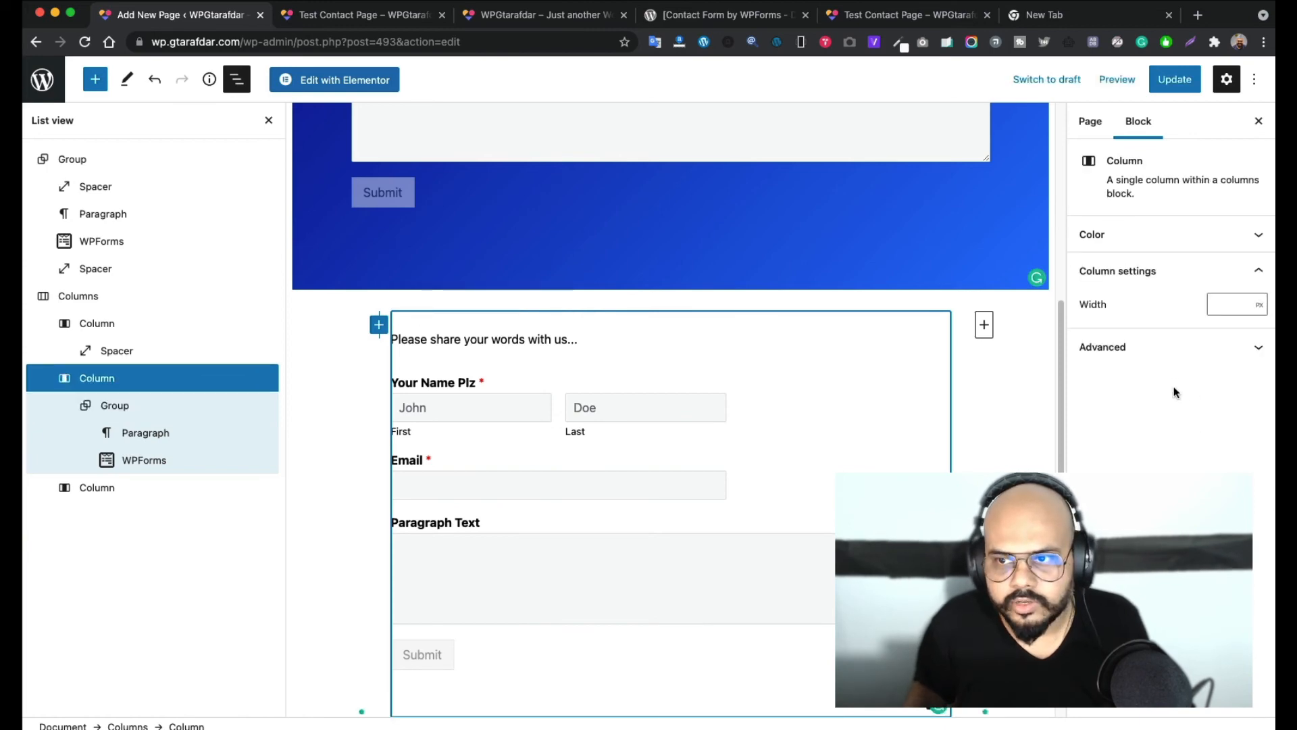
{"action": "left_click", "coordinate": [335, 323]}
{"action": "scroll", "coordinate": [721, 327], "scroll_direction": "up", "scroll_amount": 6}
{"action": "left_click", "coordinate": [516, 255]}
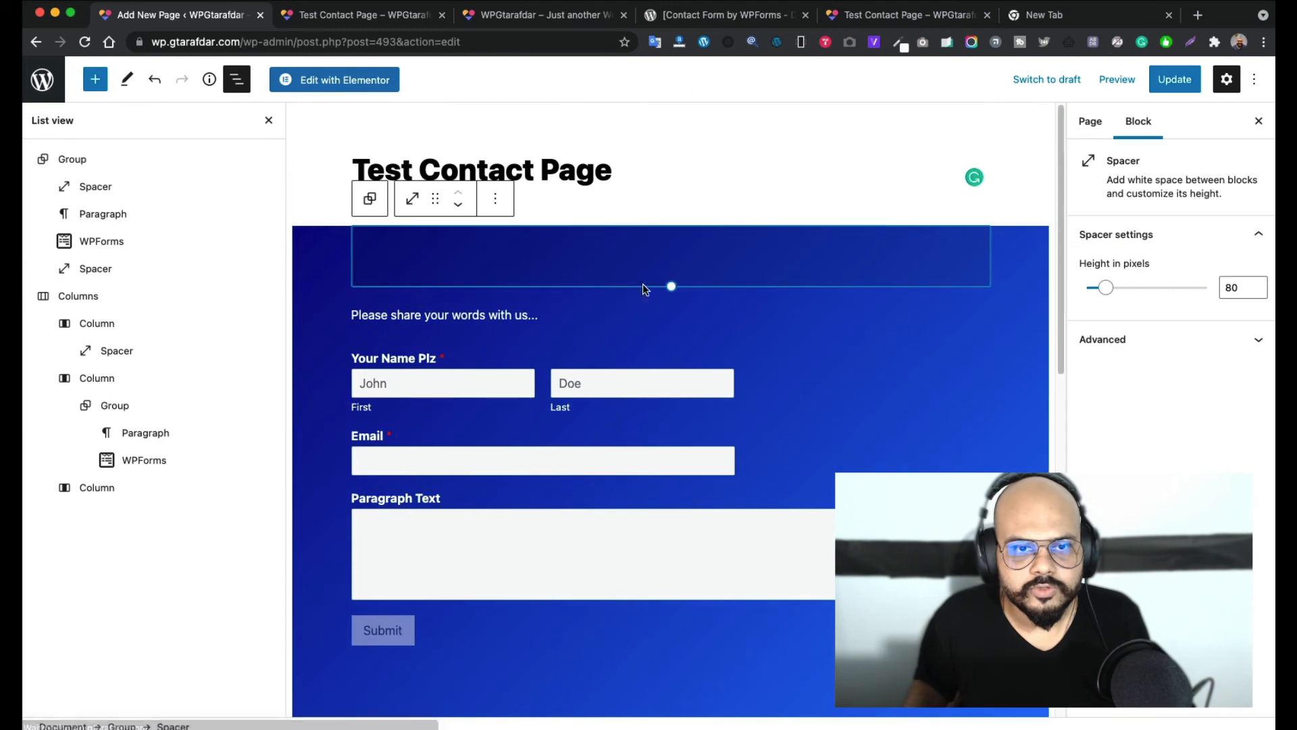
{"action": "scroll", "coordinate": [426, 246], "scroll_direction": "down", "scroll_amount": 5}
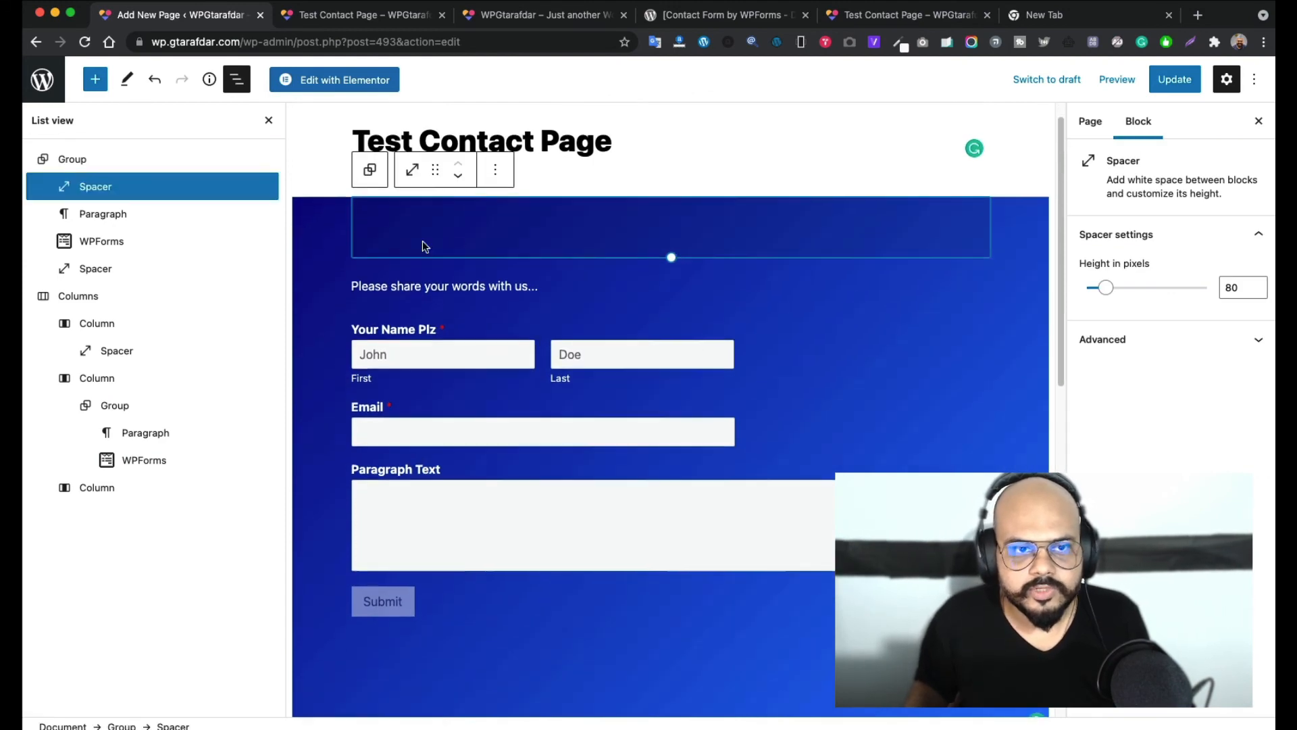
{"action": "scroll", "coordinate": [682, 244], "scroll_direction": "down", "scroll_amount": 12}
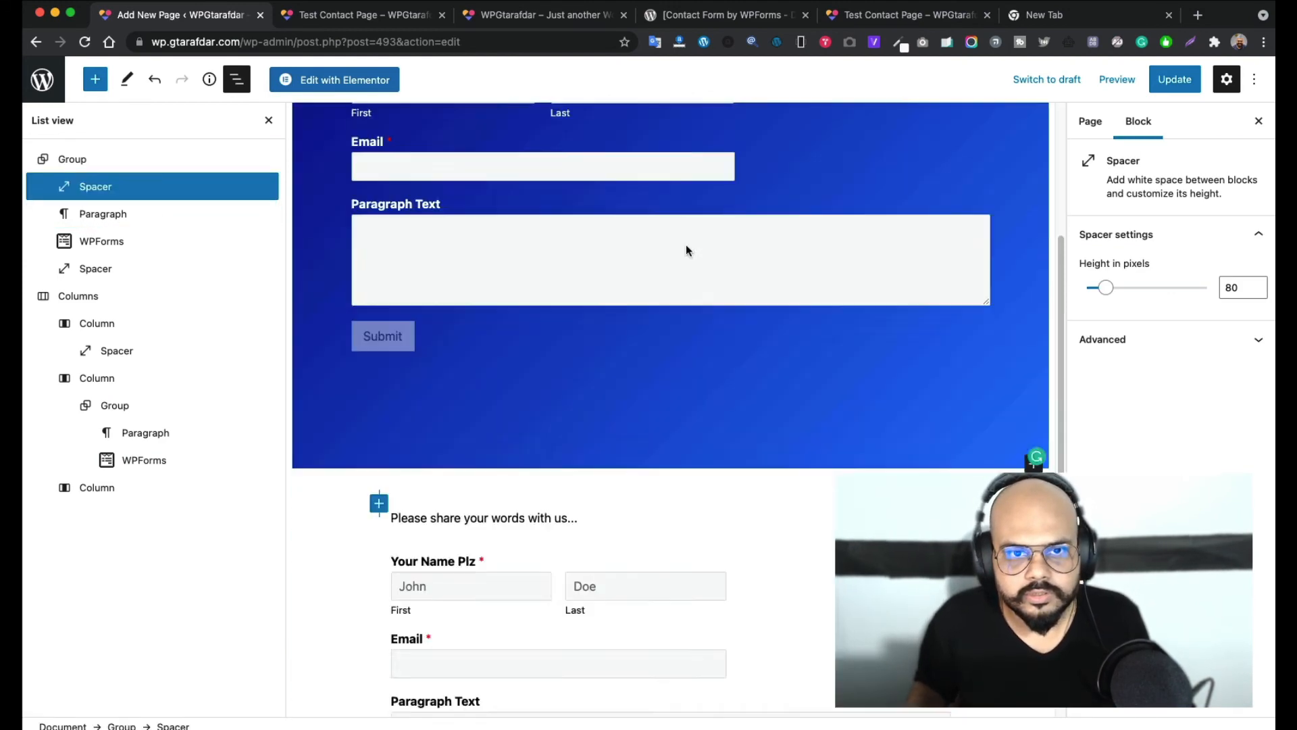
{"action": "scroll", "coordinate": [556, 284], "scroll_direction": "up", "scroll_amount": 4}
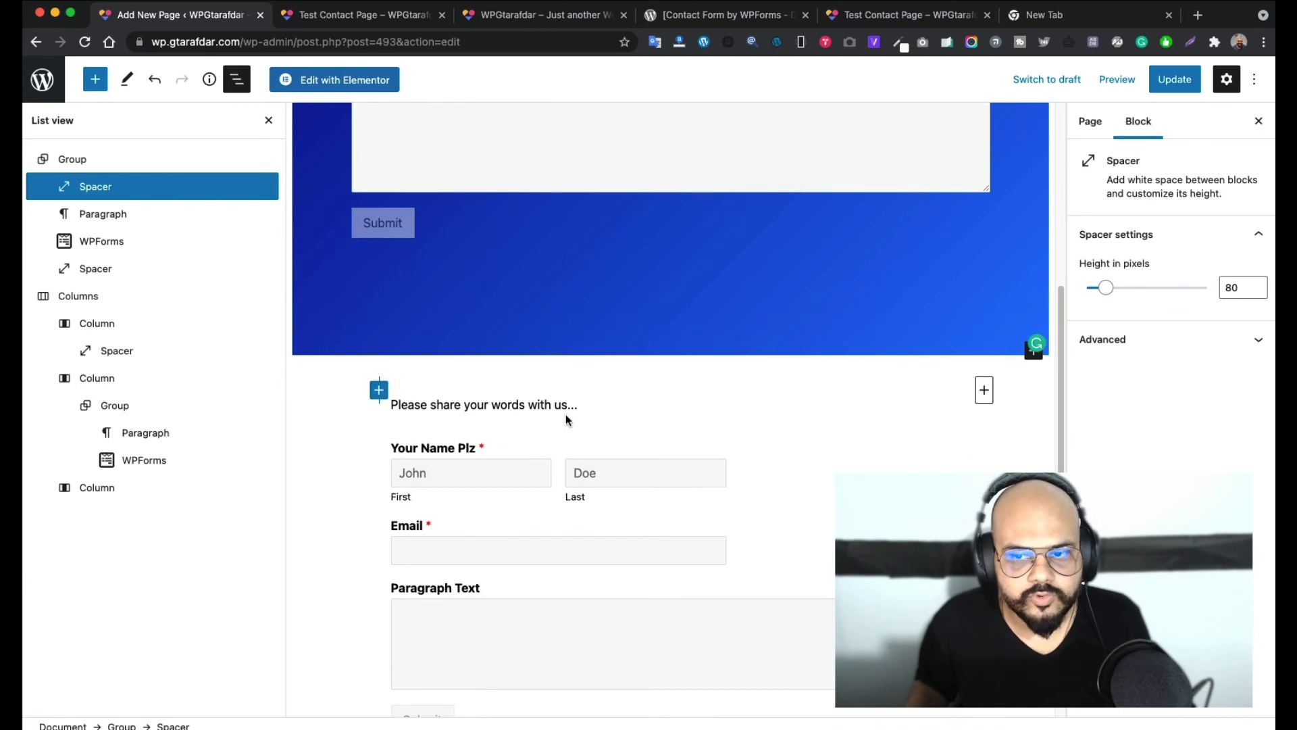
Insert an empty paragraph block before the text paragraph in the middle column's Group
{"action": "left_click", "coordinate": [637, 404]}
{"action": "left_click", "coordinate": [691, 371]}
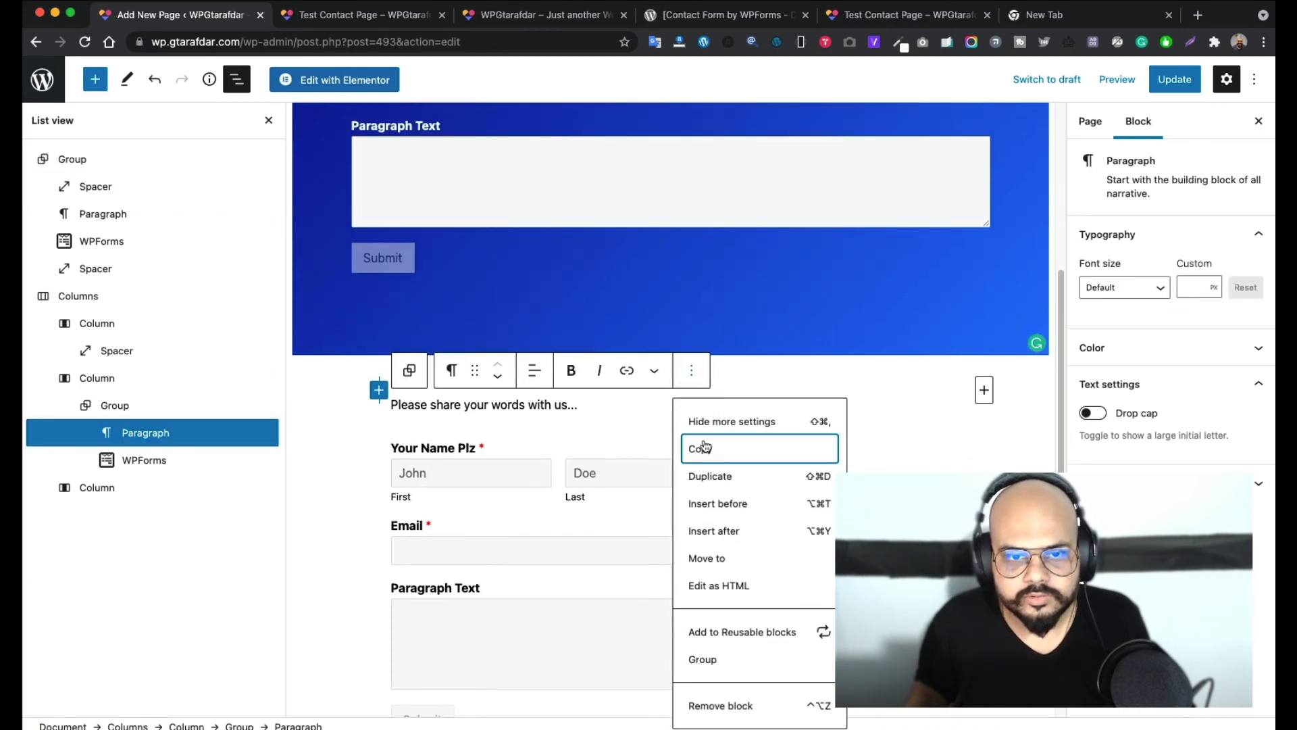
{"action": "left_click", "coordinate": [721, 507]}
{"action": "type", "text": "/"}
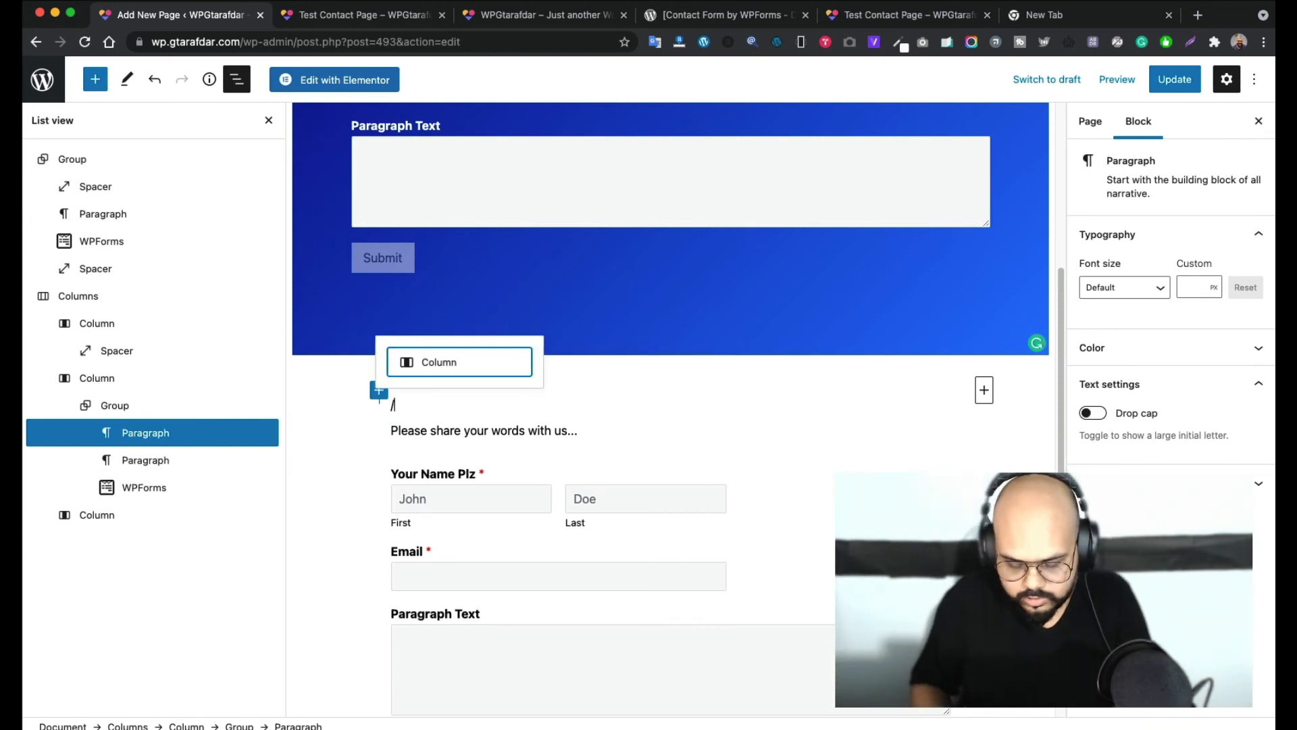
{"action": "type", "text": "spa"}
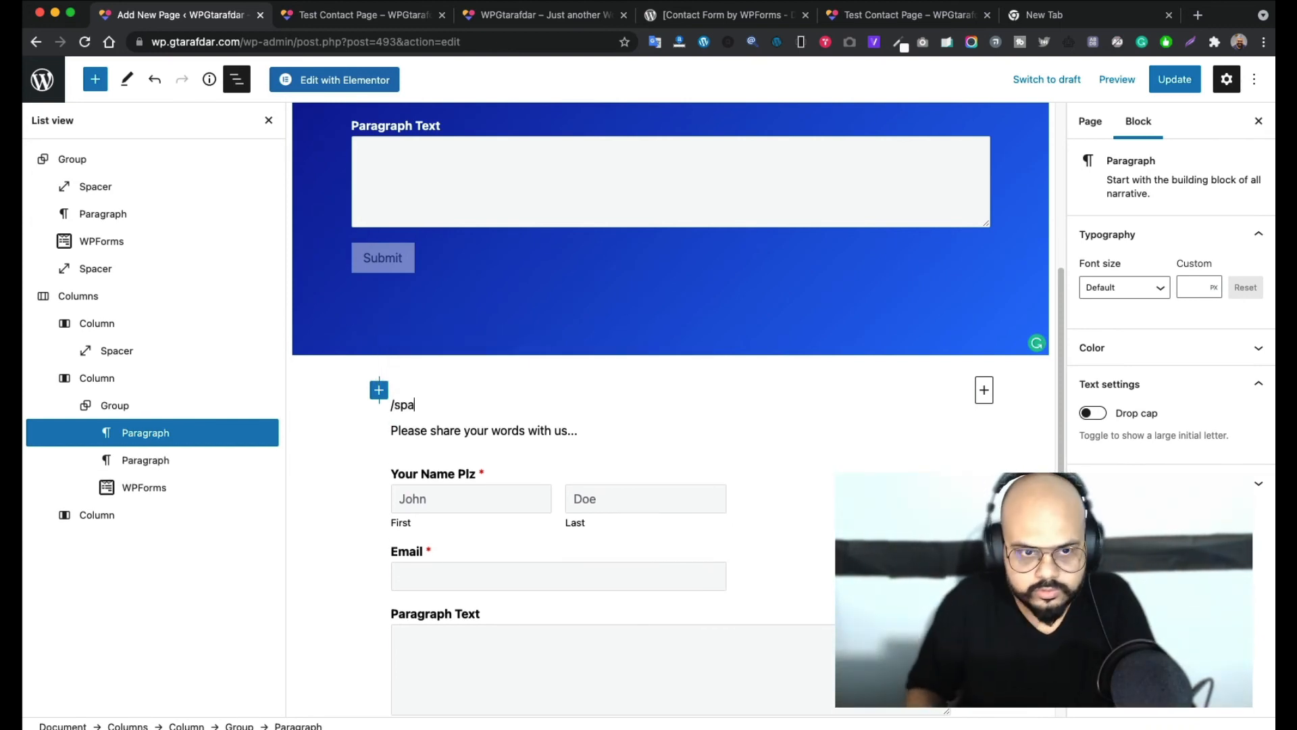
{"action": "type", "text": "c"}
{"action": "key", "text": "BackSpace"}
{"action": "key", "text": "BackSpace"}
{"action": "key", "text": "BackSpace"}
{"action": "key", "text": "BackSpace"}
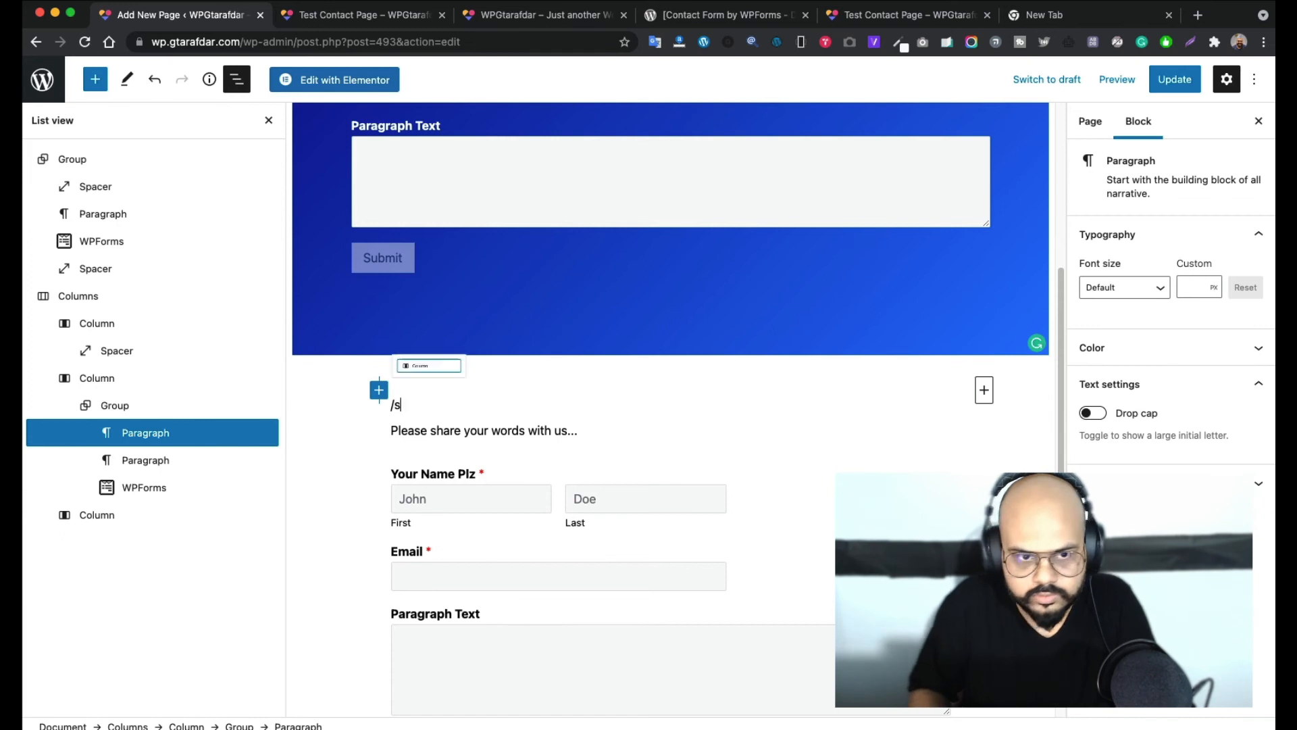
{"action": "key", "text": "BackSpace"}
{"action": "key", "text": "BackSpace"}
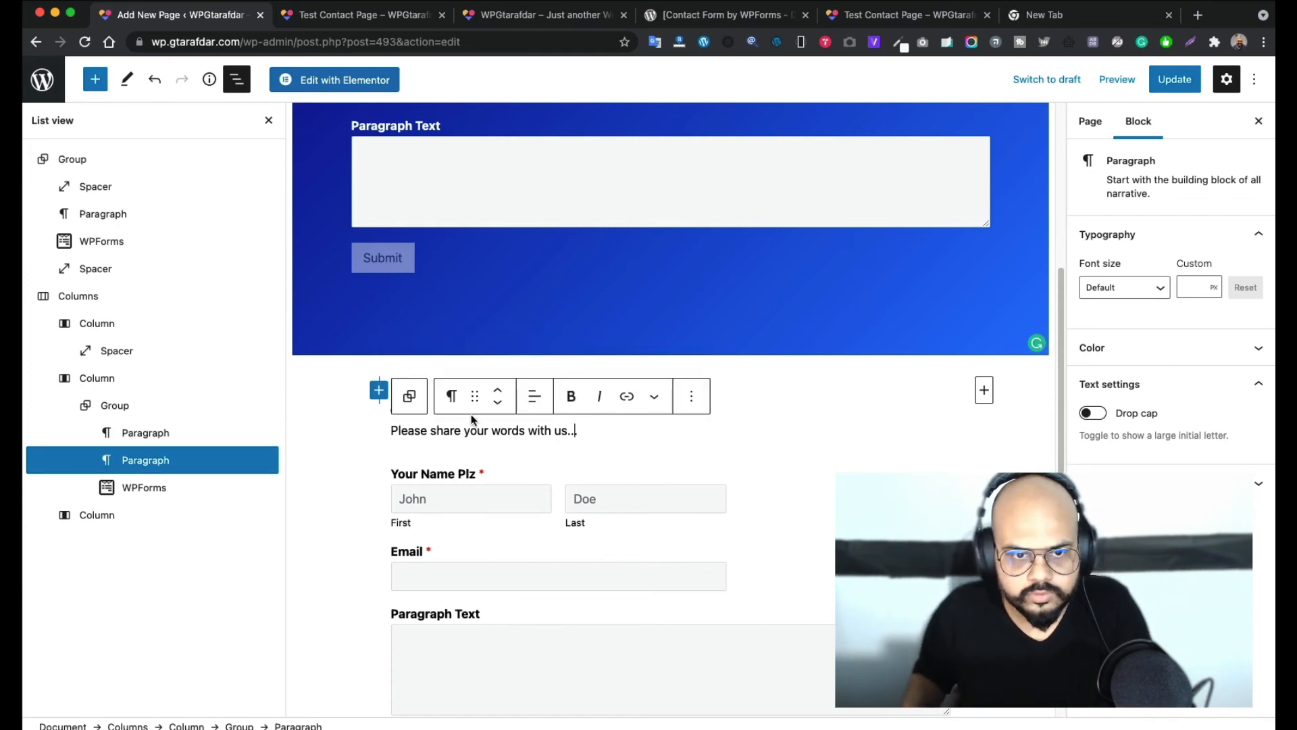
{"action": "left_click", "coordinate": [769, 405]}
{"action": "type", "text": "/"}
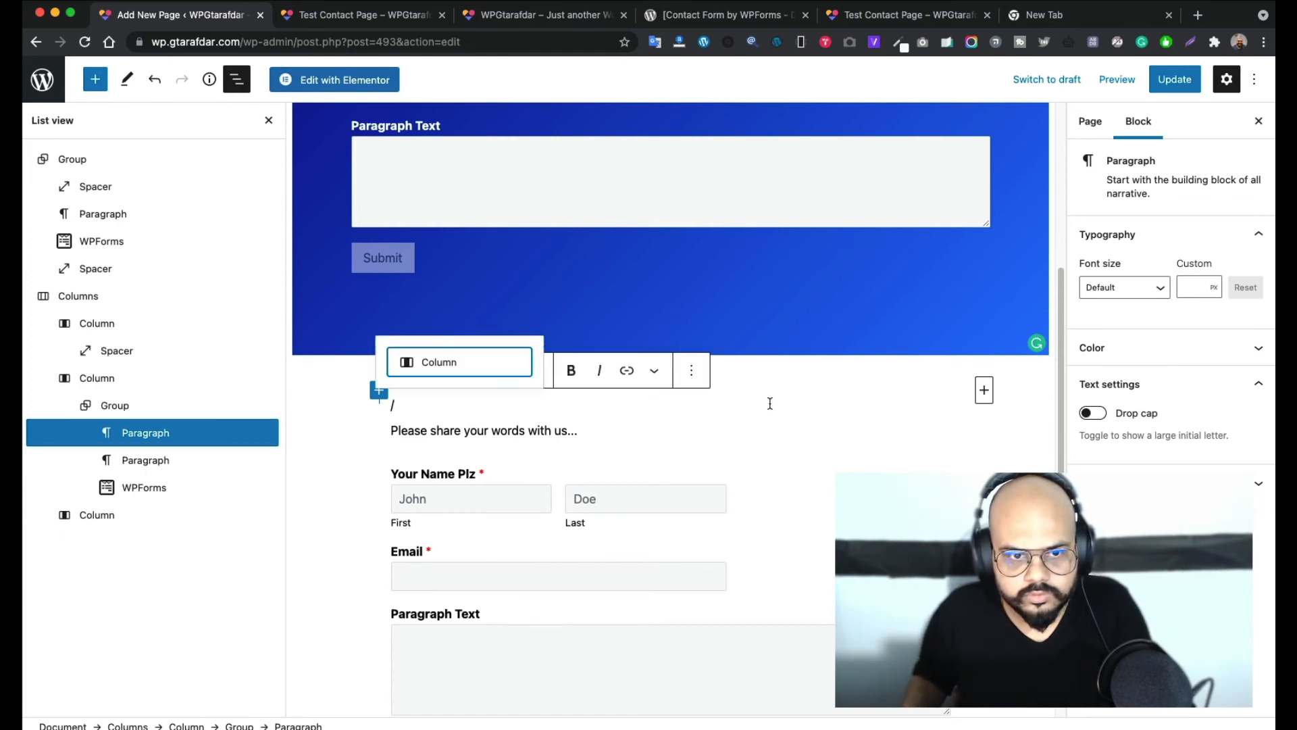
{"action": "key", "text": "BackSpace"}
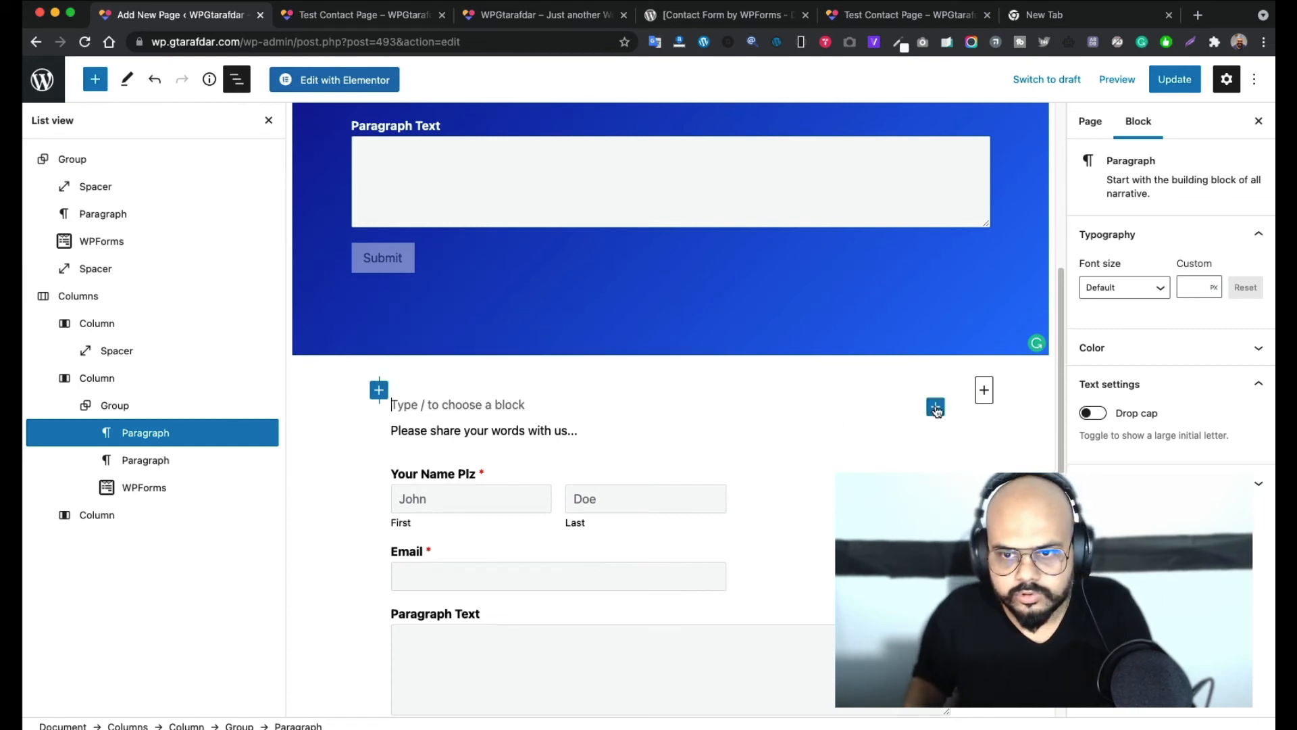
Replace the empty paragraph in the middle column's Group with a Spacer and set its height to 71 pixels
{"action": "left_click", "coordinate": [936, 407]}
{"action": "type", "text": "s"}
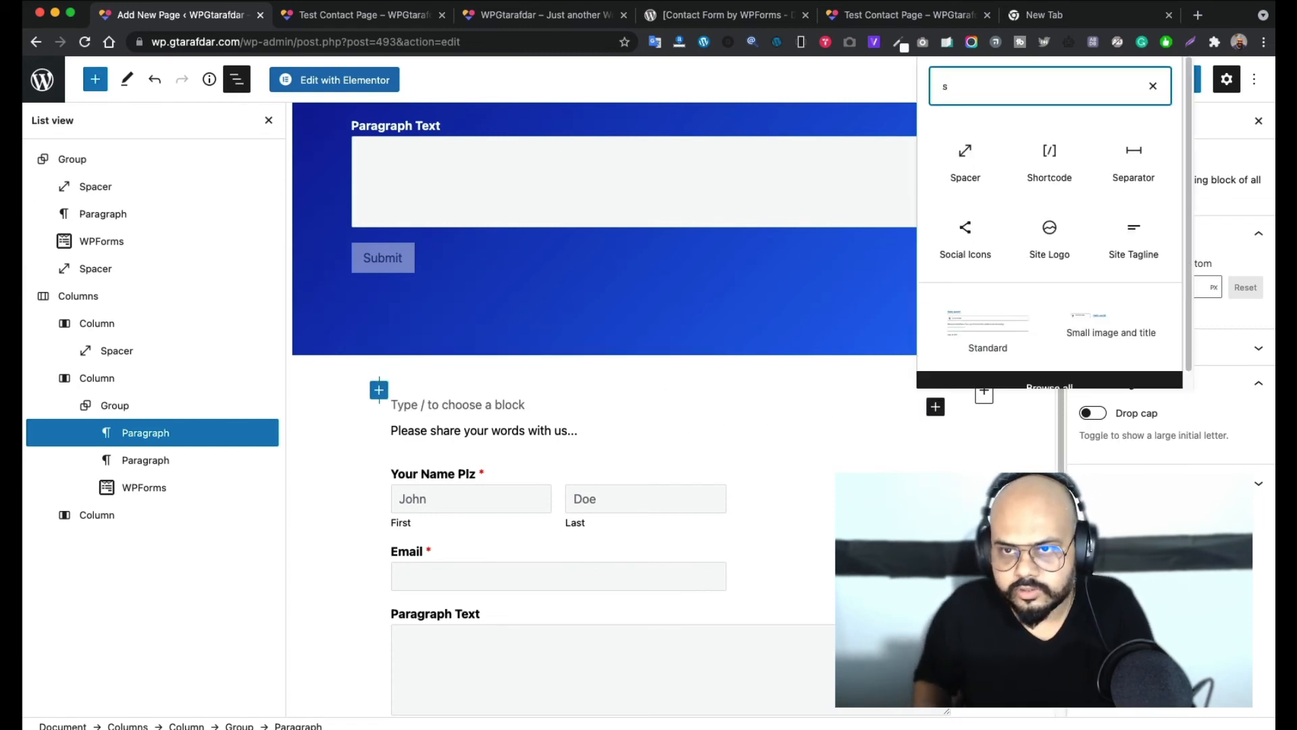
{"action": "left_click", "coordinate": [959, 166]}
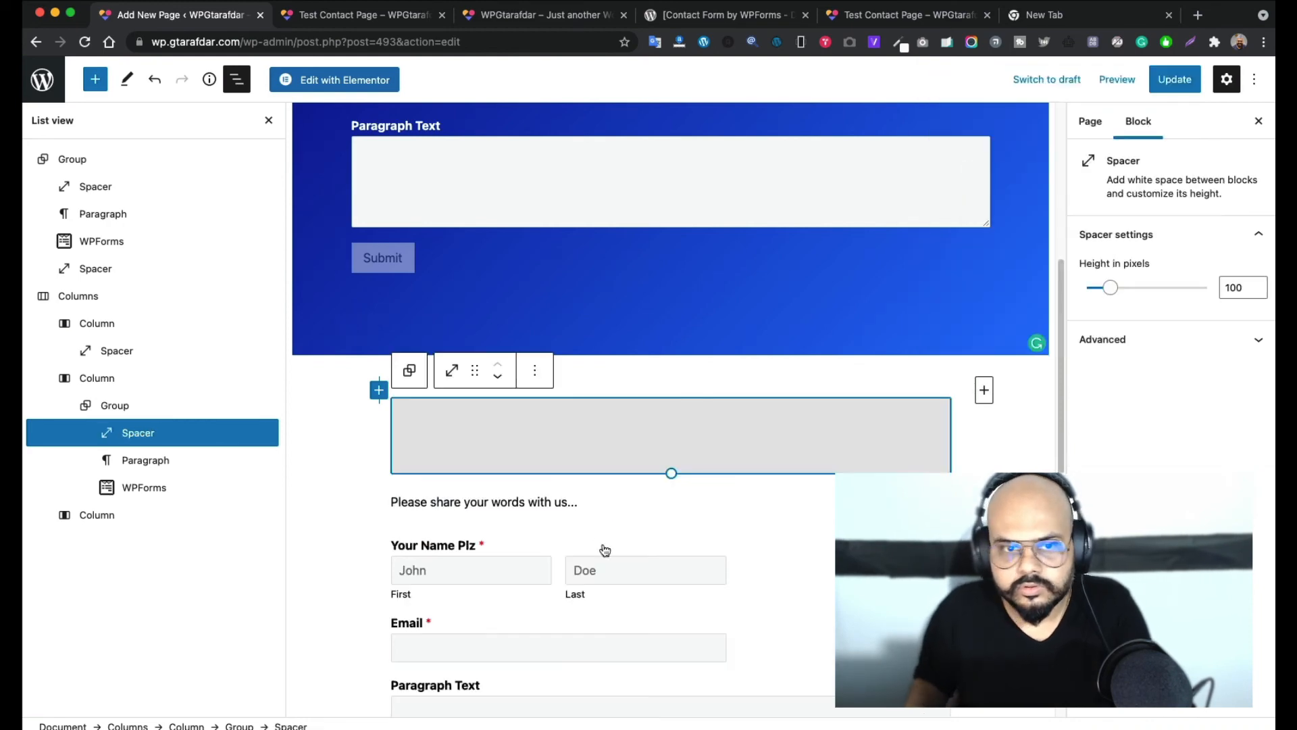
{"action": "left_click_drag", "start_coordinate": [679, 470], "coordinate": [672, 451]}
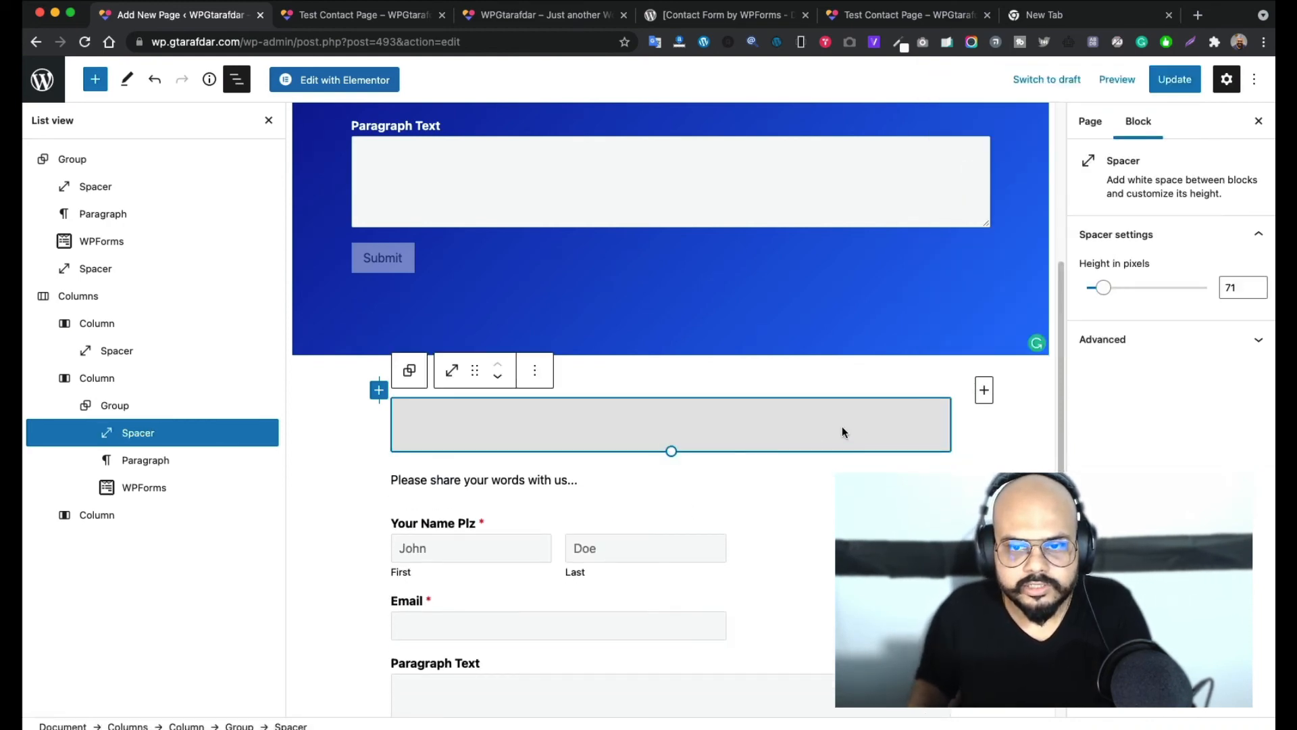
Duplicate the Spacer in the middle column's Group and move the copy below the WPForms block
{"action": "left_click", "coordinate": [533, 375]}
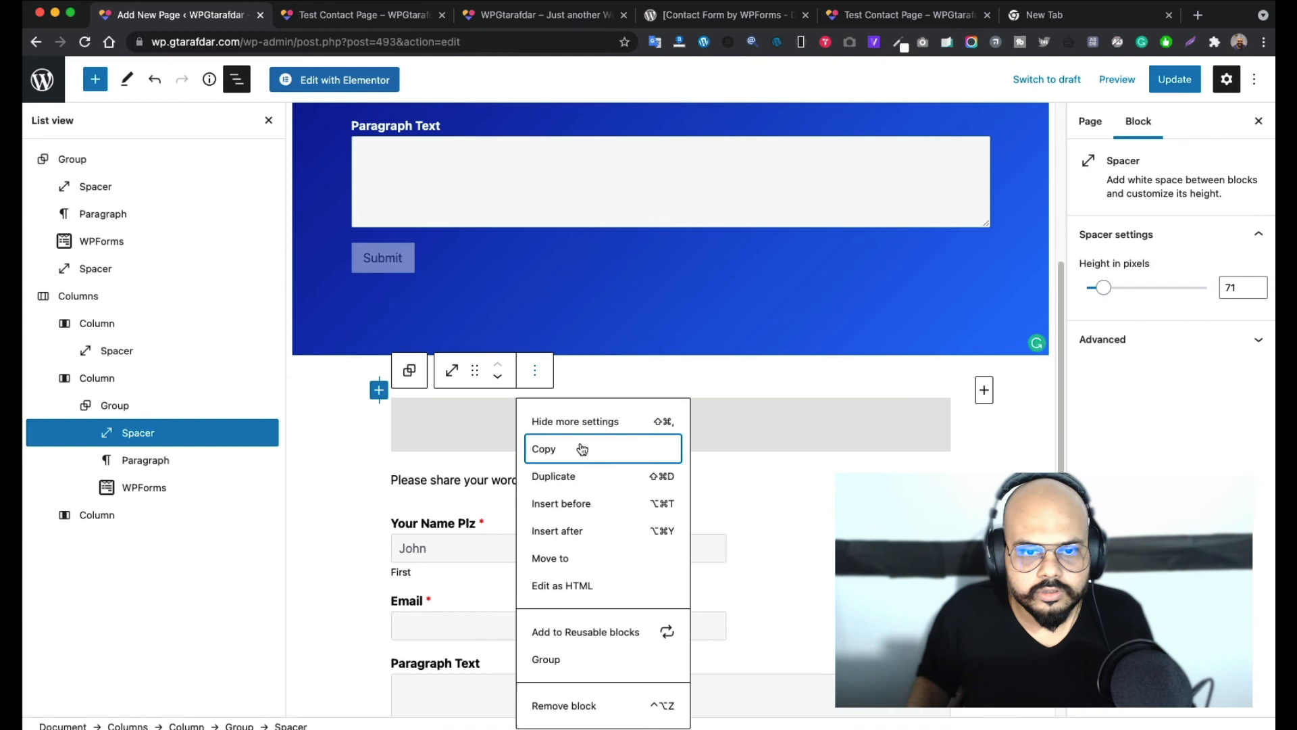
{"action": "left_click", "coordinate": [564, 498]}
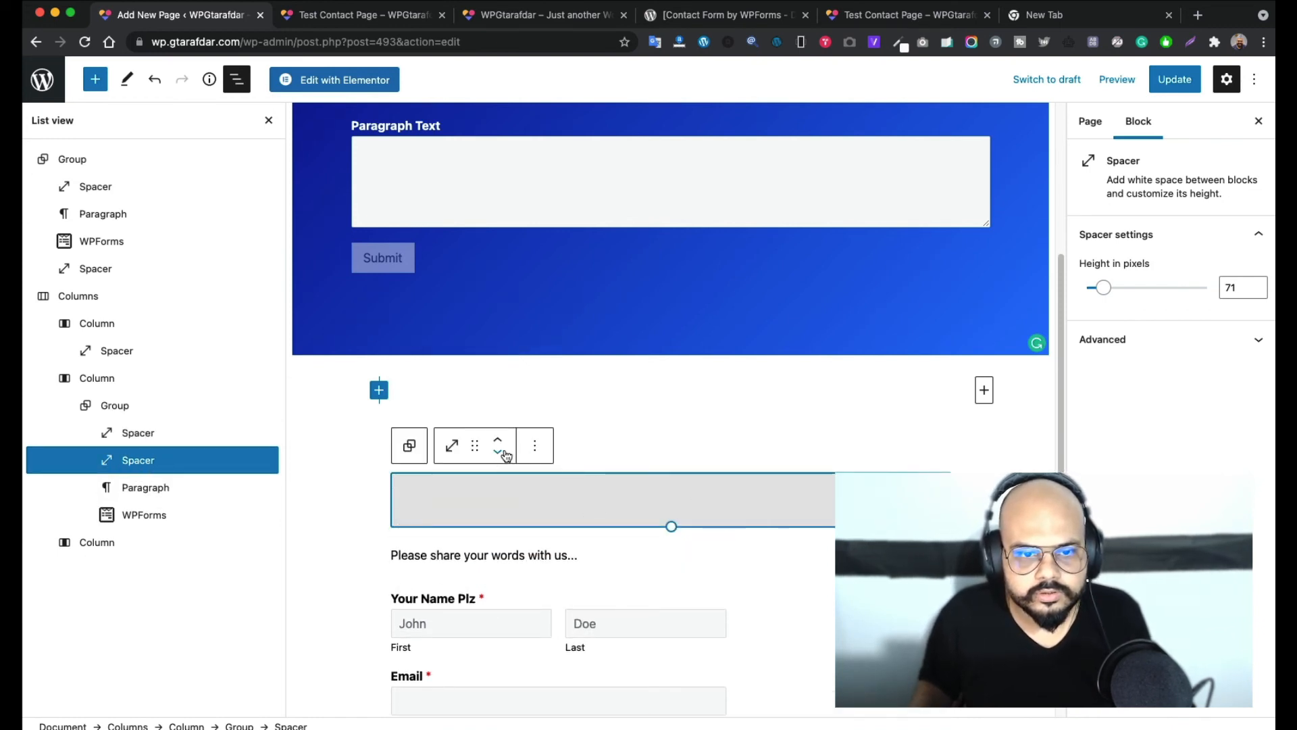
{"action": "left_click", "coordinate": [500, 451]}
{"action": "left_click", "coordinate": [500, 451]}
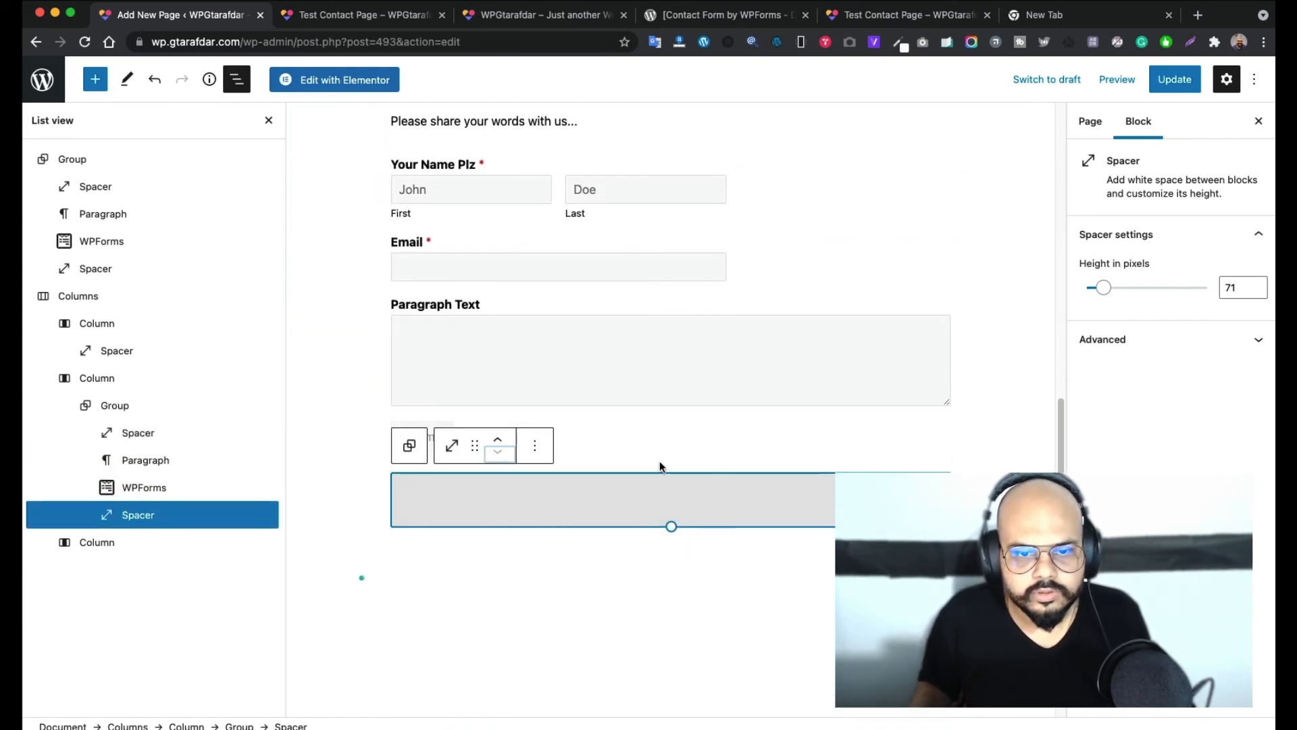
Give the middle column white text and a solid green background
{"action": "left_click", "coordinate": [757, 571]}
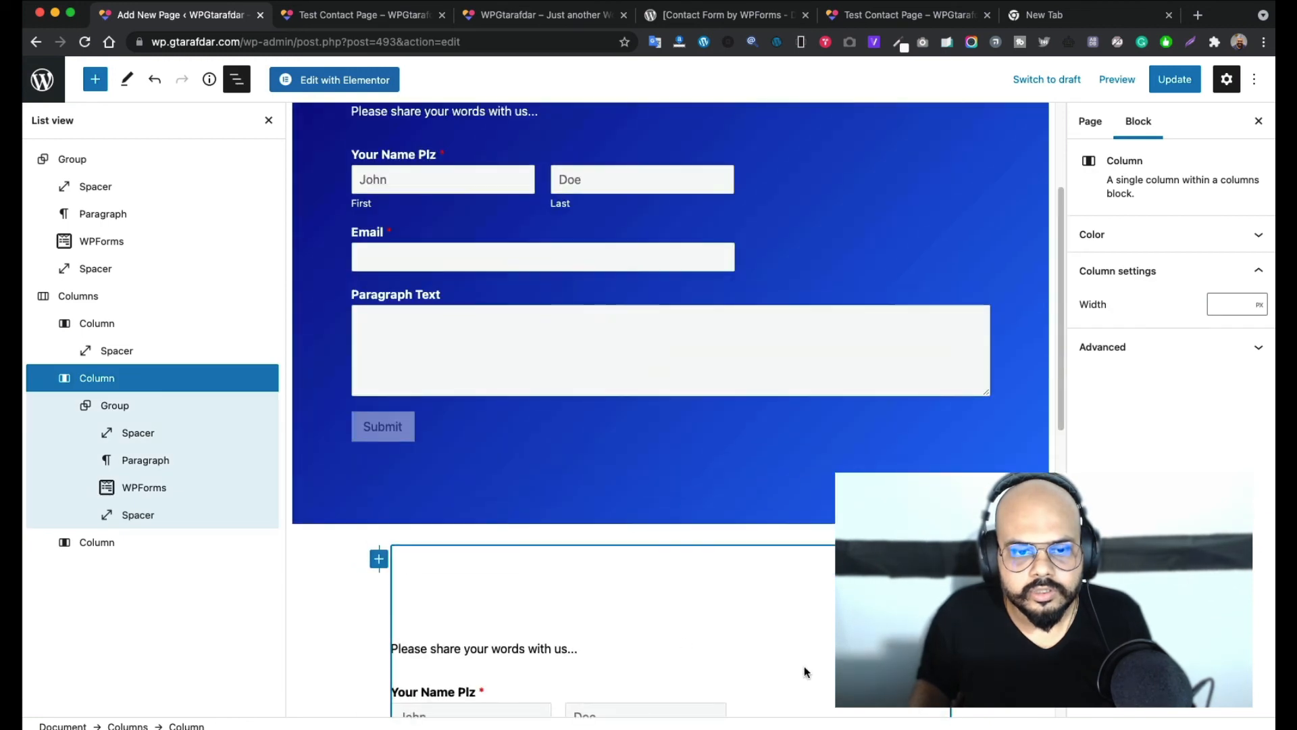
{"action": "left_click", "coordinate": [331, 572]}
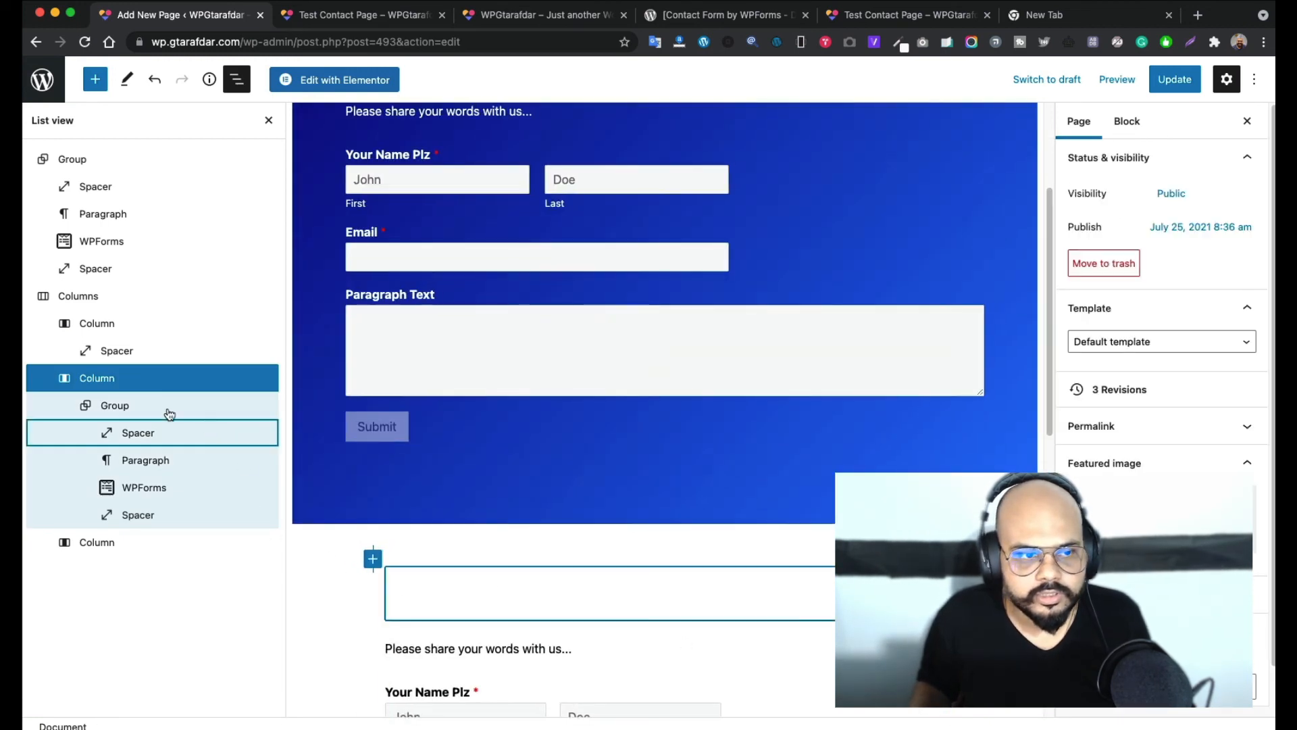
{"action": "left_click", "coordinate": [188, 380]}
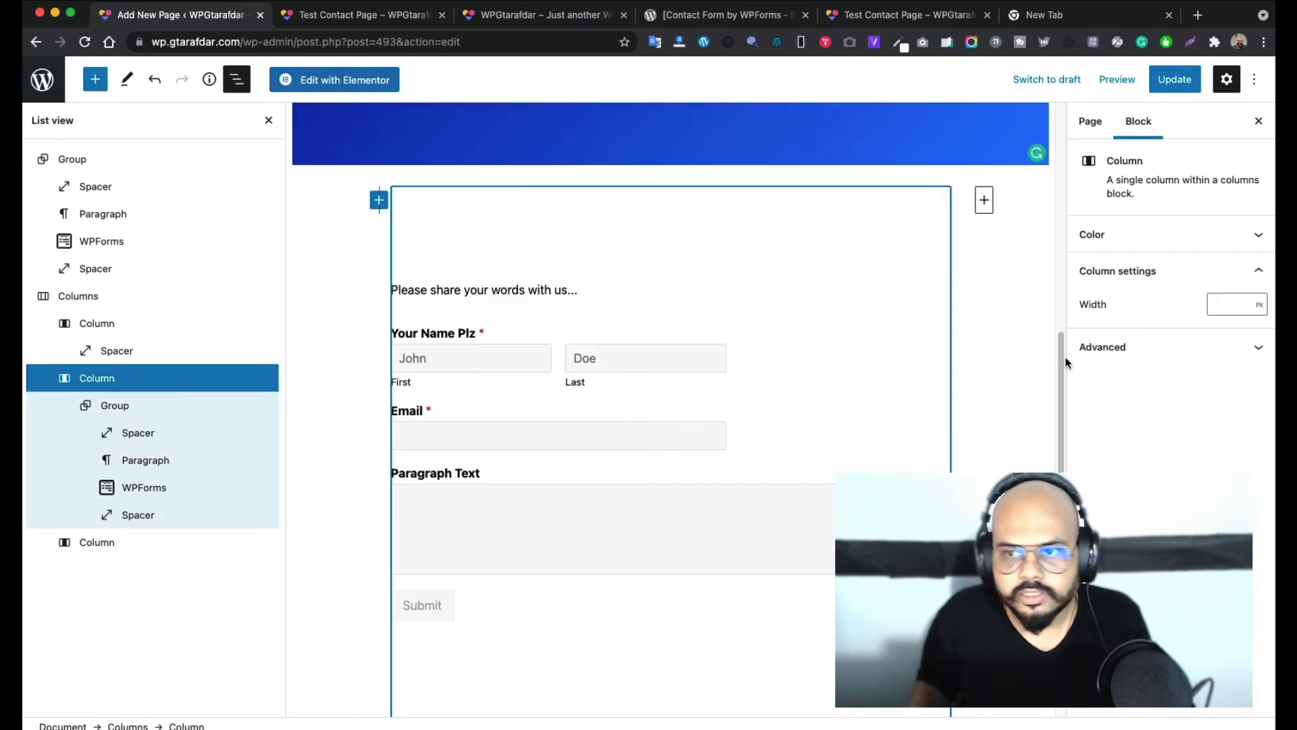
{"action": "left_click", "coordinate": [1228, 235]}
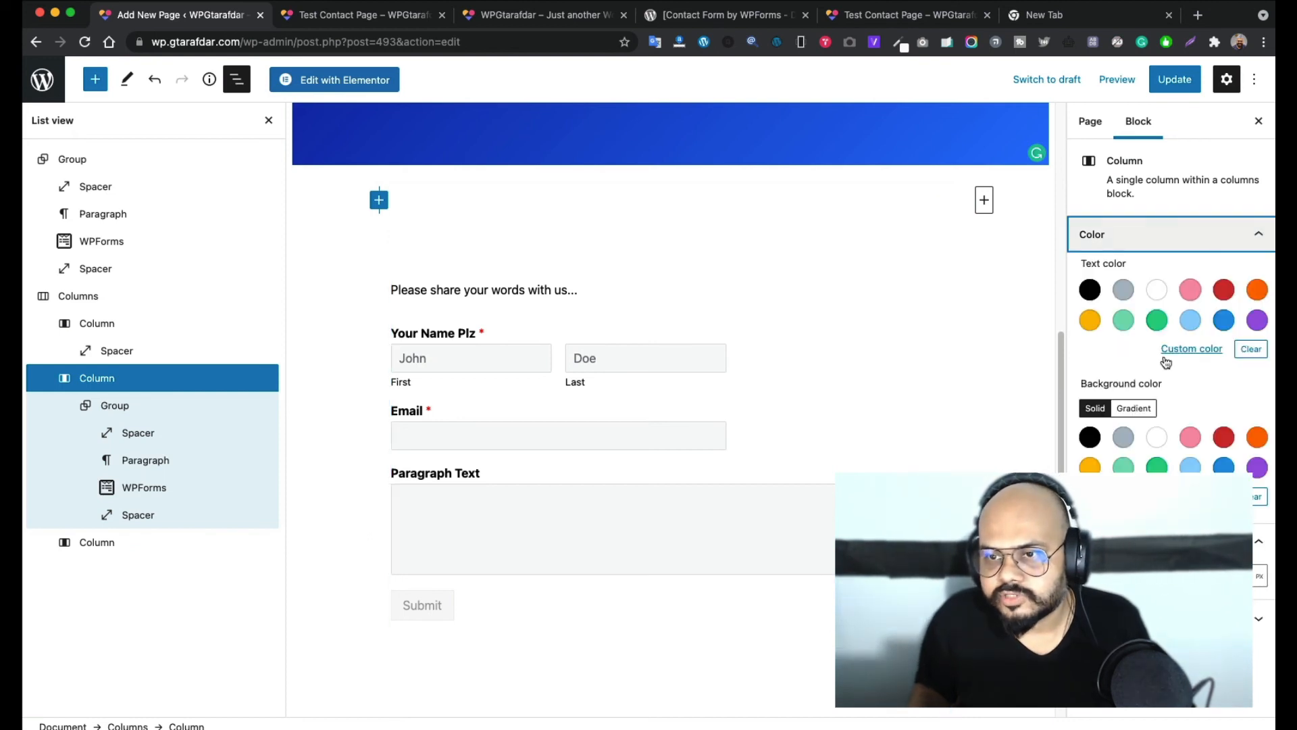
{"action": "left_click", "coordinate": [1154, 323]}
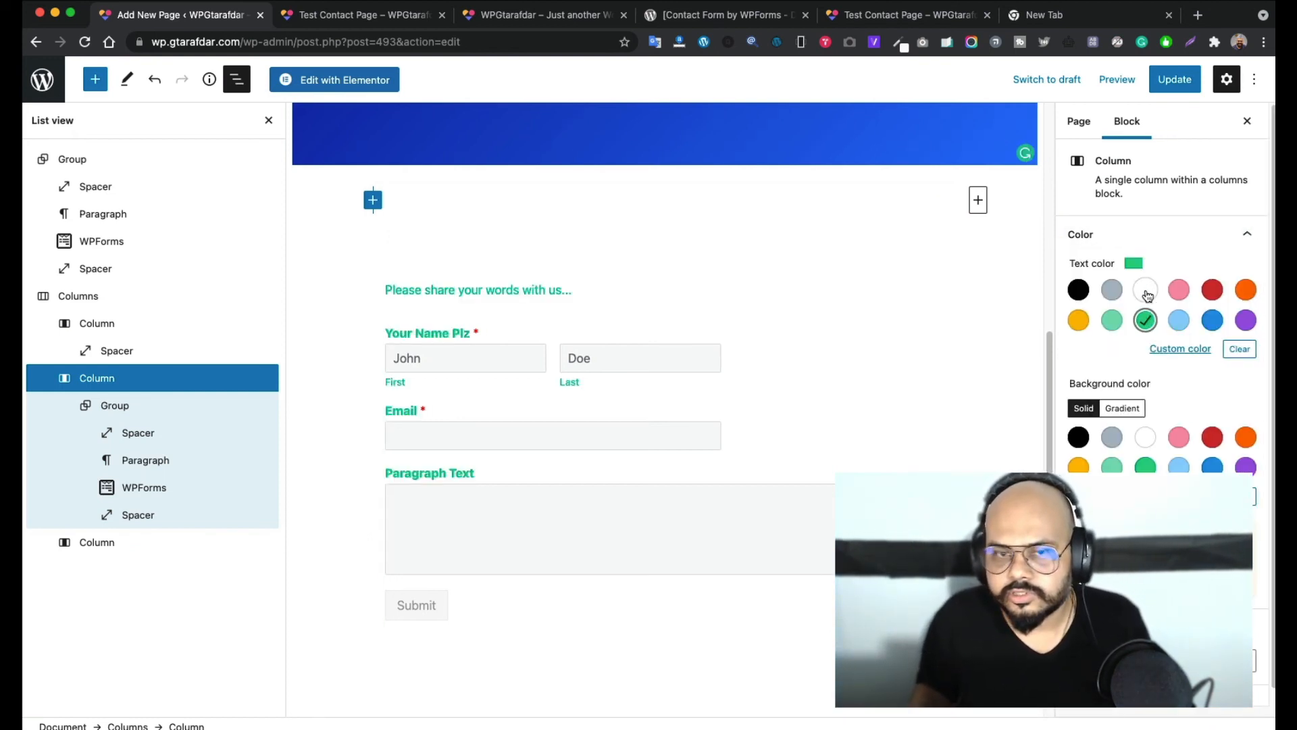
{"action": "left_click", "coordinate": [1145, 290]}
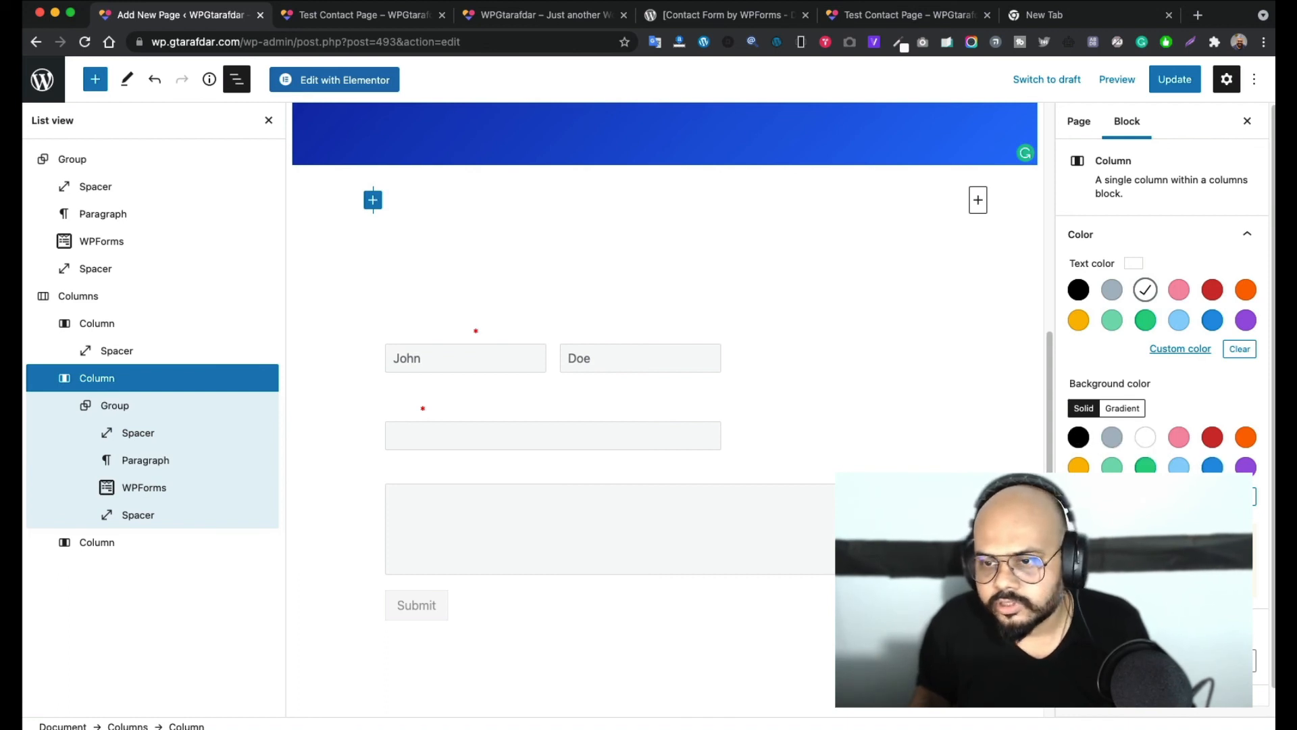
{"action": "left_click", "coordinate": [1146, 466]}
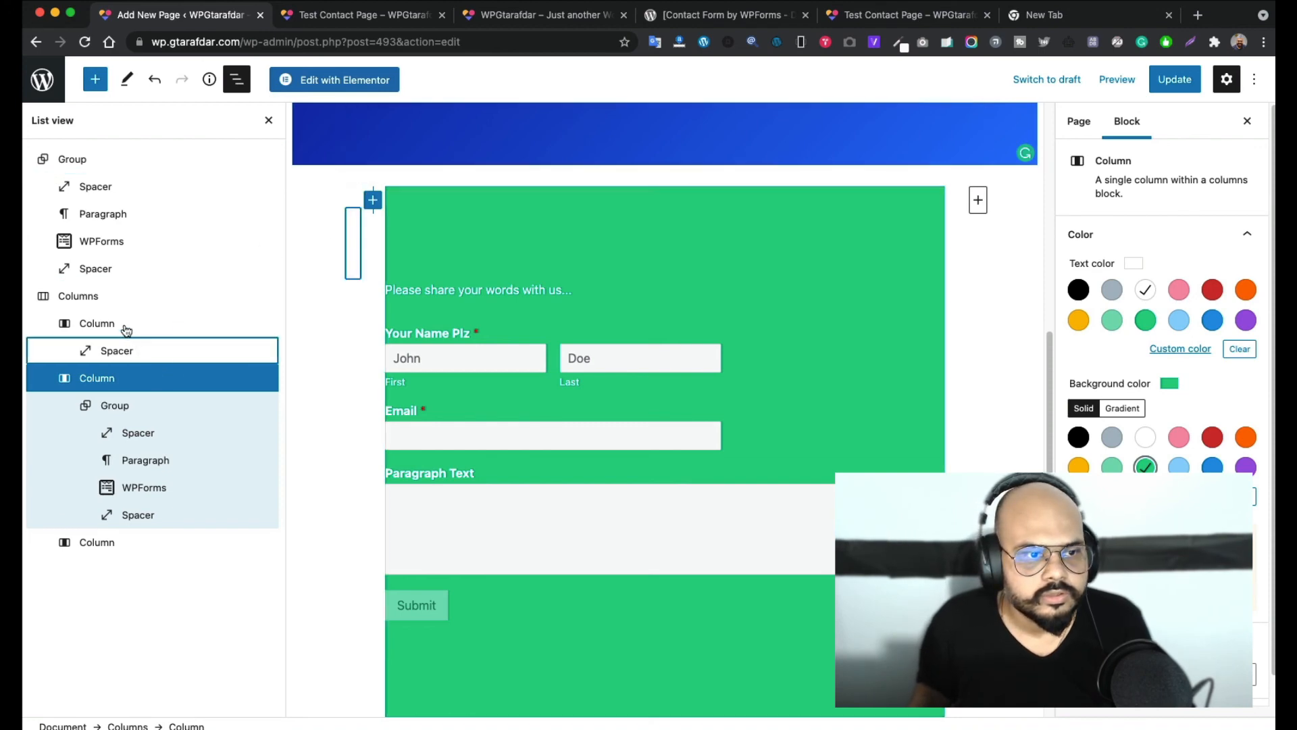
Apply the same solid green background to the whole three-column Columns block
{"action": "left_click", "coordinate": [98, 296]}
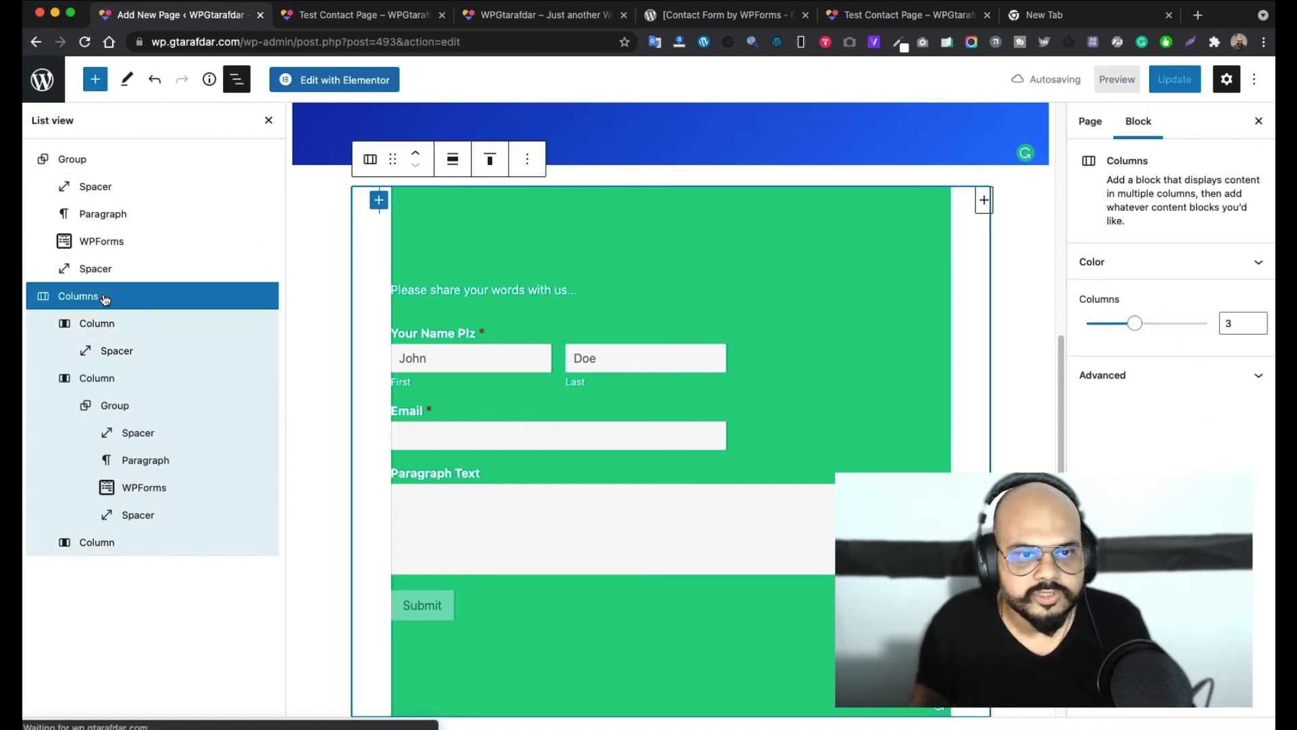
{"action": "left_click", "coordinate": [1149, 263]}
{"action": "left_click", "coordinate": [1156, 495]}
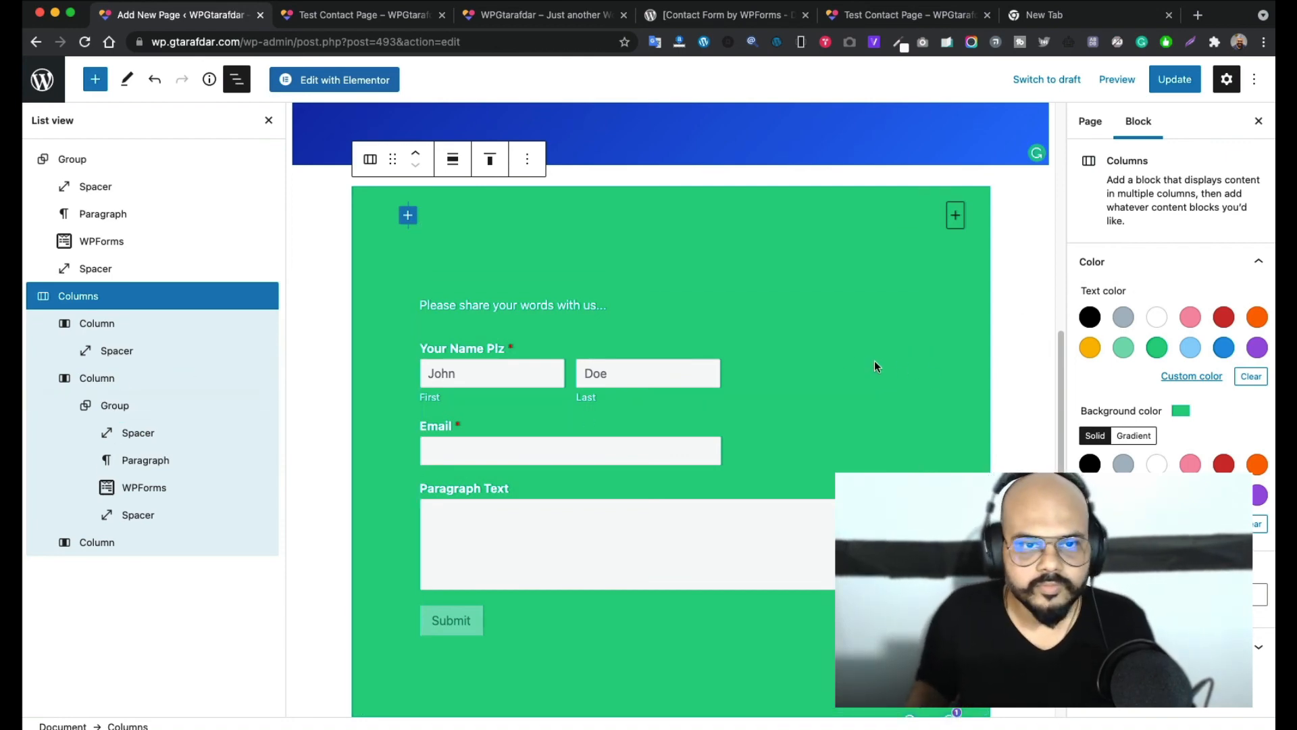
Remove the blue gradient Group with its form from the page, leaving the Columns block
{"action": "scroll", "coordinate": [601, 250], "scroll_direction": "up", "scroll_amount": 3}
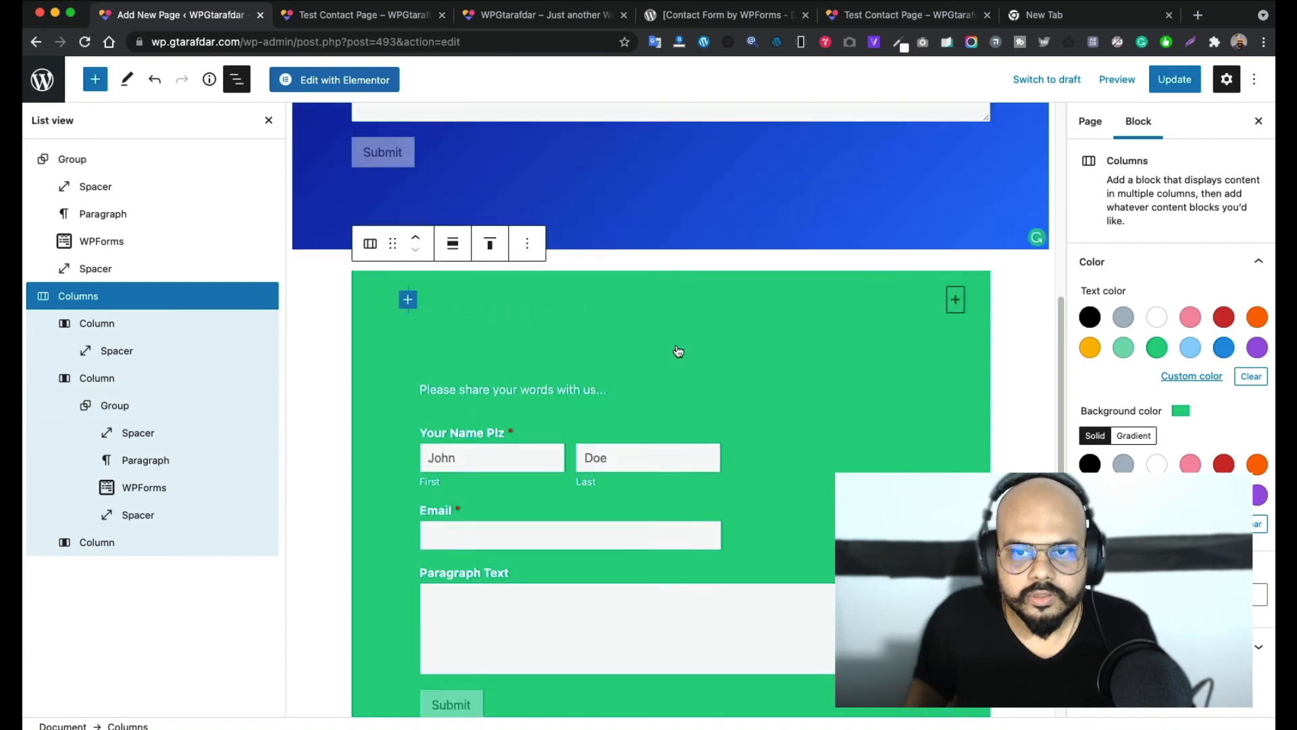
{"action": "scroll", "coordinate": [752, 423], "scroll_direction": "up", "scroll_amount": 9}
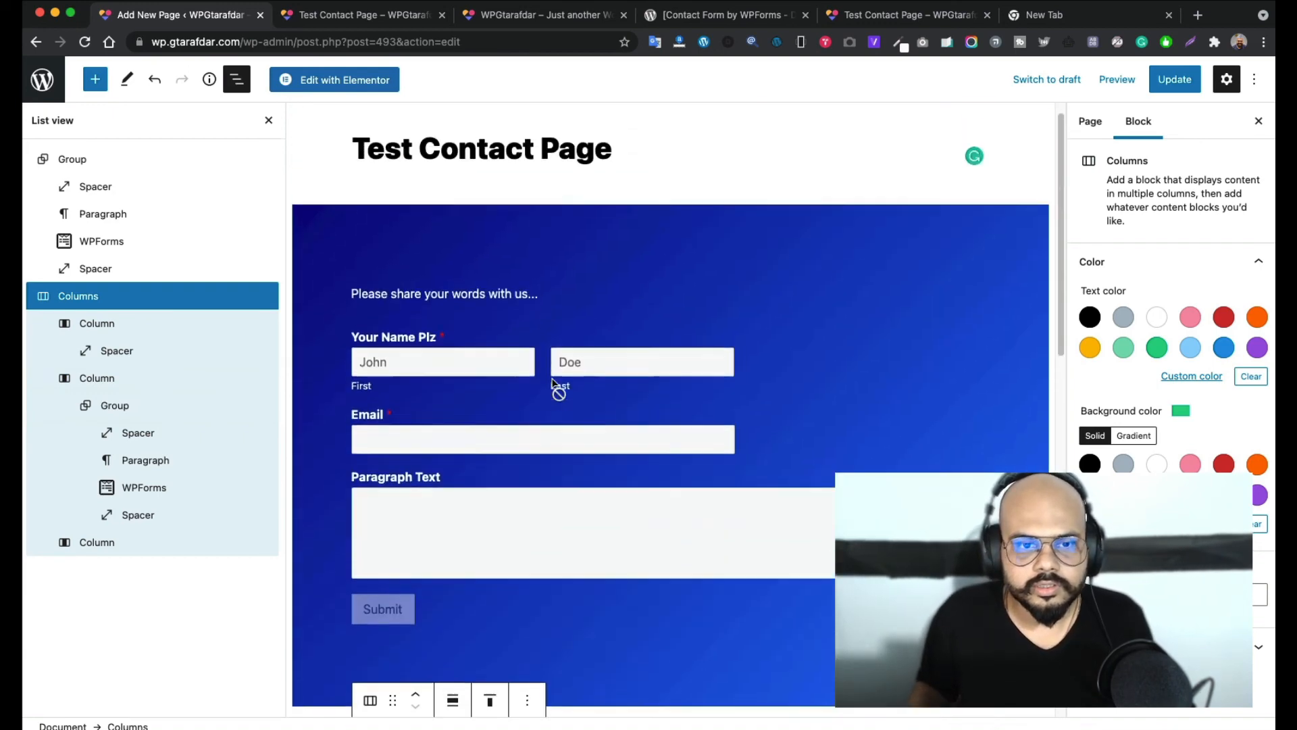
{"action": "left_click", "coordinate": [938, 262]}
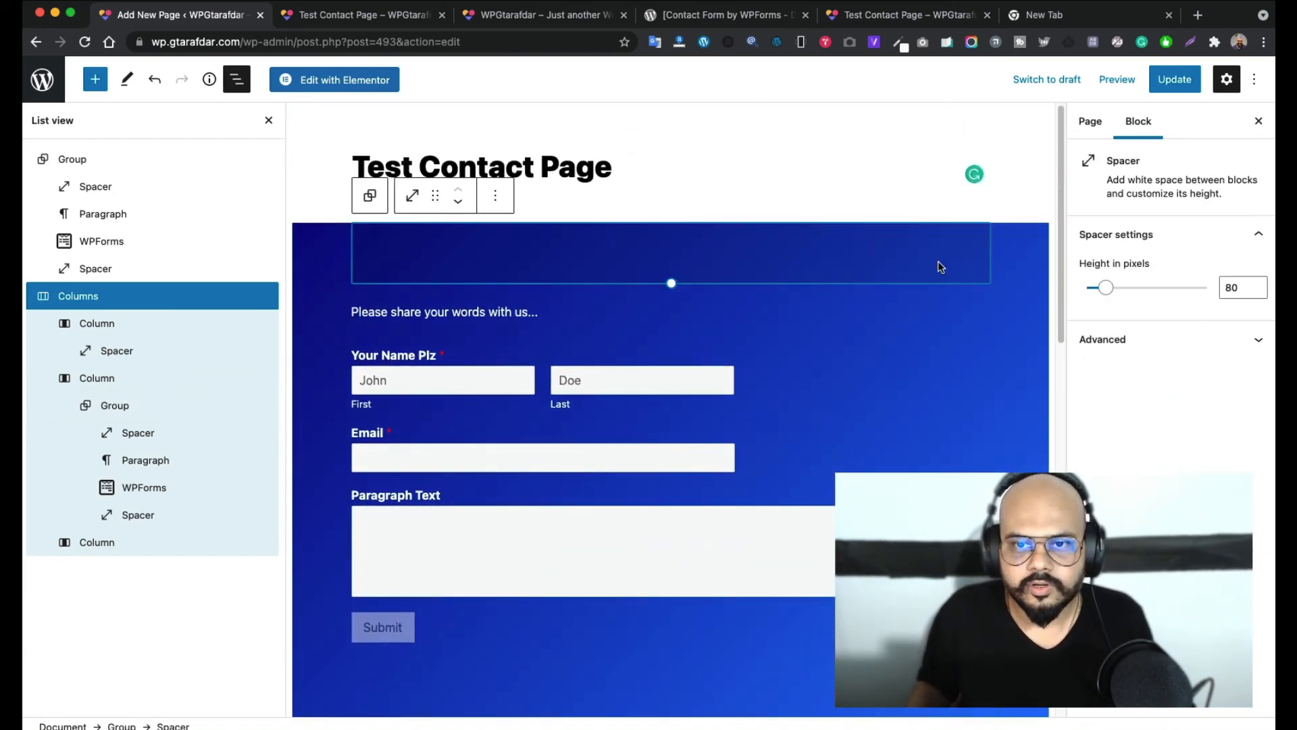
{"action": "left_click", "coordinate": [1025, 245]}
{"action": "left_click", "coordinate": [430, 196]}
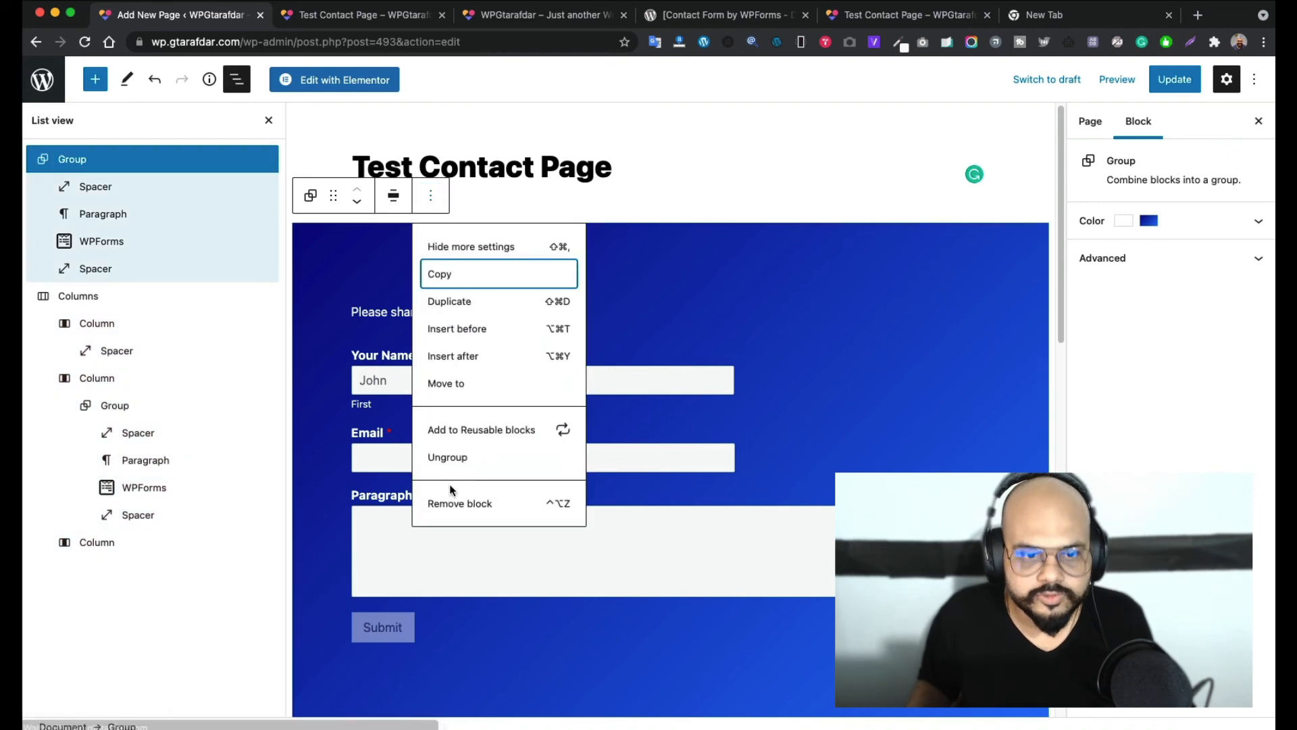
{"action": "left_click", "coordinate": [454, 503]}
Look over the green Columns layout and open a preview of the page in a new tab
{"action": "scroll", "coordinate": [822, 387], "scroll_direction": "down", "scroll_amount": 8}
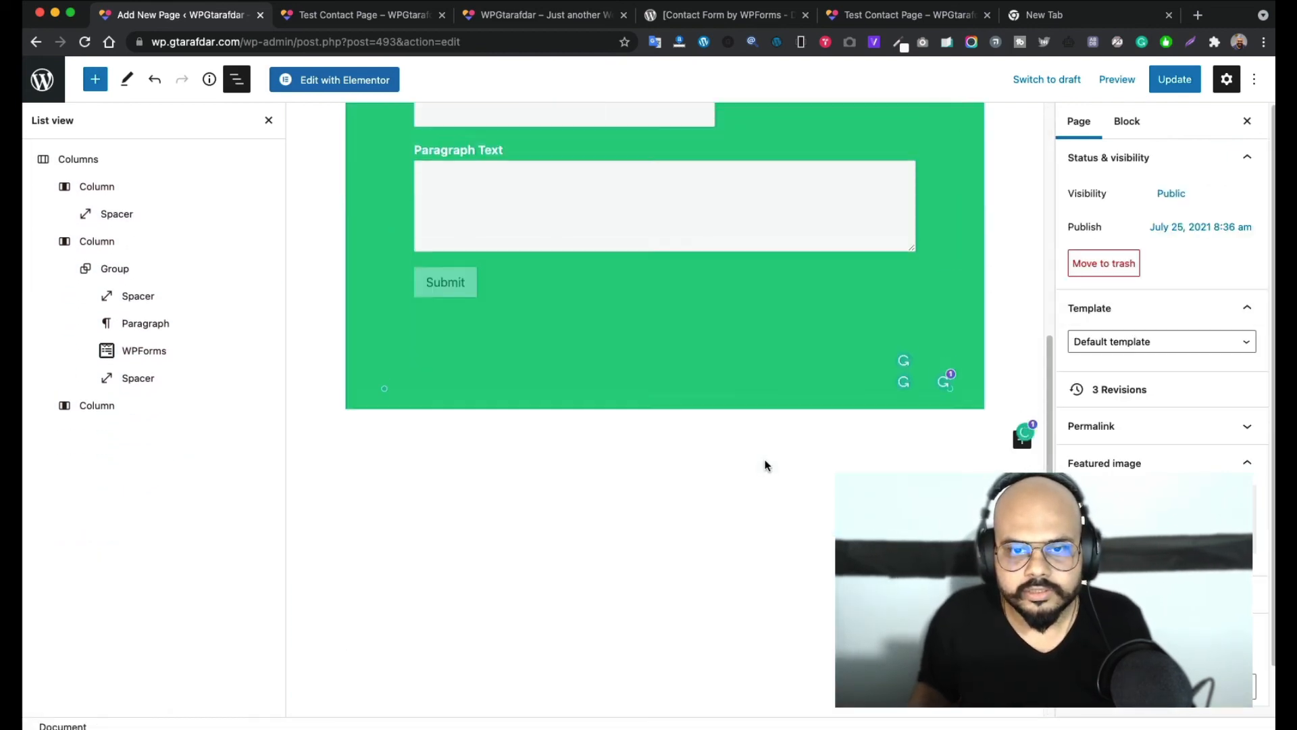
{"action": "scroll", "coordinate": [768, 463], "scroll_direction": "up", "scroll_amount": 8}
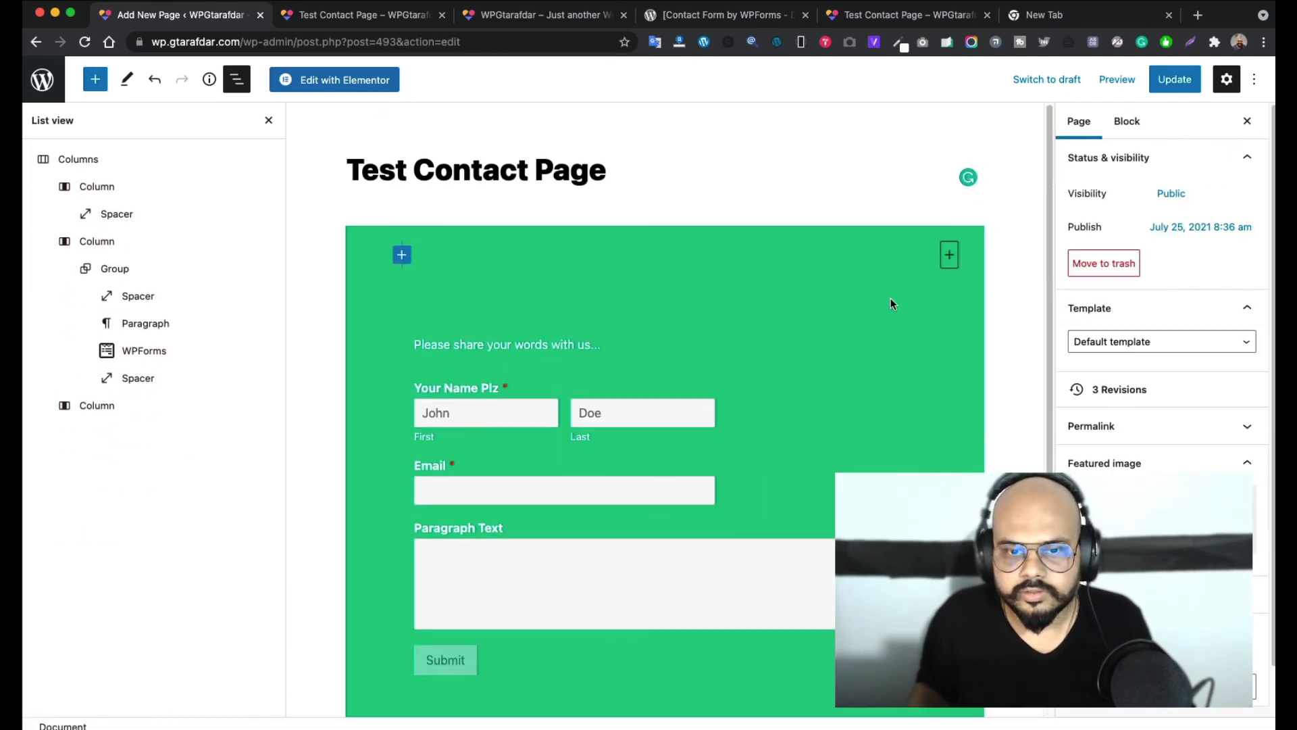
{"action": "left_click", "coordinate": [1103, 92]}
{"action": "left_click", "coordinate": [1019, 223]}
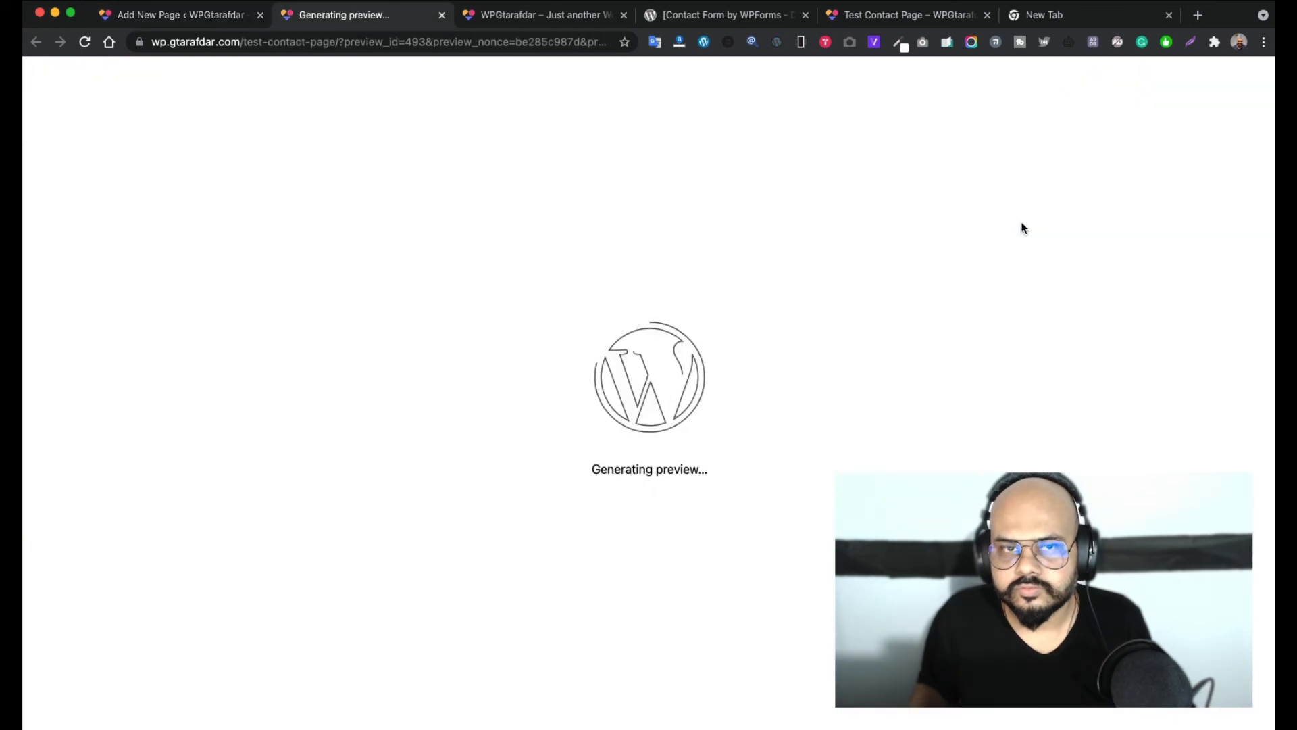